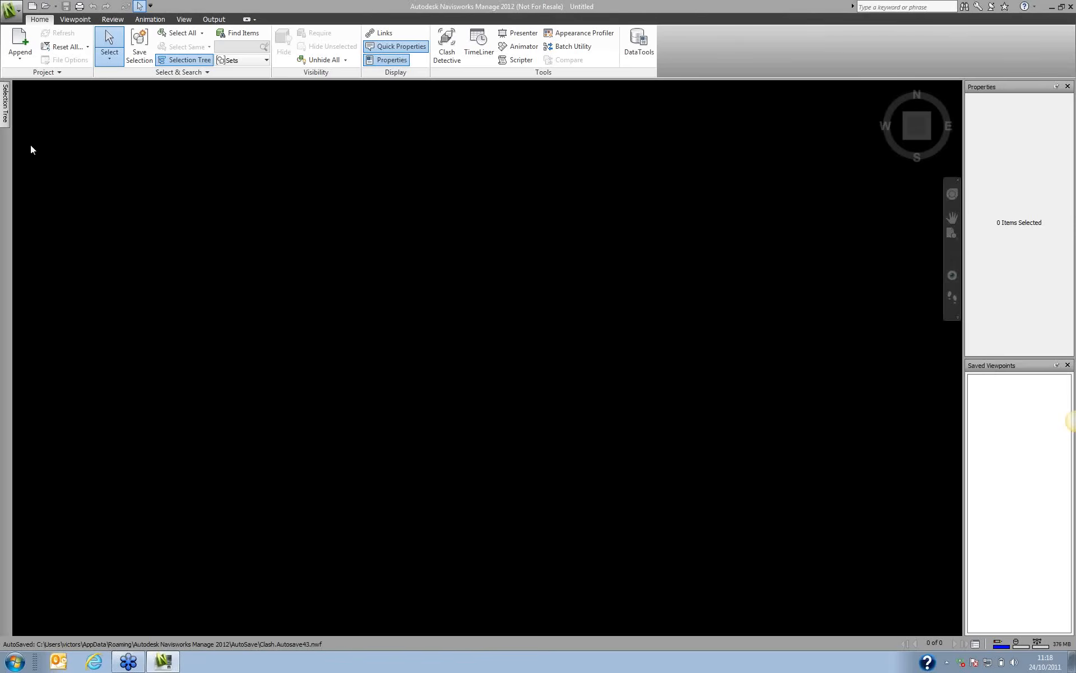
Start appending a file and review the list of supported file types without changing the All Files filter.
left_click(9, 11)
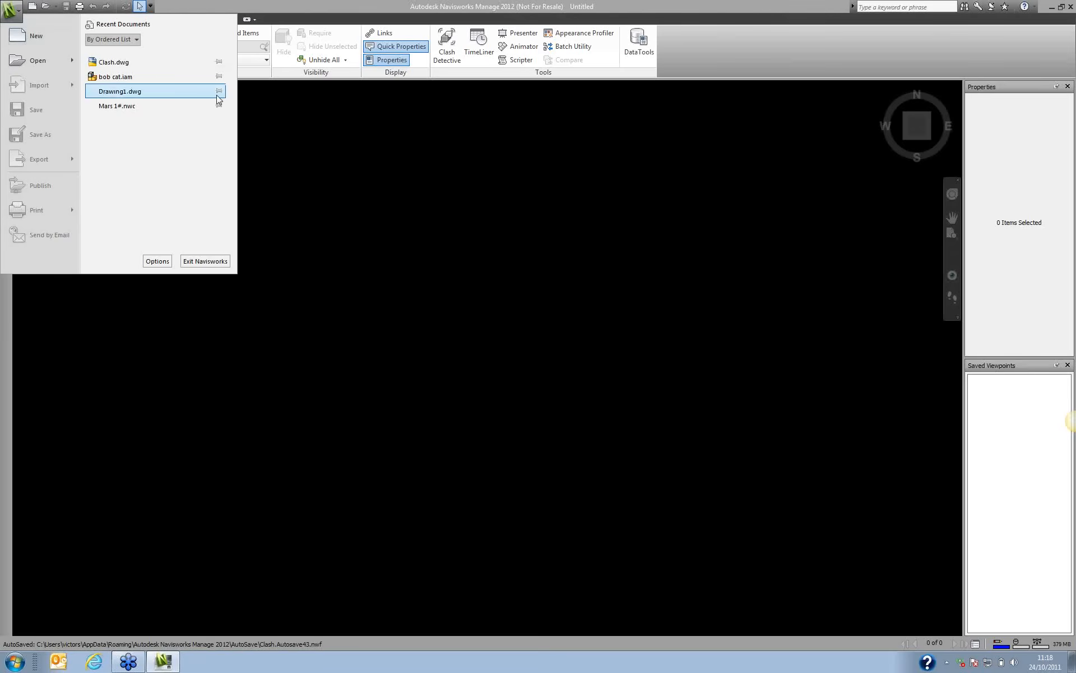
left_click(410, 136)
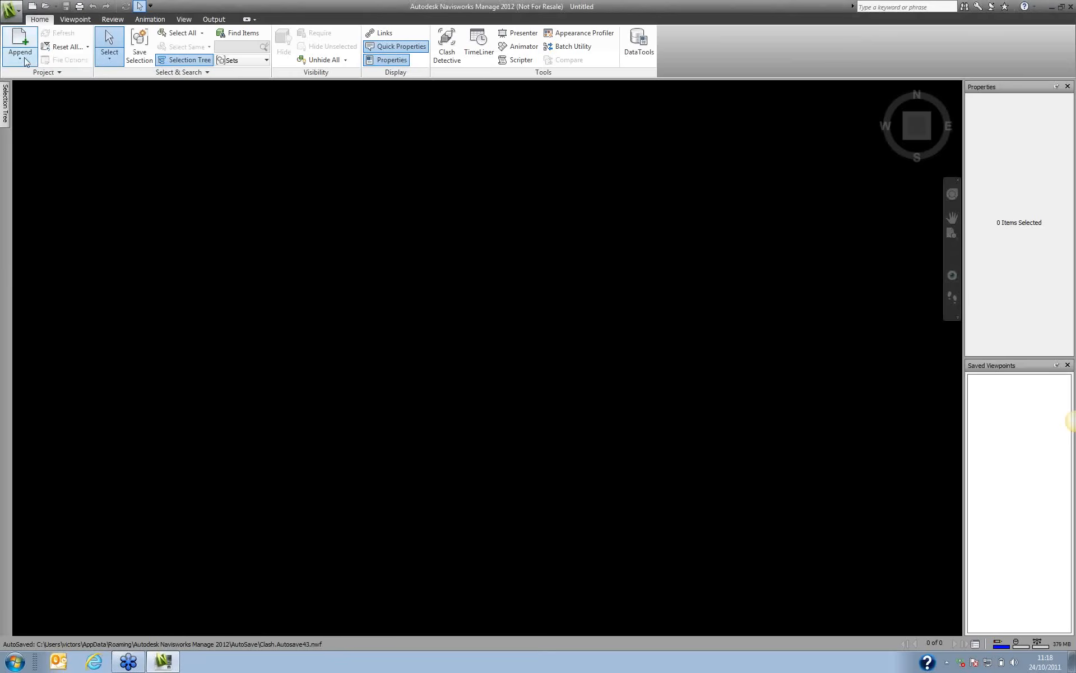
left_click(20, 58)
left_click(34, 75)
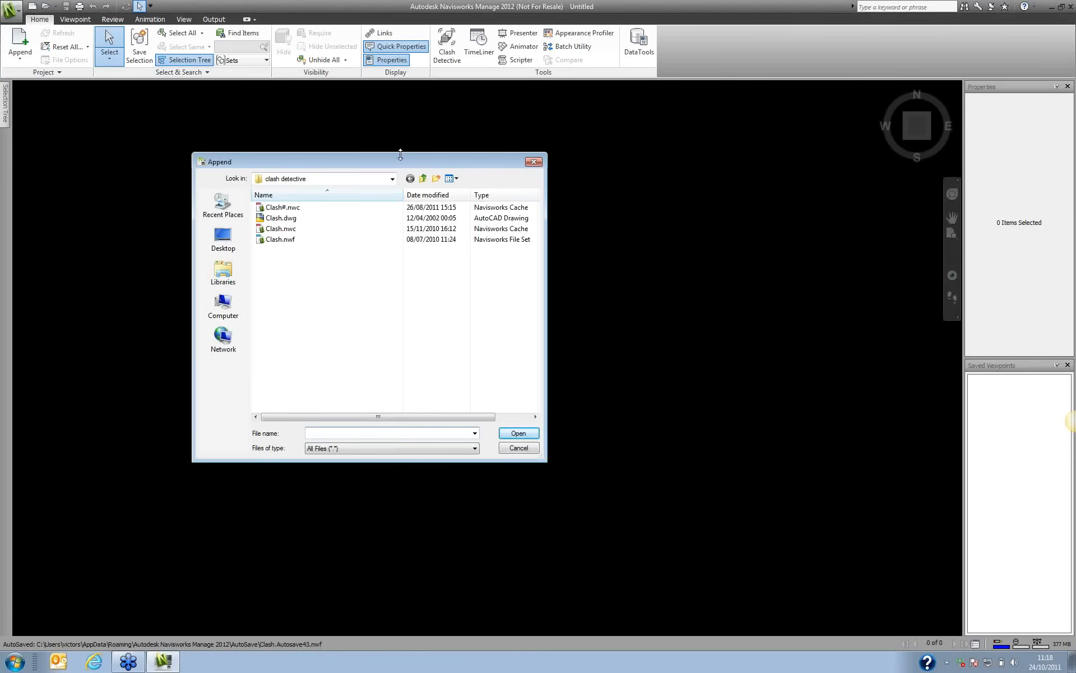
left_click_drag(412, 153, 559, 61)
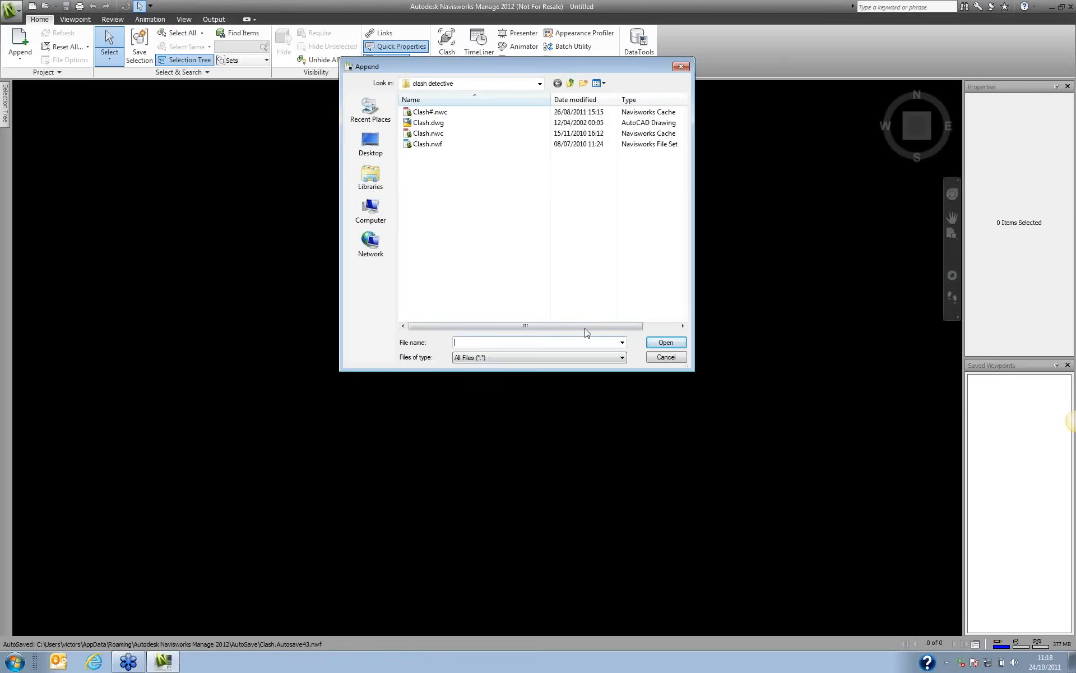
left_click(621, 358)
left_click_drag(625, 389, 627, 382)
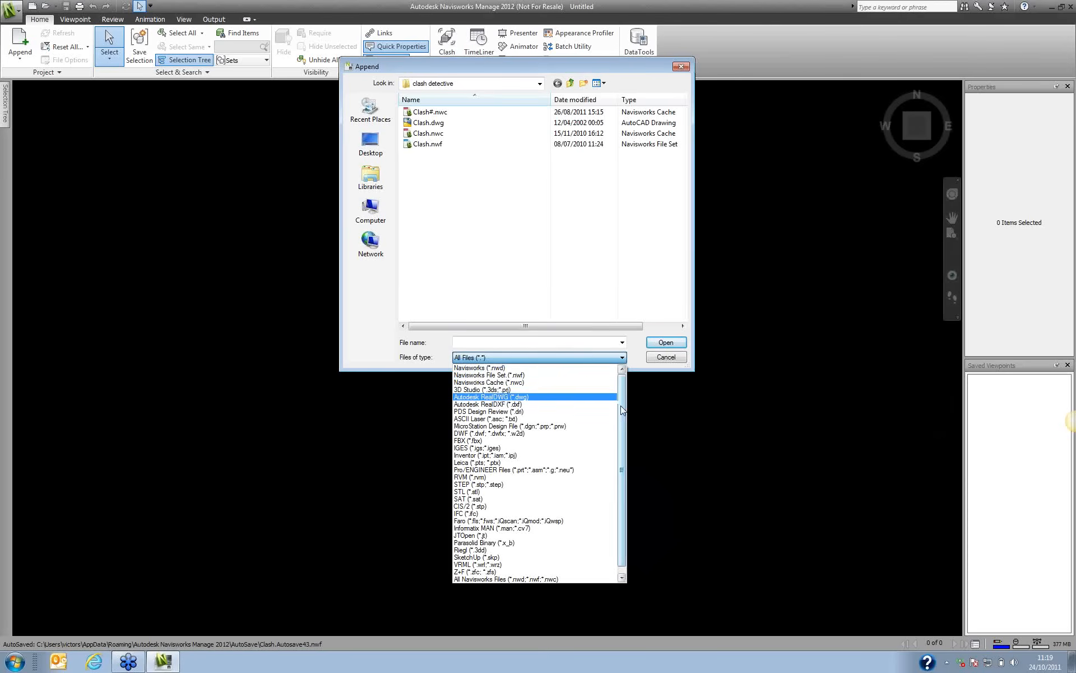
left_click_drag(622, 408, 622, 415)
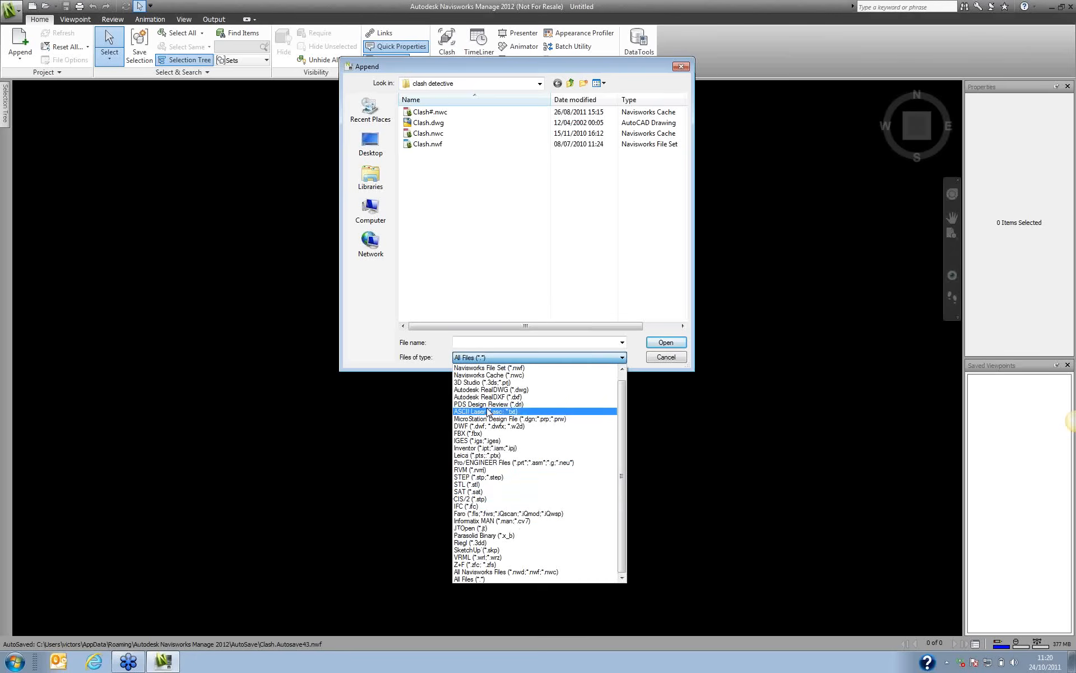
left_click(485, 312)
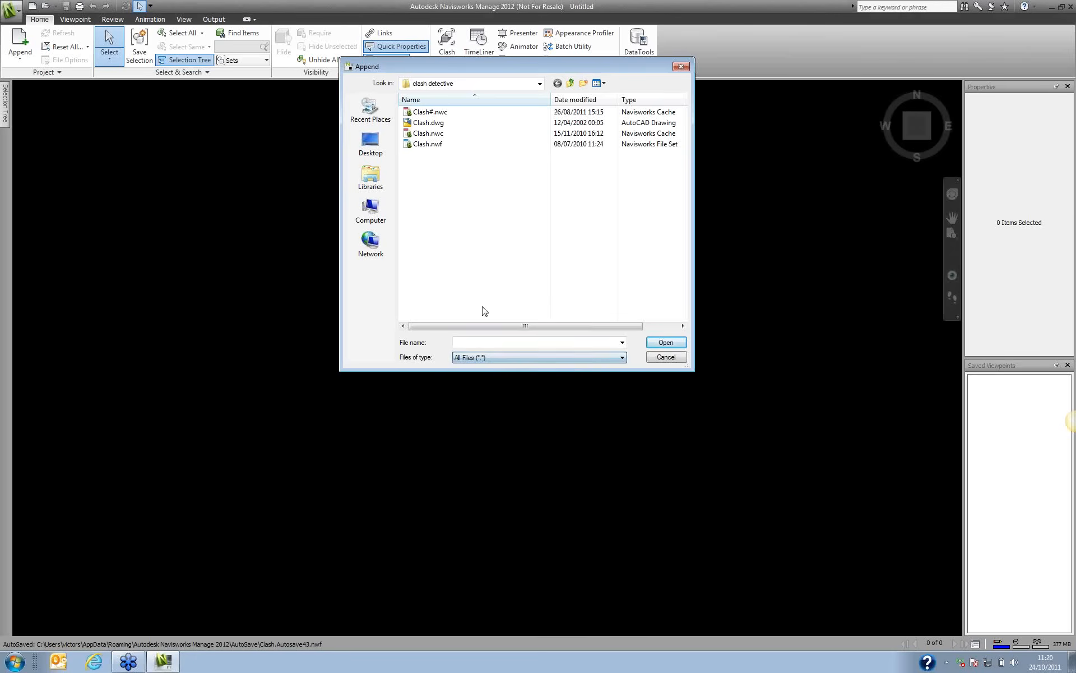
Append Meadowgate.nwd from the Meadowgate - roamer folder inside the Naviswork Demo folder.
left_click(539, 84)
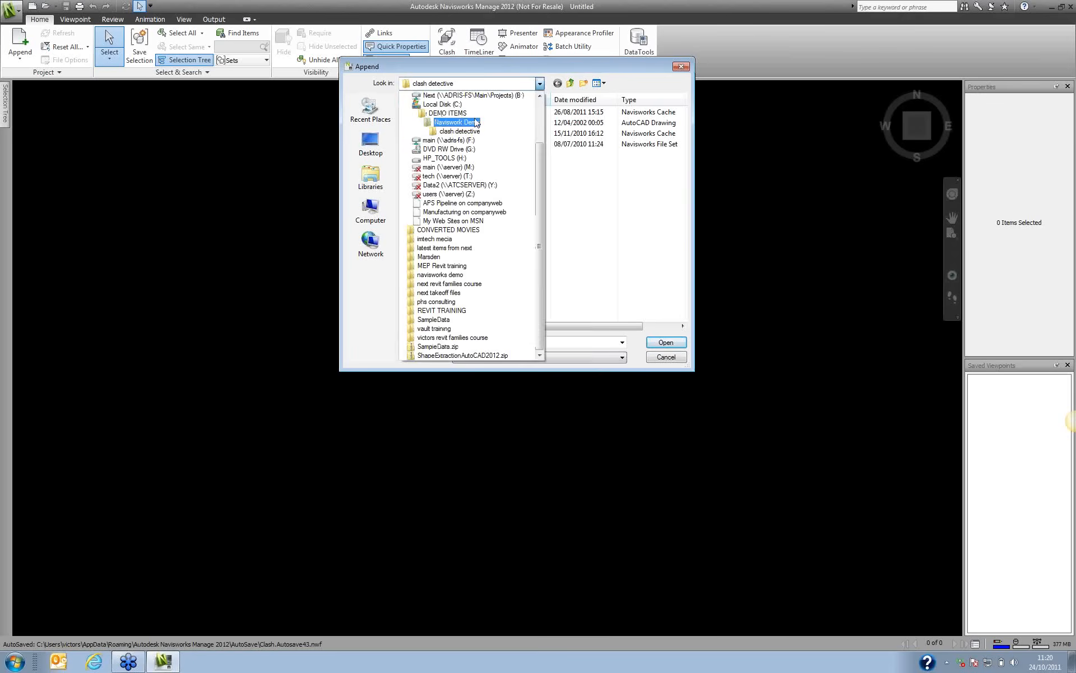
left_click(457, 121)
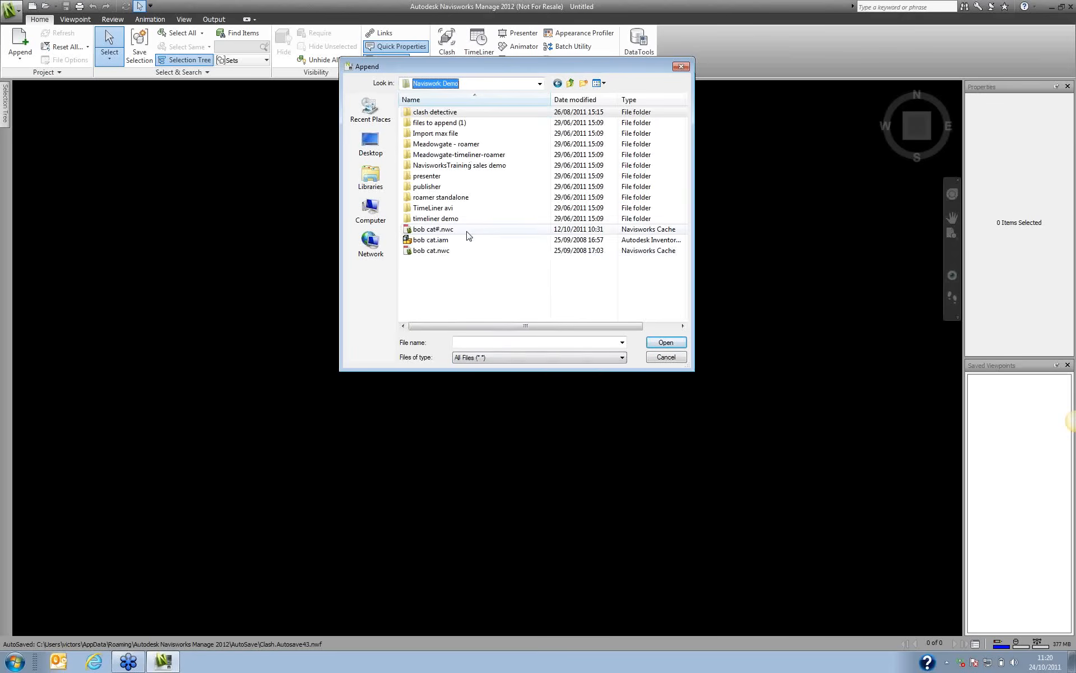
double_click(448, 145)
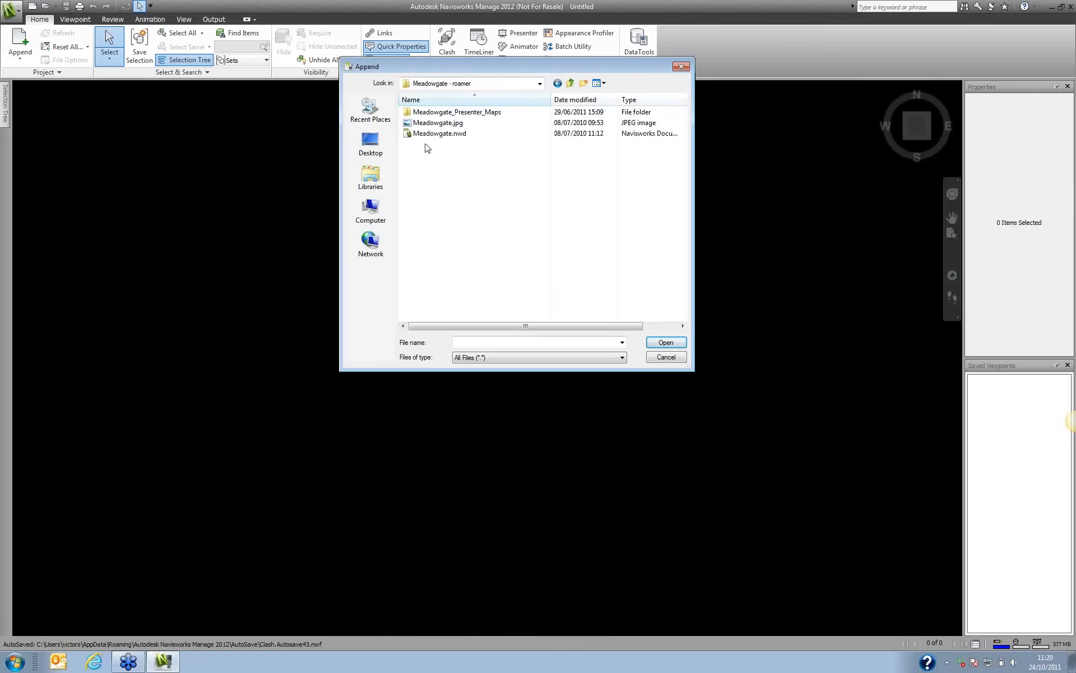
left_click(470, 134)
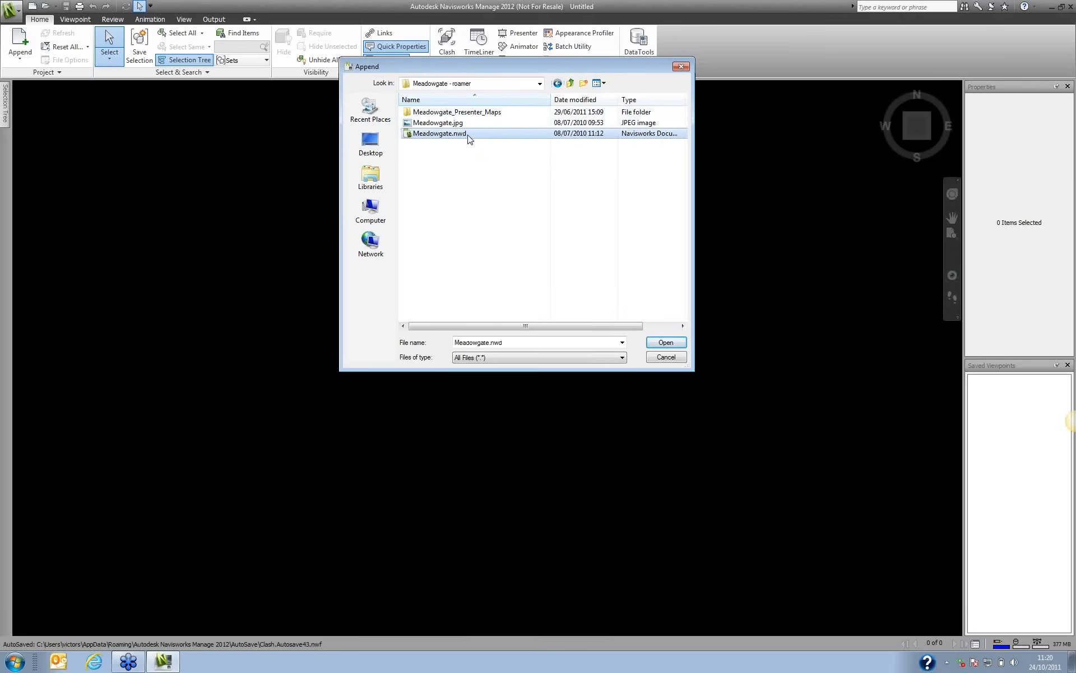
left_click(662, 343)
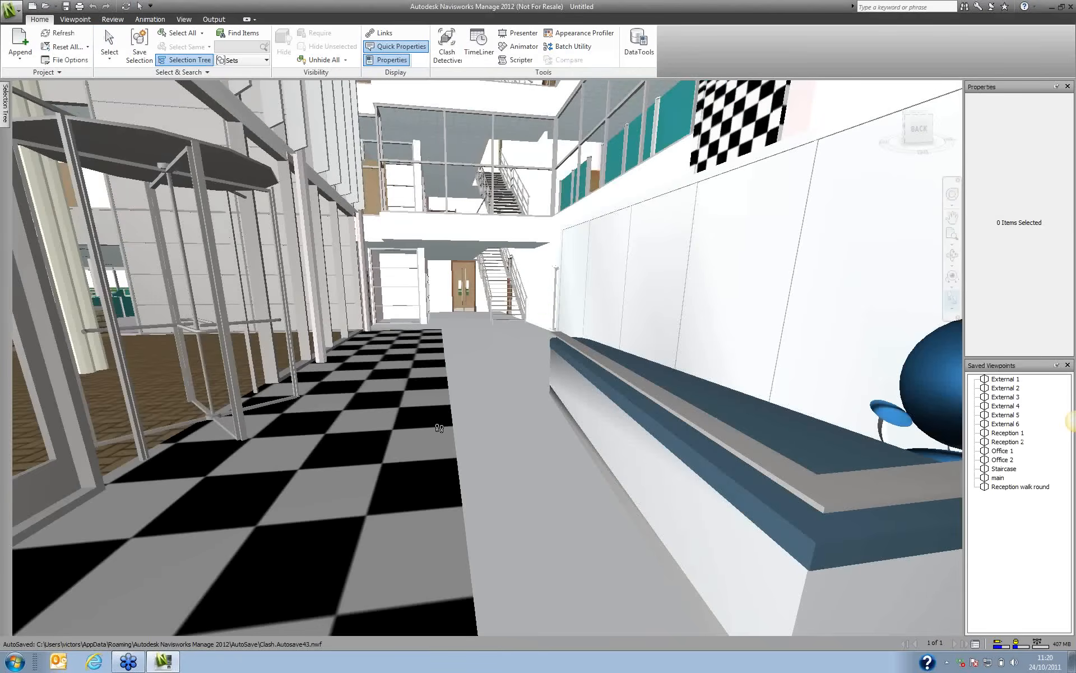
Show the External 1 viewpoint and examine the files inside Meadowgate.nwd and the layers of Meadowgate - Building.dwg in the selection tree.
left_click(1018, 382)
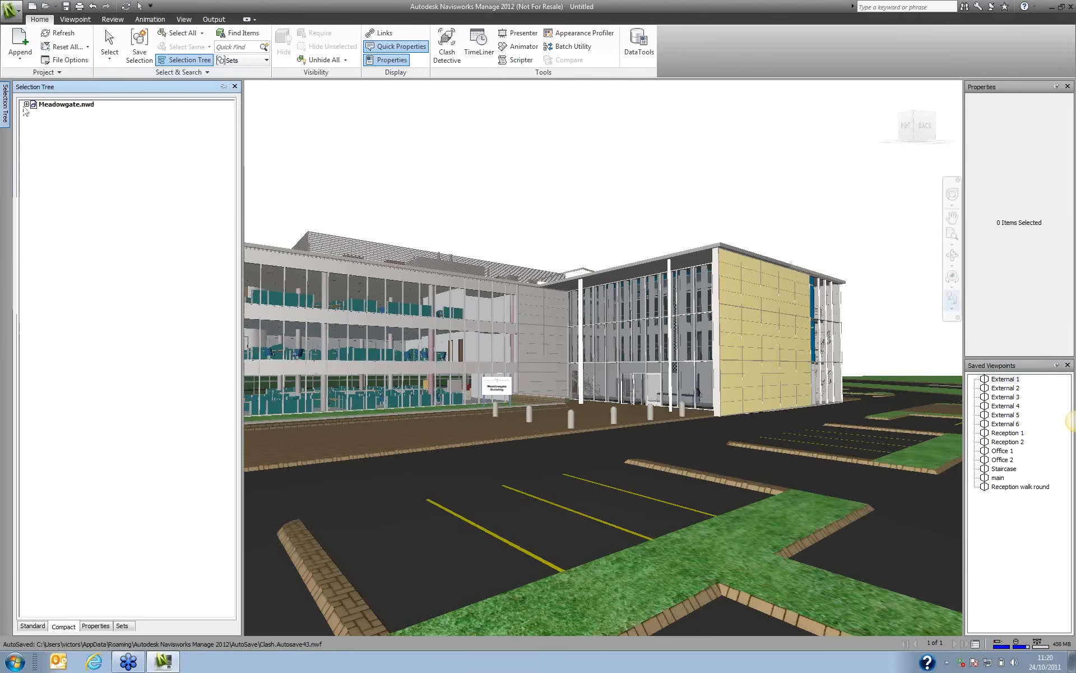
left_click(26, 105)
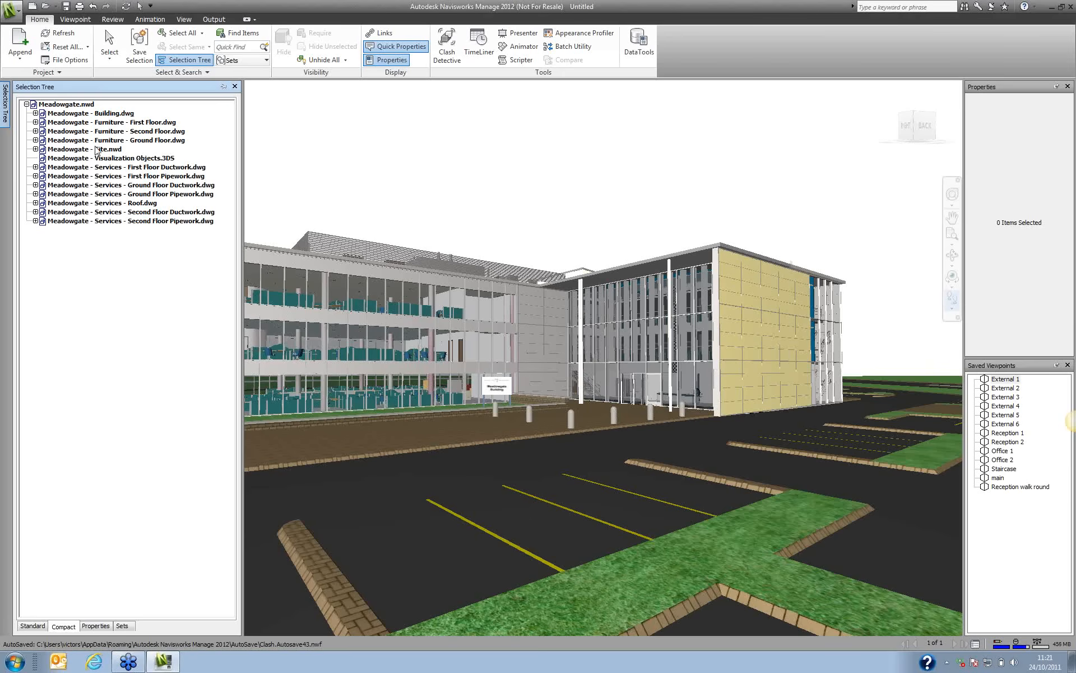
left_click(35, 113)
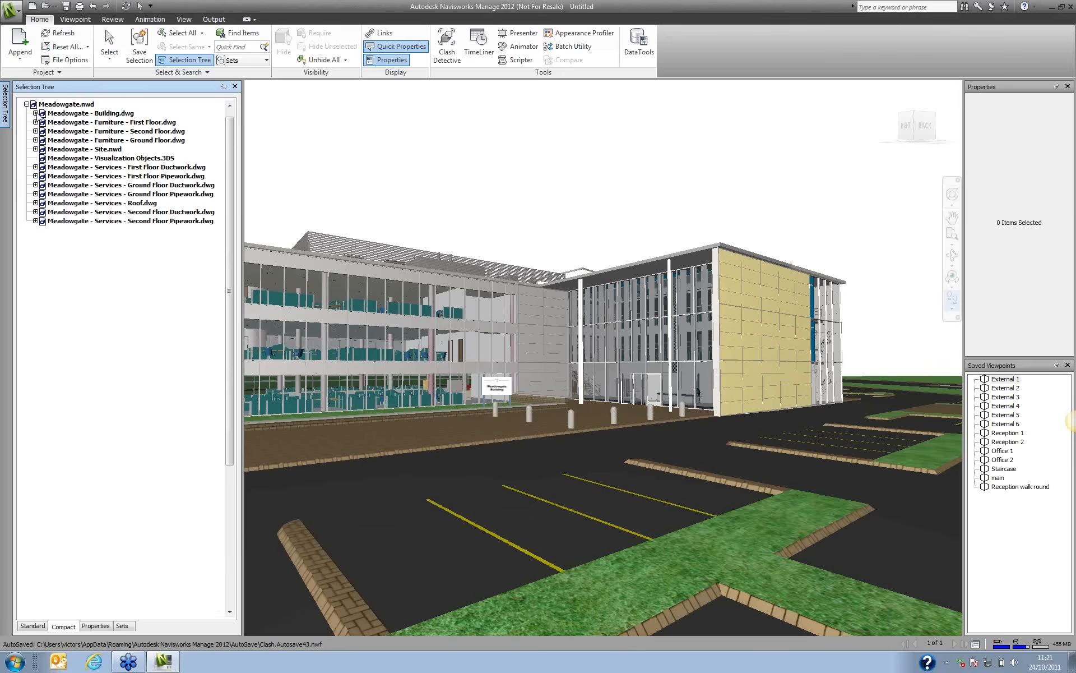
left_click_drag(230, 162, 230, 130)
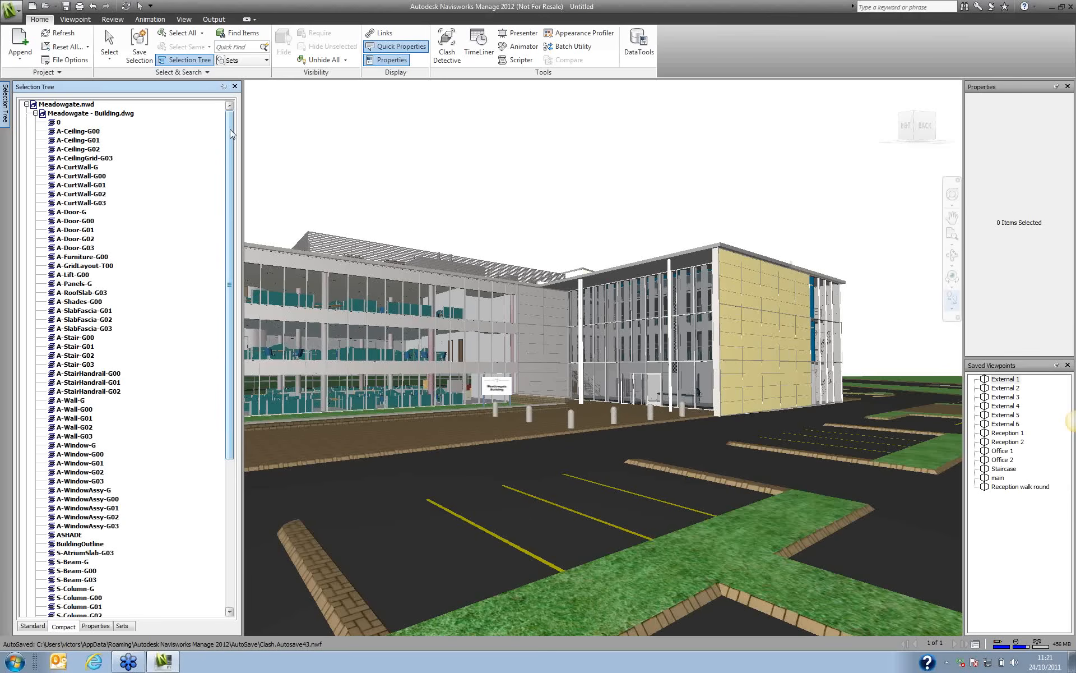
left_click(36, 113)
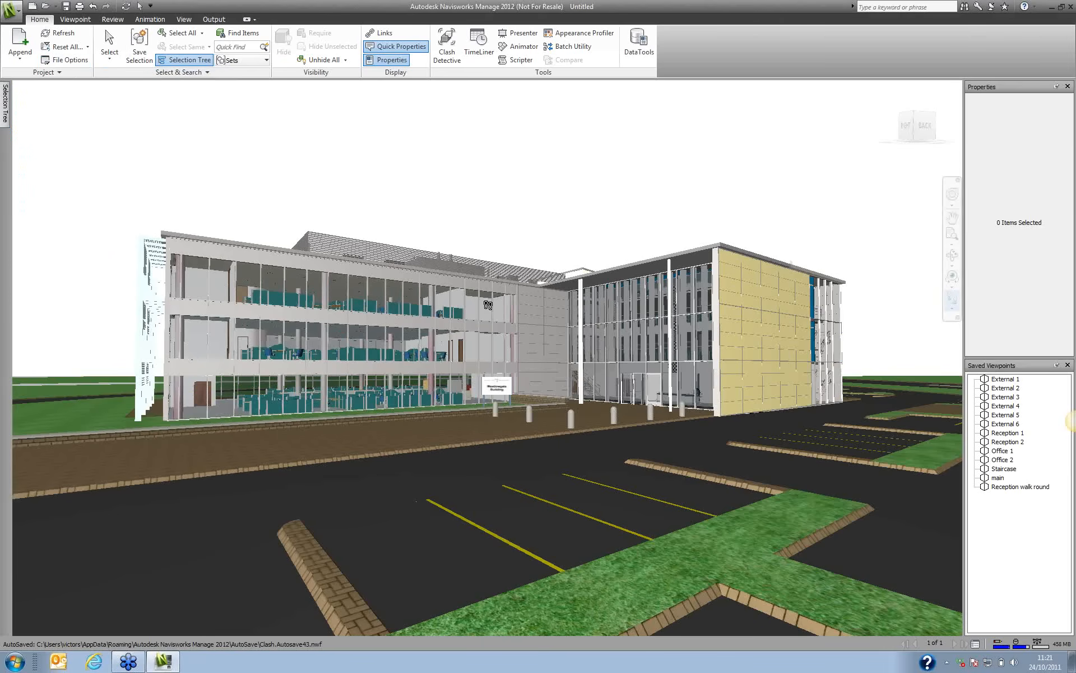
Use Walk to approach the building across the car park to the paving in front of the glazed reception entrance.
mouse_move(490, 318)
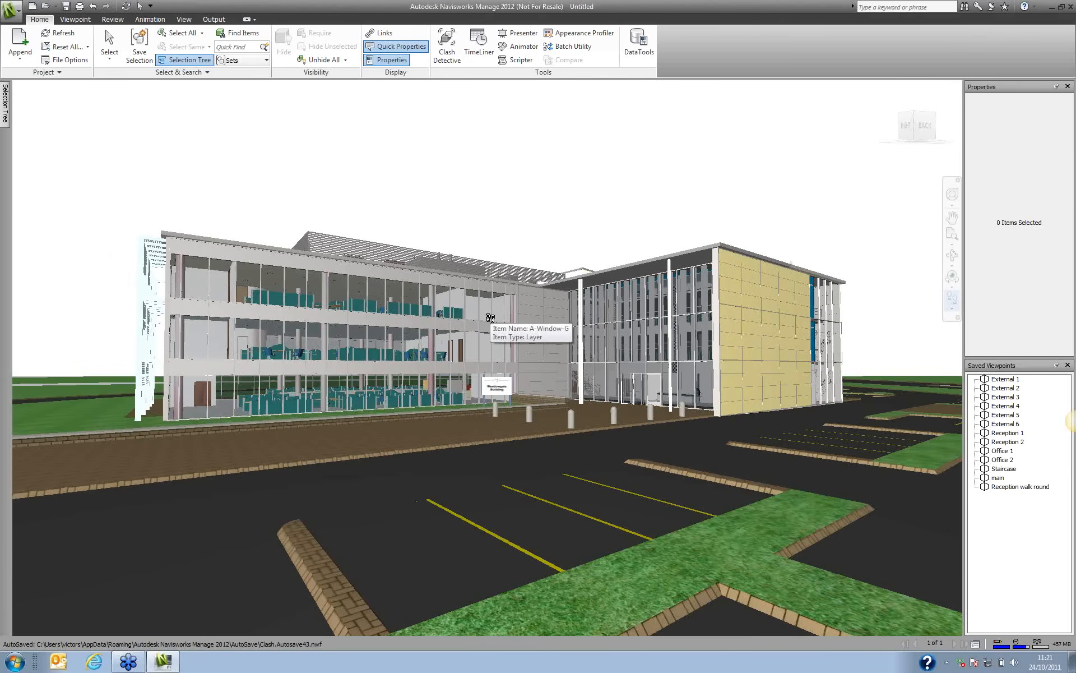
left_click(951, 300)
left_click(953, 309)
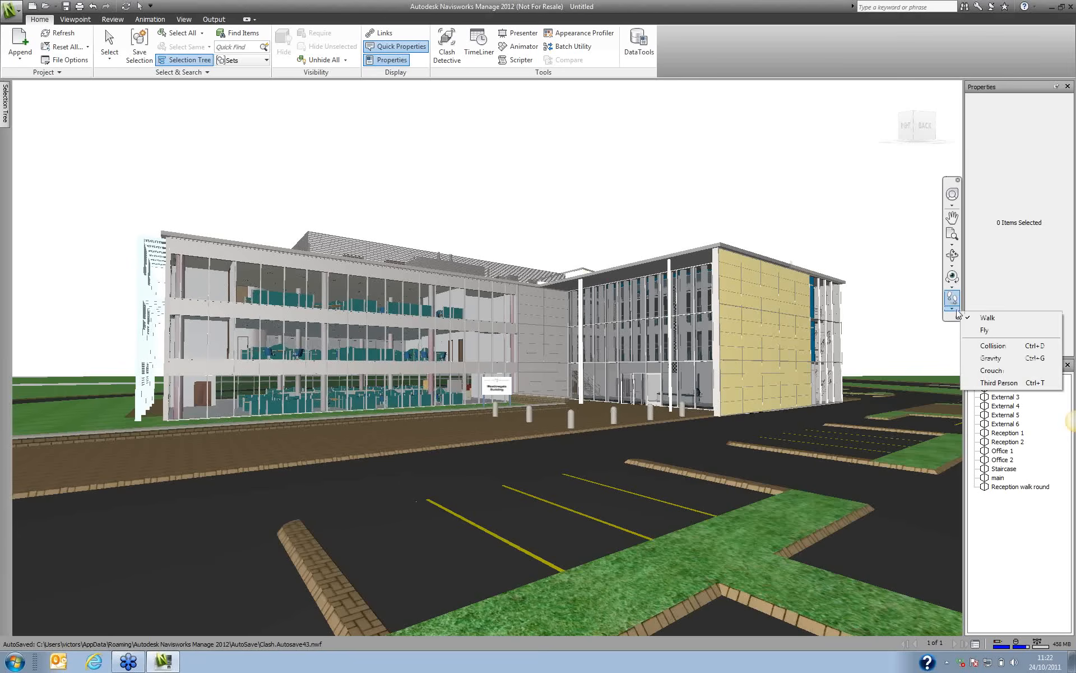
left_click(985, 314)
left_click_drag(548, 479, 647, 562)
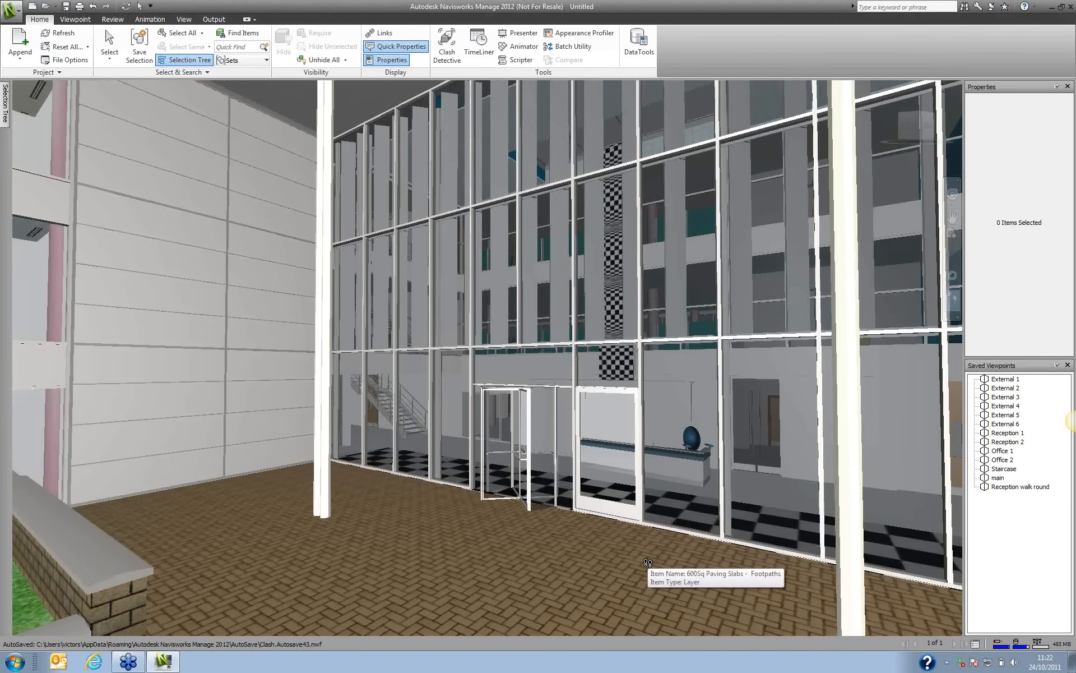
Enable the Collision, Gravity, Crouch and Third Person realism options for walking.
left_click(79, 22)
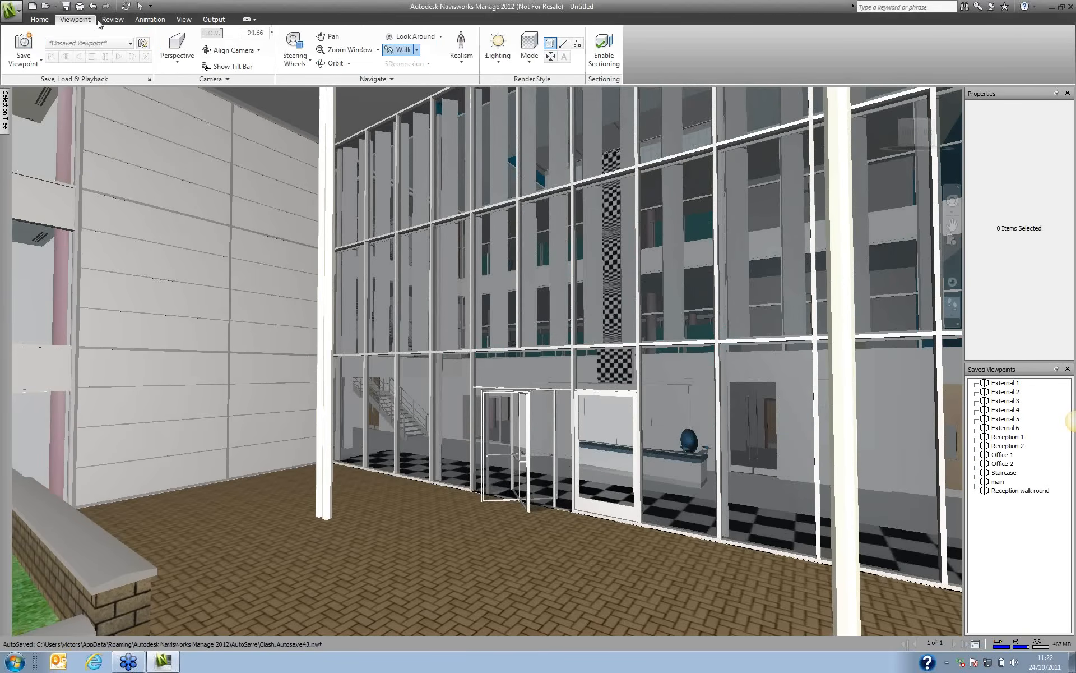
left_click(460, 63)
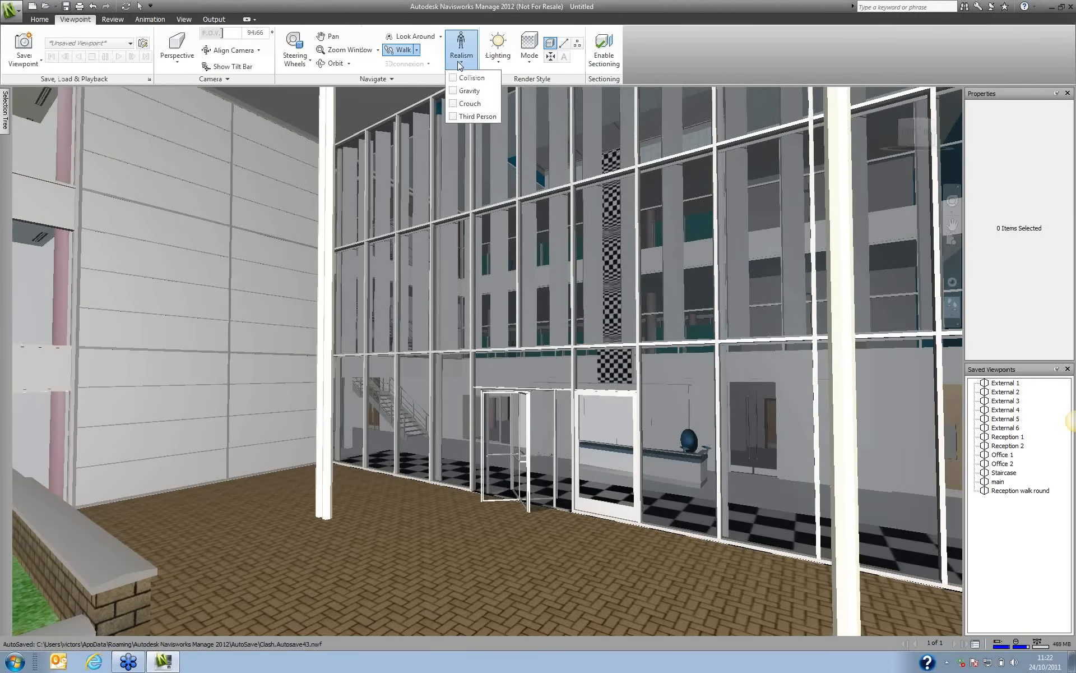
left_click(455, 78)
left_click(453, 90)
left_click(454, 103)
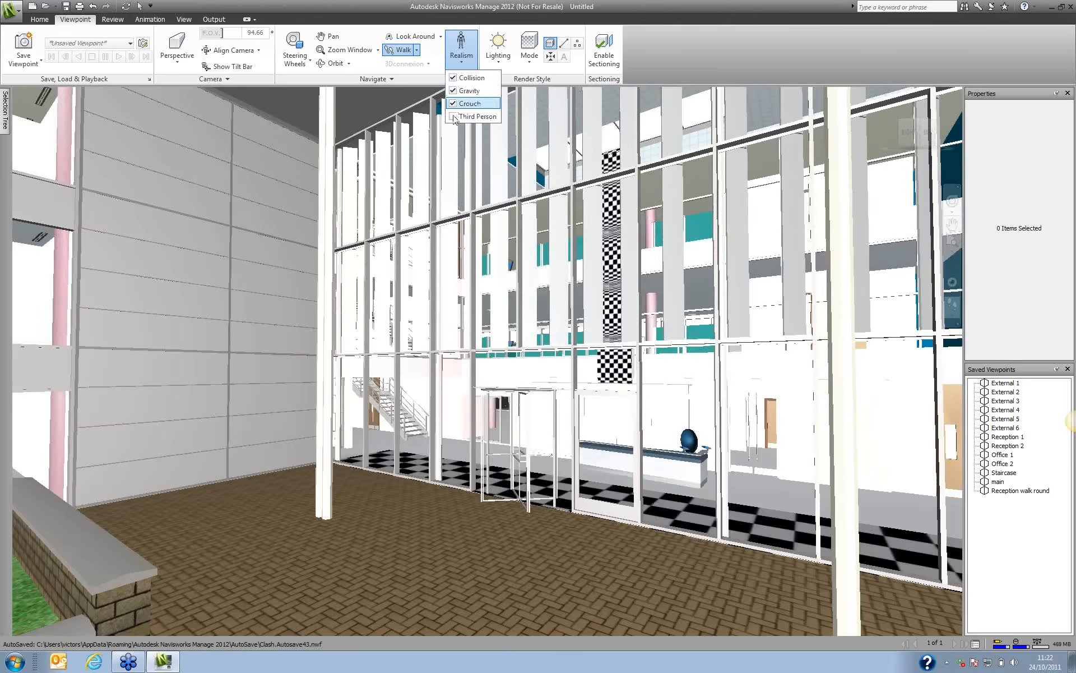
left_click(454, 116)
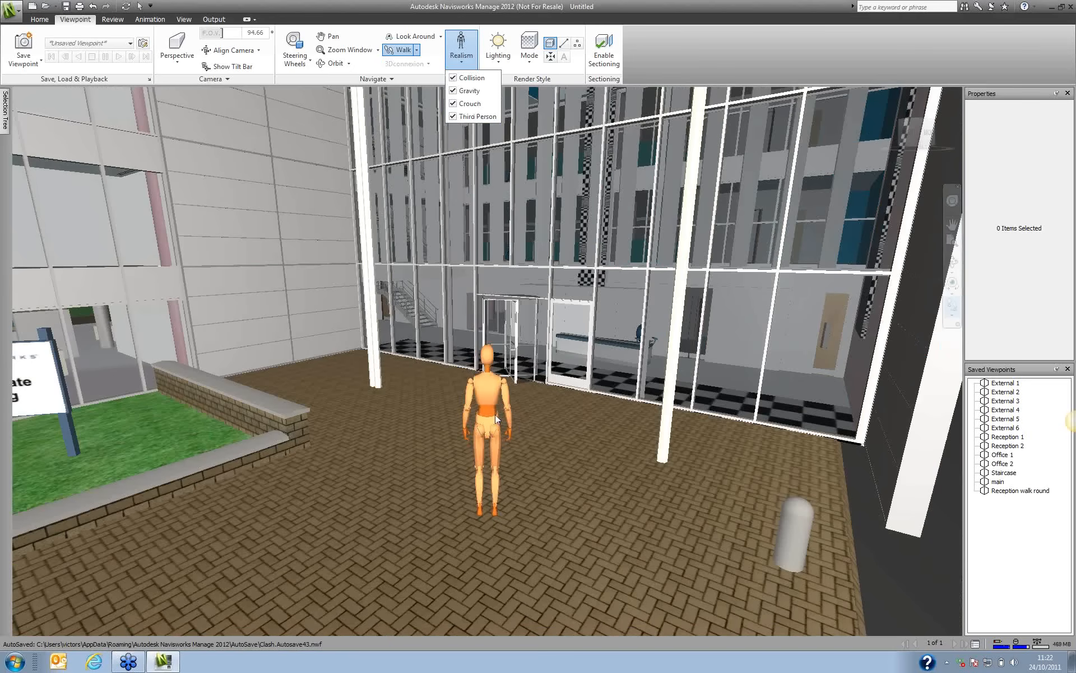
Walk the third-person avatar around the paved forecourt, past the column and up to the low brick wall beside the grass.
left_click(951, 304)
left_click_drag(418, 525, 255, 384)
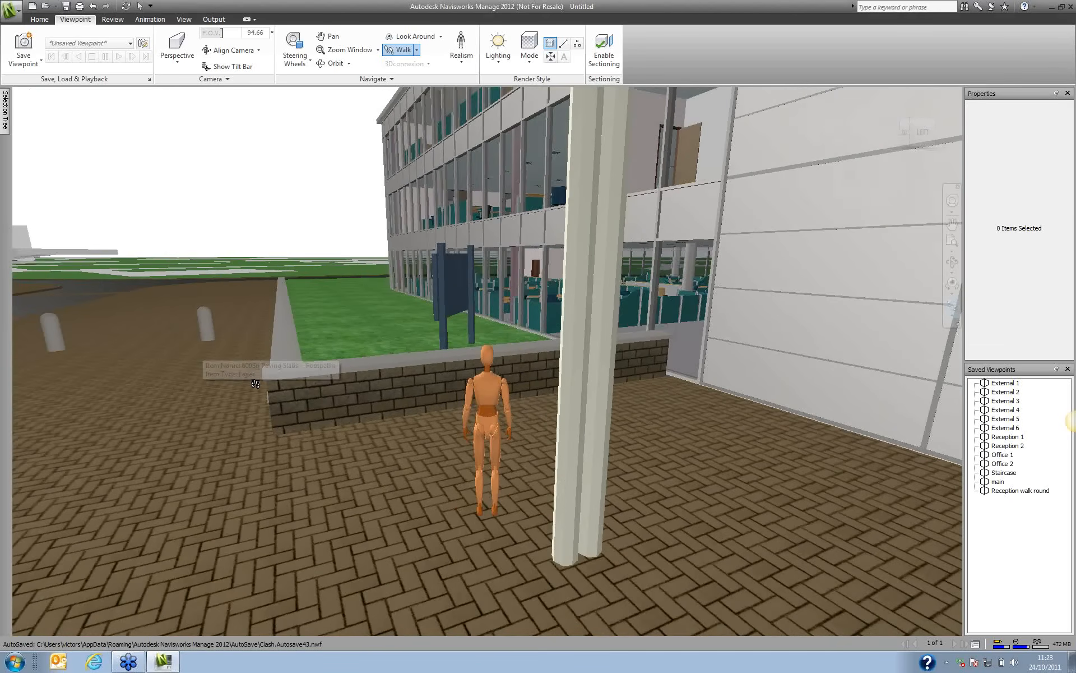
left_click_drag(477, 399, 552, 284)
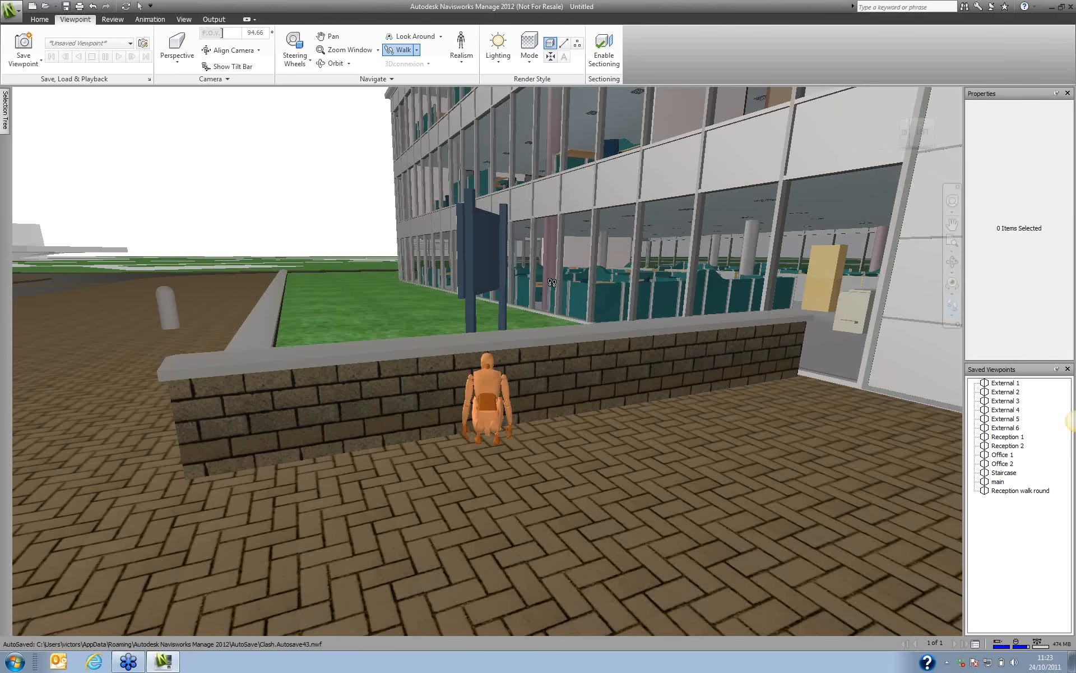
left_click_drag(535, 365, 747, 414)
Turn off the Collision, Gravity, Crouch and Third Person realism options.
left_click(462, 65)
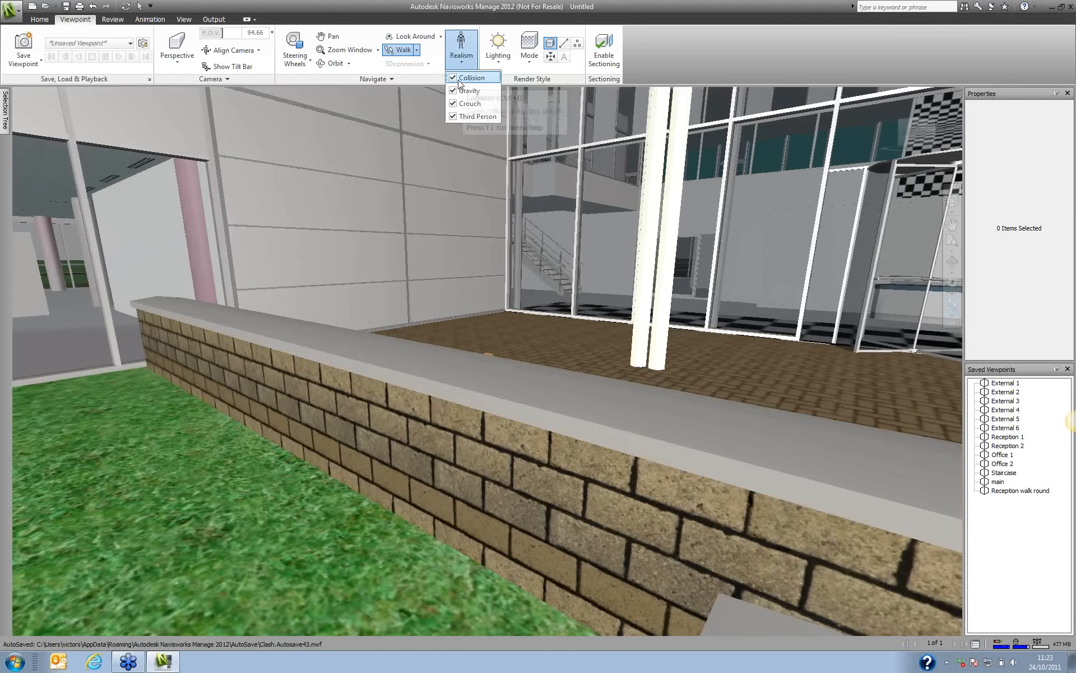
left_click(455, 78)
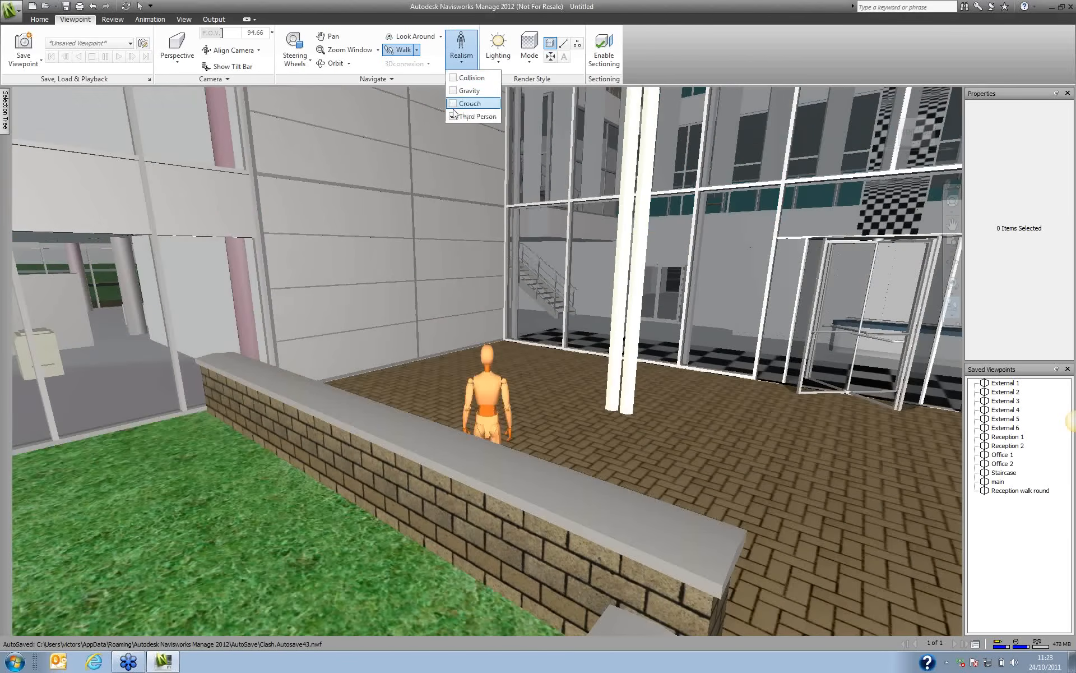
left_click(453, 116)
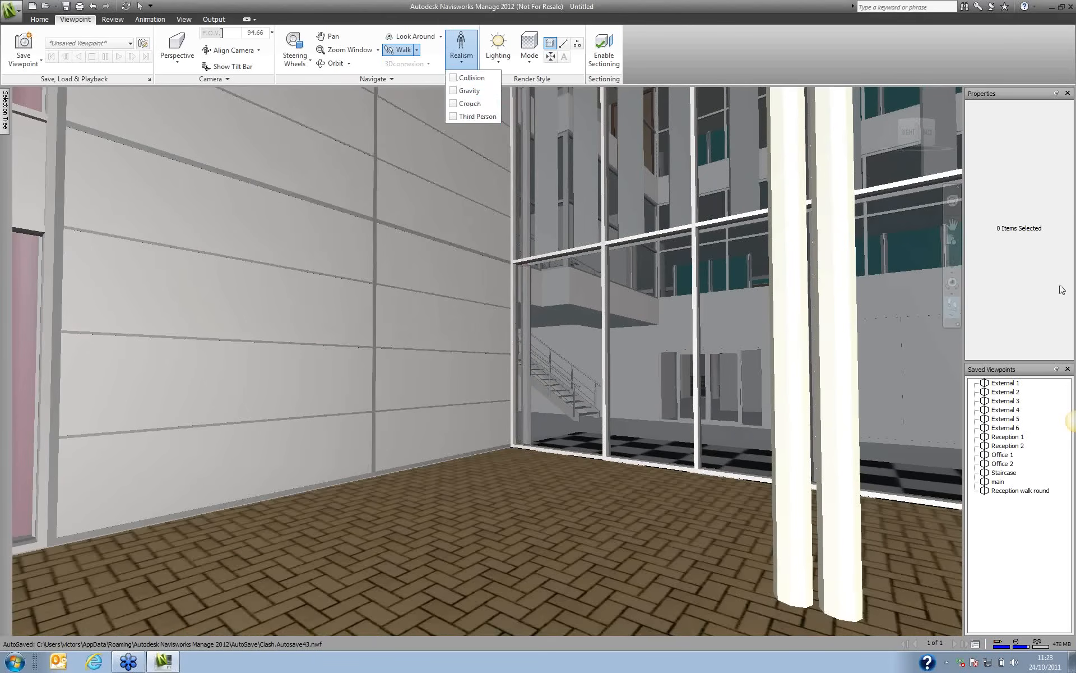
Walk inside the building to face the open staircase and save that view as a viewpoint named stairs.
left_click(953, 304)
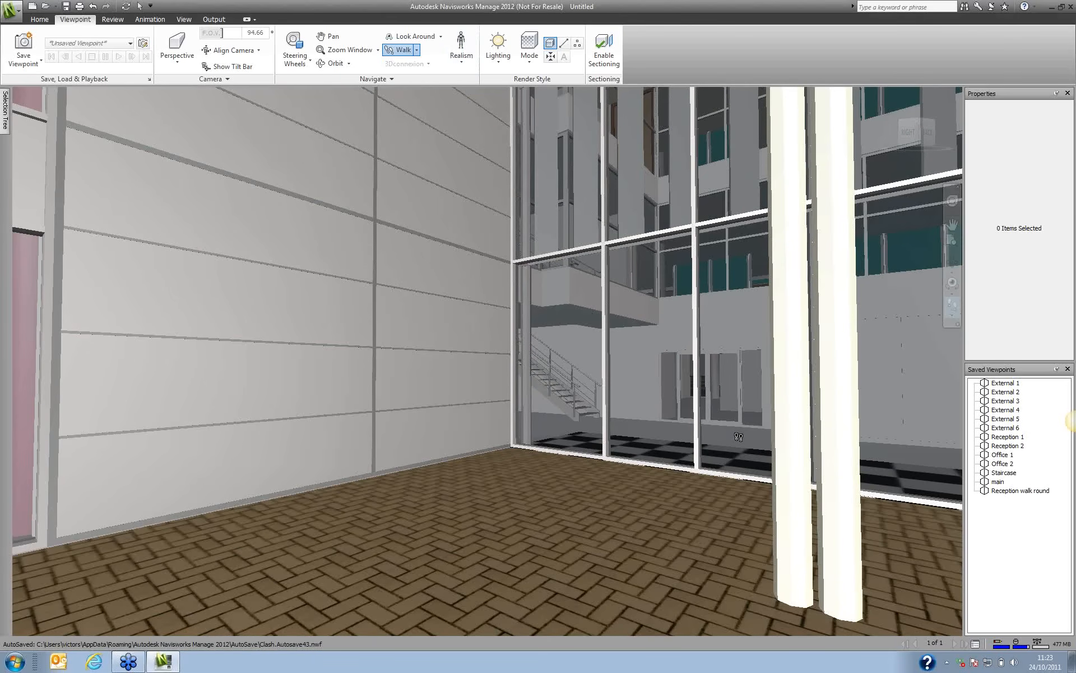
left_click_drag(758, 415, 789, 340)
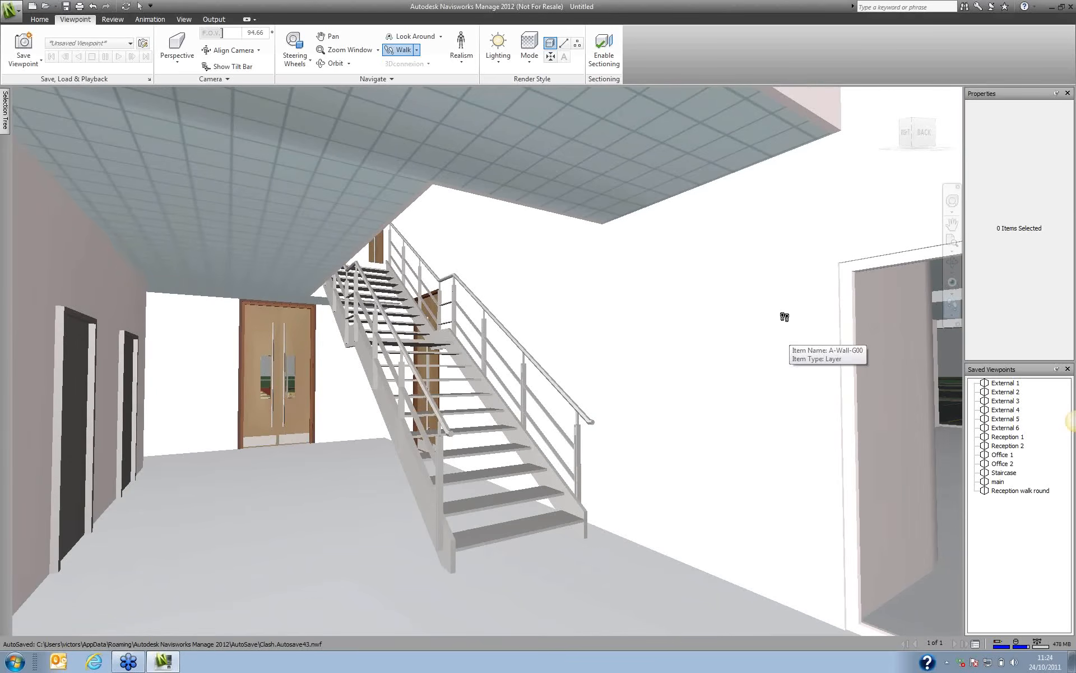
right_click(978, 512)
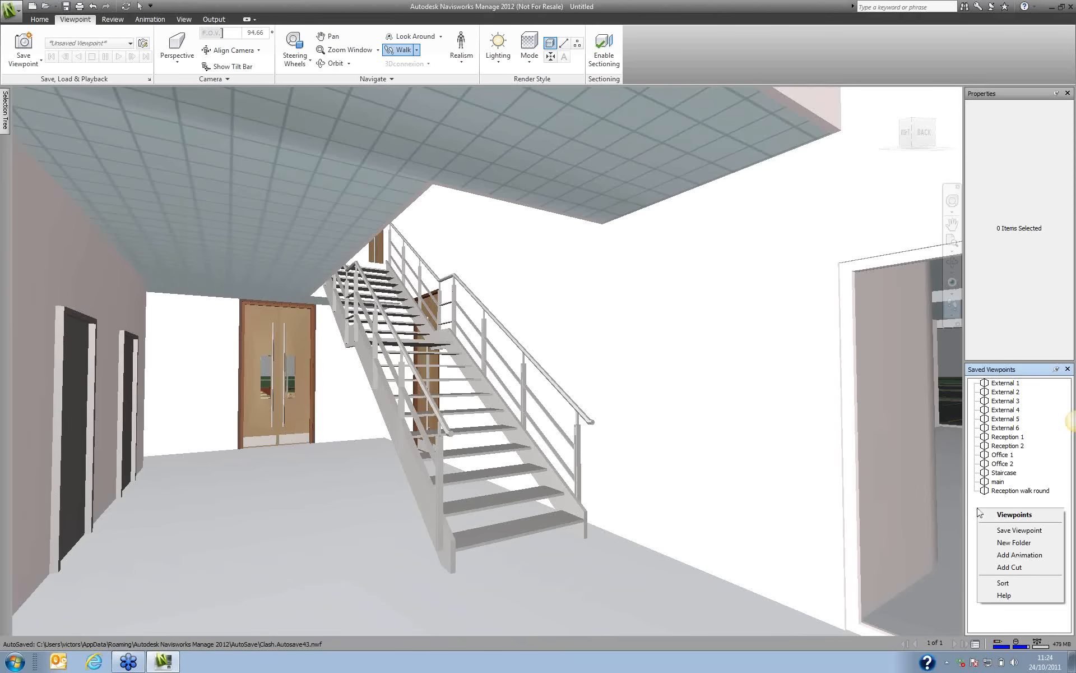
left_click(1012, 531)
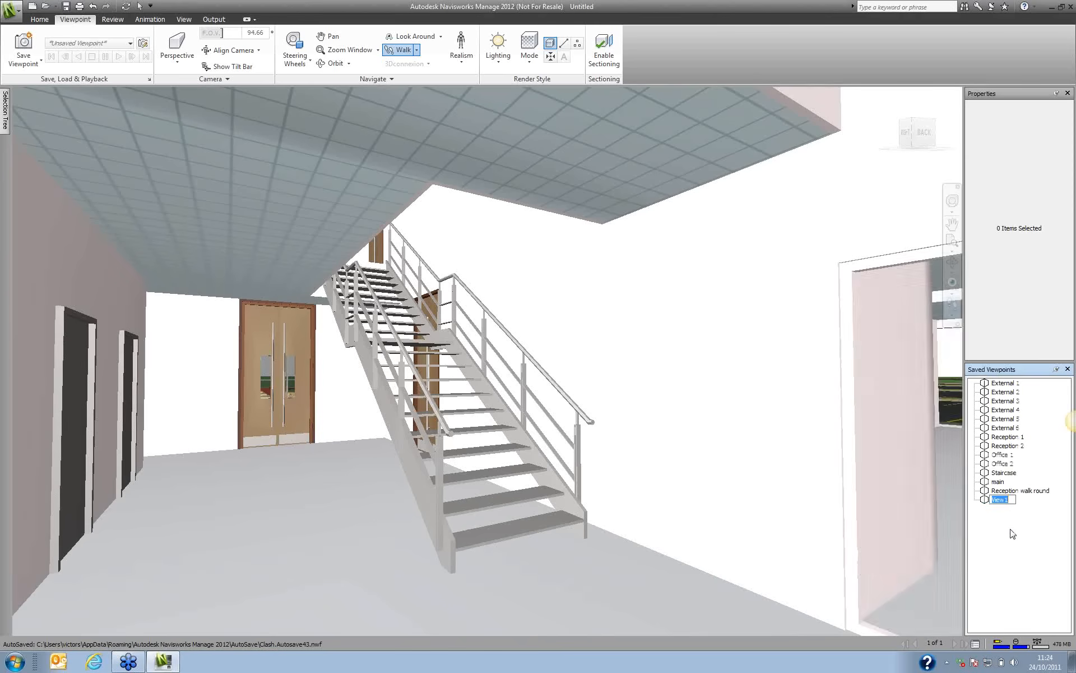
type("st")
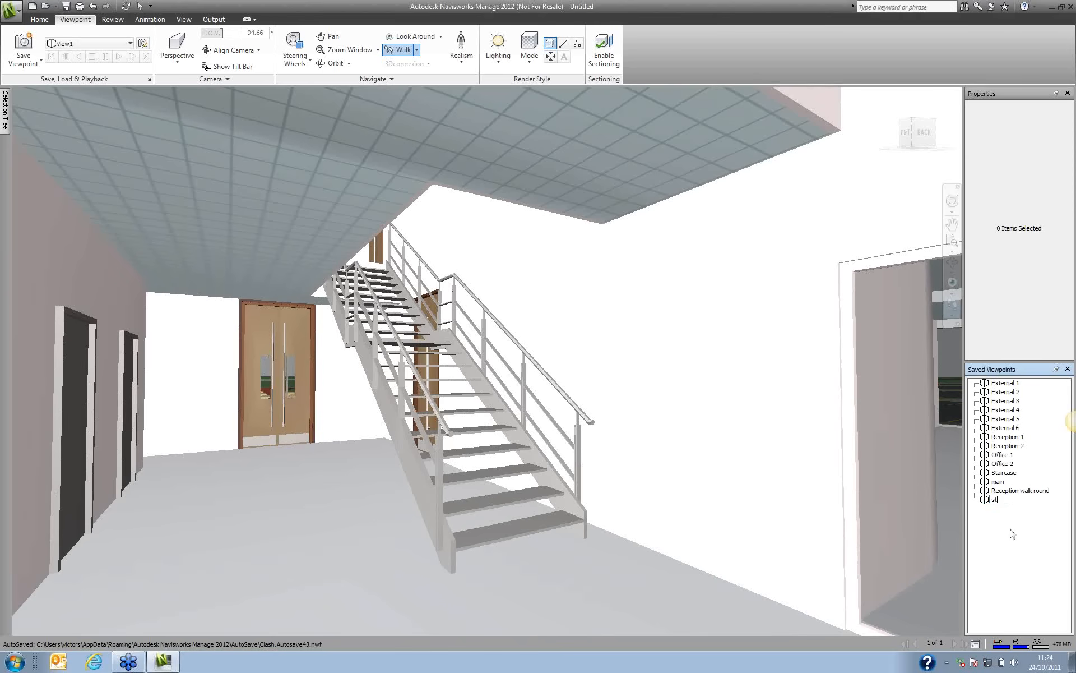
type("airs")
key("Return")
left_click(1012, 534)
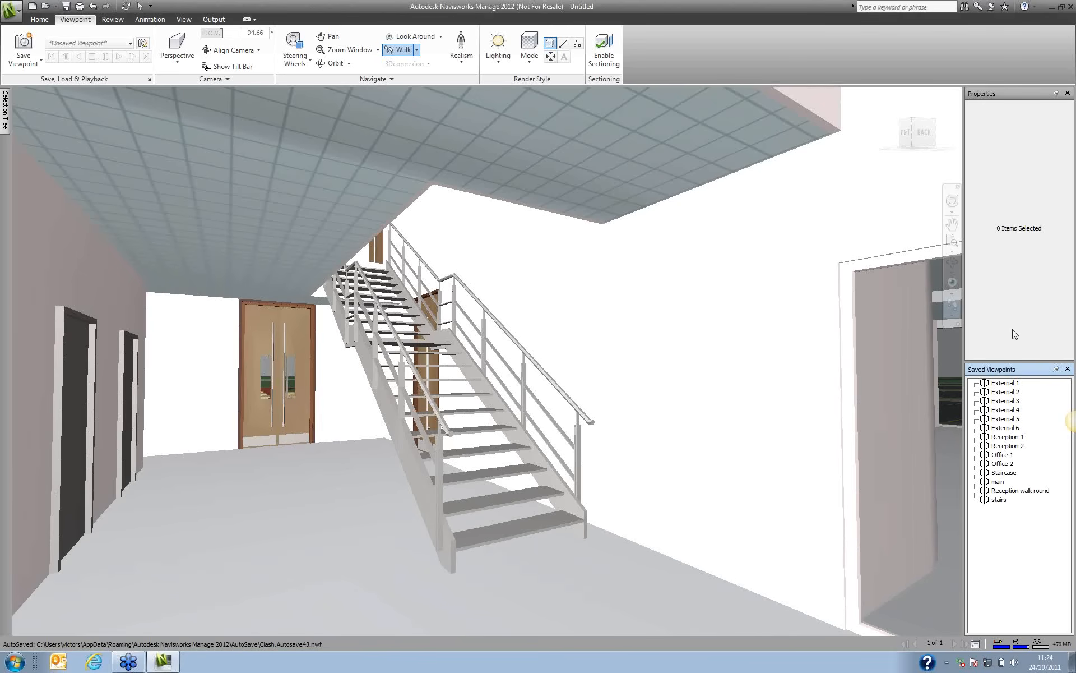
View the saved viewpoints from External 1 to External 5 and return to the stairs viewpoint.
left_click(1002, 383)
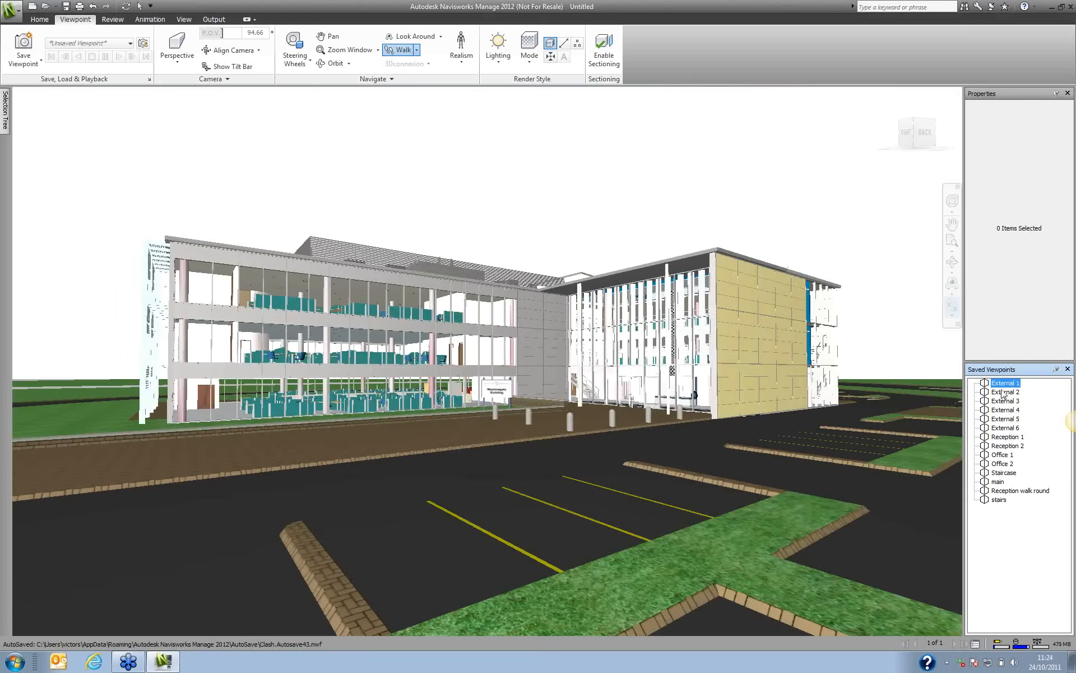
left_click(1003, 392)
left_click(1004, 400)
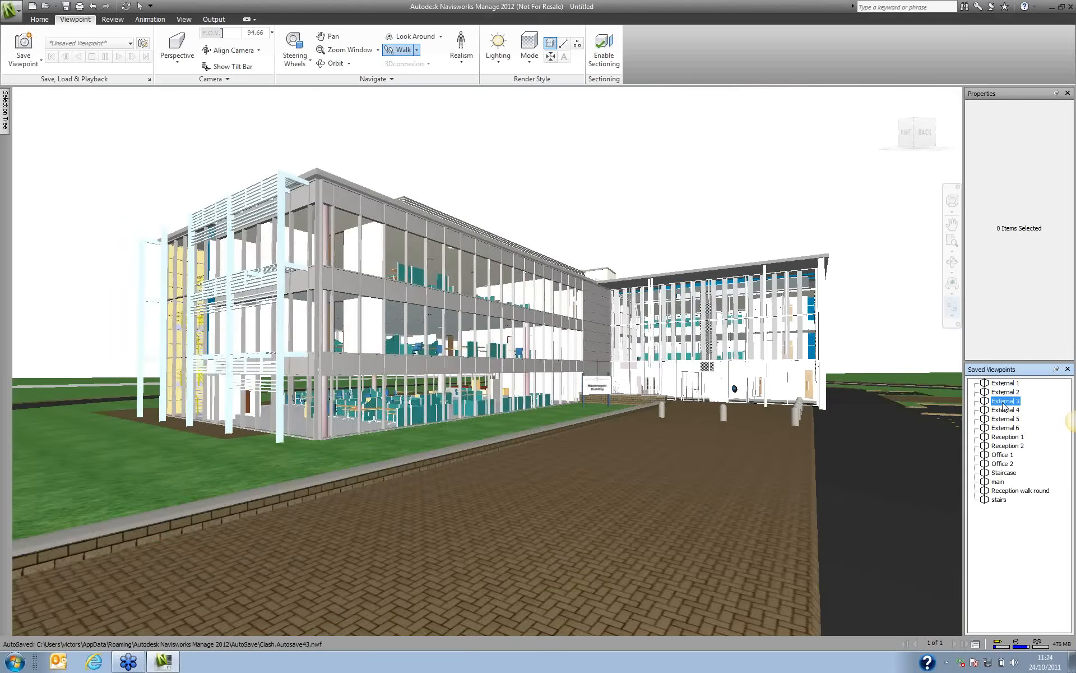
left_click(1003, 410)
left_click(1004, 419)
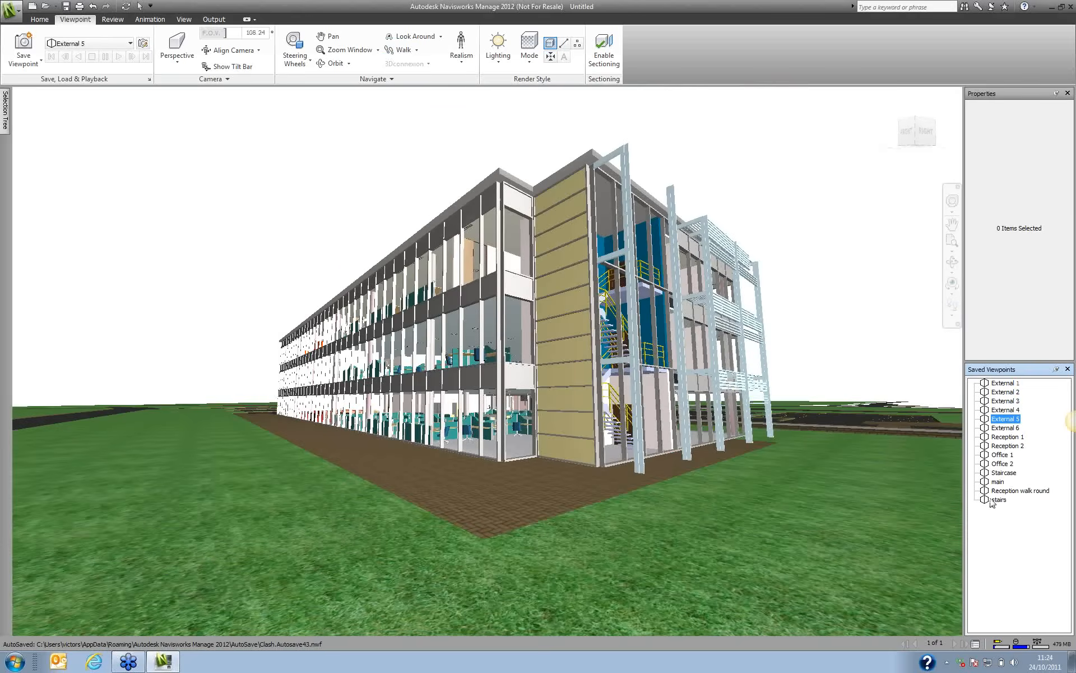
left_click(997, 500)
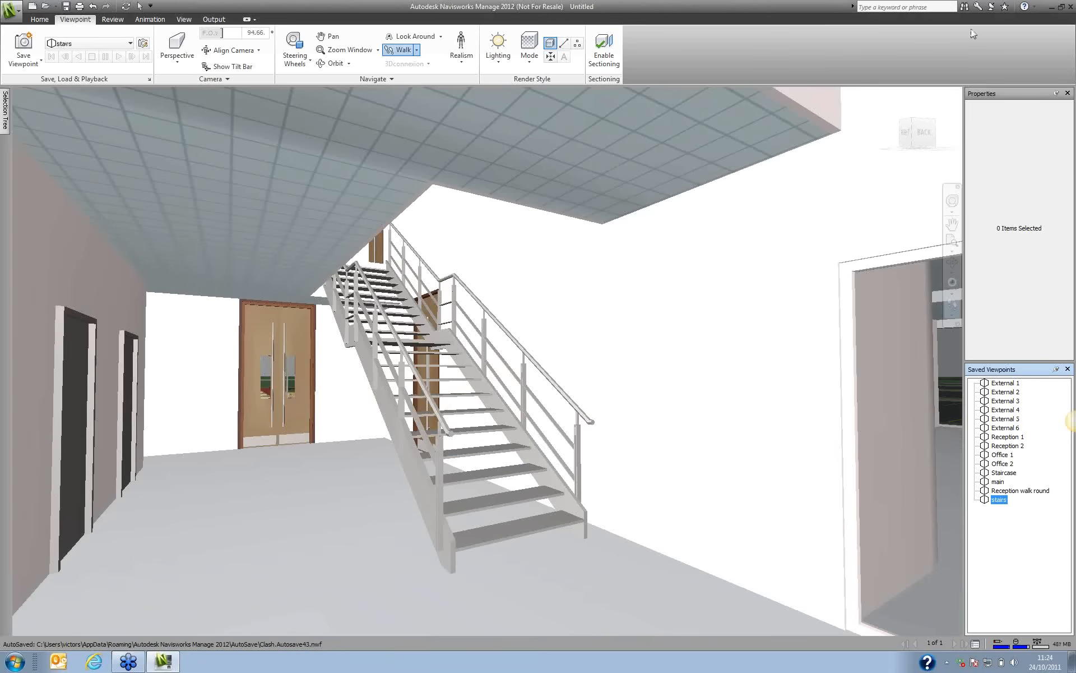
left_click(1072, 26)
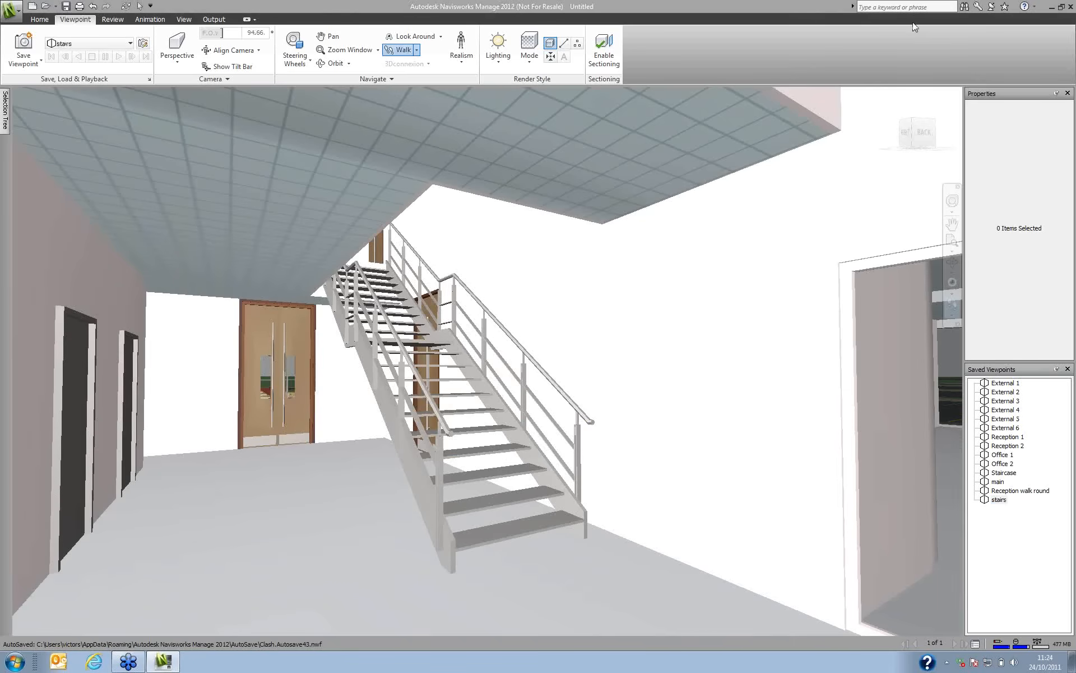
Measure point to point across the lowest stair tread and convert the measurement to a redline on the stairs viewpoint.
left_click(118, 20)
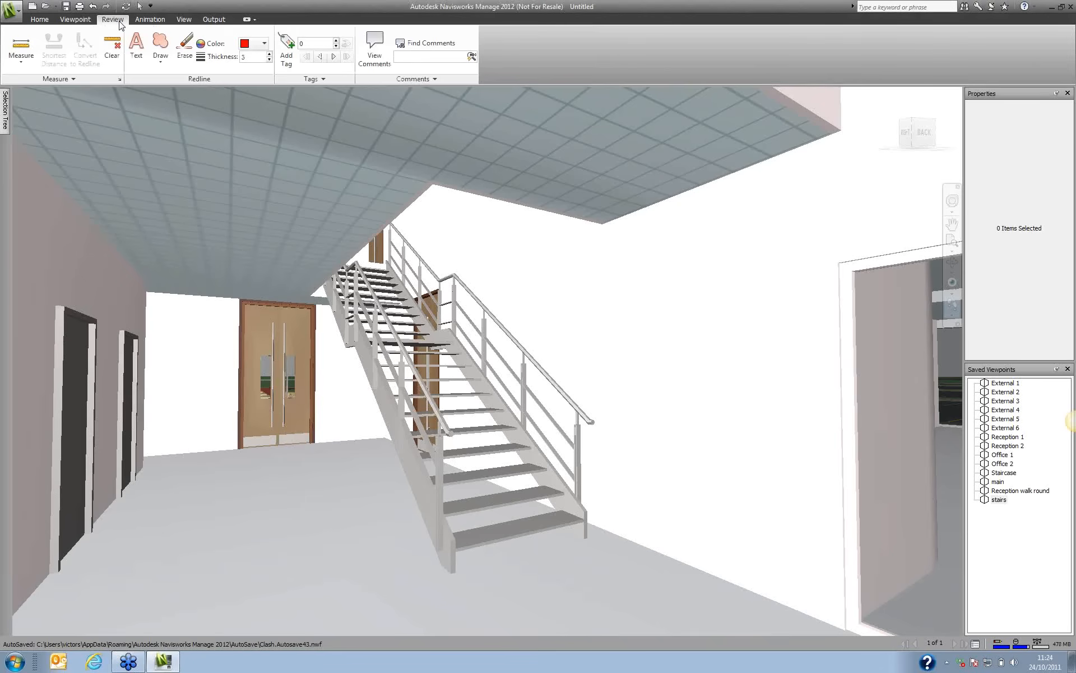
left_click(22, 63)
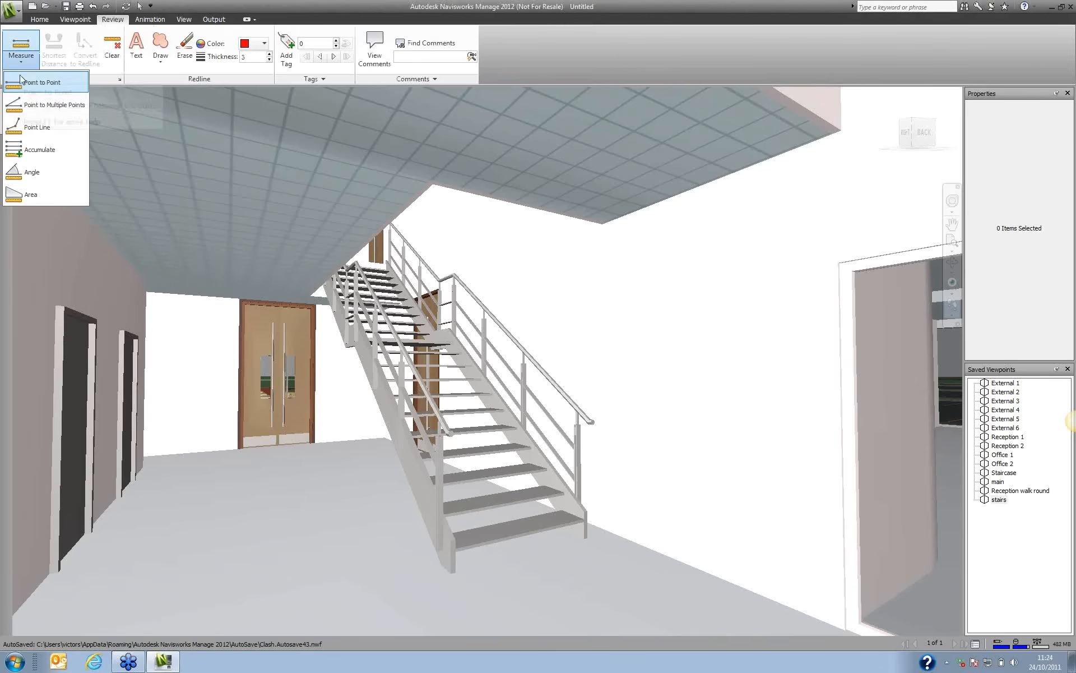
left_click(23, 83)
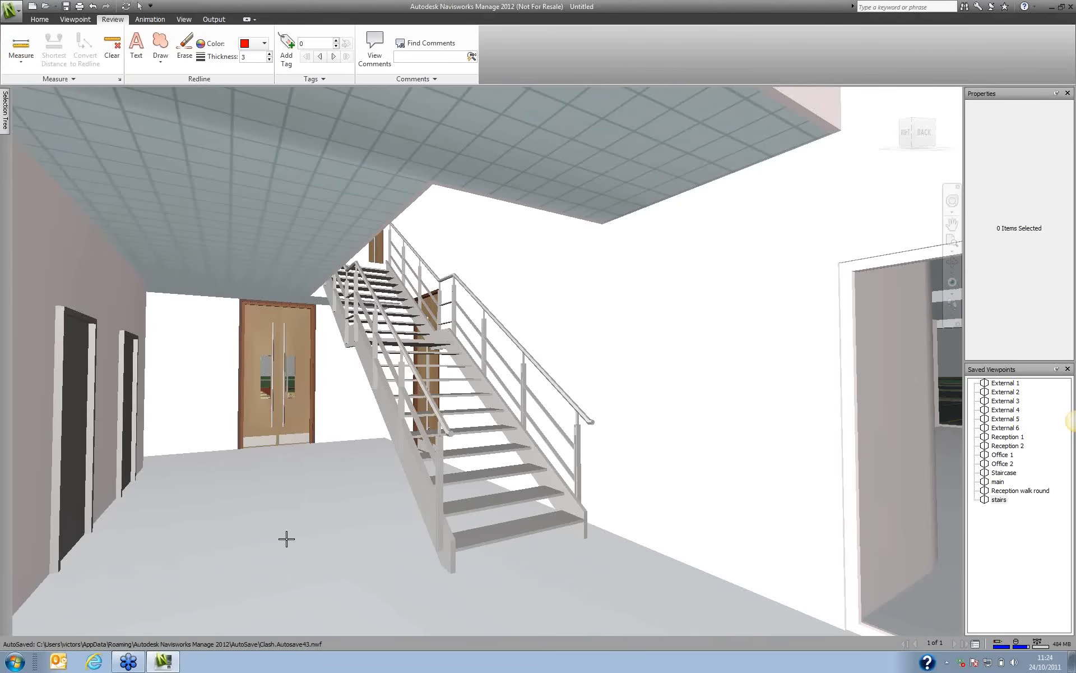
left_click(451, 541)
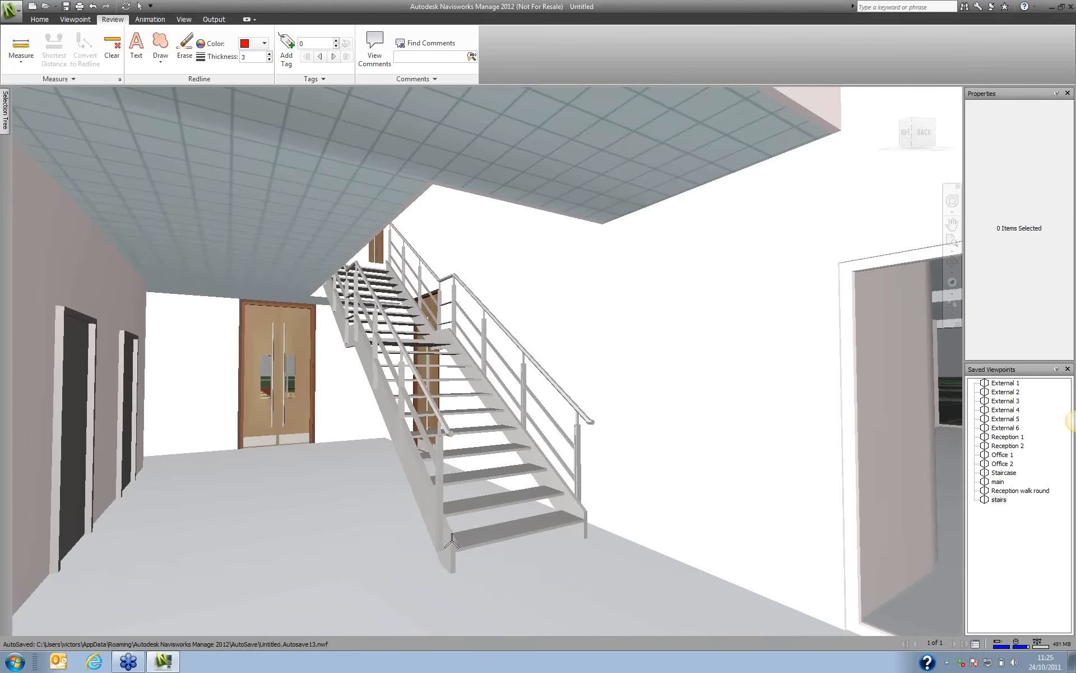
left_click(587, 511)
left_click(79, 53)
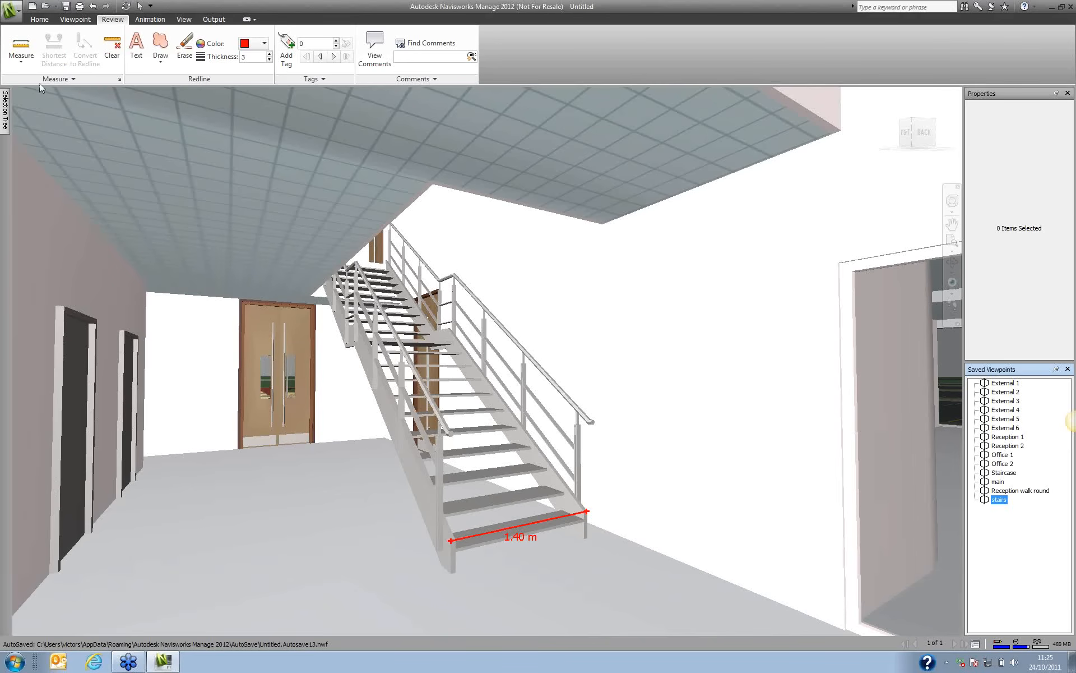
left_click(27, 64)
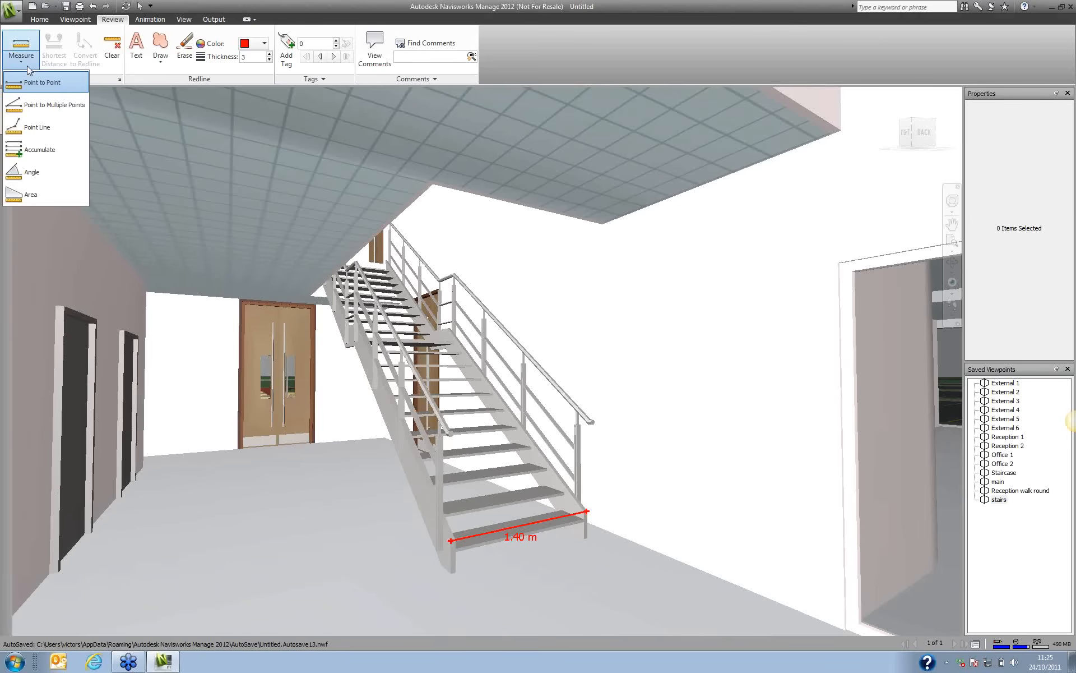
Draw a red redline cloud around the lower flight of the staircase, enclosing the tread measurement.
left_click(160, 44)
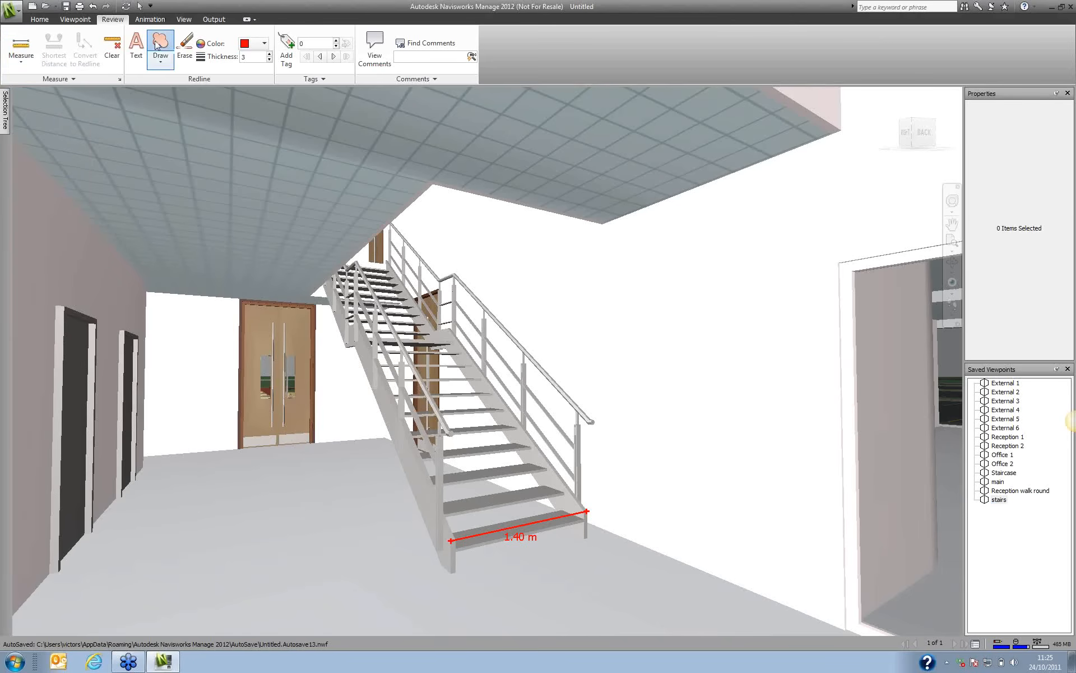
mouse_move(440, 552)
left_mouse_down()
mouse_move(397, 495)
mouse_move(395, 421)
mouse_move(436, 373)
left_mouse_up()
mouse_move(547, 353)
left_mouse_down()
mouse_move(597, 389)
mouse_move(622, 512)
mouse_move(547, 561)
mouse_move(436, 552)
left_mouse_up()
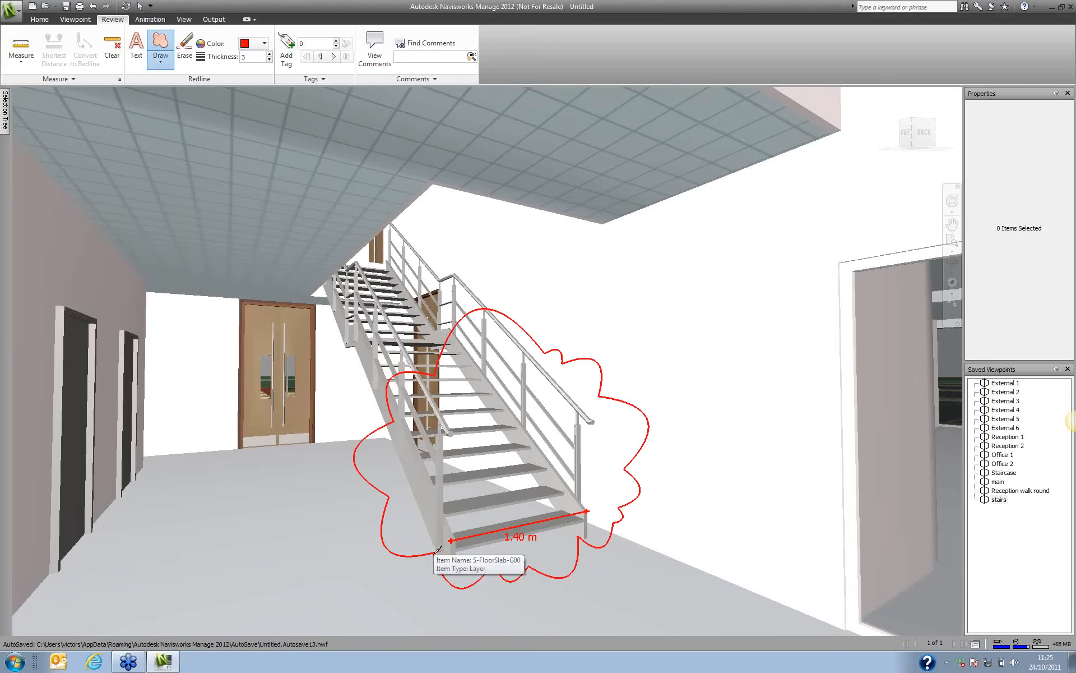
Add the redline text "stairs need to be 1600" inside the cloud.
left_click(136, 48)
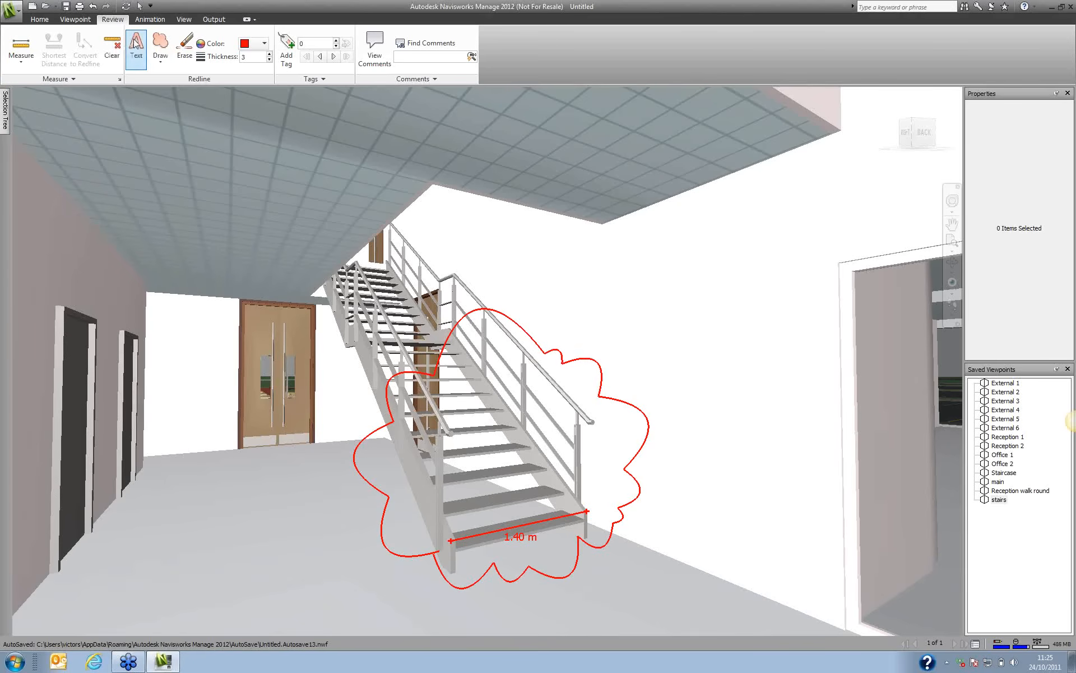
left_click(441, 416)
type("m")
type("ta")
type("irs need")
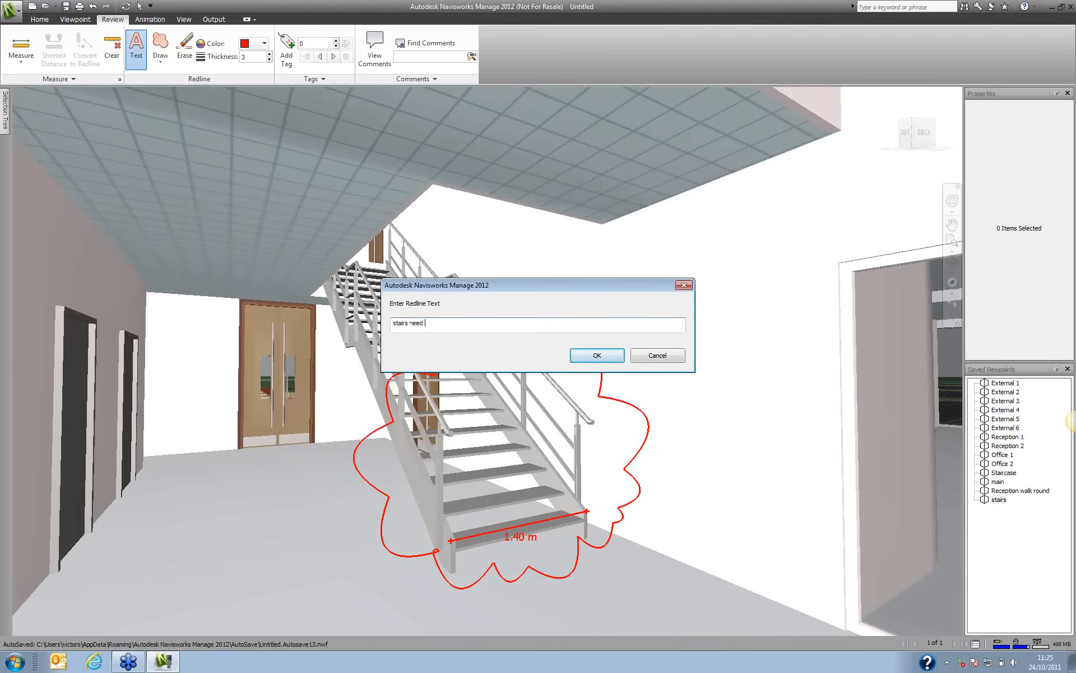
type(" to be 1600")
left_click(623, 358)
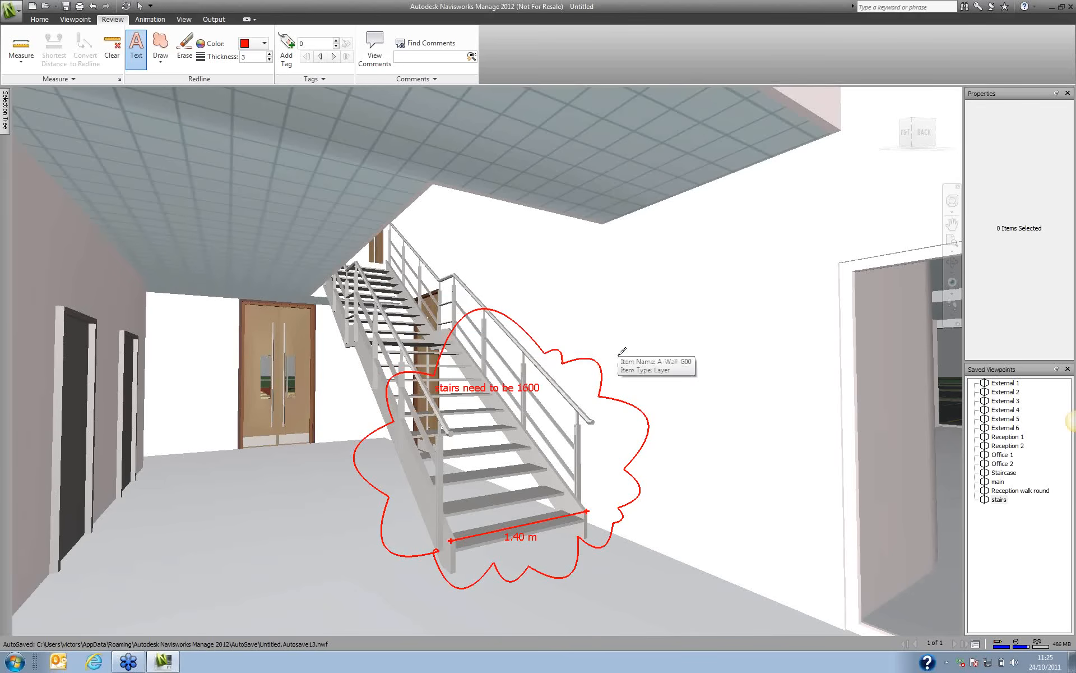
Switch to the Reception walk round viewpoint and back to stairs to check the redline markup.
left_click(1008, 492)
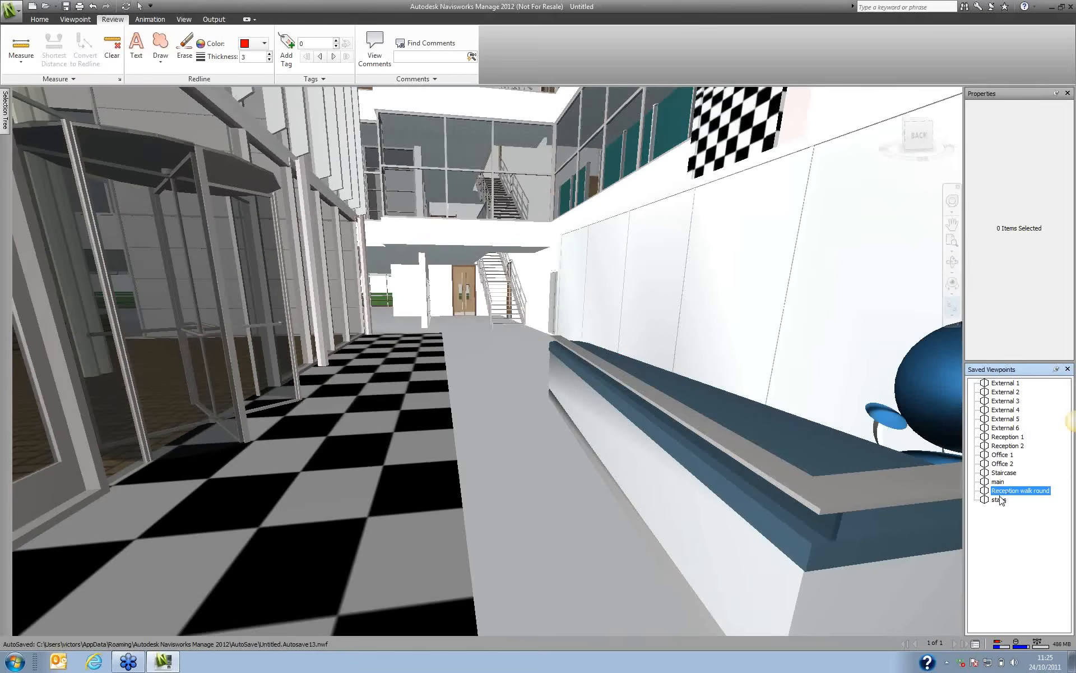
left_click(1000, 499)
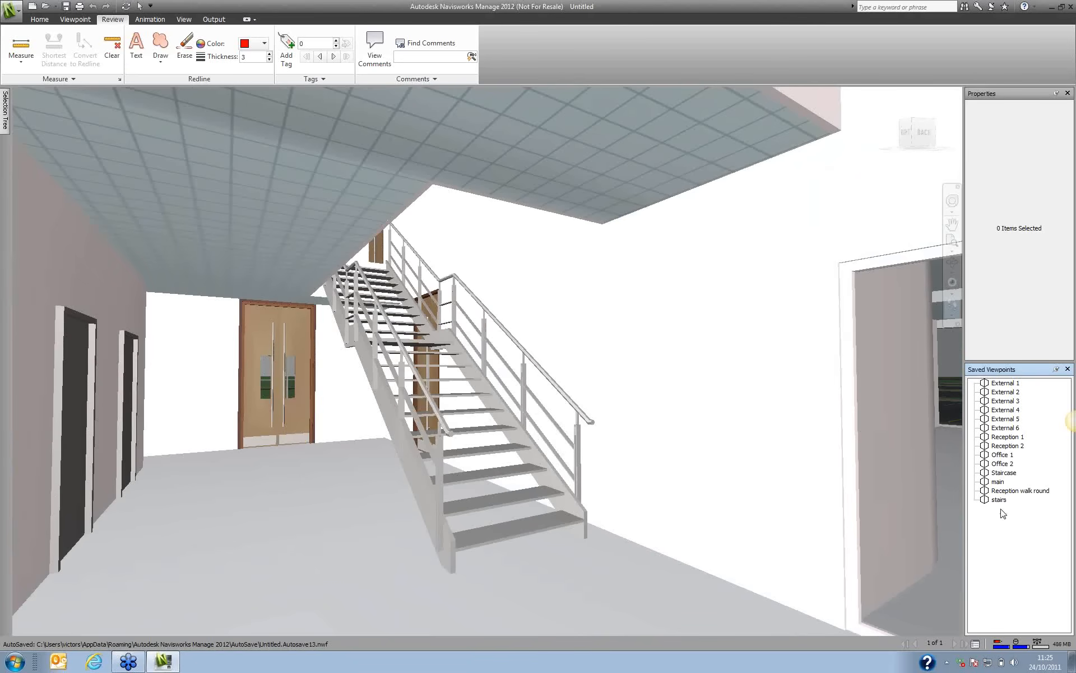
left_click(1000, 500)
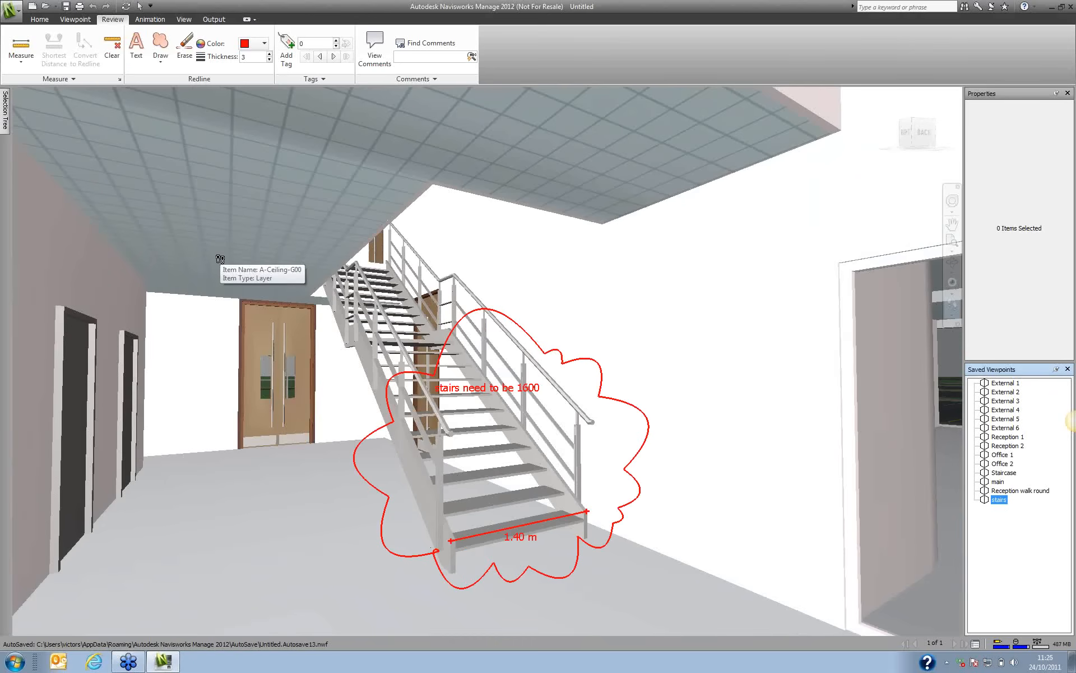
Review the export formats available for the model, including Images & Animations and 3D DWF / DWFx.
left_click(11, 17)
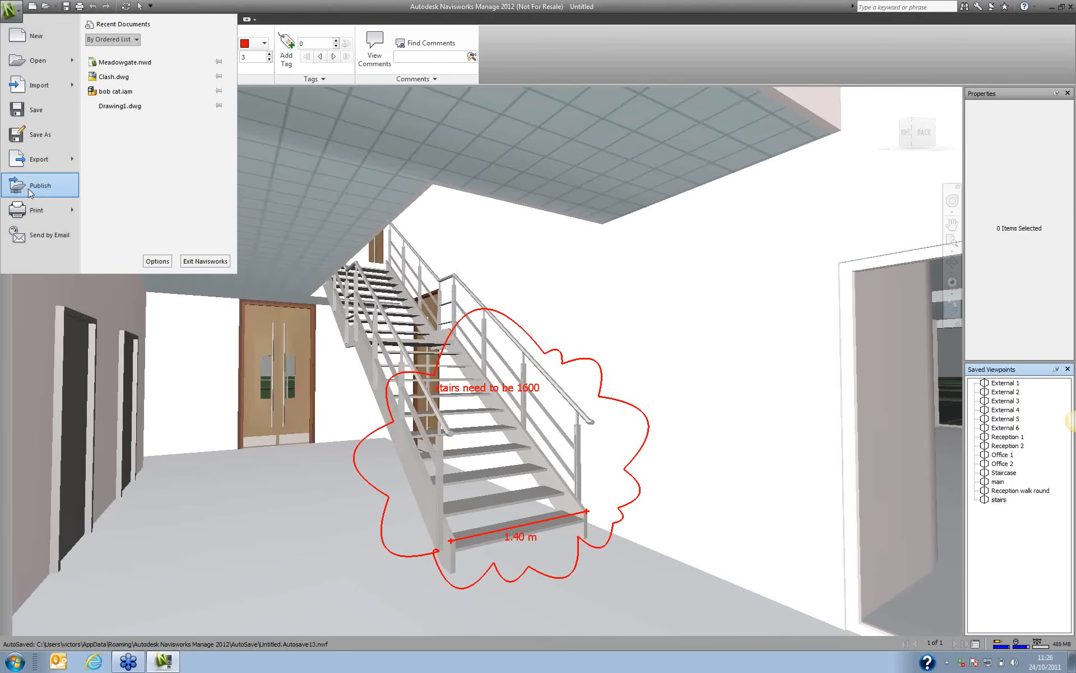
mouse_move(32, 168)
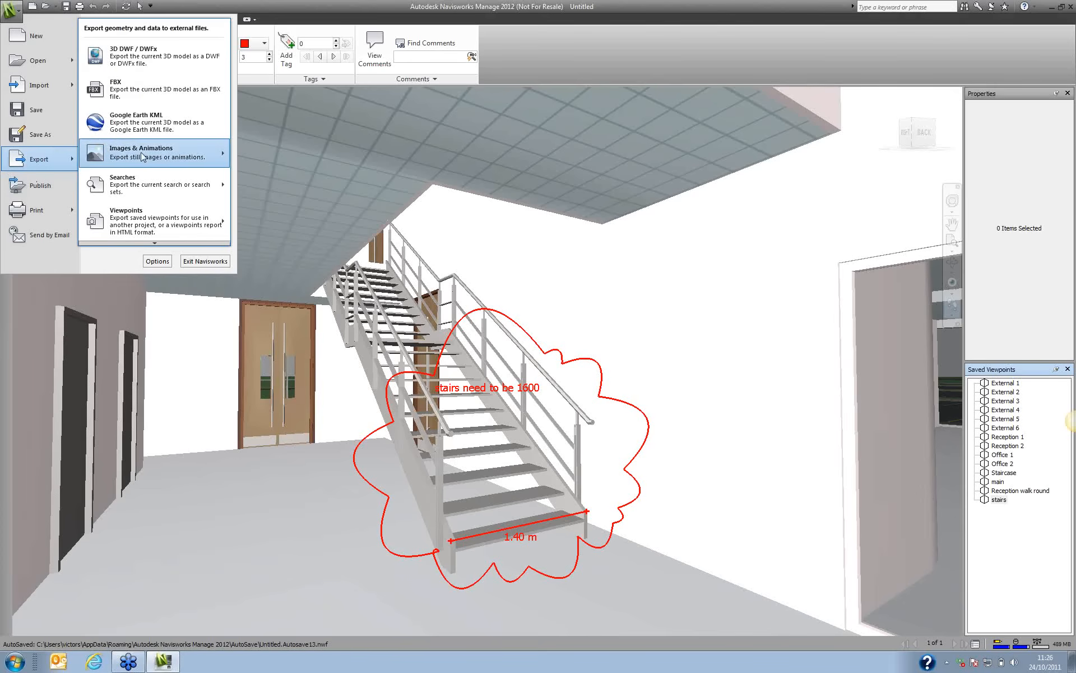
mouse_move(143, 155)
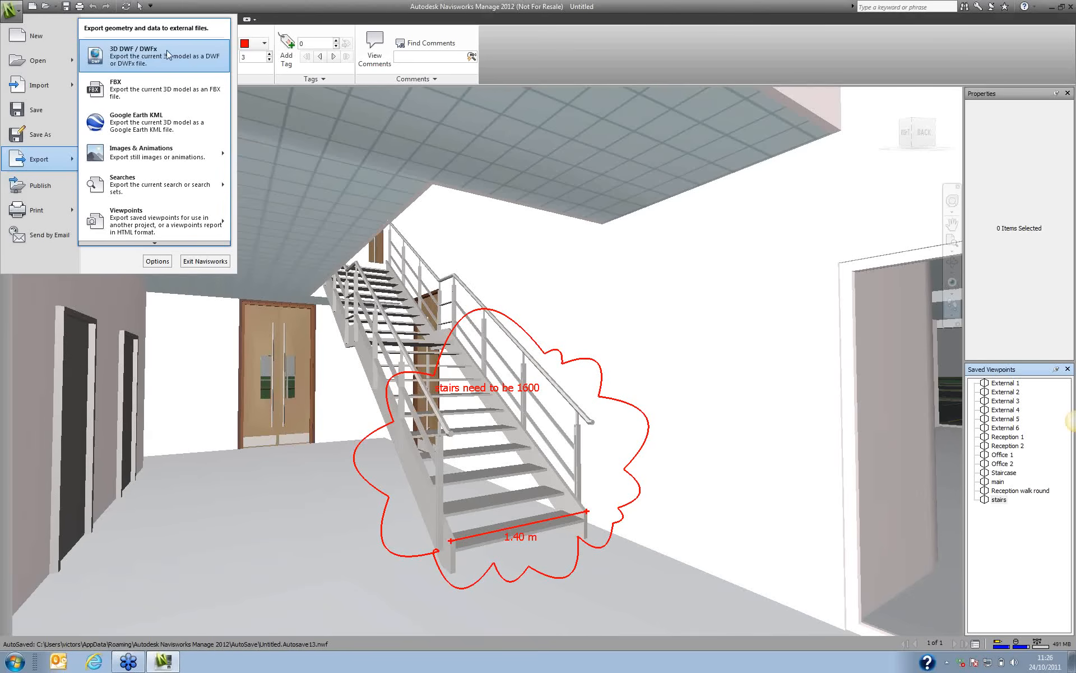
Start publishing the model with the title "problems with file" and toggle the Display at password option on and off.
left_click(47, 181)
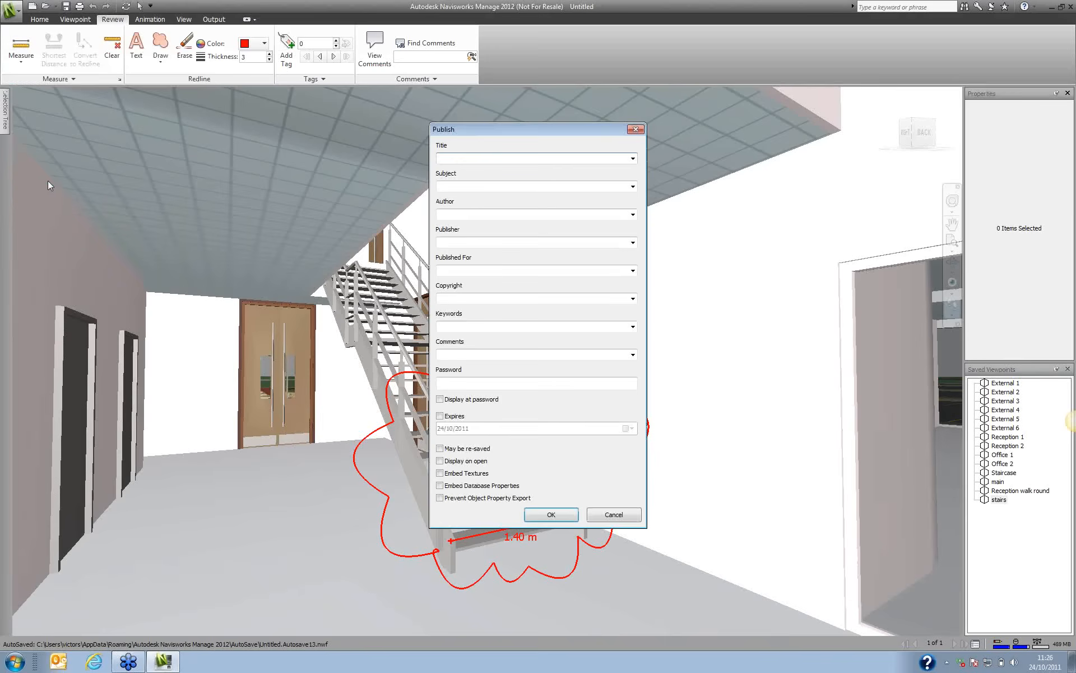
left_click_drag(474, 134, 384, 97)
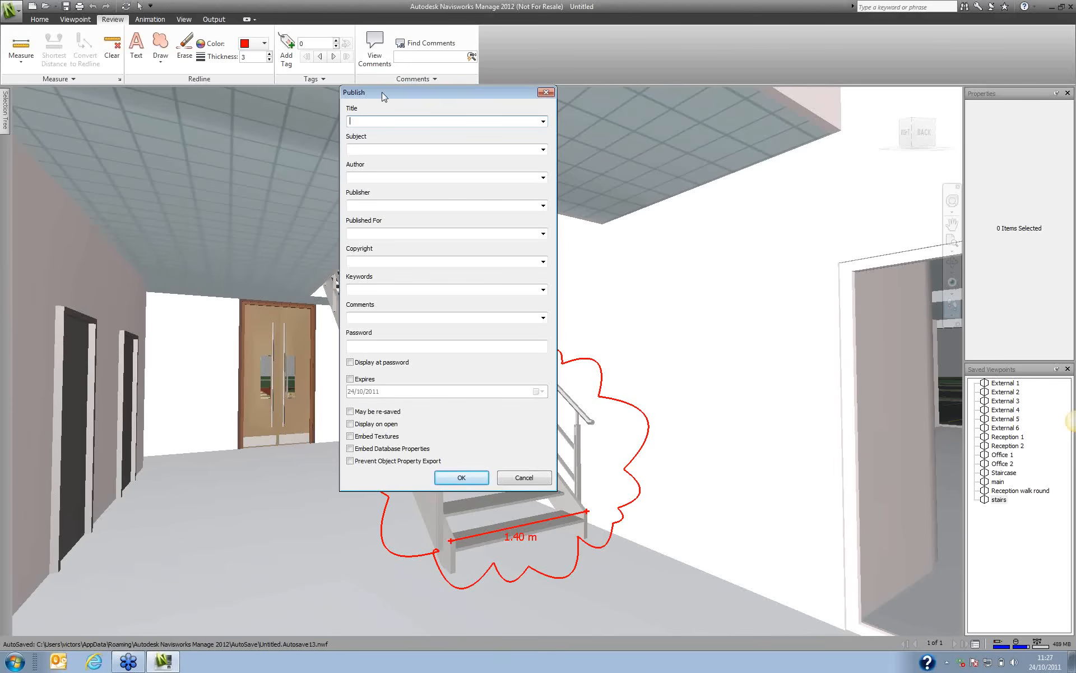
type("problems with file")
left_click(366, 363)
left_click(376, 344)
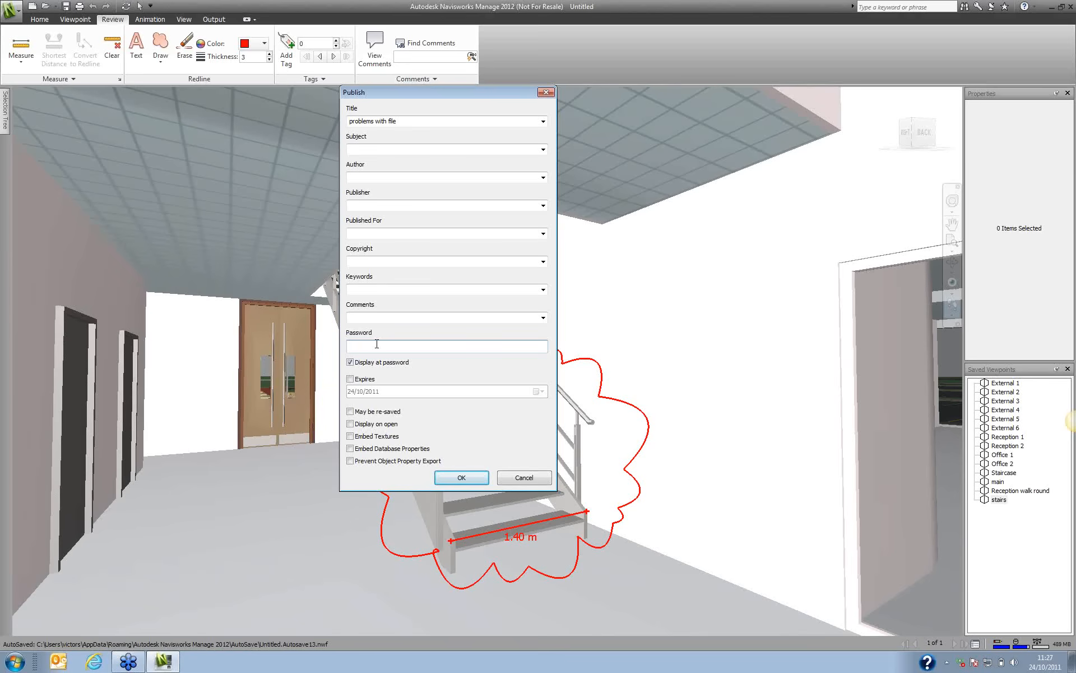
left_click(351, 362)
Set the published file to expire on 05/11/2011, accept the publish settings and cancel saving the file.
left_click(351, 380)
left_click(394, 392)
left_click(539, 392)
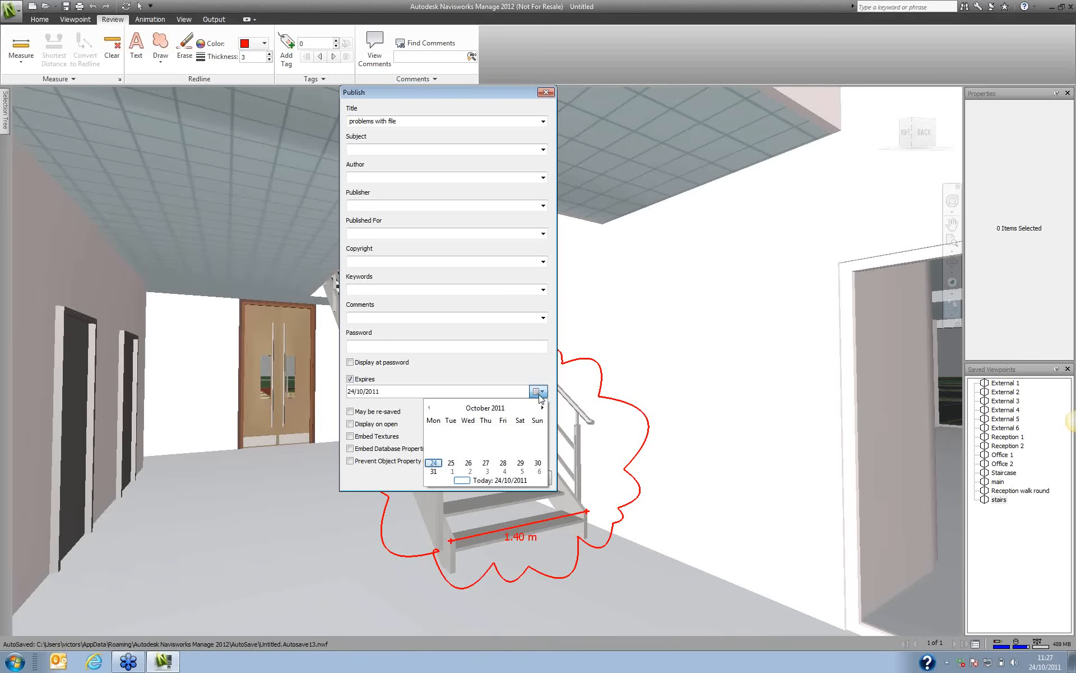
left_click(522, 472)
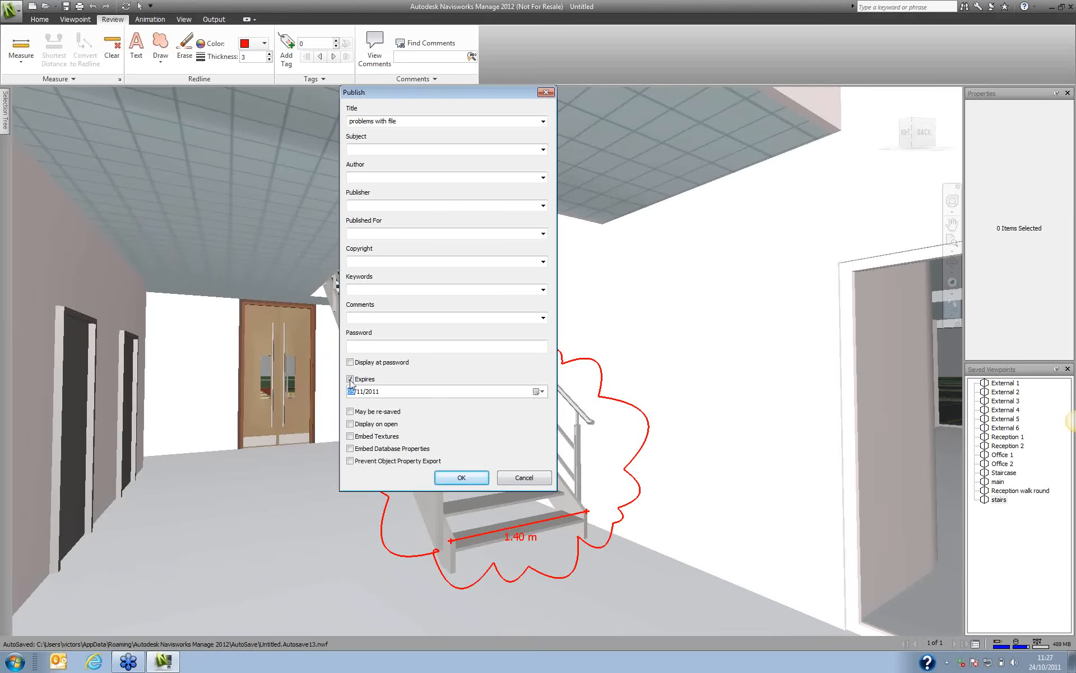
left_click(455, 476)
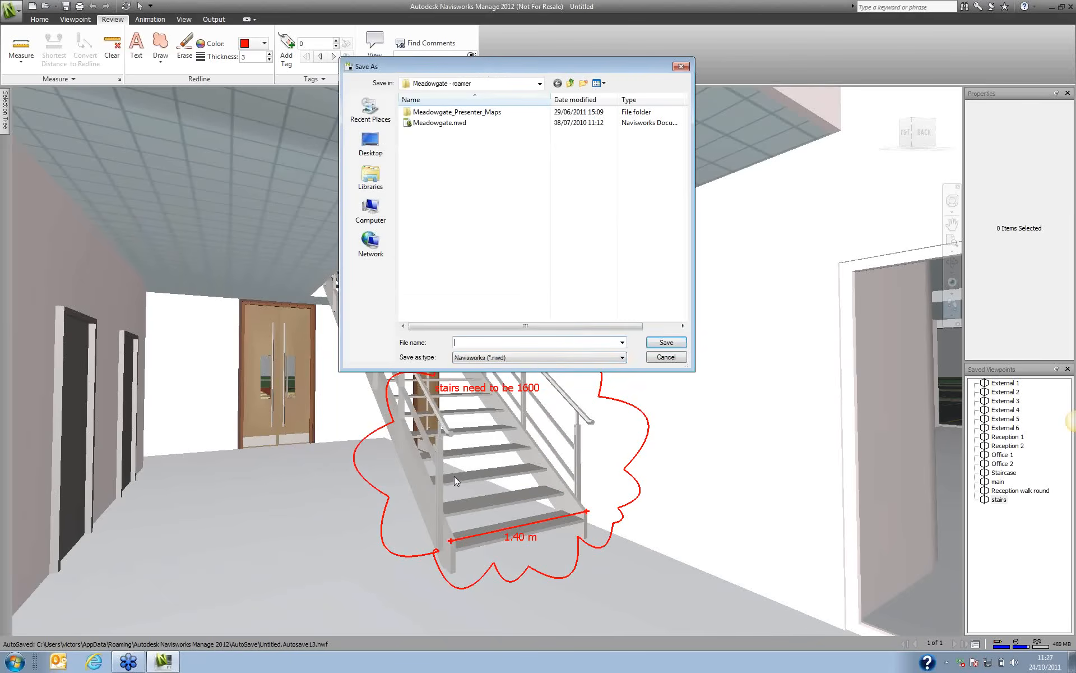
left_click(679, 361)
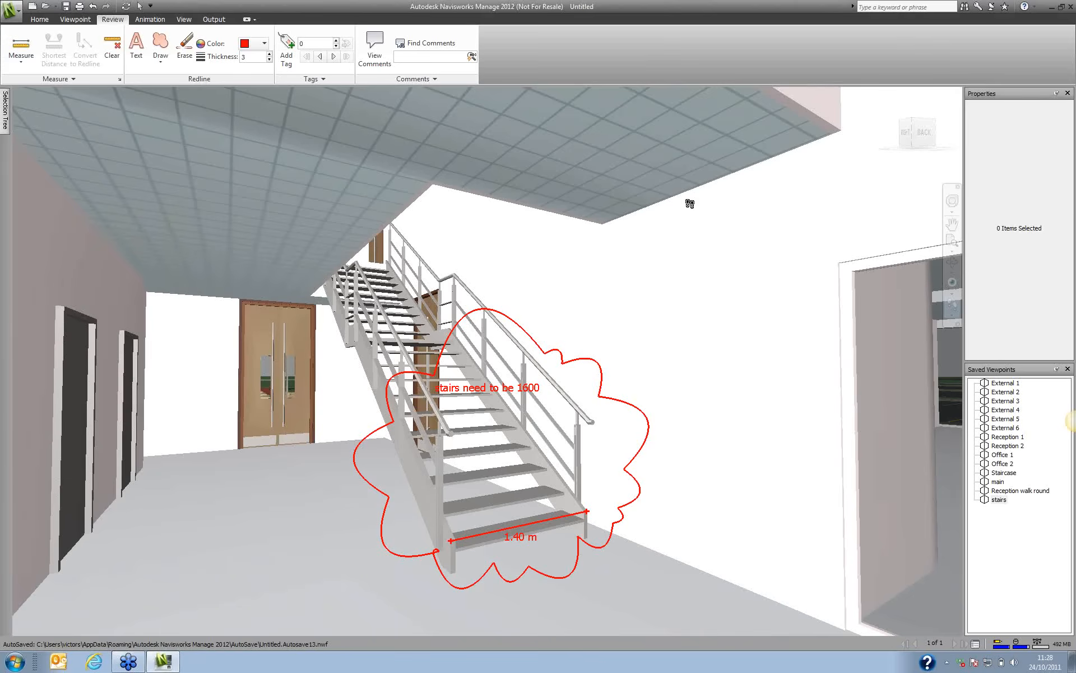
Record a walkthrough from the External 1 viewpoint to the glazed entrance, look around there, and stop the recording.
left_click(1007, 383)
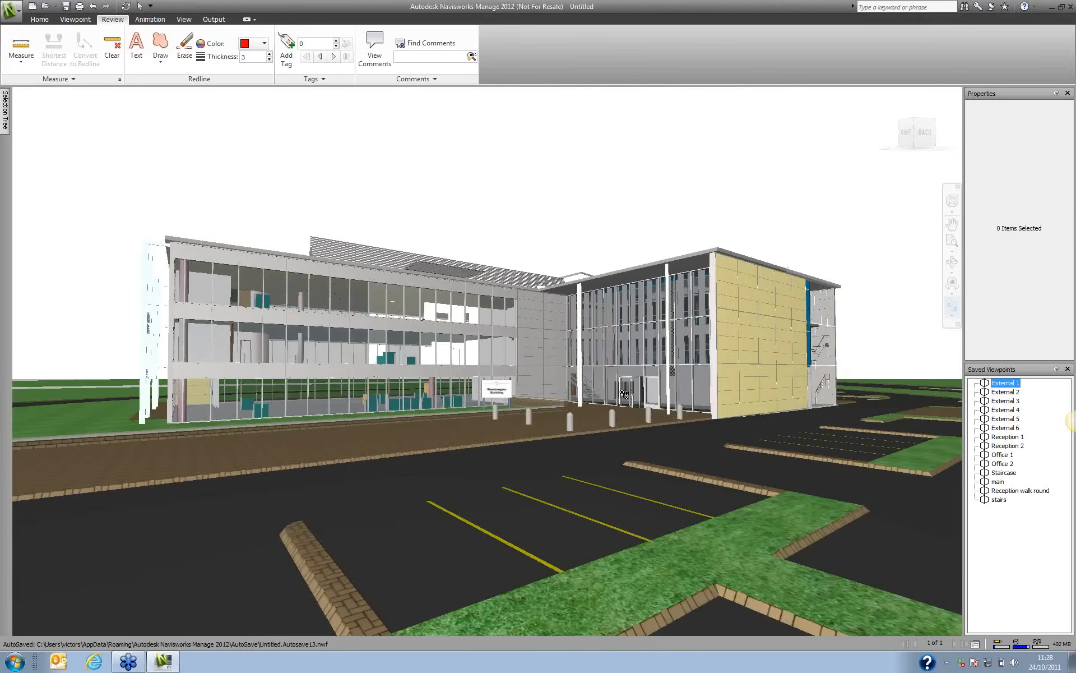
left_click(155, 21)
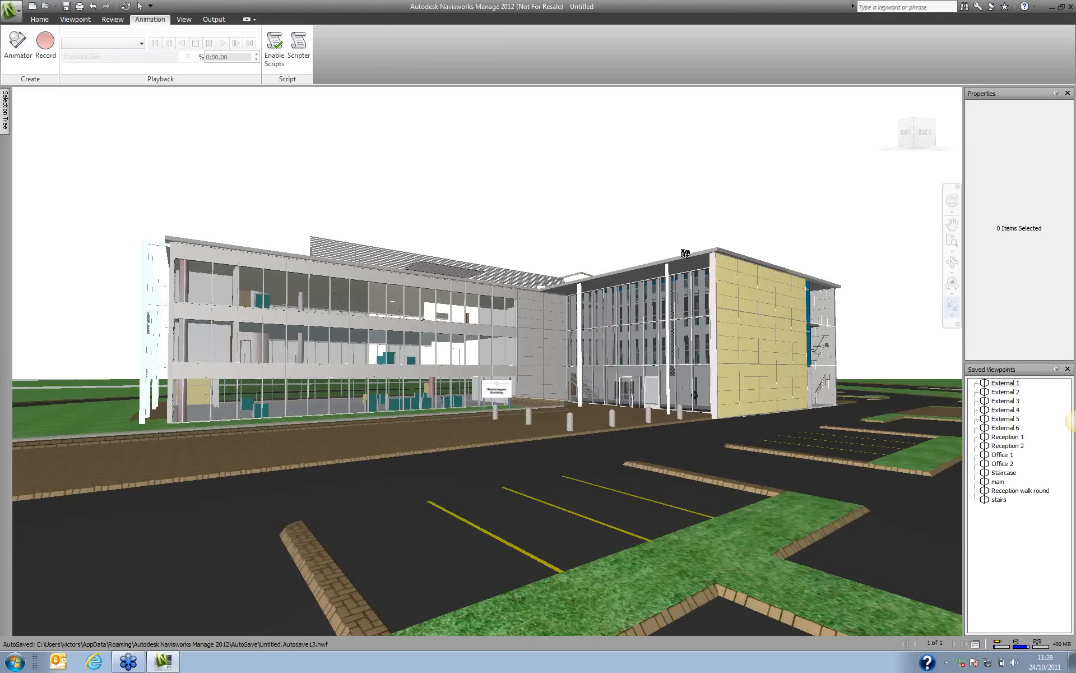
left_click(952, 315)
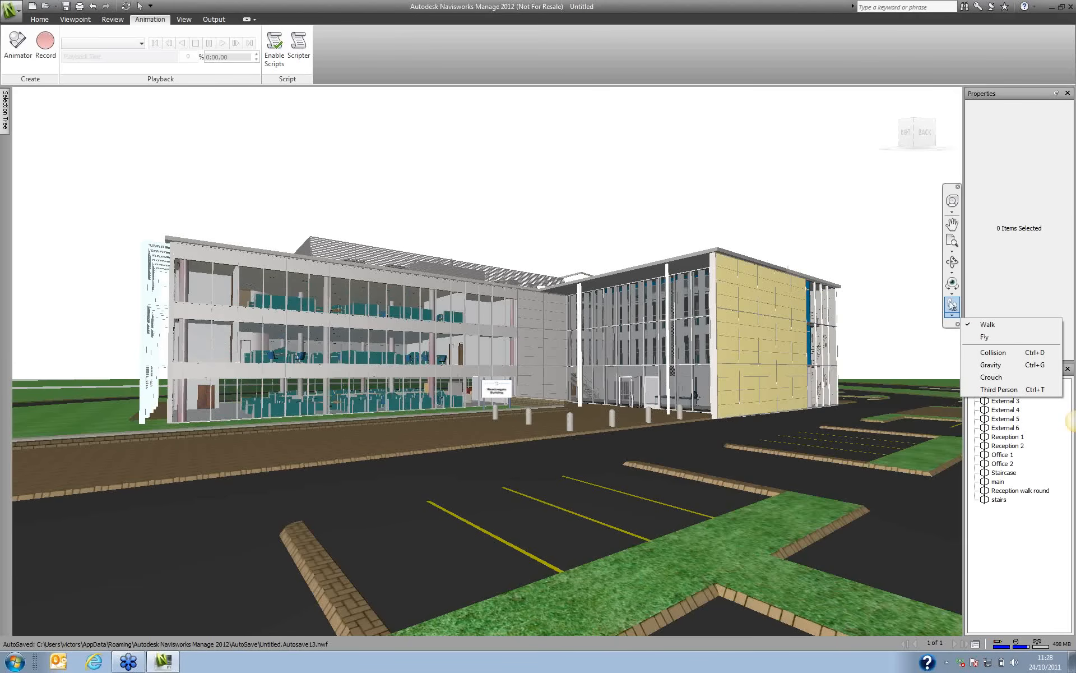
left_click(986, 325)
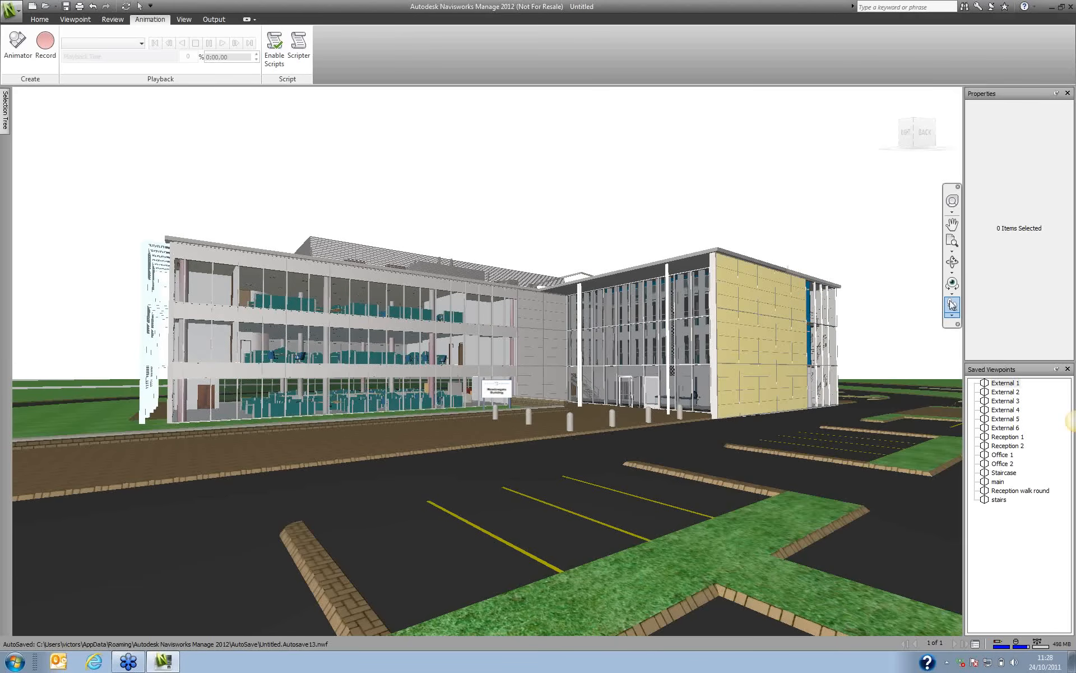
left_click(37, 48)
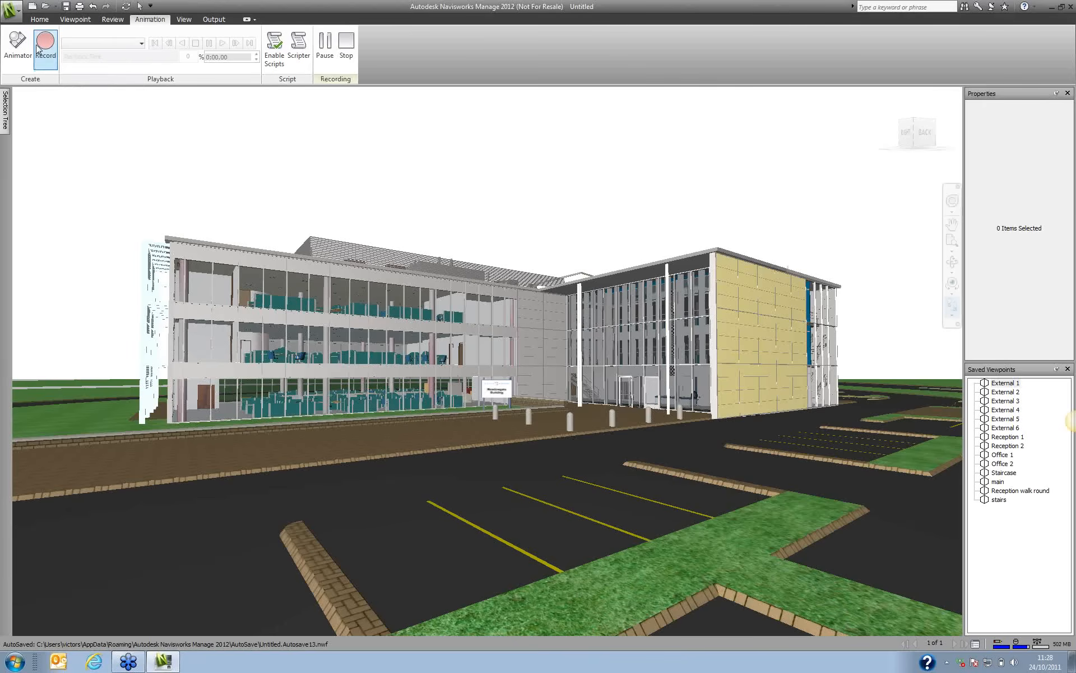
left_click_drag(454, 461, 471, 209)
left_click(953, 294)
left_click(976, 303)
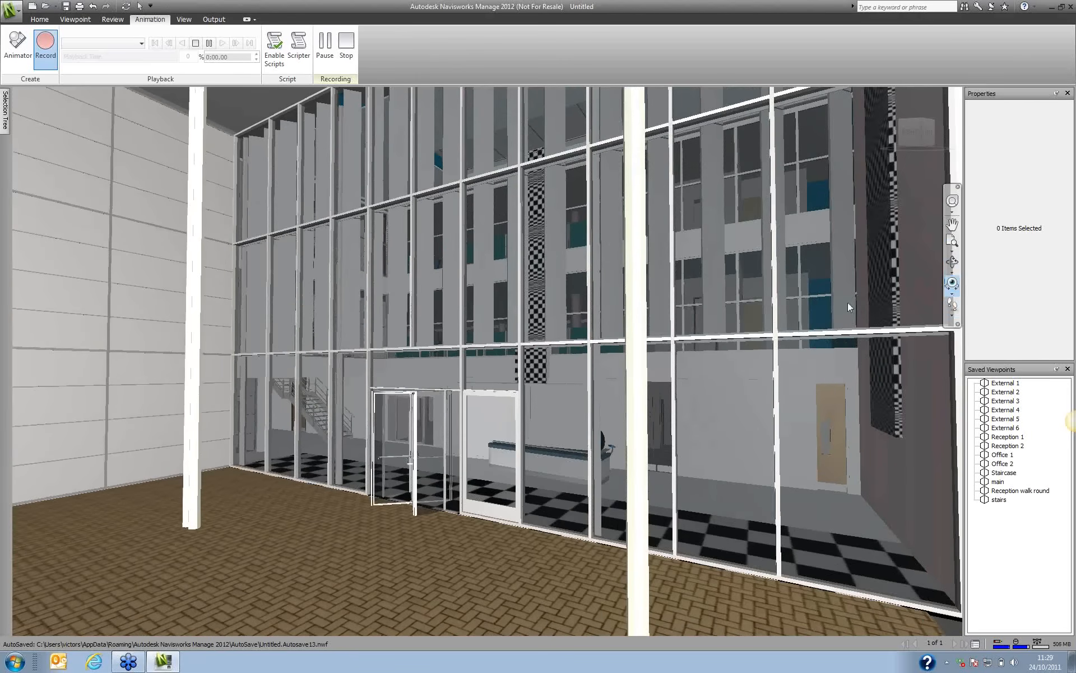
left_click_drag(598, 302, 549, 321)
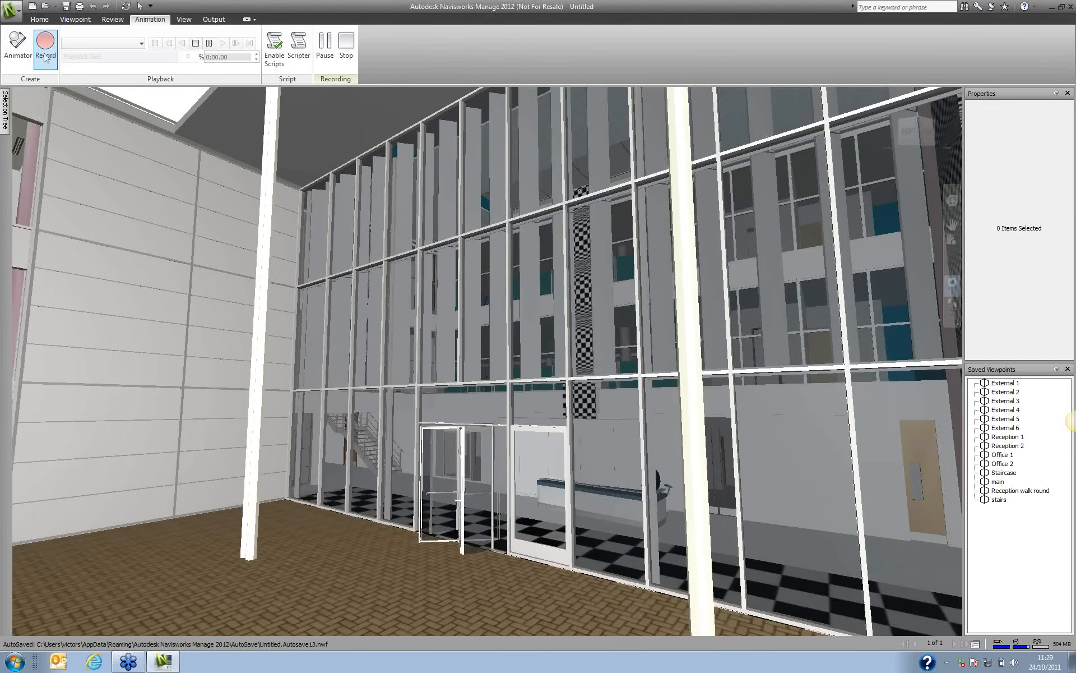
left_click(45, 58)
left_click(346, 45)
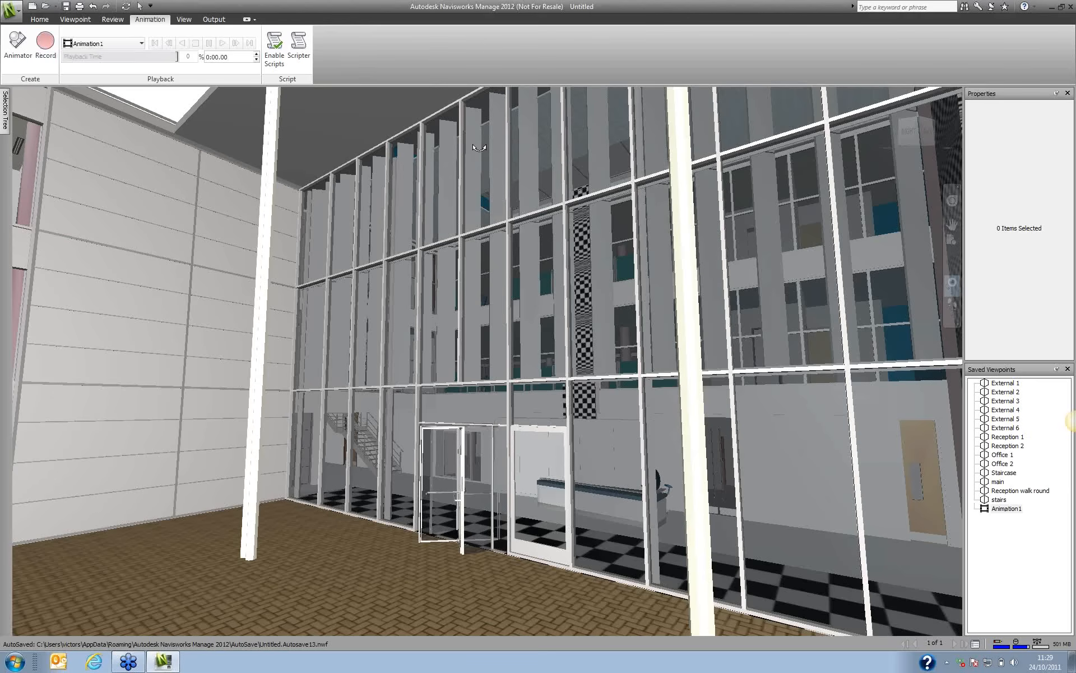
Try to load the recorded Animation1 for playback.
left_click(122, 44)
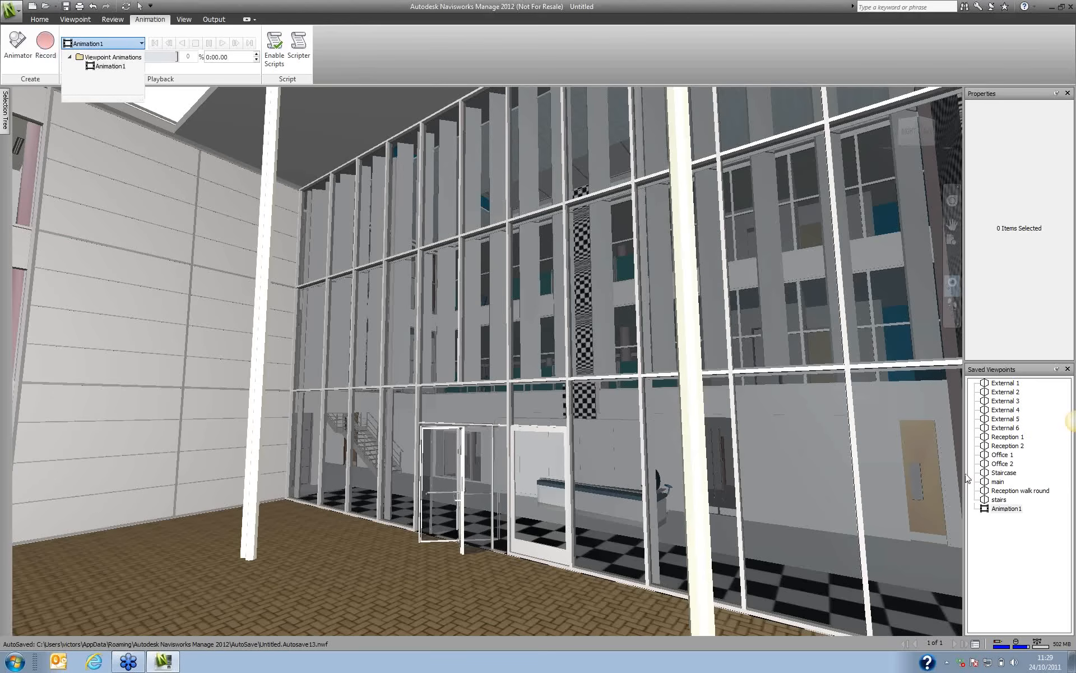
left_click(1003, 509)
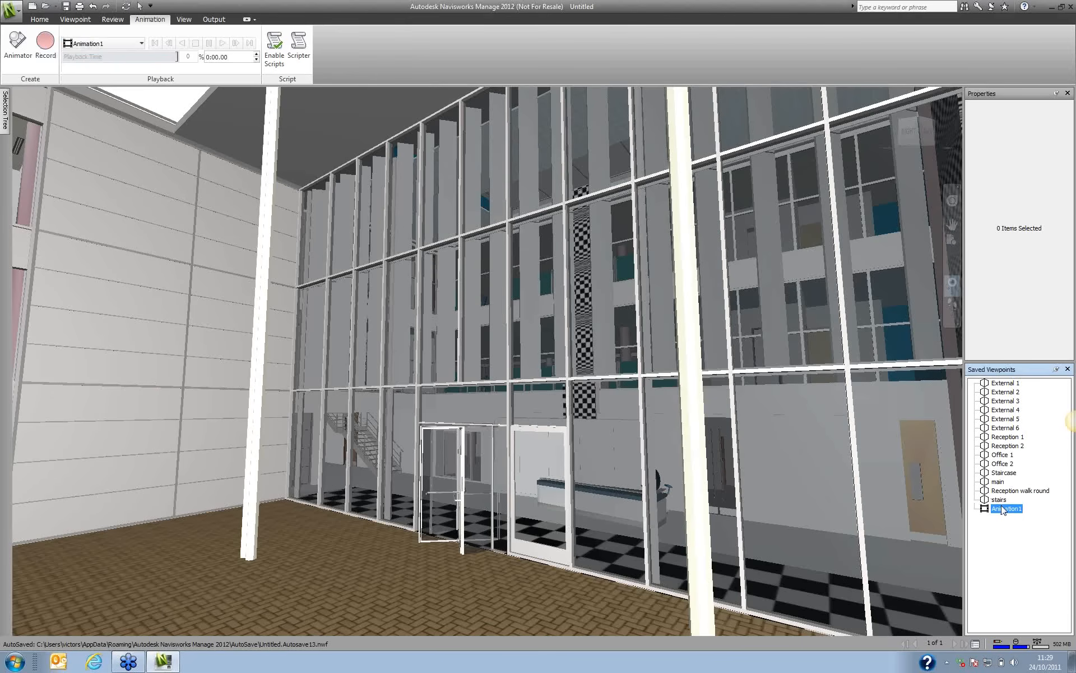
left_click(1002, 506)
left_click(1010, 542)
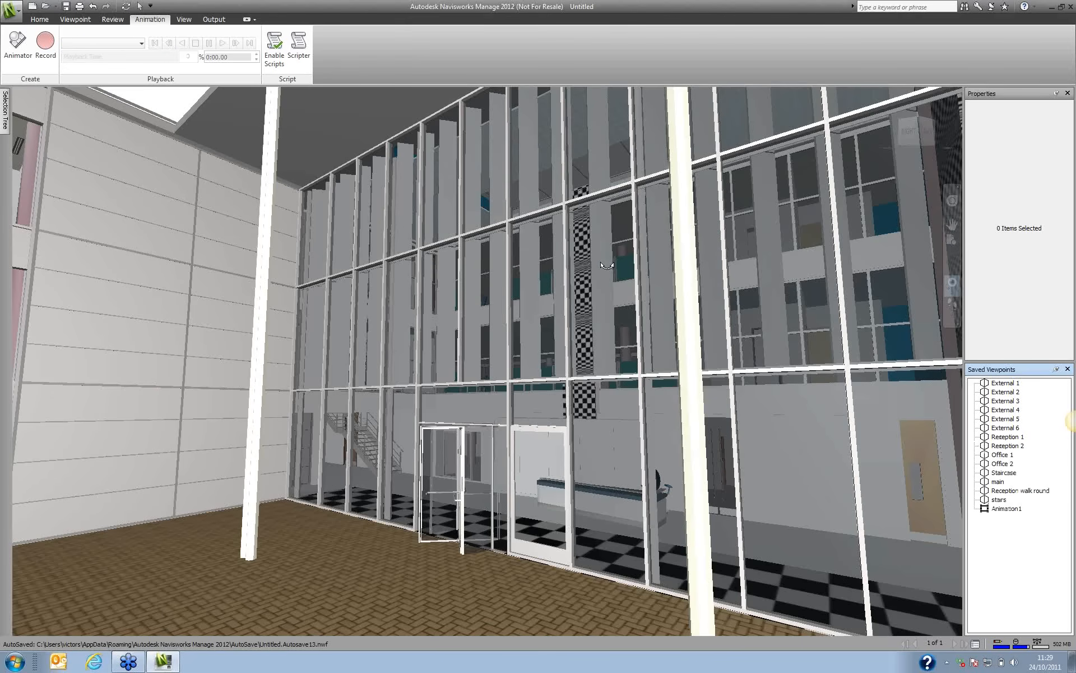
left_click(987, 511)
left_click(114, 44)
left_click(118, 66)
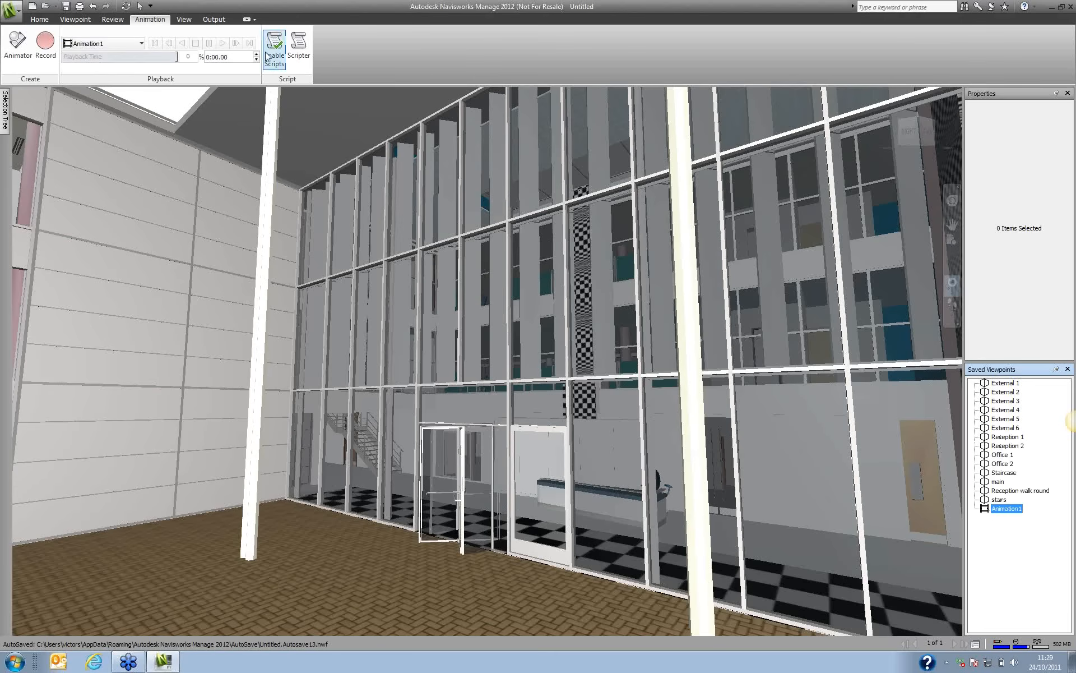
left_click(17, 46)
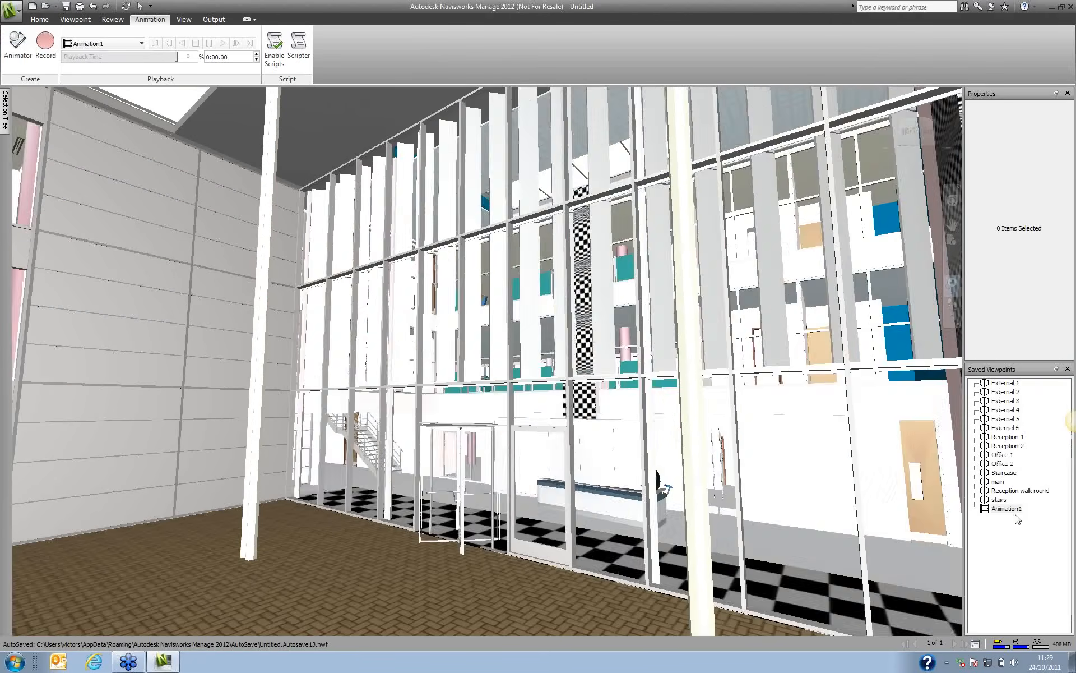
Delete the recorded Animation1 from the saved viewpoints.
left_click(1009, 508)
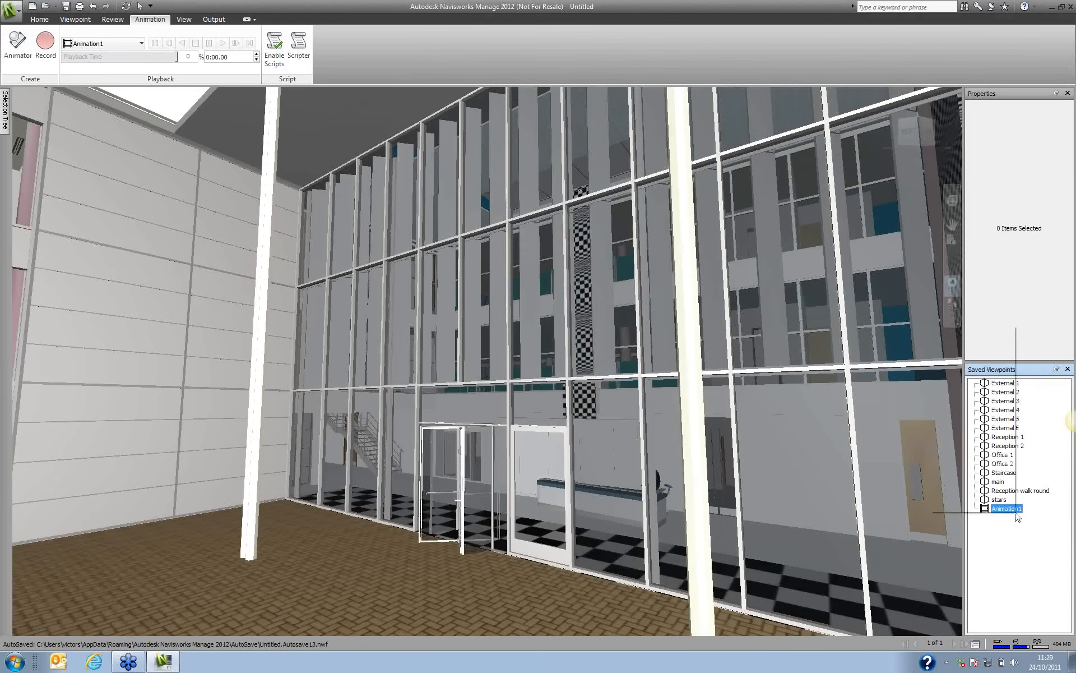
right_click(1017, 511)
left_click(982, 614)
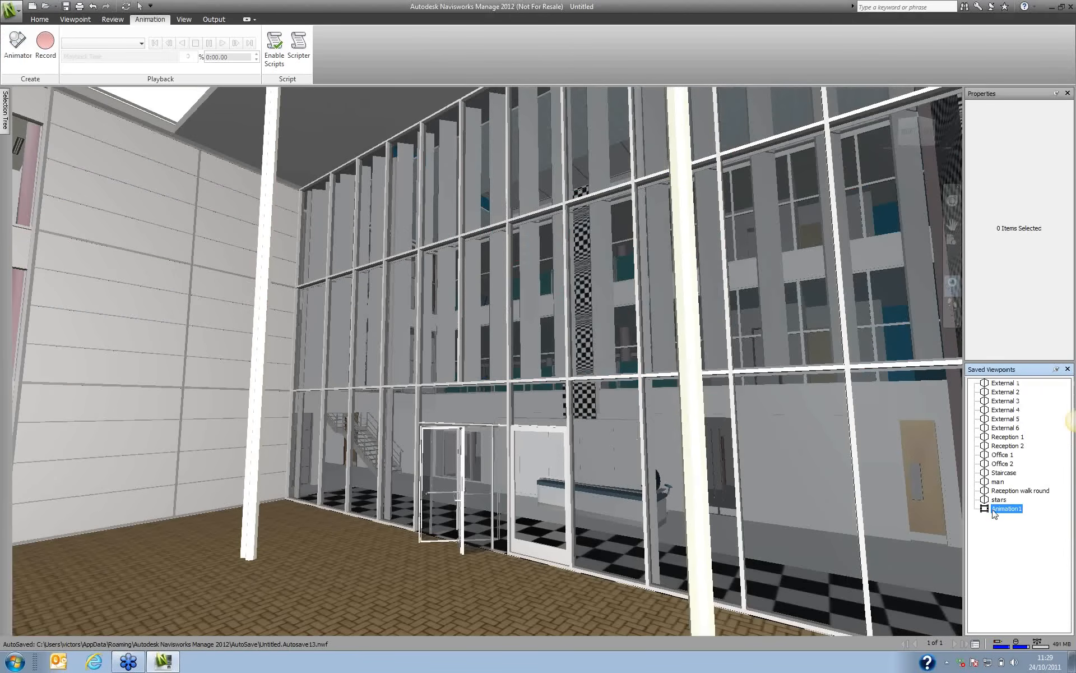
key("Delete")
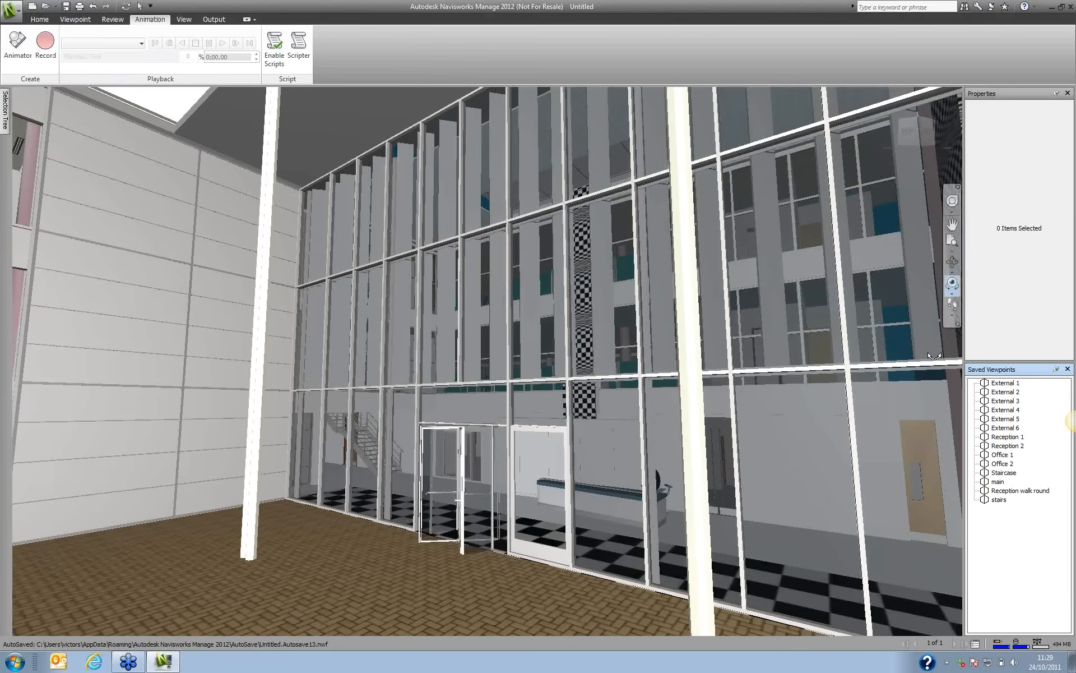
Return to the External 1 viewpoint and add an empty animation to the saved viewpoints.
left_click(995, 382)
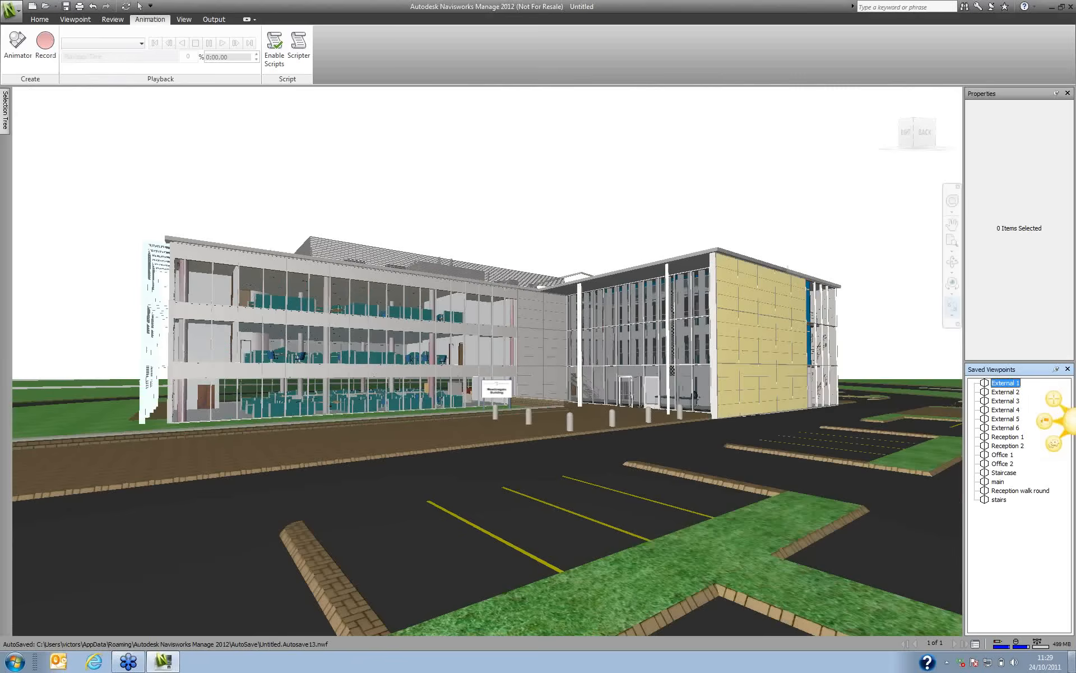
right_click(992, 527)
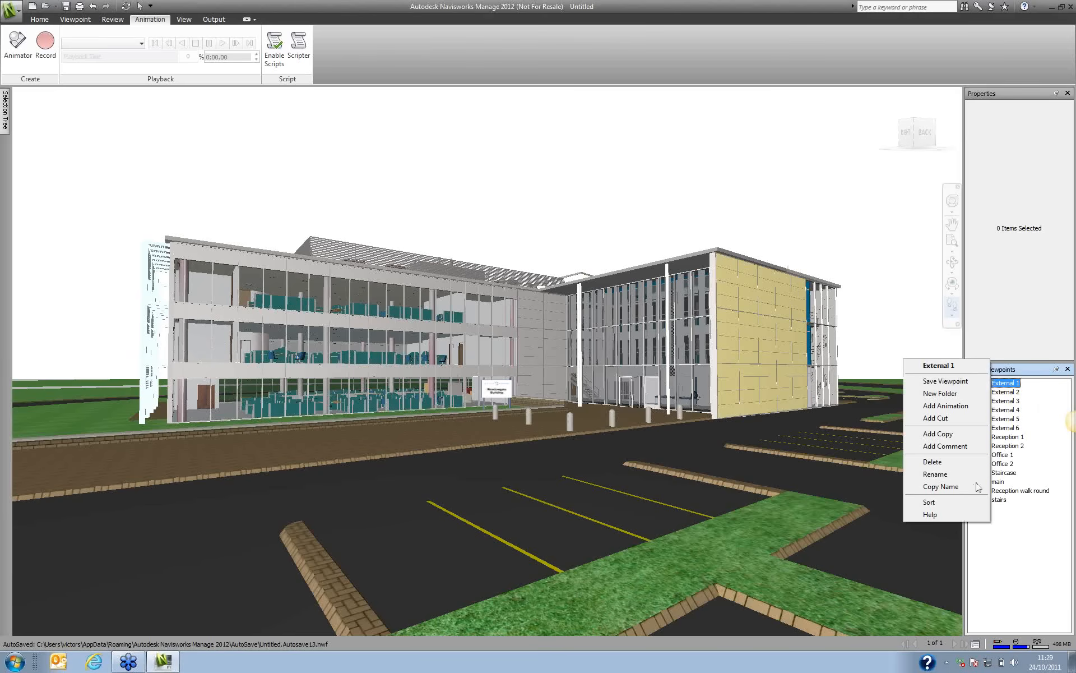
left_click(960, 409)
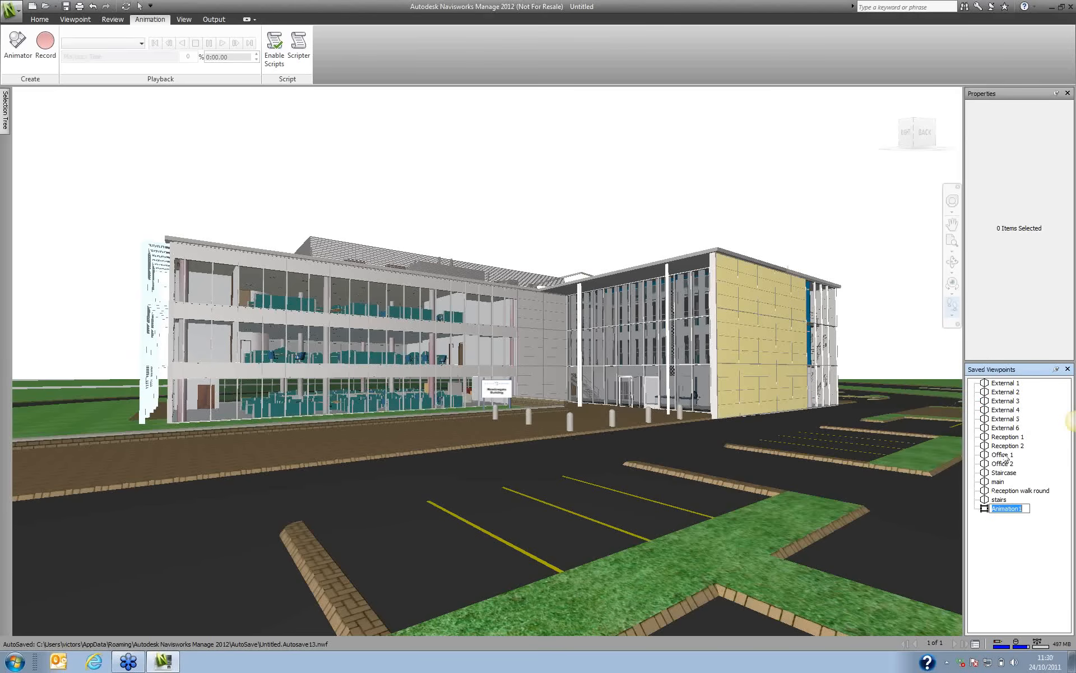
Move the External 1, External 2 and External 3 viewpoints into Animation1 in that order.
left_click(995, 384)
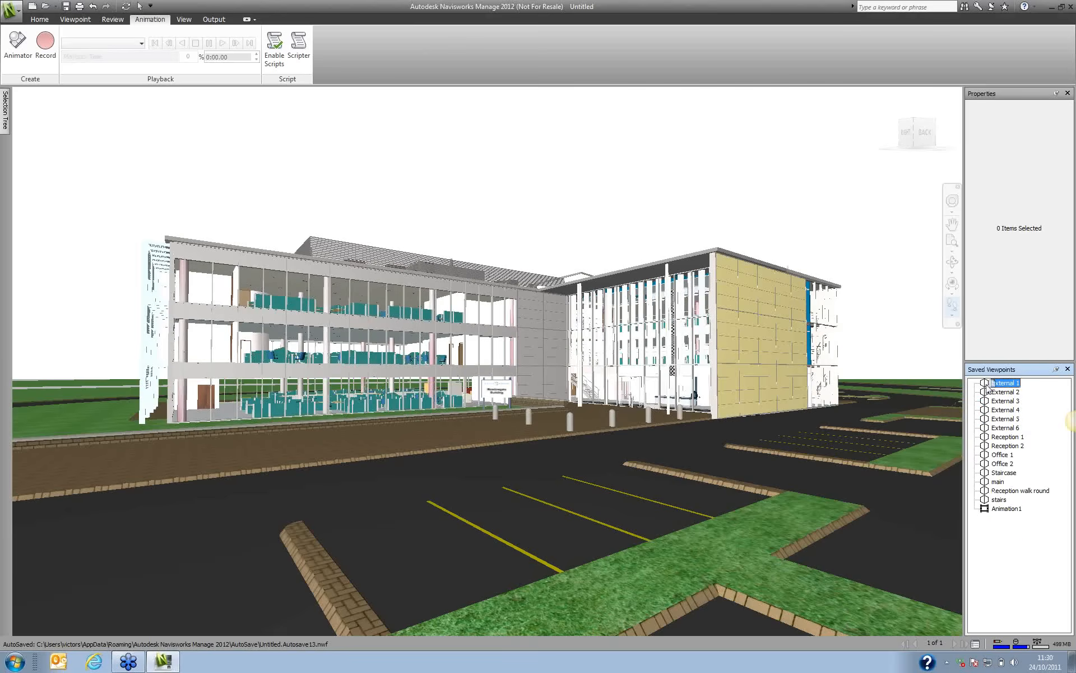
left_click_drag(1003, 481, 1005, 508)
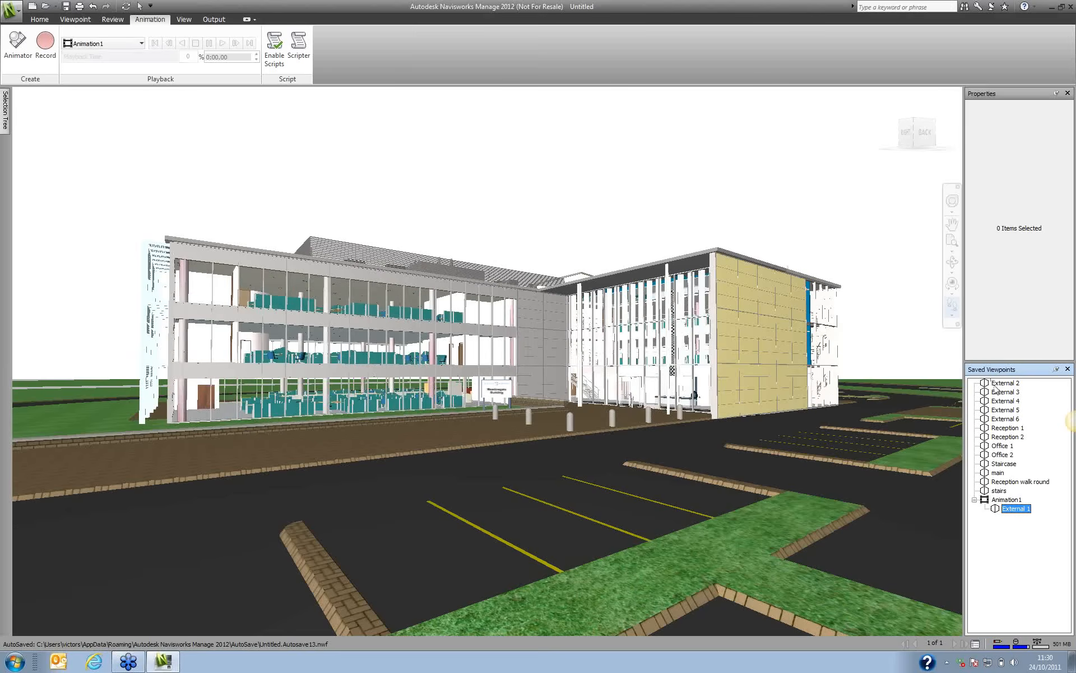
left_click(1005, 383)
left_click_drag(1014, 503, 1014, 503)
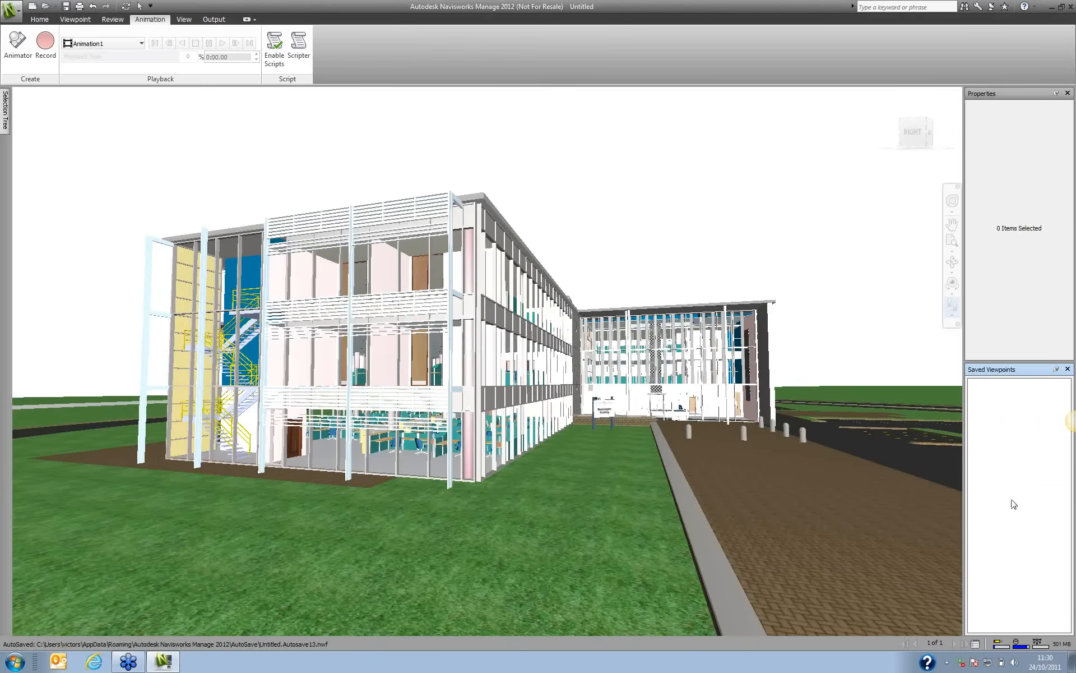
left_click(985, 385)
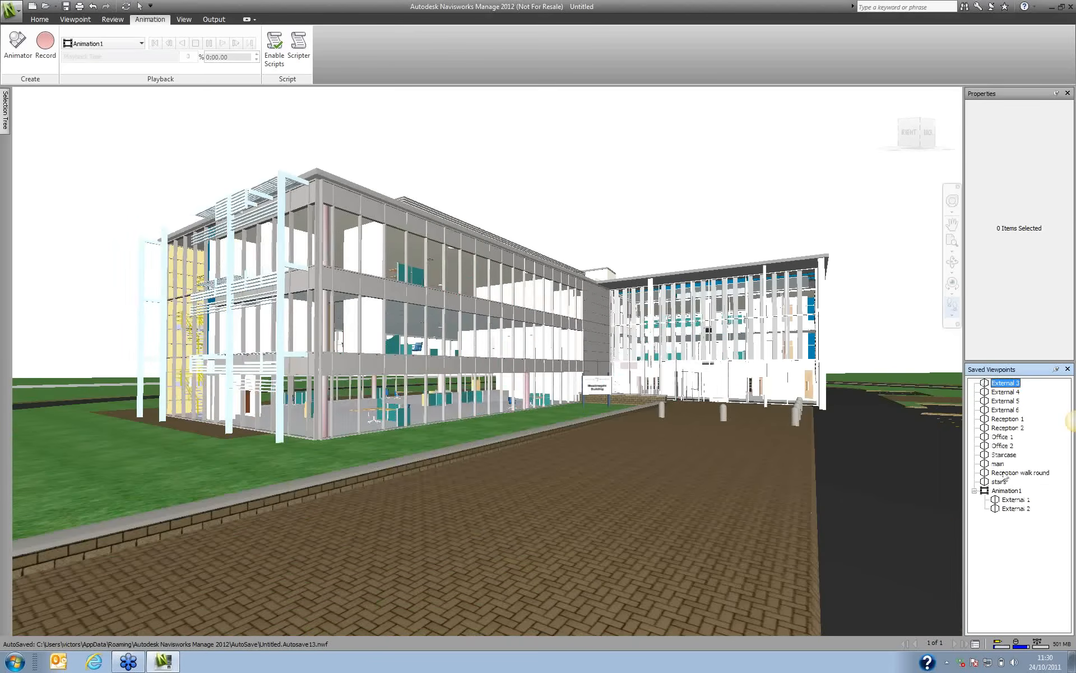
left_click_drag(986, 385, 1014, 508)
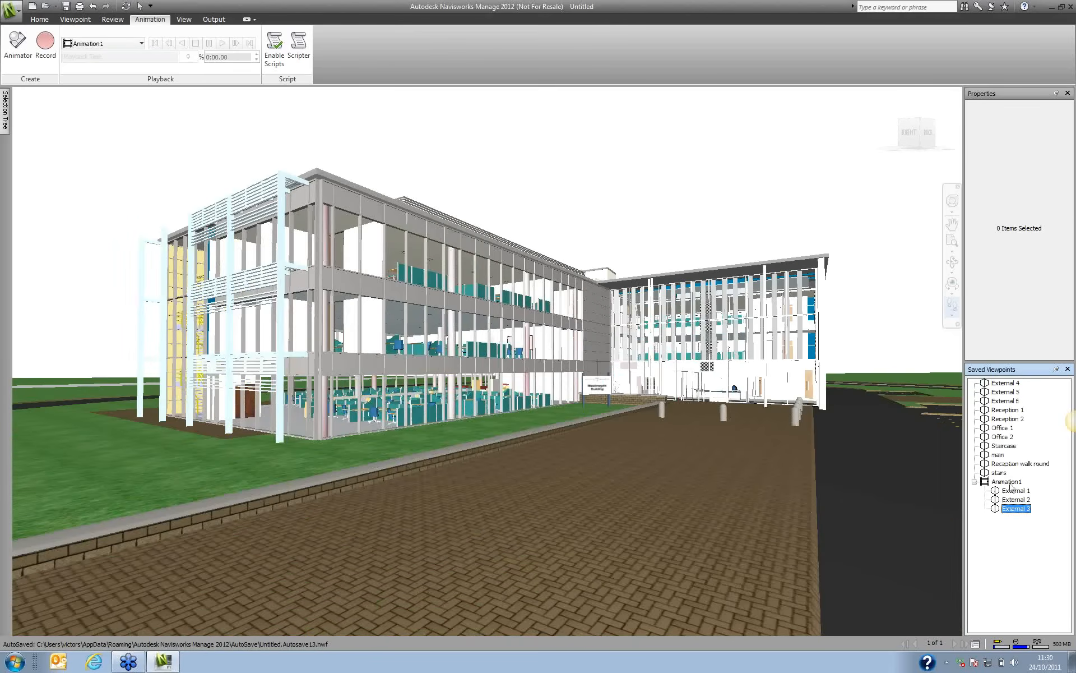
Play Animation1 to preview the transition between its viewpoints, stop the playback and collapse the animation's viewpoint list.
left_click(1007, 482)
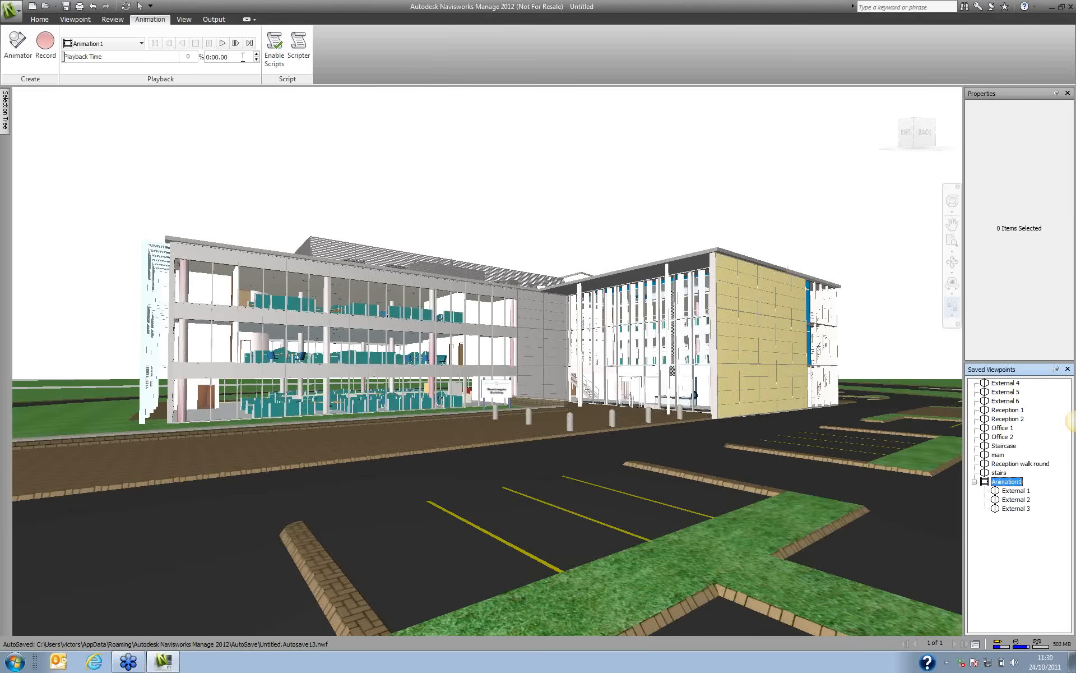
left_click(223, 44)
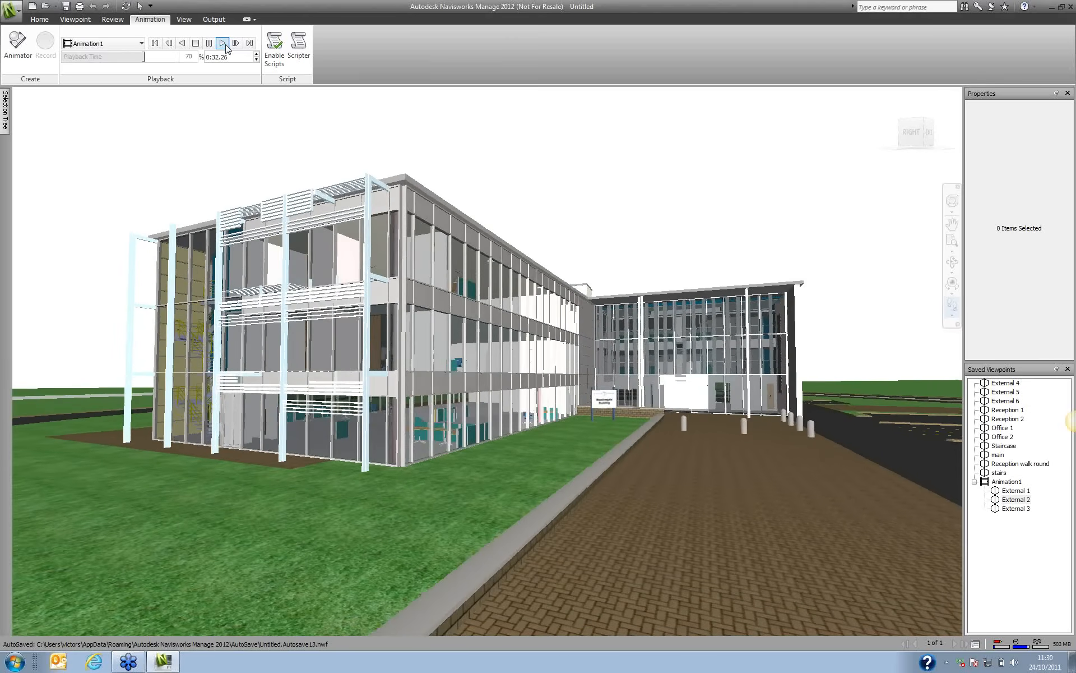
left_click(195, 44)
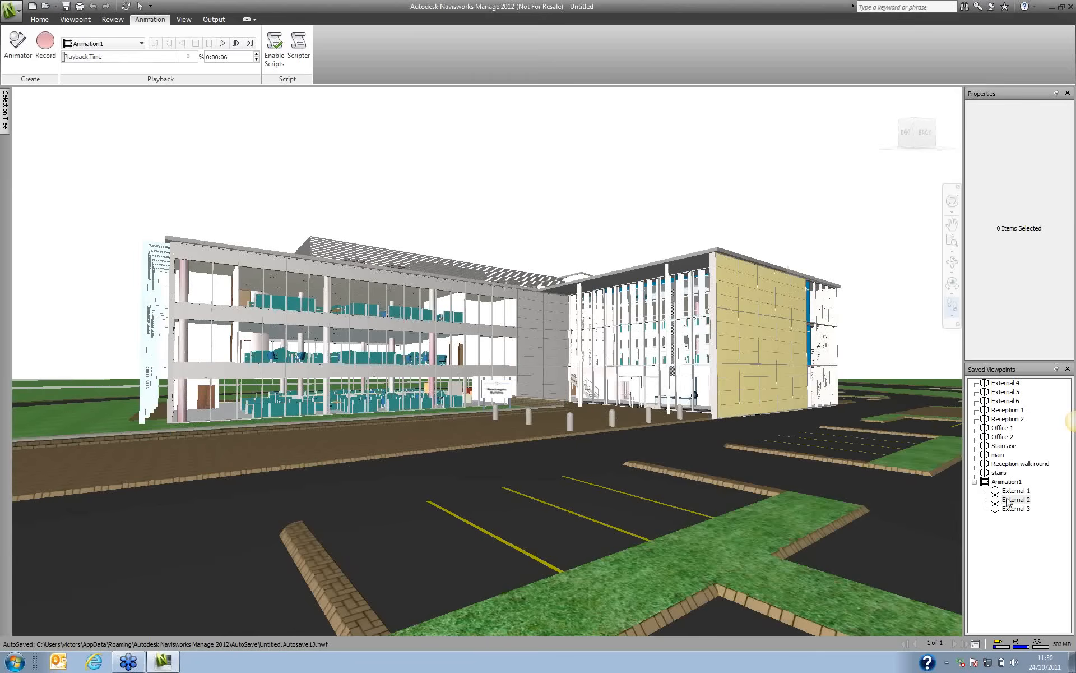
left_click(974, 481)
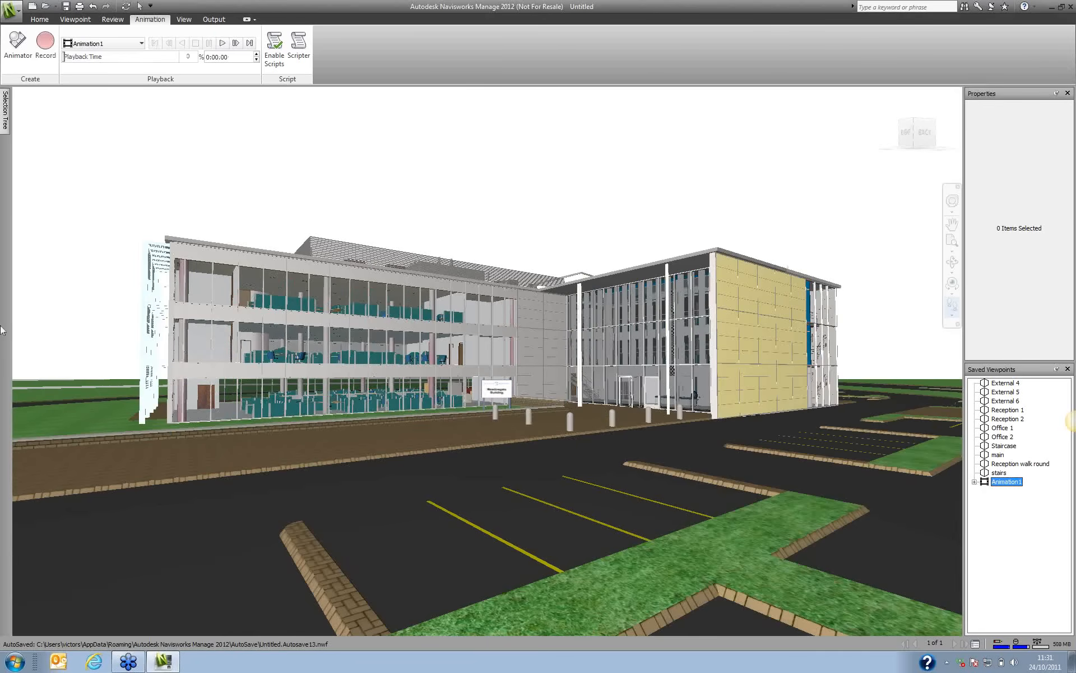
Select the building's window glazing and widen the properties display so its values can be read.
left_click(44, 21)
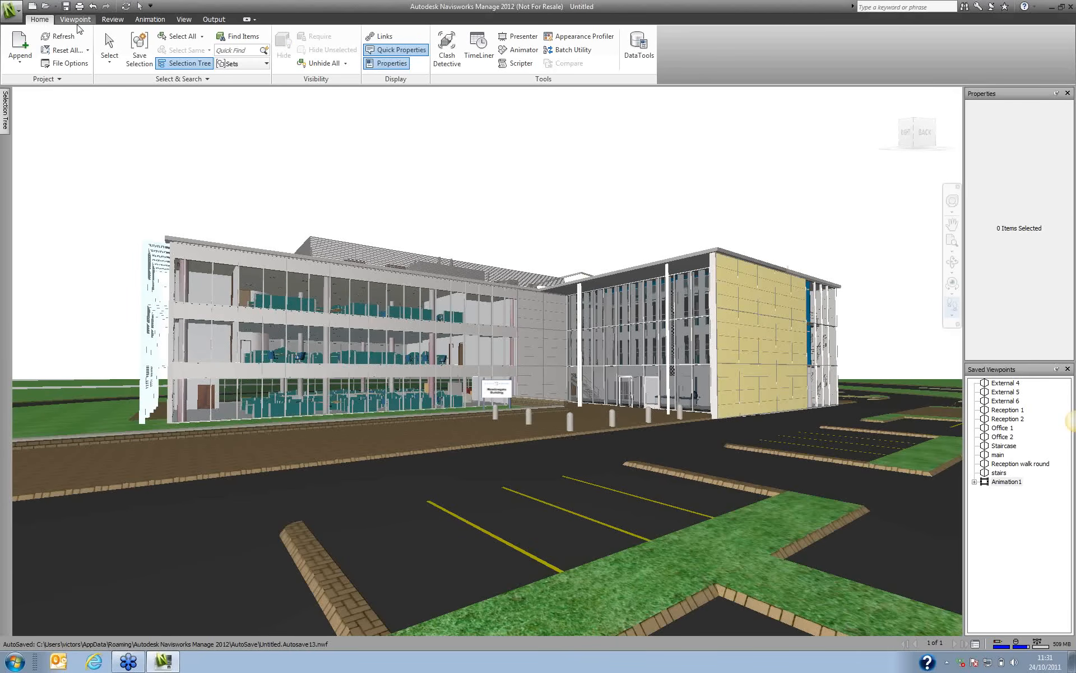
left_click(113, 50)
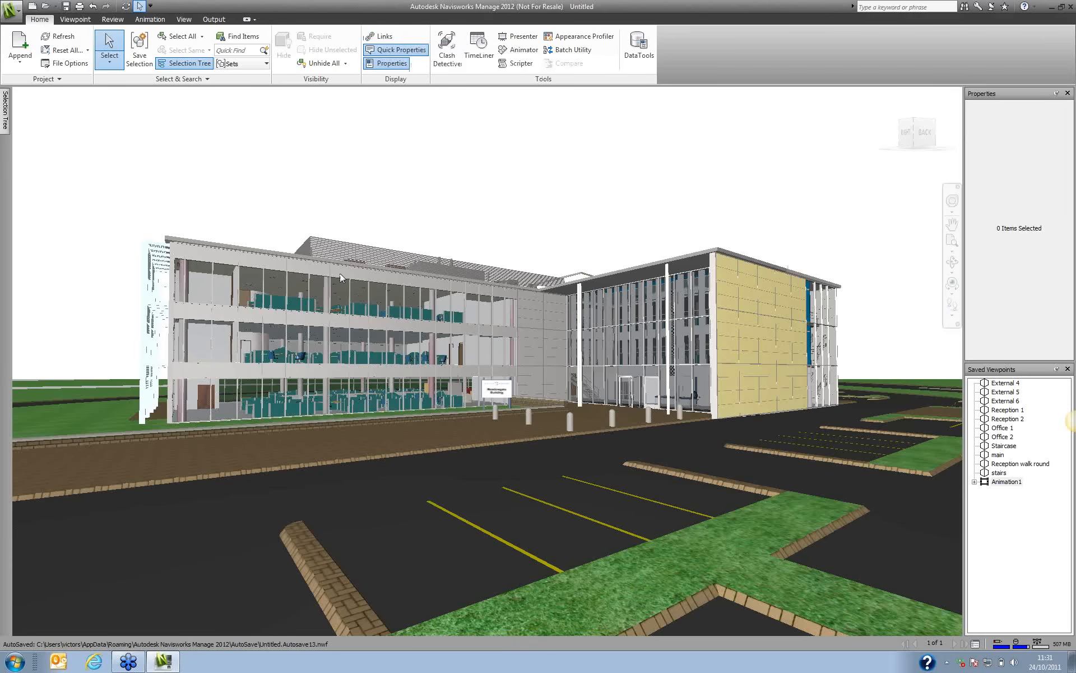
left_click(329, 308)
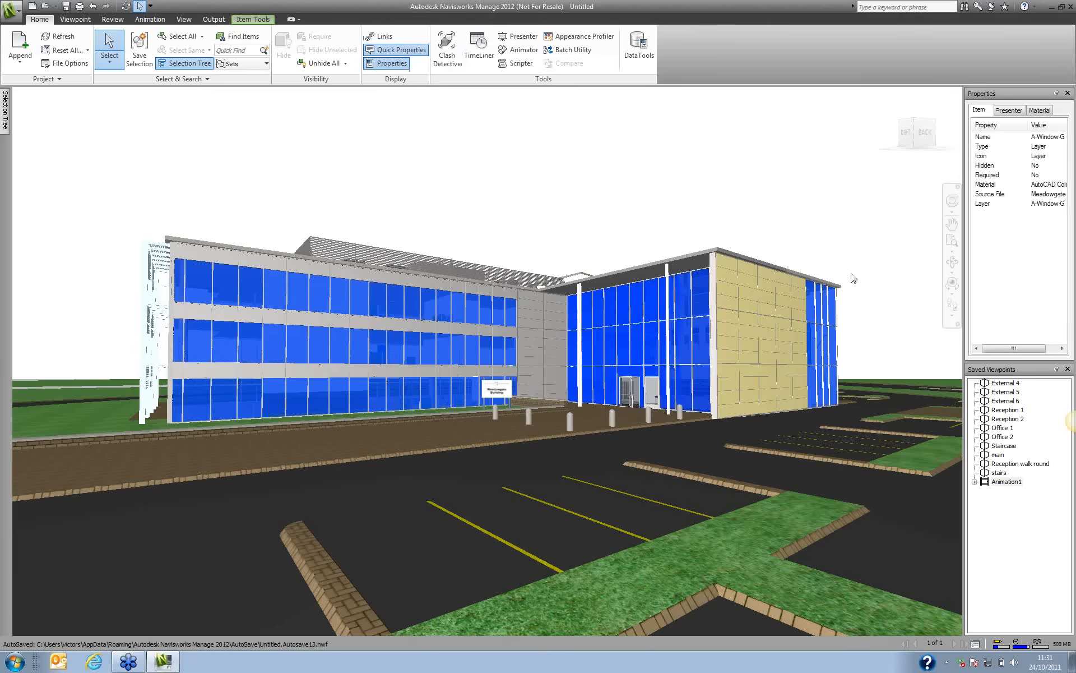
left_click_drag(964, 141, 863, 141)
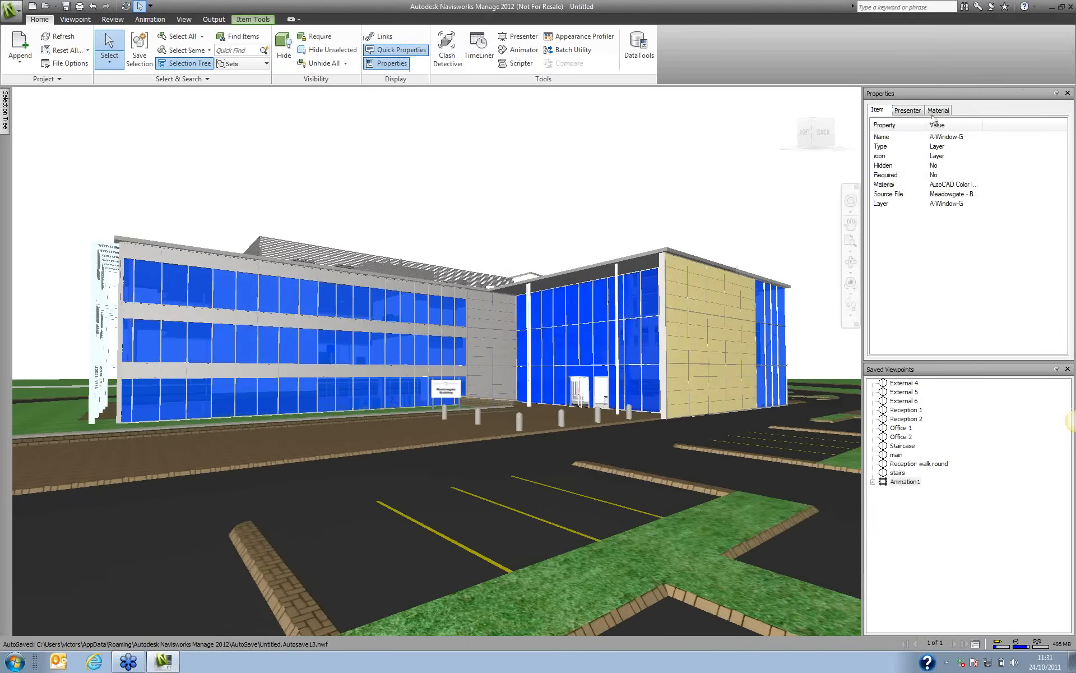
Review the glazing's Item, Presenter and Material properties.
left_click(900, 112)
left_click(886, 111)
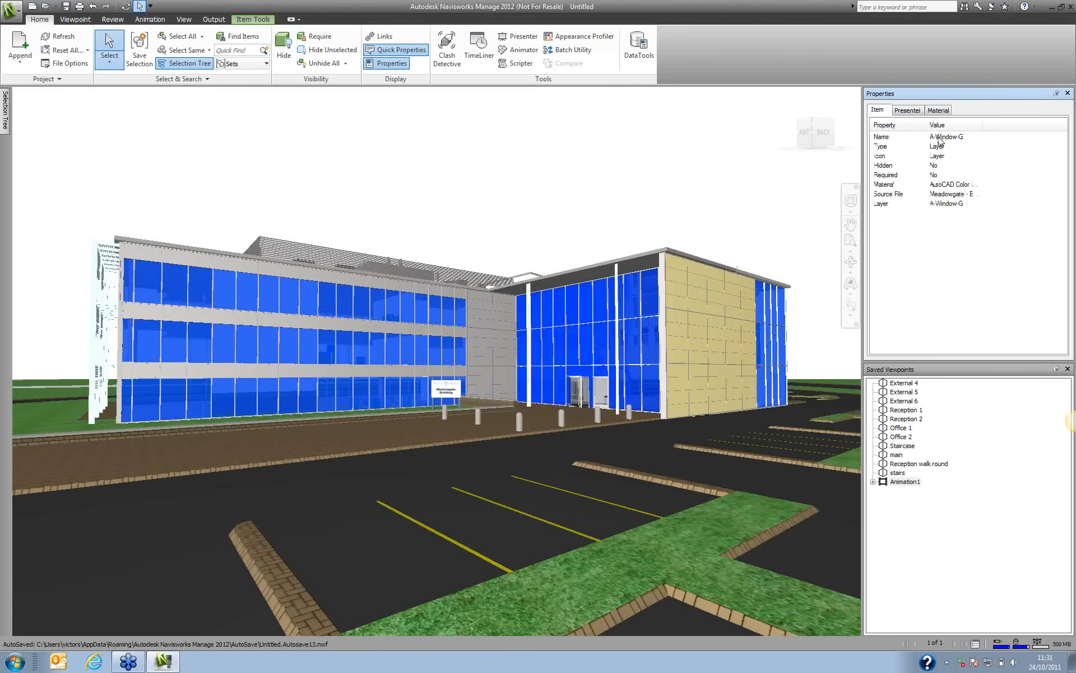
left_click(908, 111)
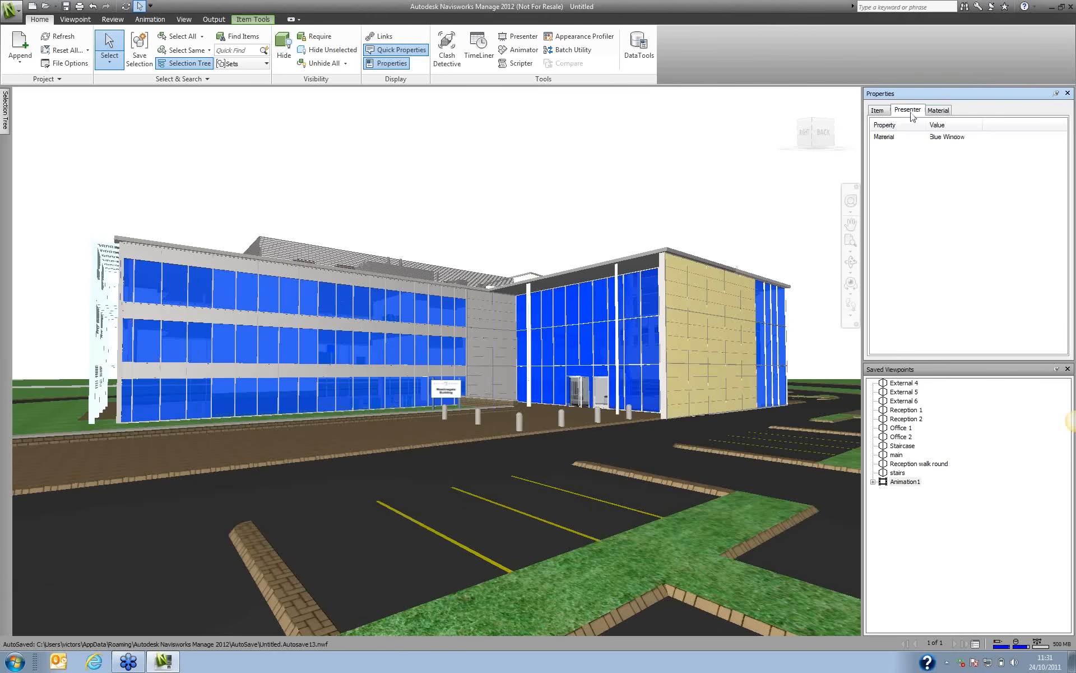
left_click(932, 111)
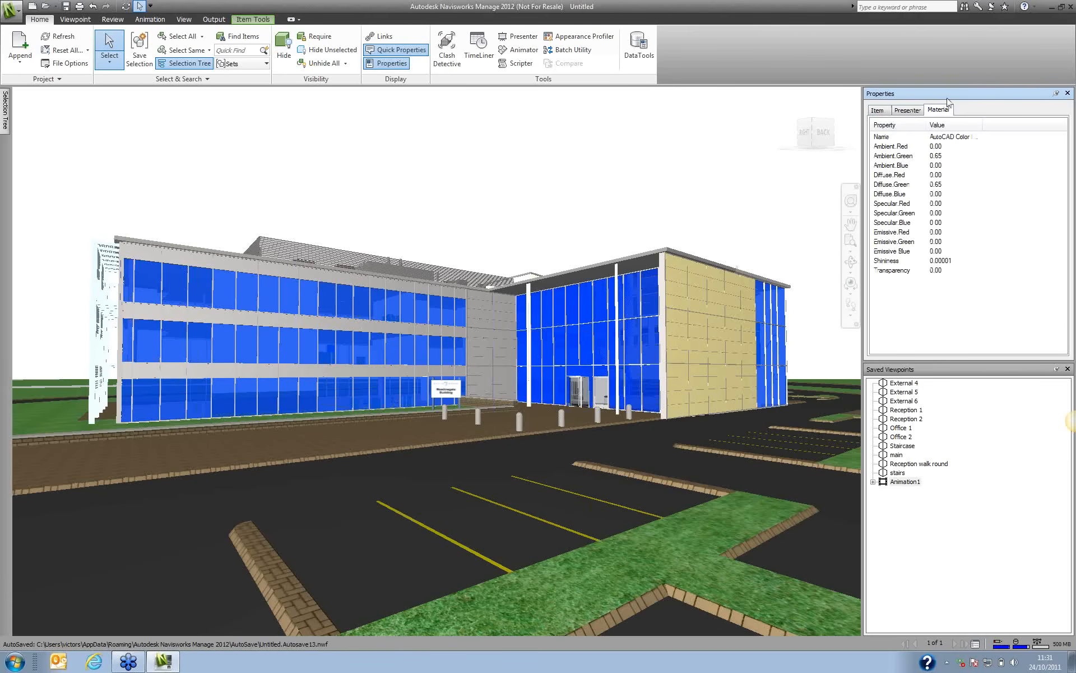
Return to the glazing's Item properties, clear the selection and show the links in the model.
left_click(880, 111)
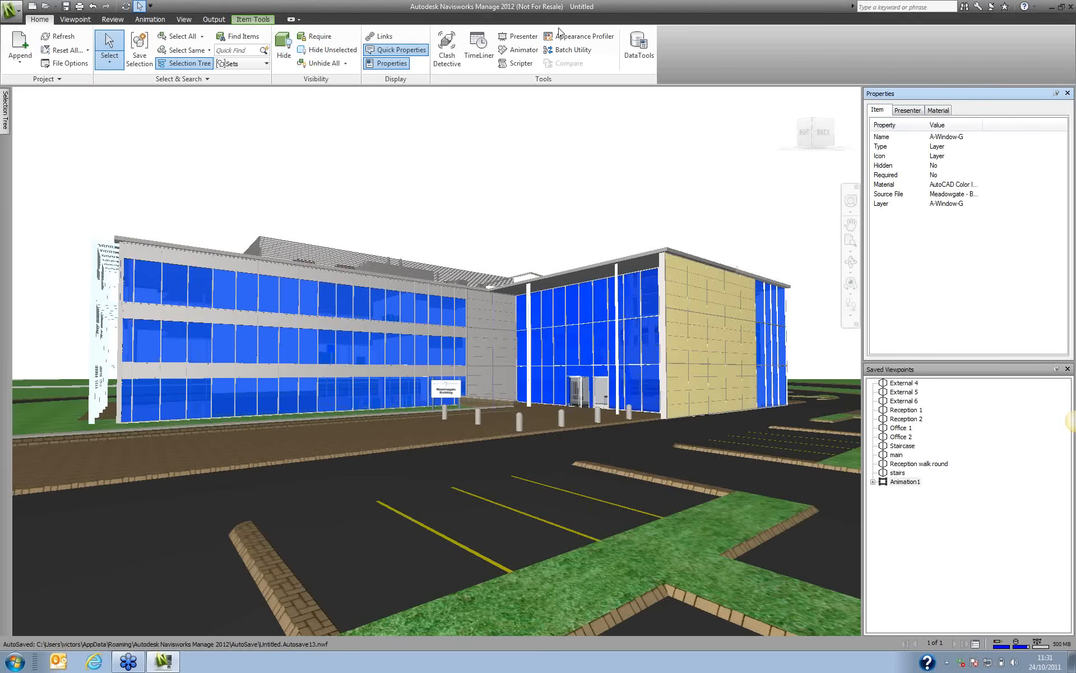
left_click(564, 226)
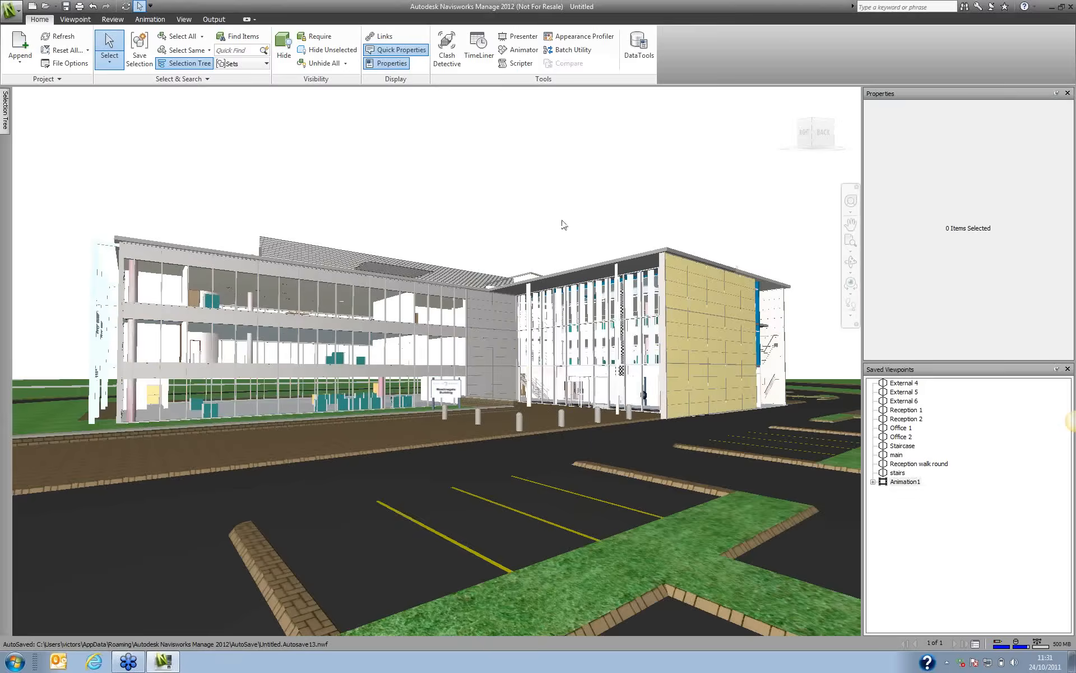
left_click(385, 36)
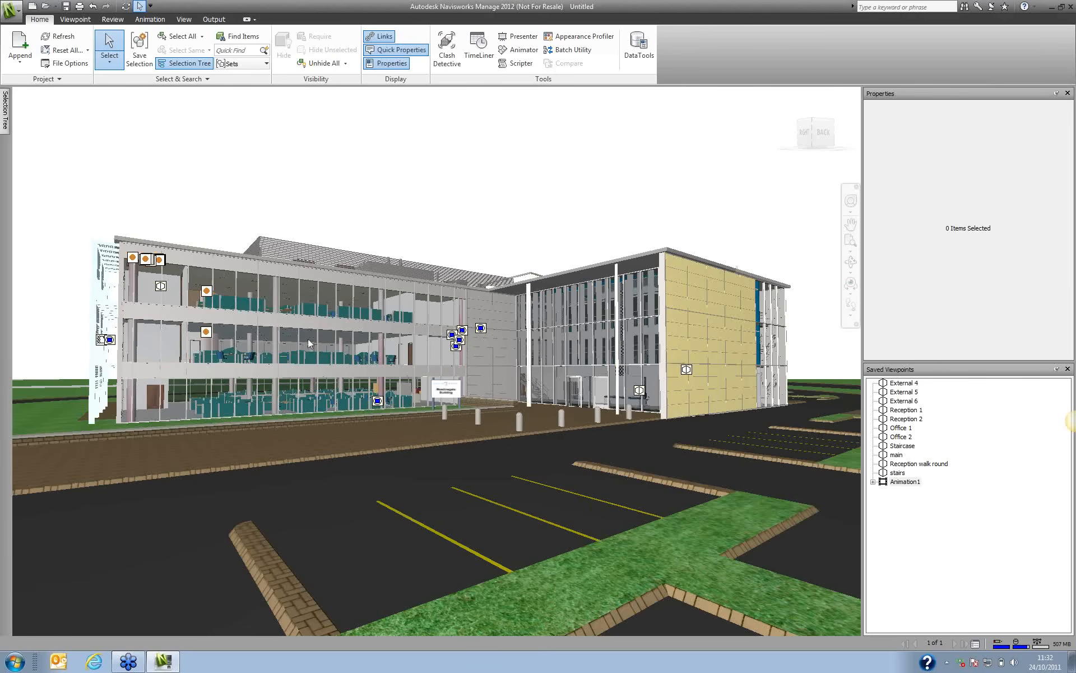
Start adding a link to the building's window glazing and name it website.
left_click(274, 358)
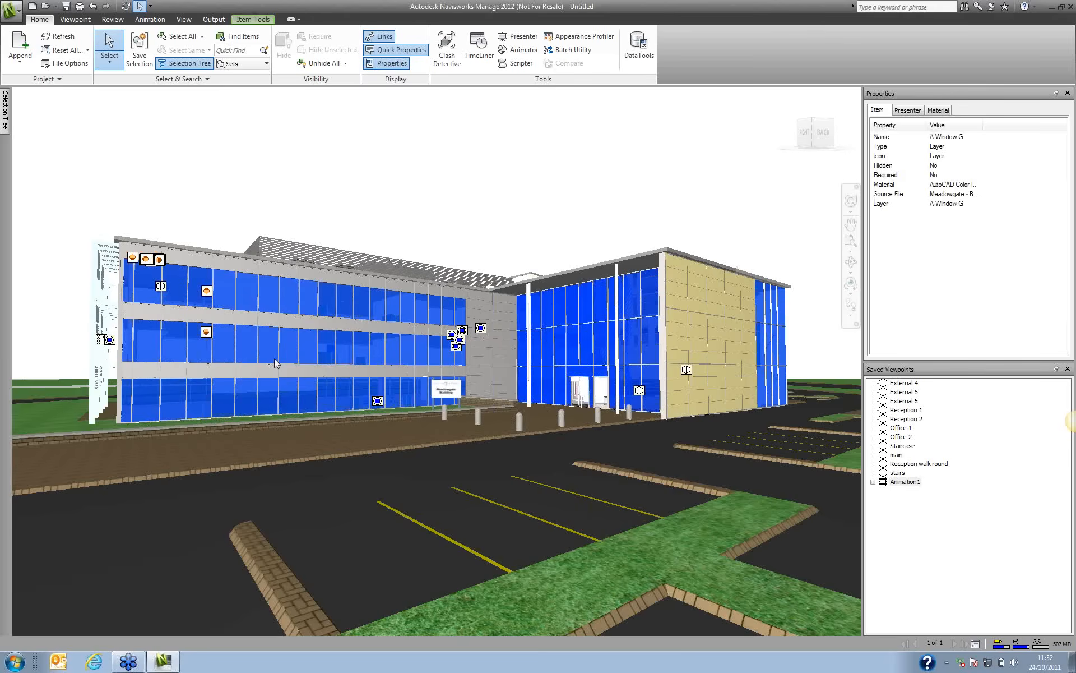
right_click(274, 359)
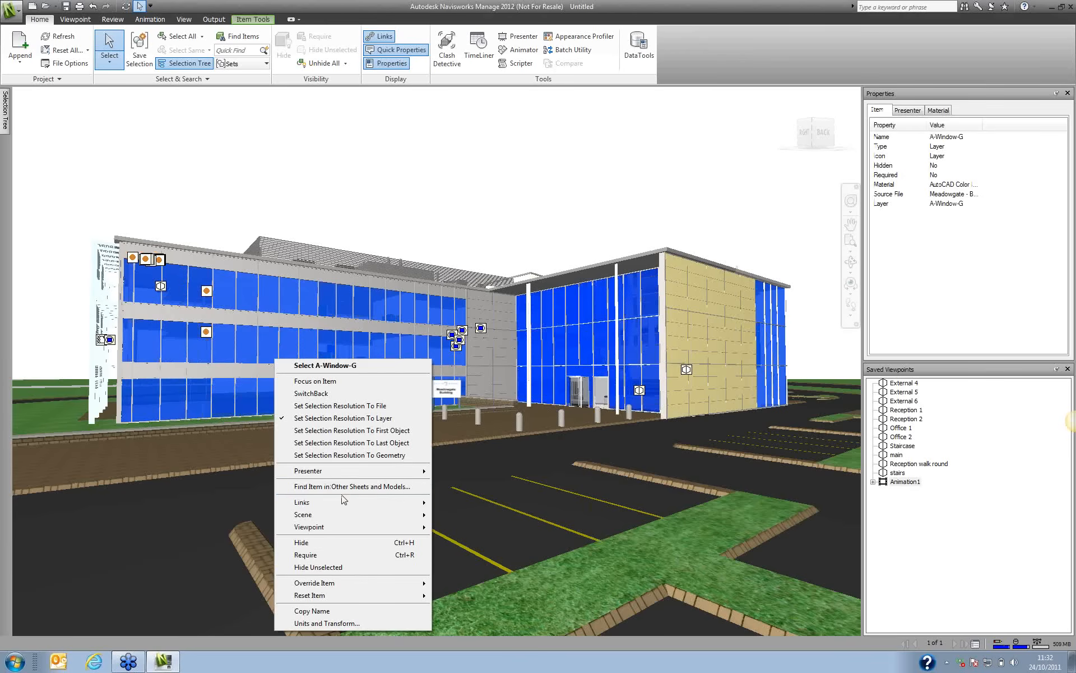
mouse_move(344, 502)
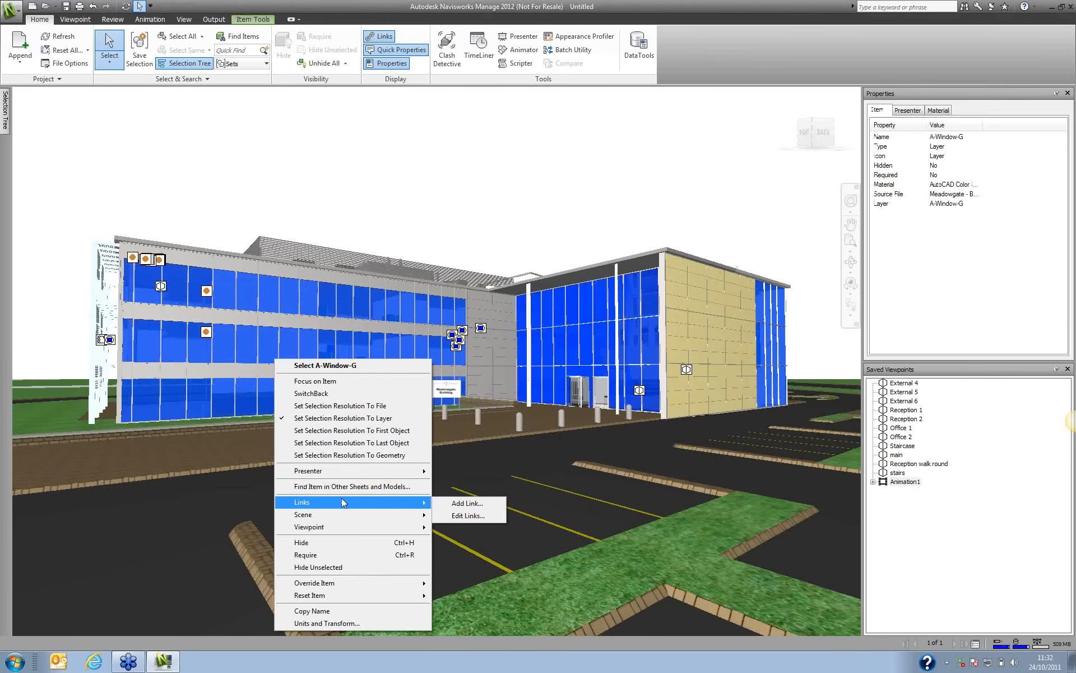
left_click(452, 507)
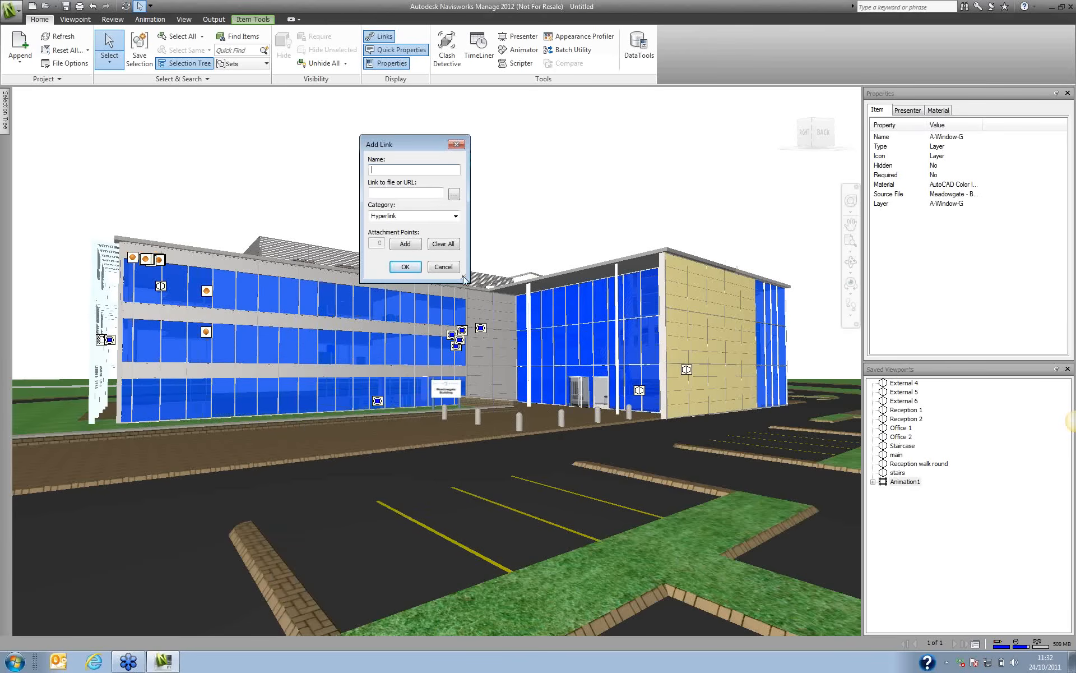
left_click_drag(464, 279, 652, 534)
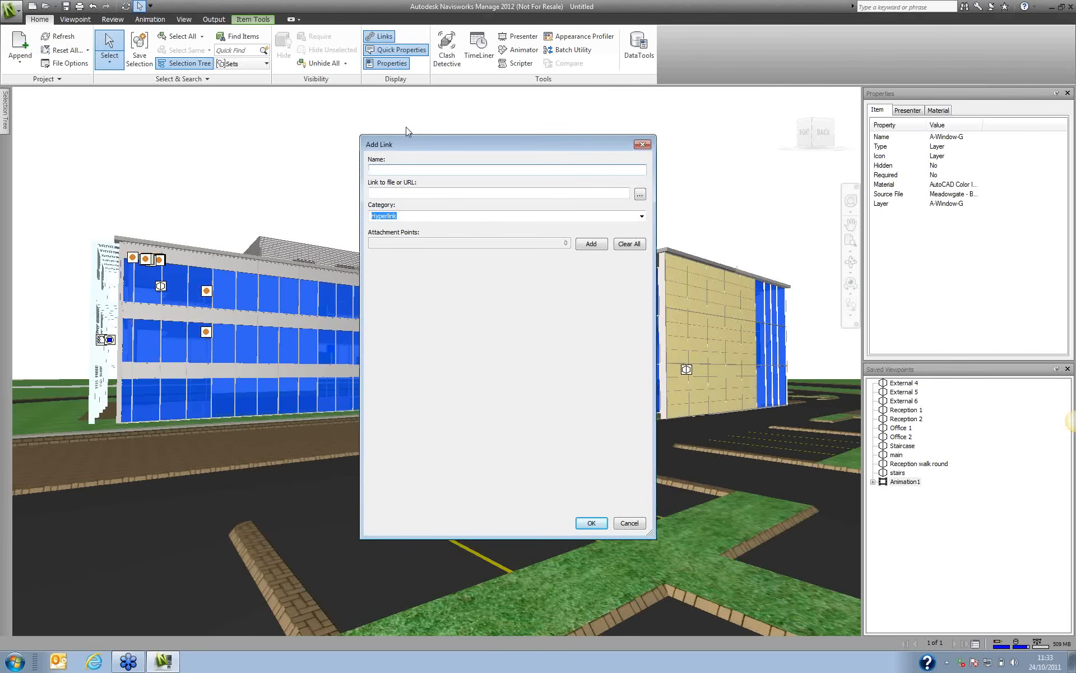
type("website")
Check the file types and link categories available for the new link, and cancel it without adding.
left_click(640, 194)
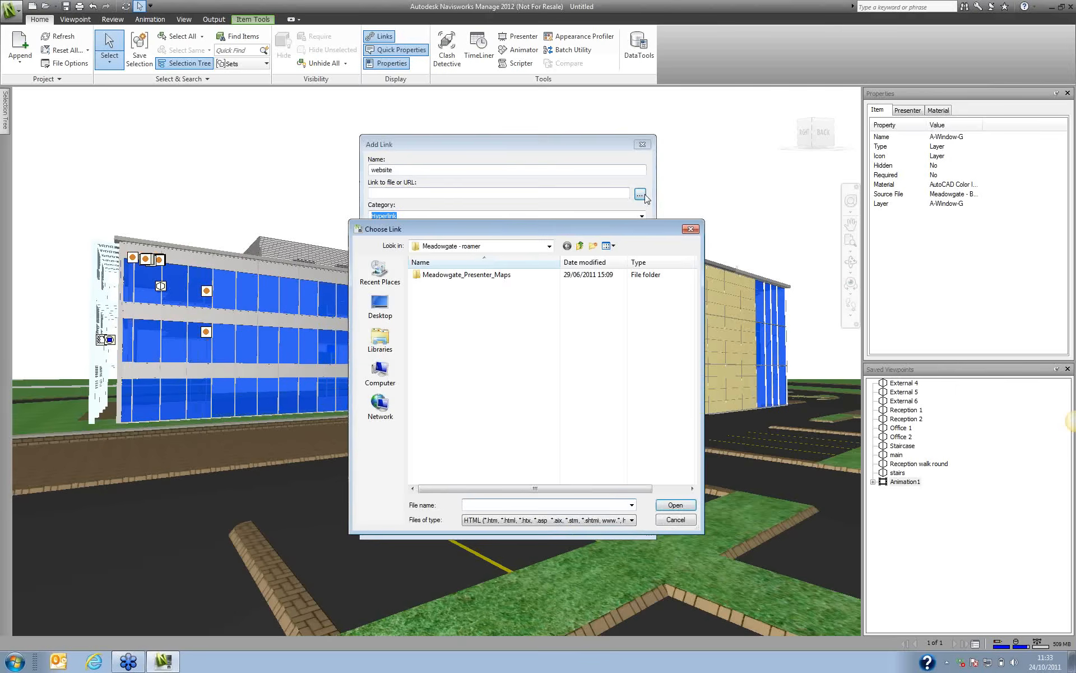
left_click_drag(517, 237, 508, 221)
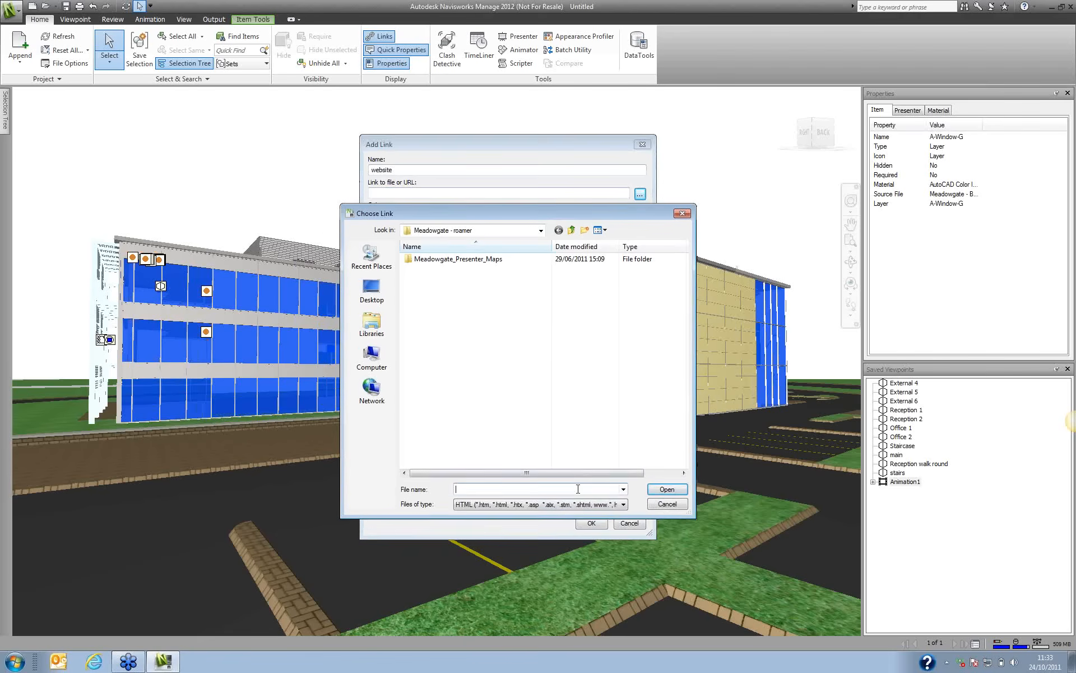
left_click(615, 505)
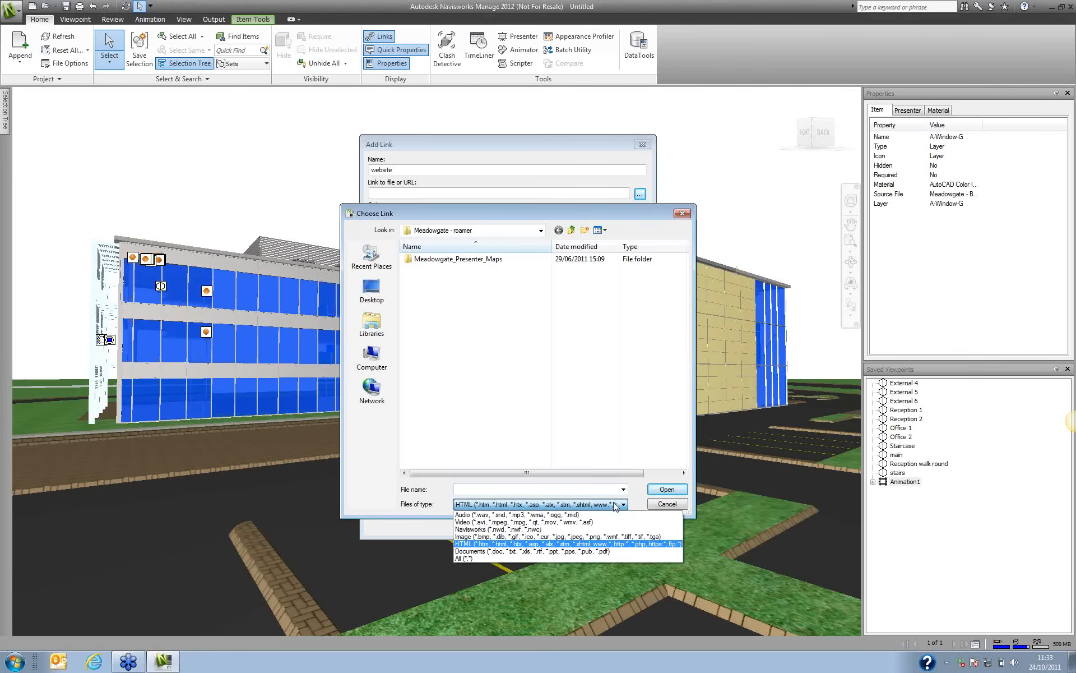
left_click(615, 505)
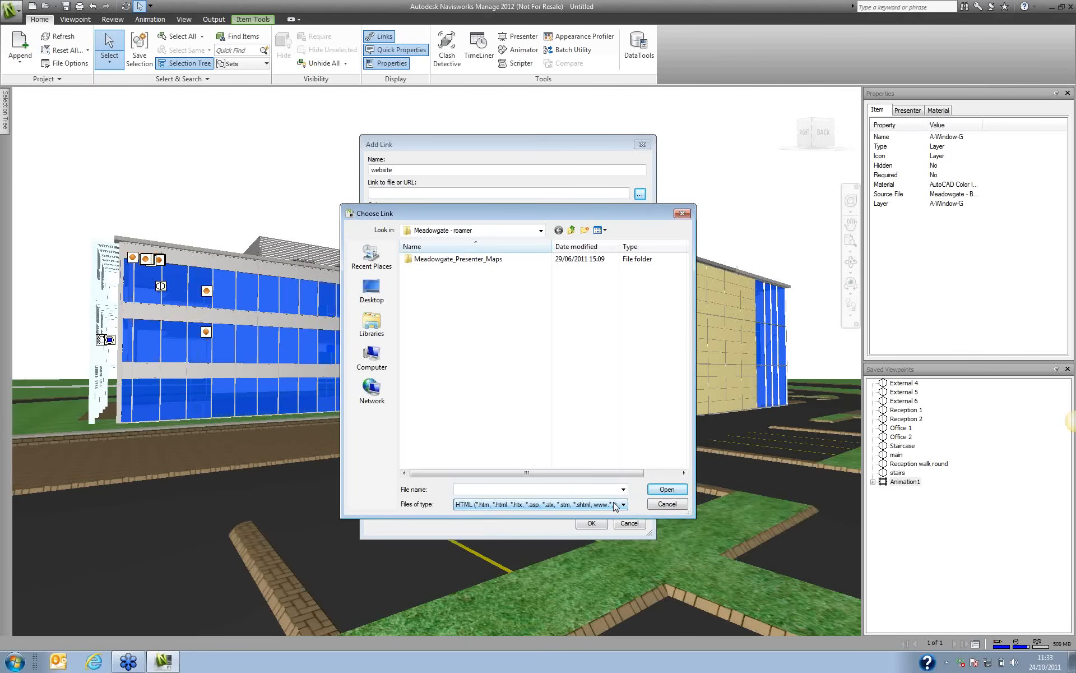
left_click(656, 504)
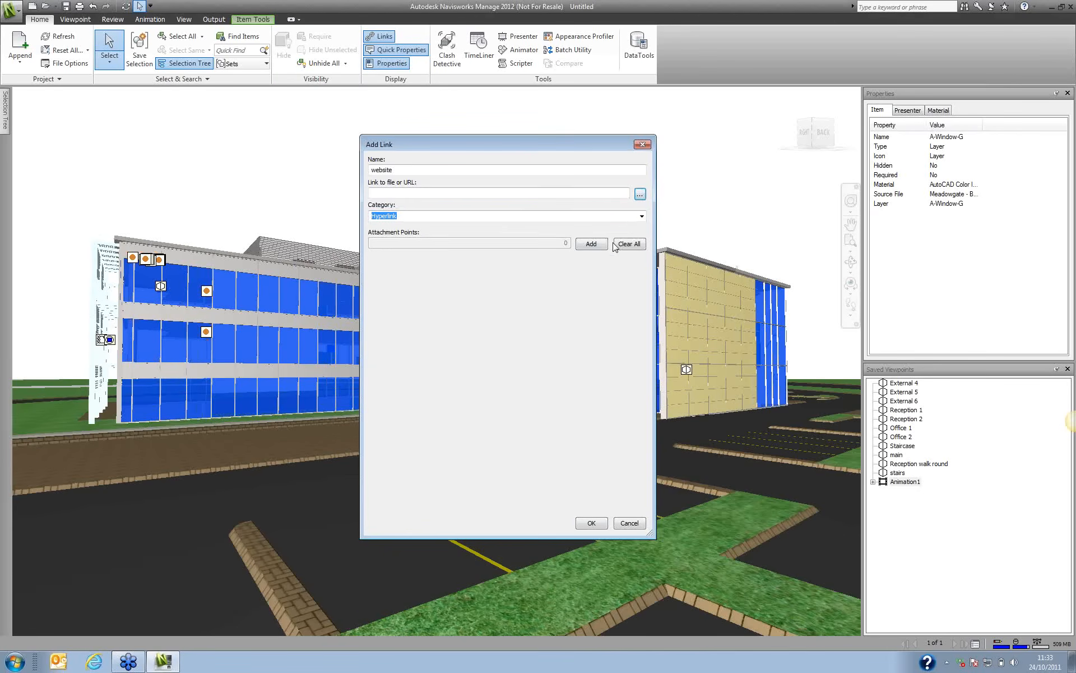
left_click(646, 217)
left_click(646, 218)
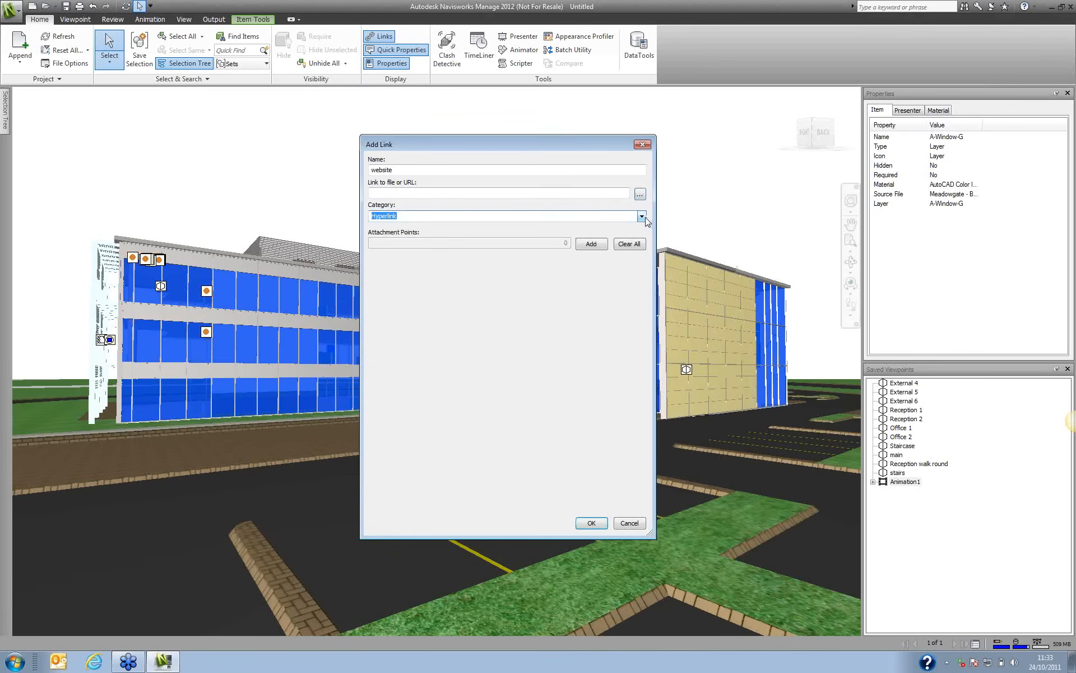
left_click(623, 526)
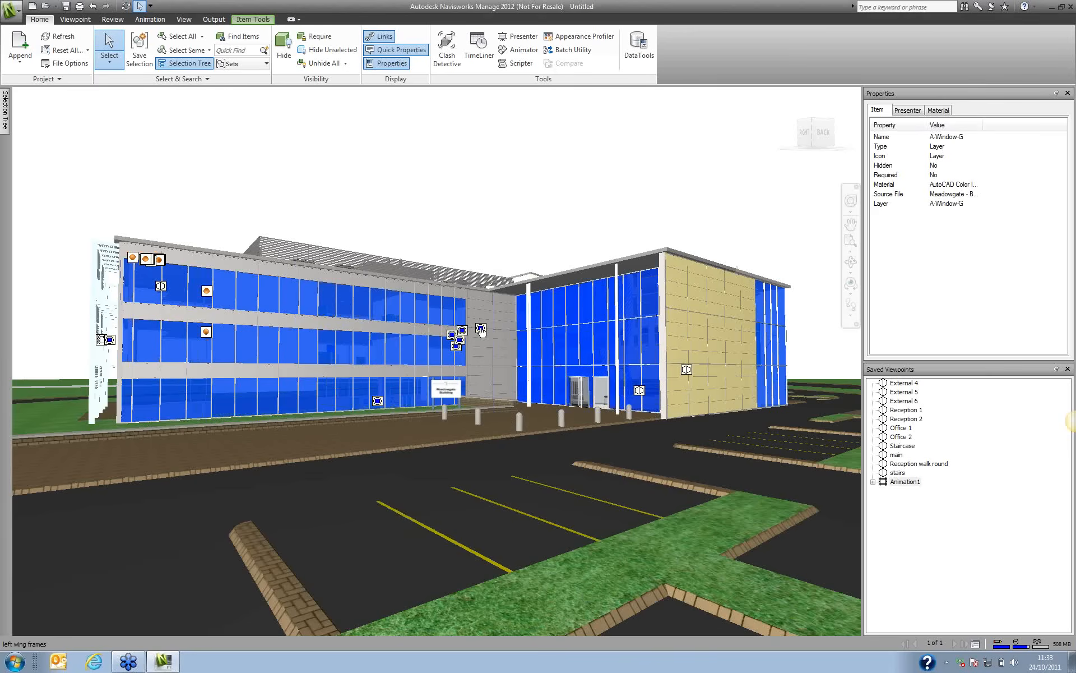
Follow the left wing frames link and the viewpoint links through the reception and External 4 to the redlined staircase.
left_click(481, 330)
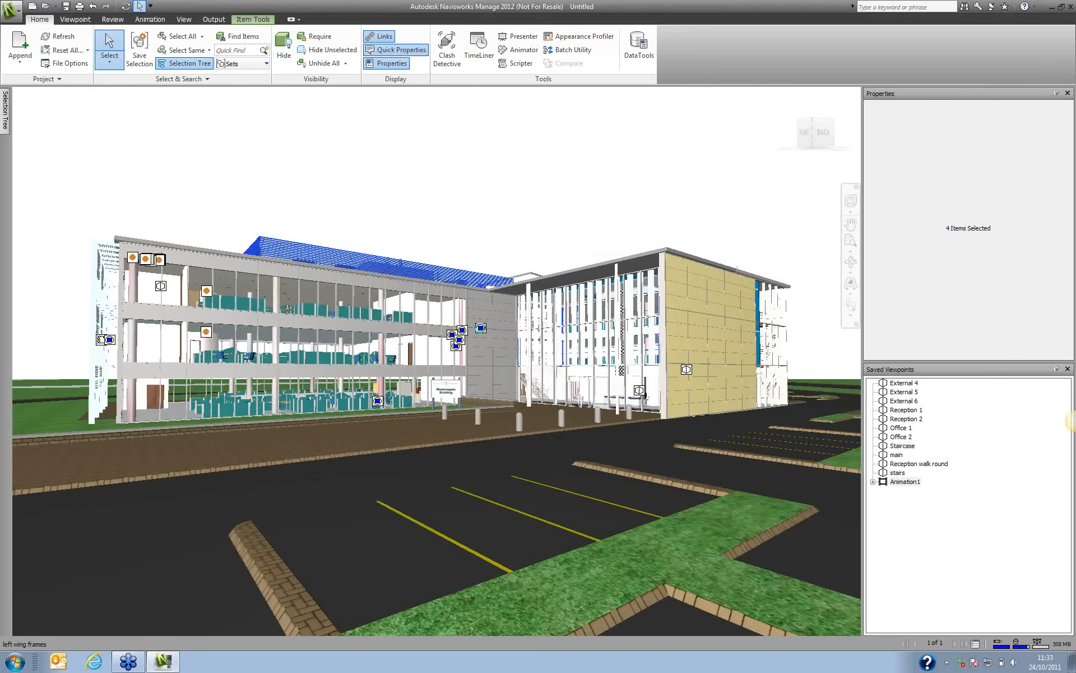
left_click(687, 370)
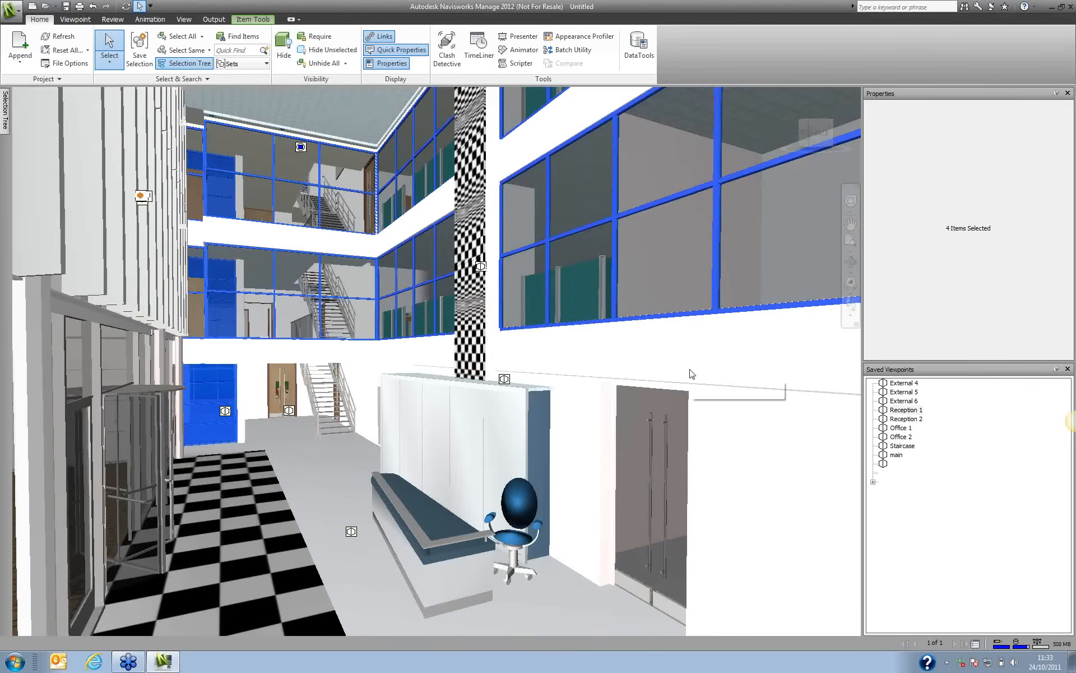
left_click(507, 378)
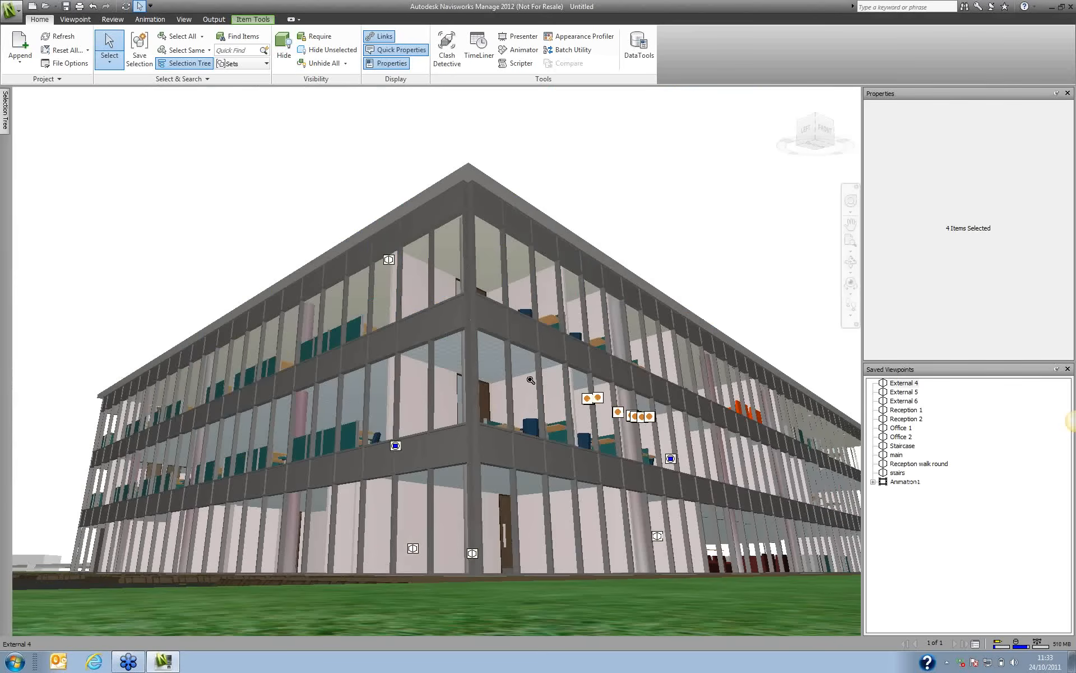
left_click(413, 549)
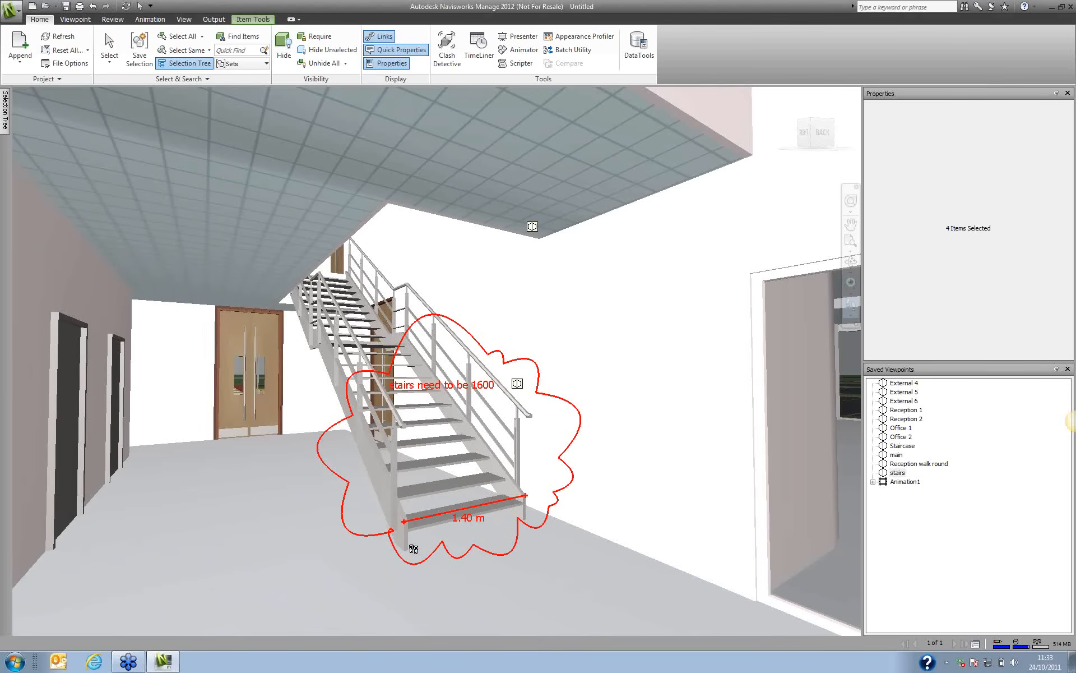
Turn off the display of links, quick properties and object properties.
left_click(385, 36)
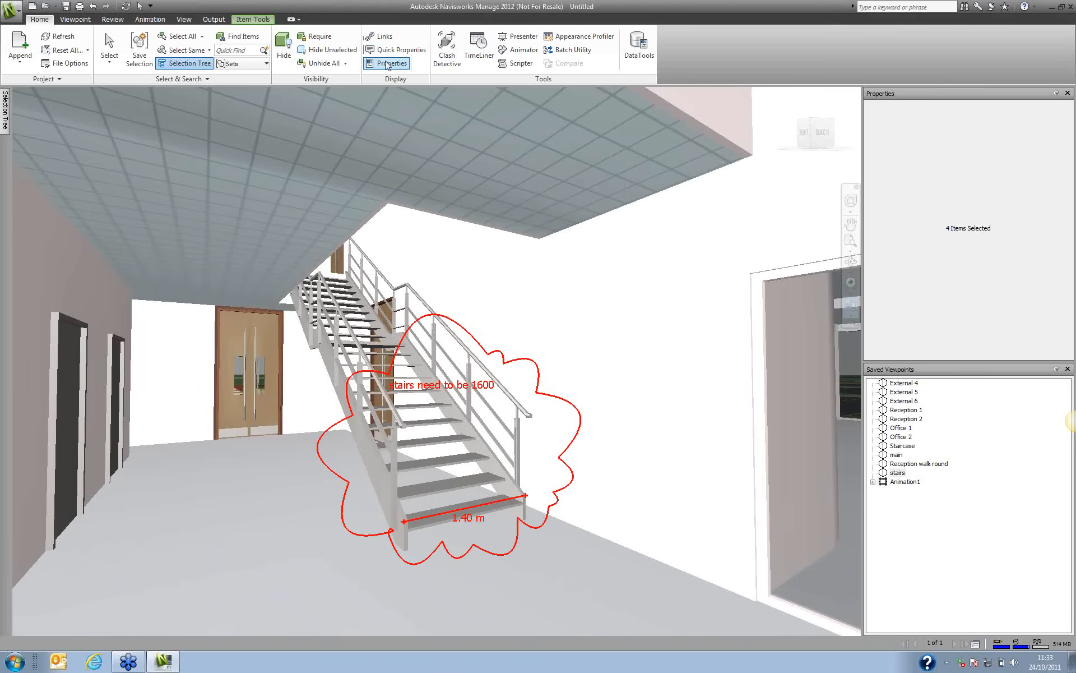
left_click(387, 63)
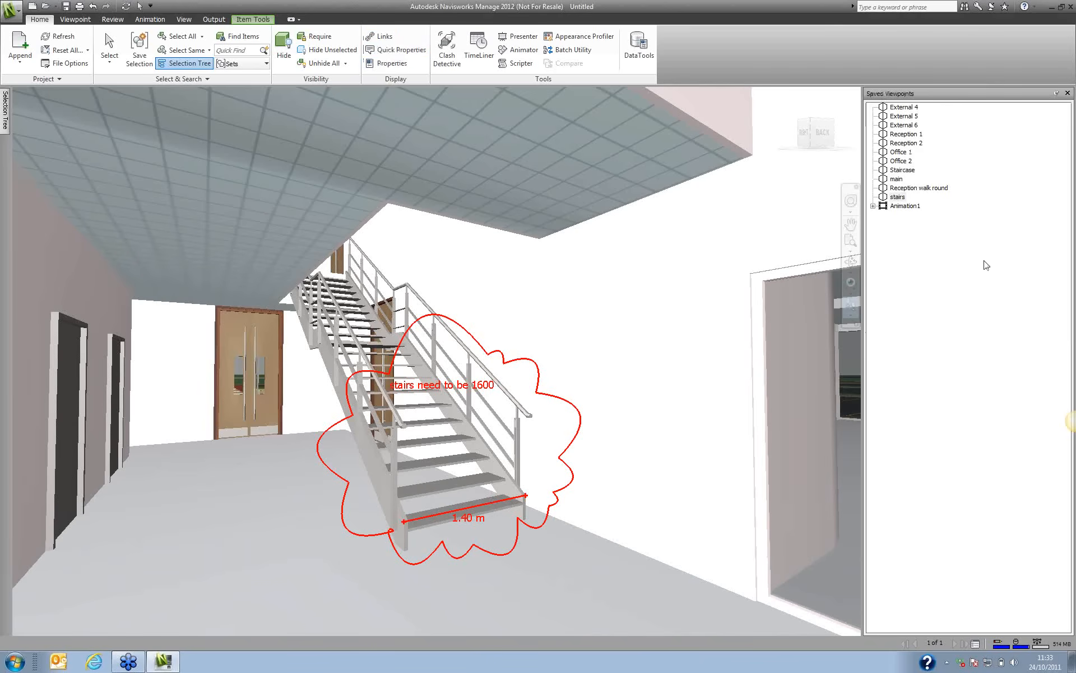
View the building from the External 4 viewpoint, move around it, and switch to the External 6 viewpoint.
left_click(912, 108)
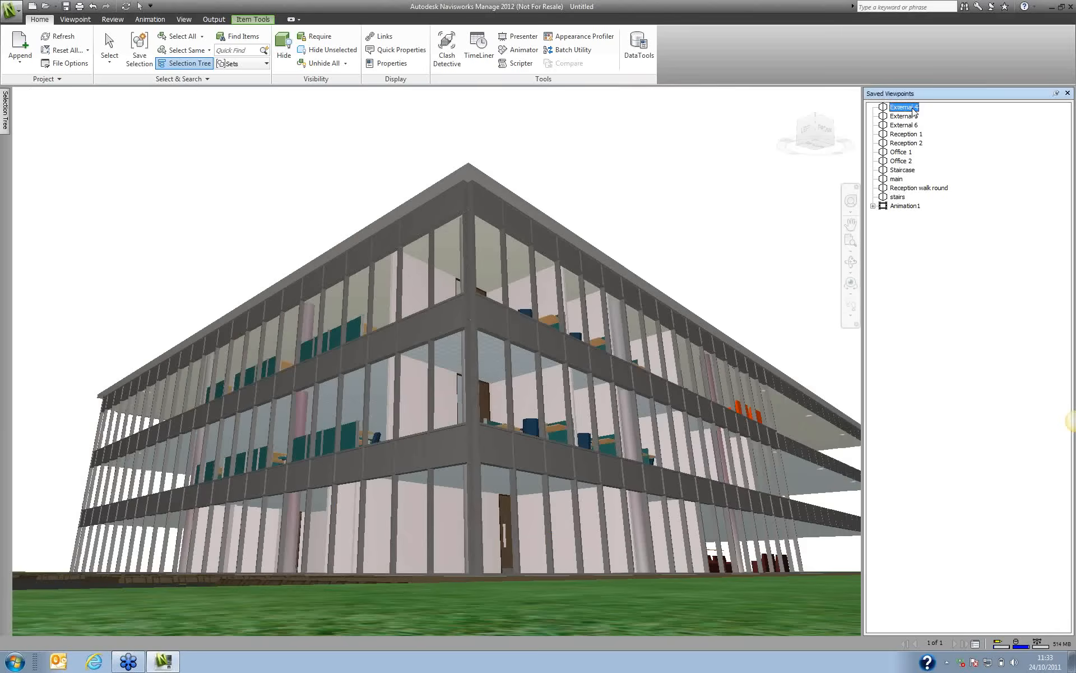
scroll(635, 292, "down", 5)
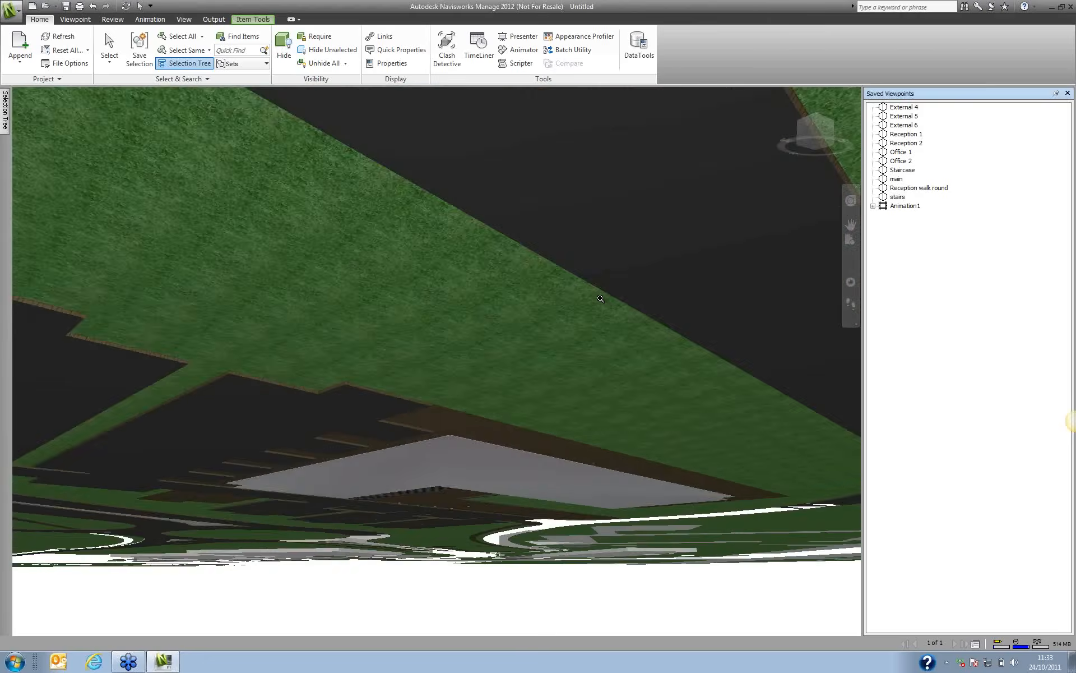
scroll(589, 320, "up", 6)
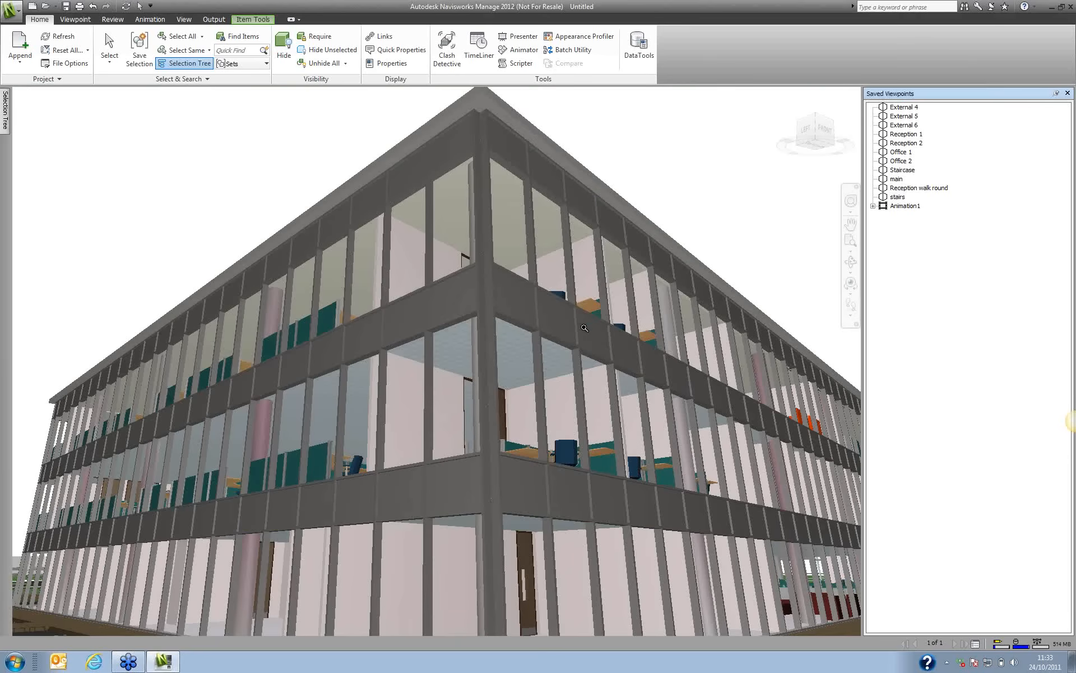
scroll(583, 373, "down", 2)
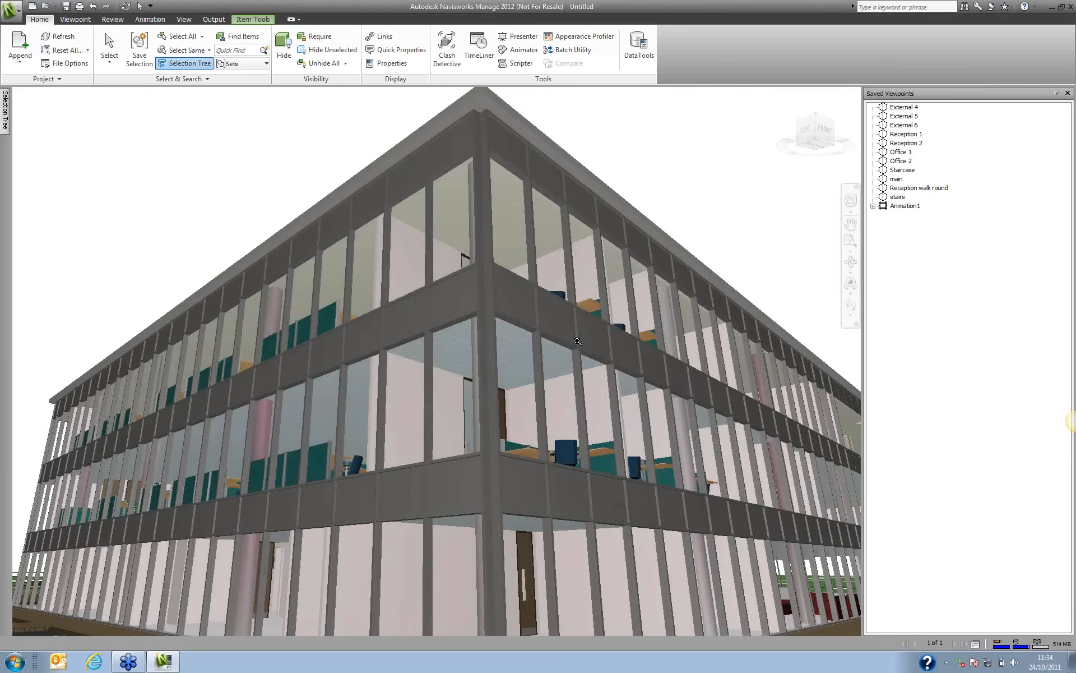
scroll(588, 361, "down", 5)
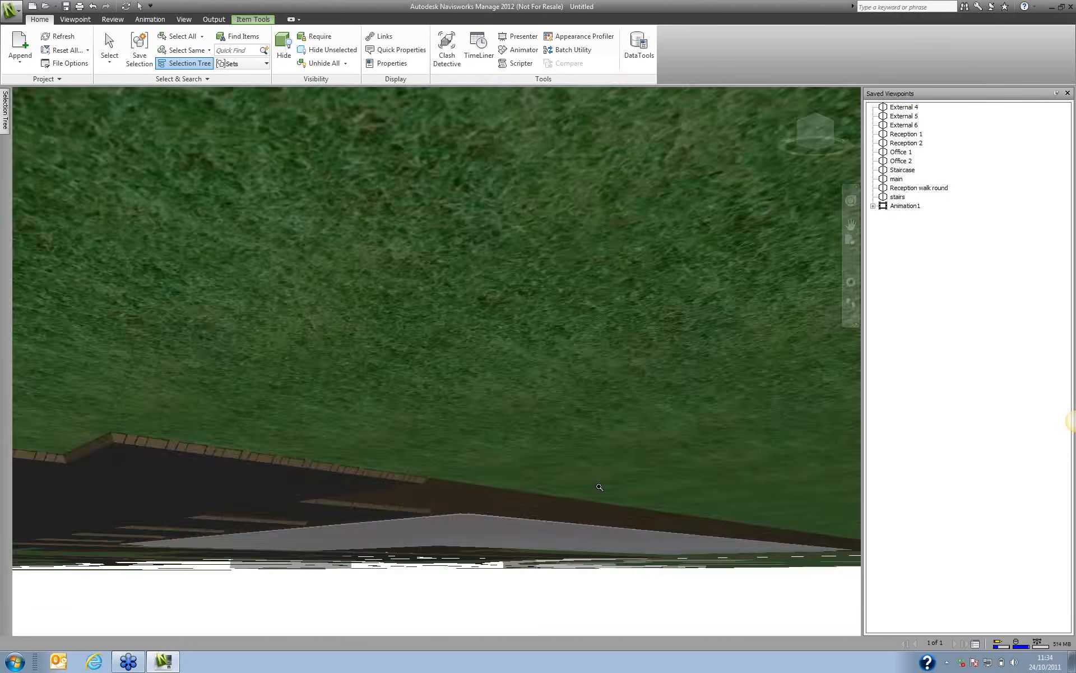
scroll(650, 395, "up", 3)
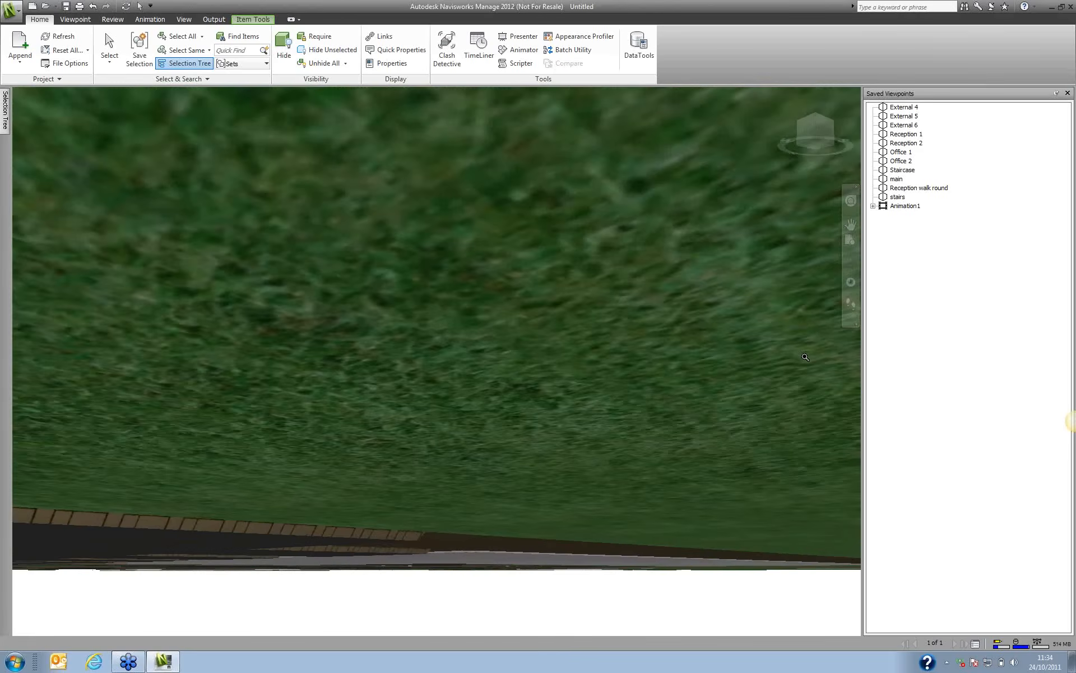
left_click(904, 125)
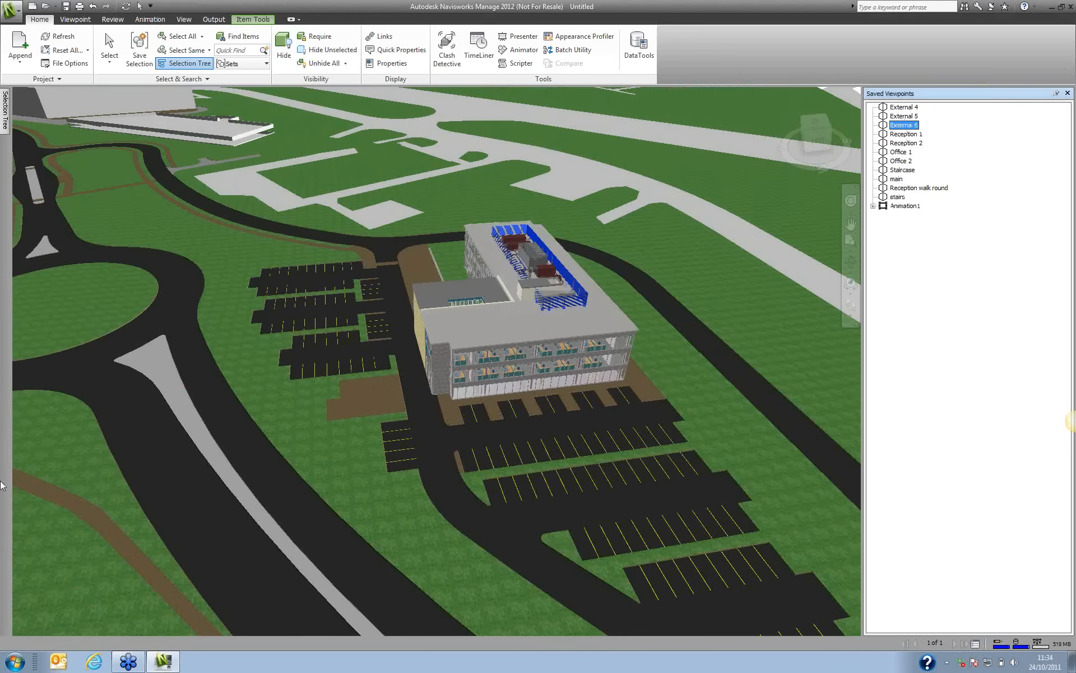
left_click(72, 21)
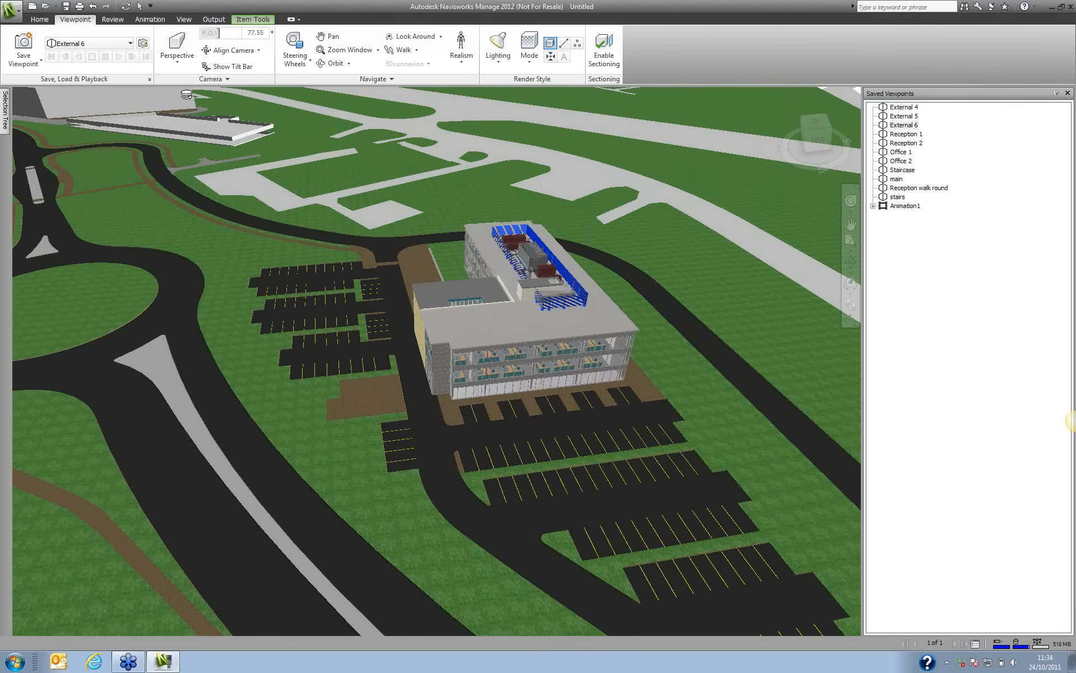
left_click(116, 21)
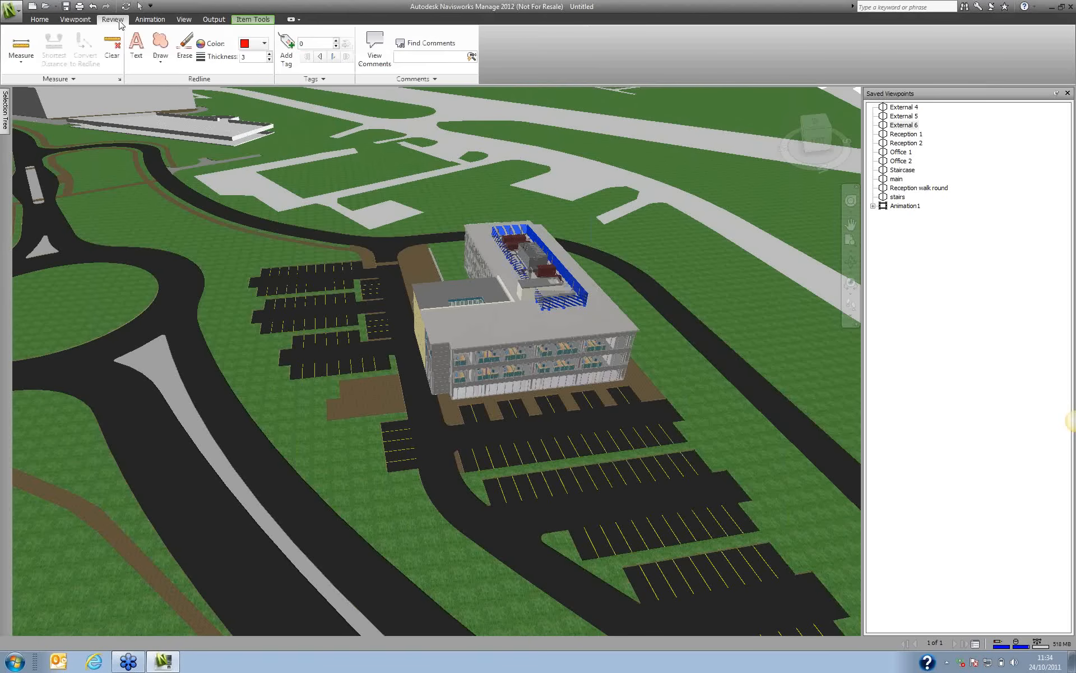
left_click(149, 22)
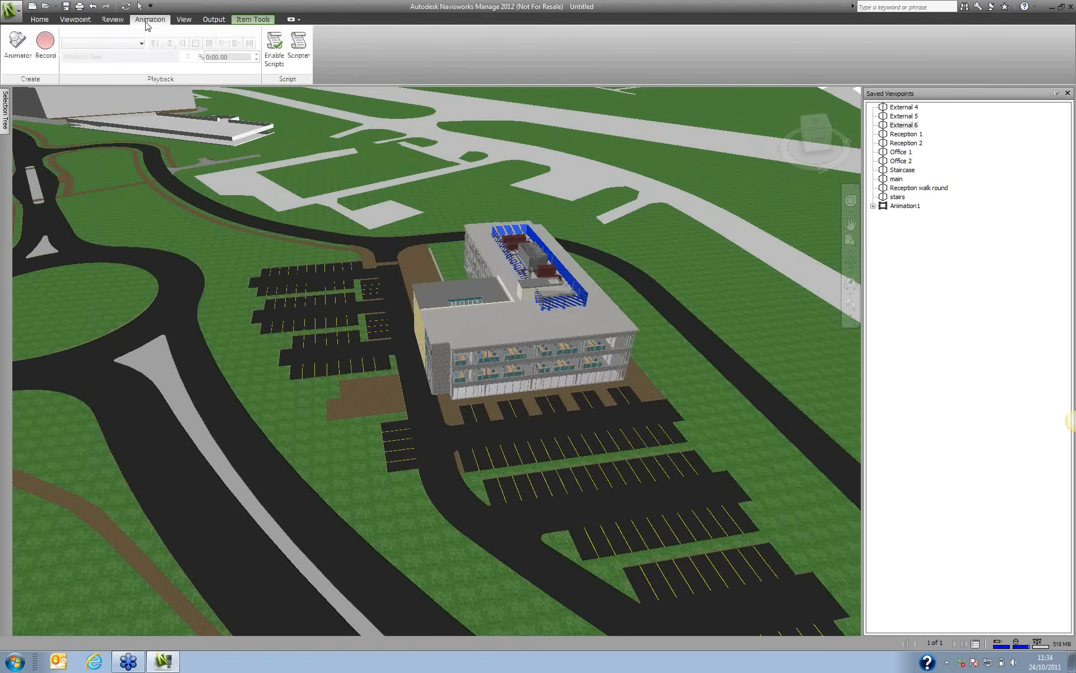
left_click(181, 20)
Enable sectioning of the building in the External 6 view, using Planes mode.
left_click(74, 20)
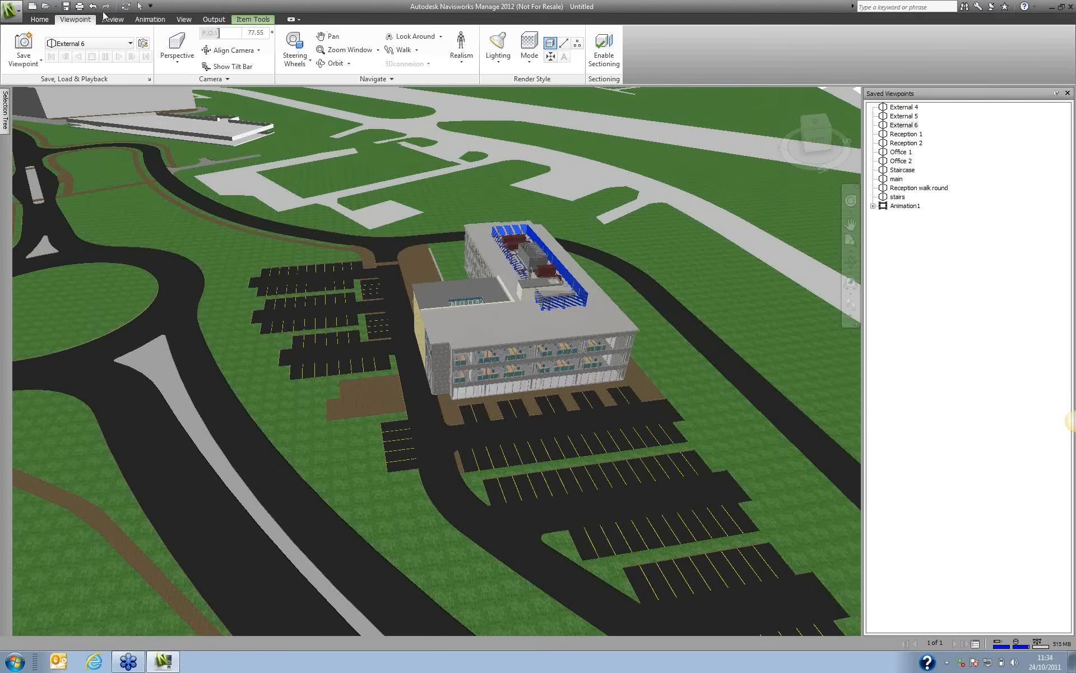
left_click(604, 50)
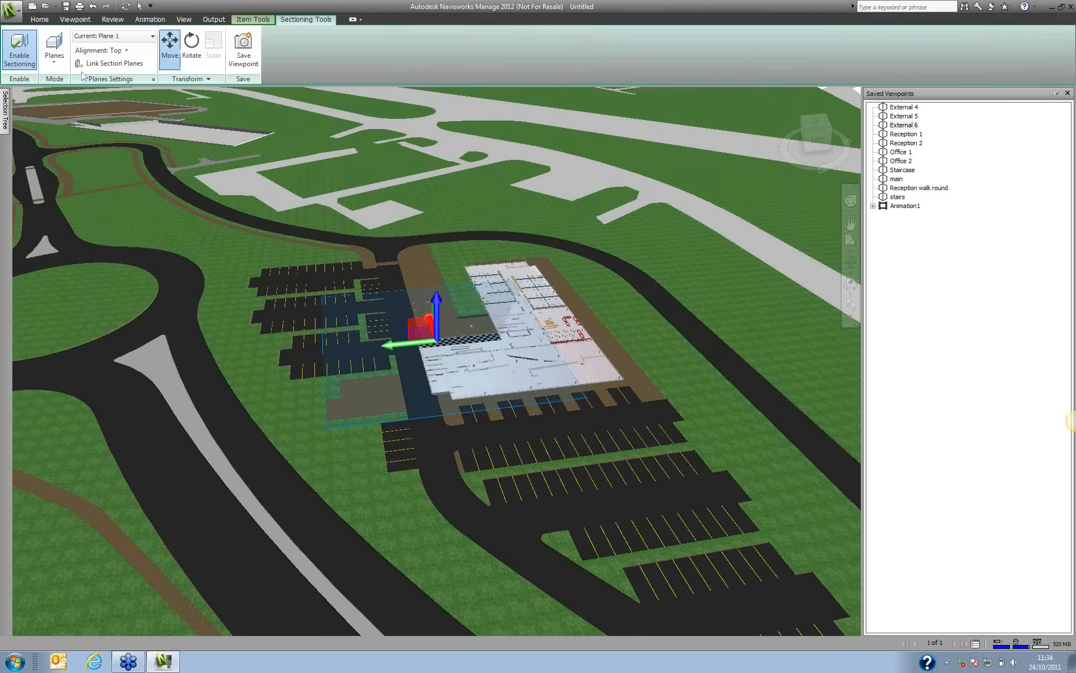
left_click(55, 63)
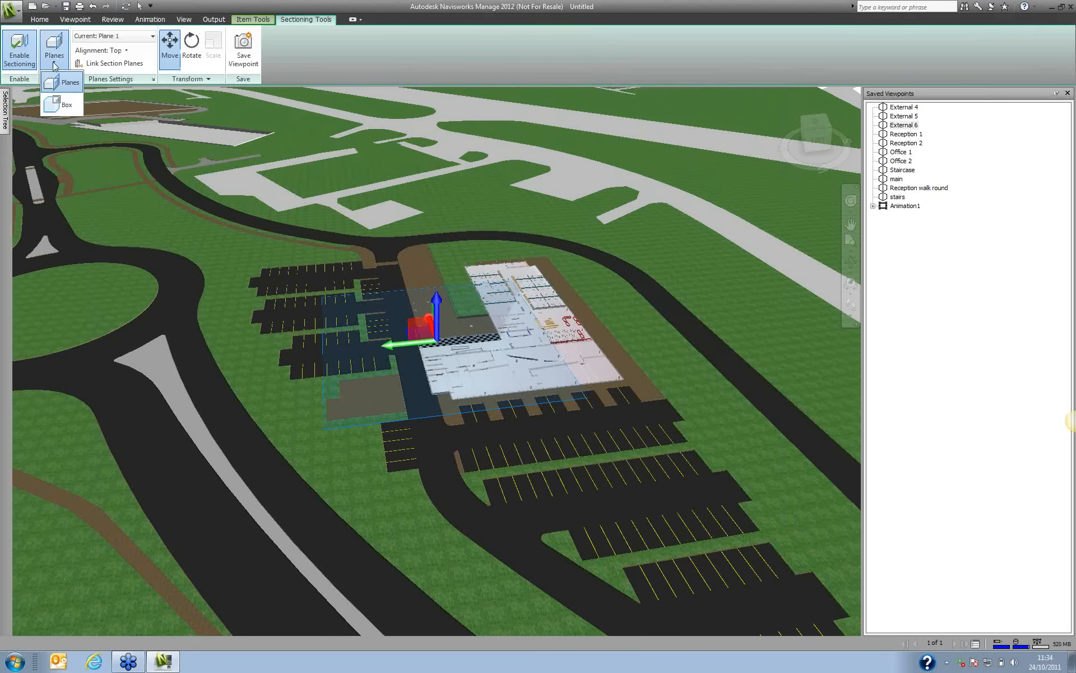
left_click(66, 90)
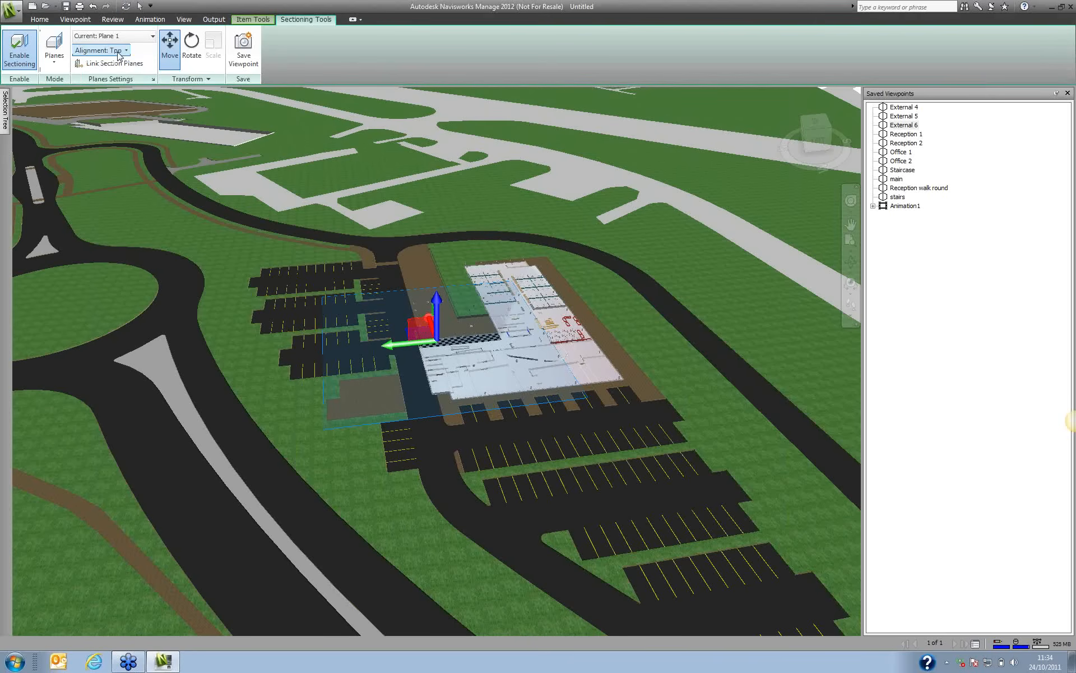
Section the building with Plane 1 aligned to Front and with it aligned to Back, moving the plane through the building each time.
left_click(99, 50)
left_click(93, 91)
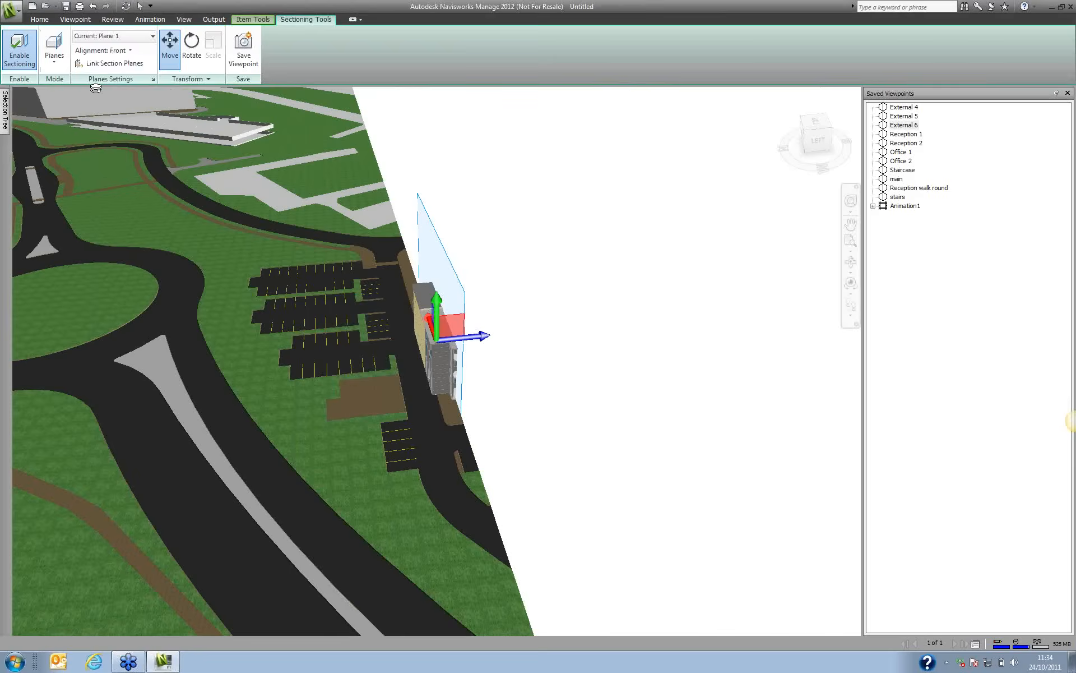
left_click_drag(467, 336, 572, 330)
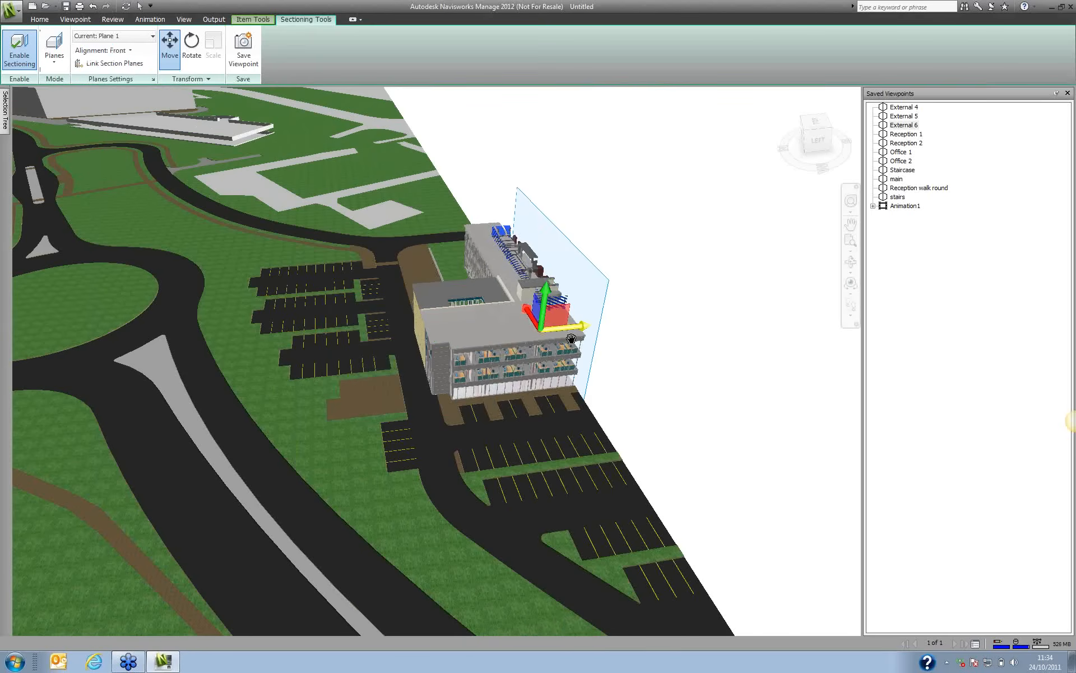
left_click(129, 50)
left_click(93, 105)
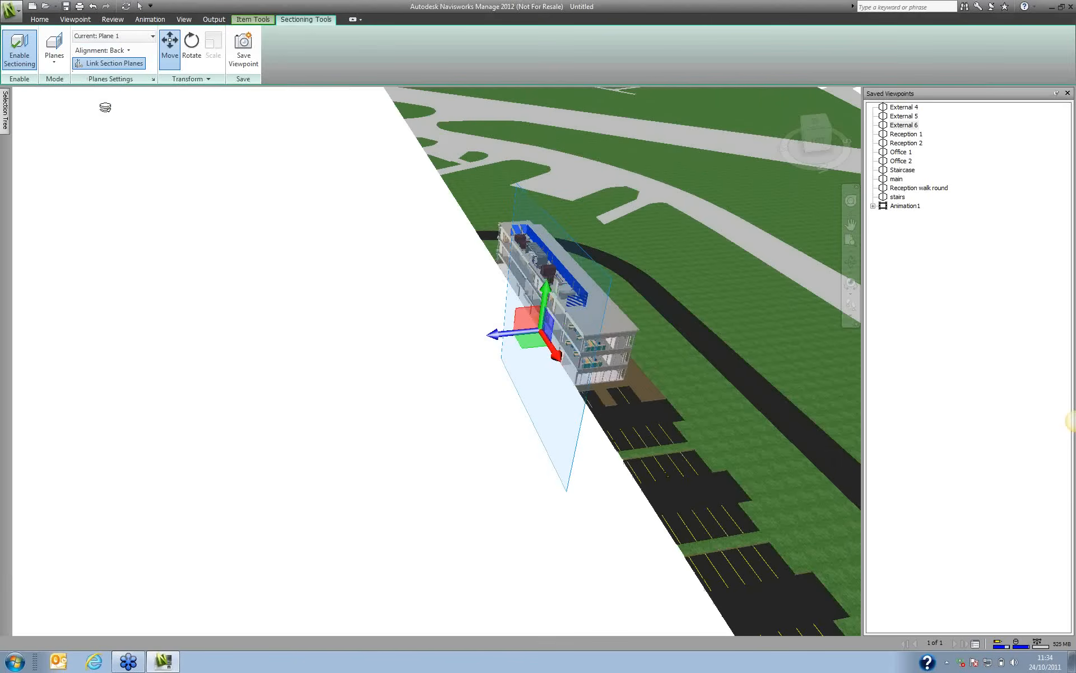
left_click_drag(492, 335, 421, 340)
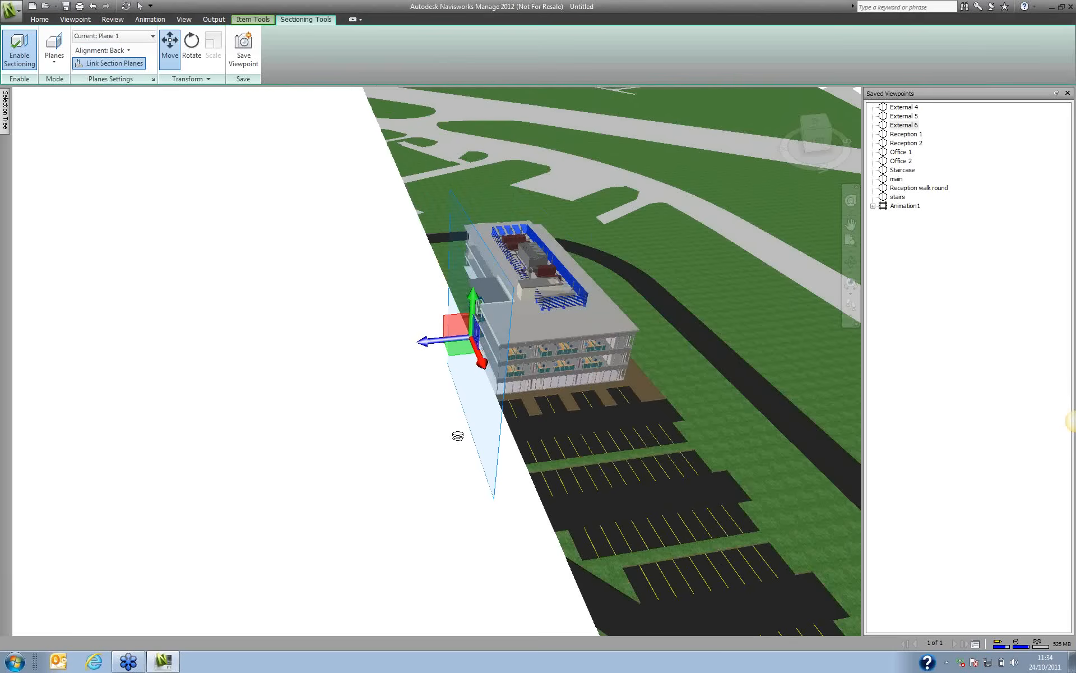
Keep the Planes mode, enable section plane 2 in the section plane settings, and align it to Left.
left_click(58, 63)
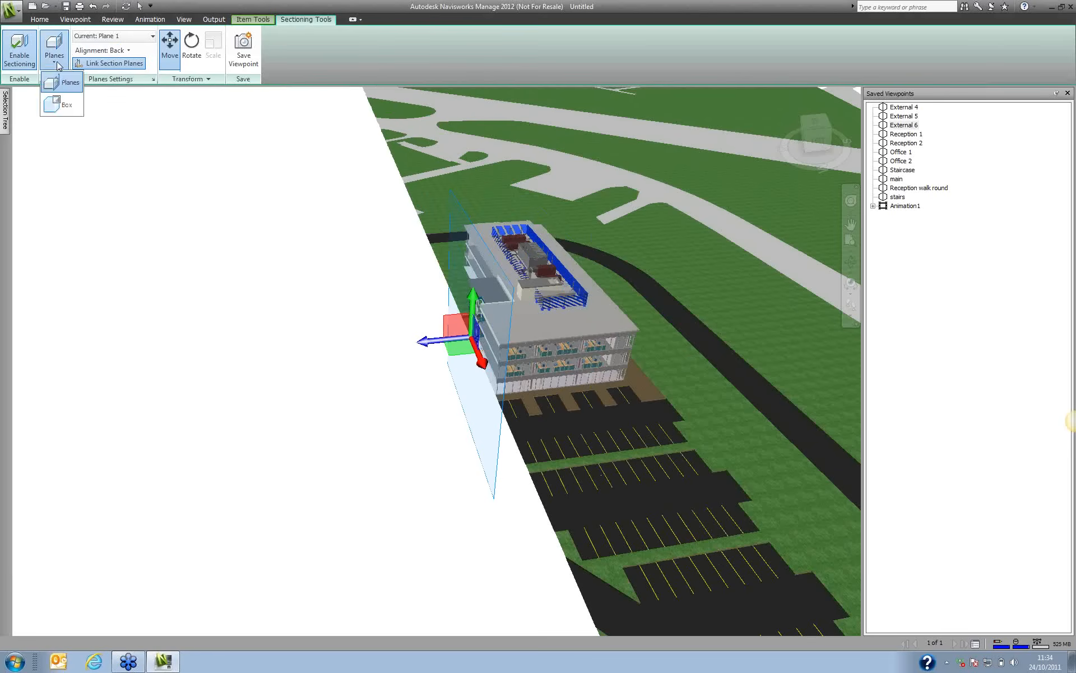
left_click(65, 83)
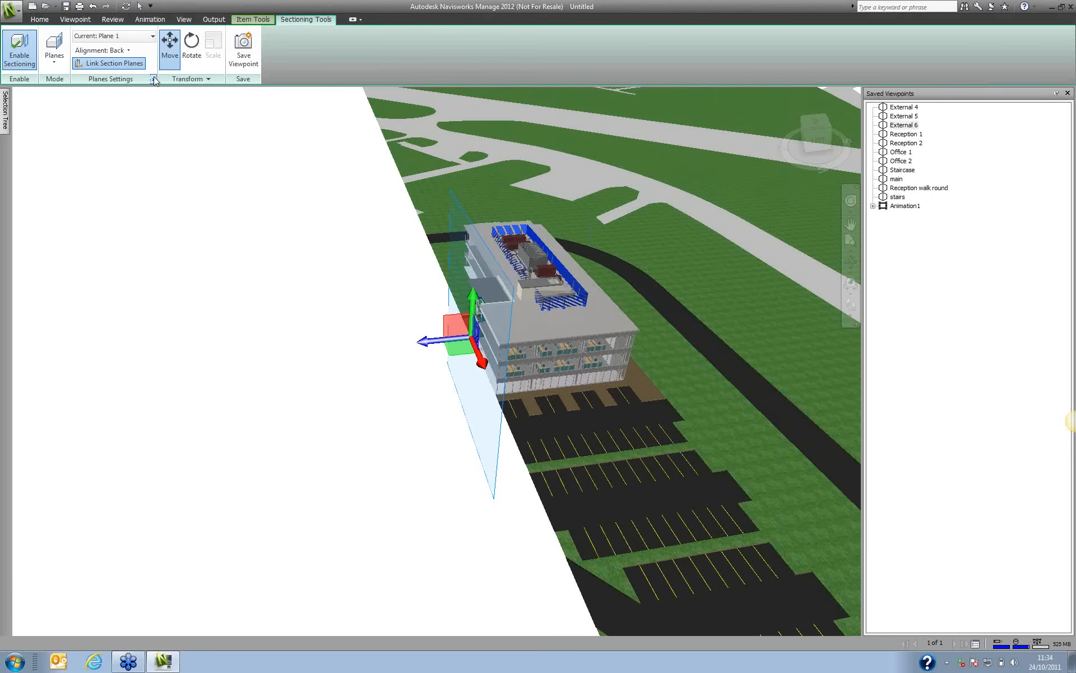
left_click(153, 79)
left_click(291, 299)
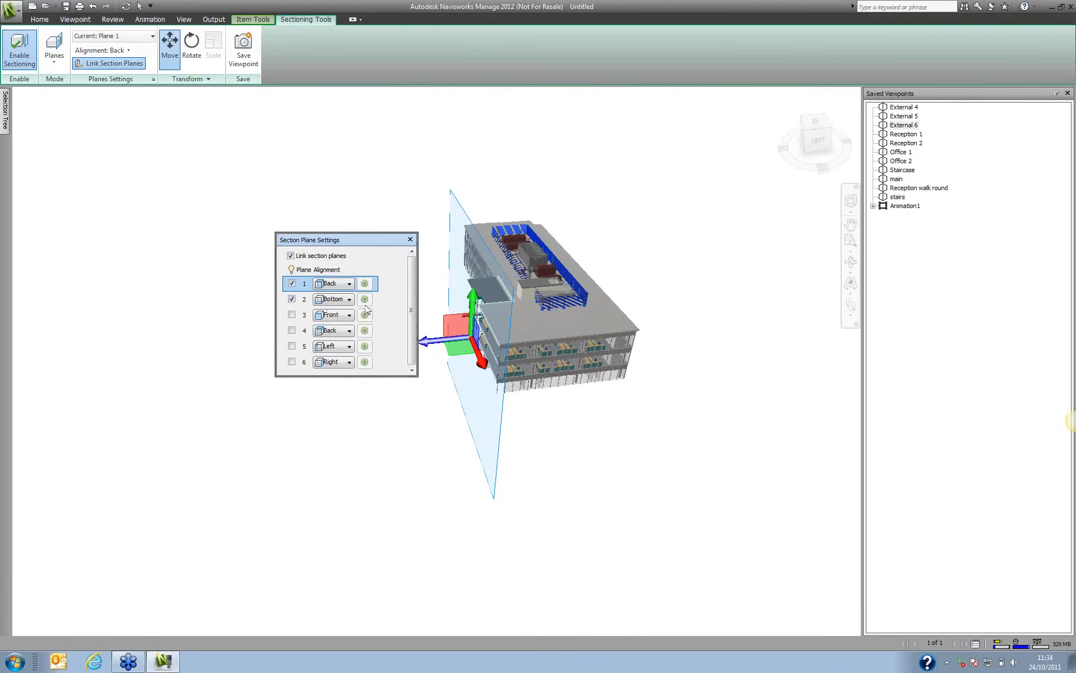
left_click(350, 300)
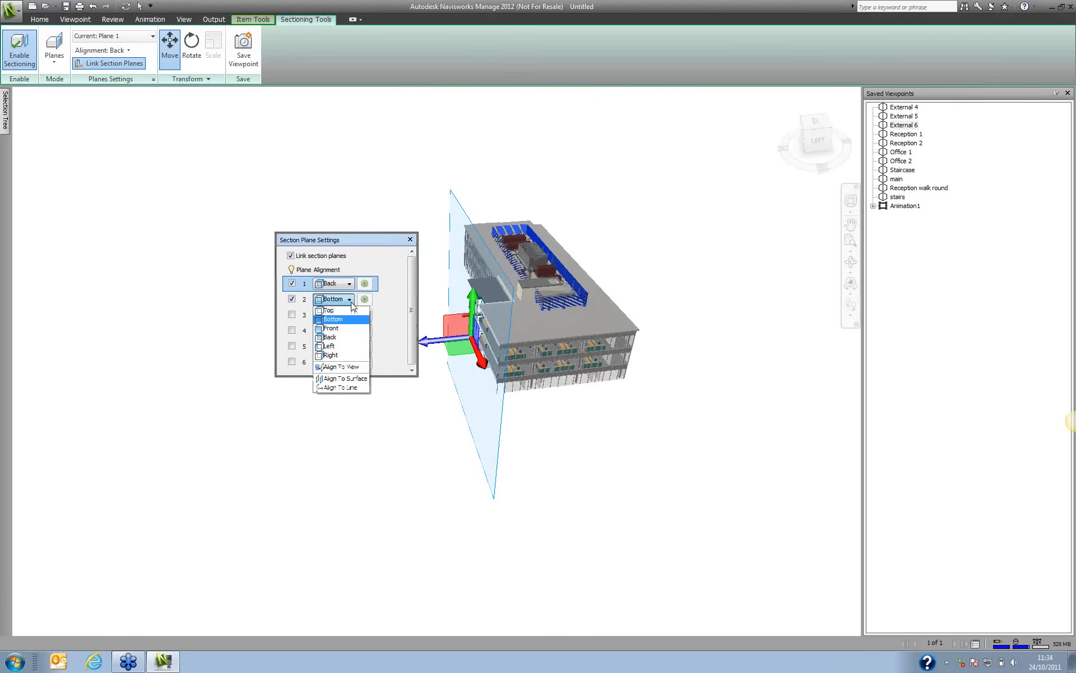
left_click(327, 347)
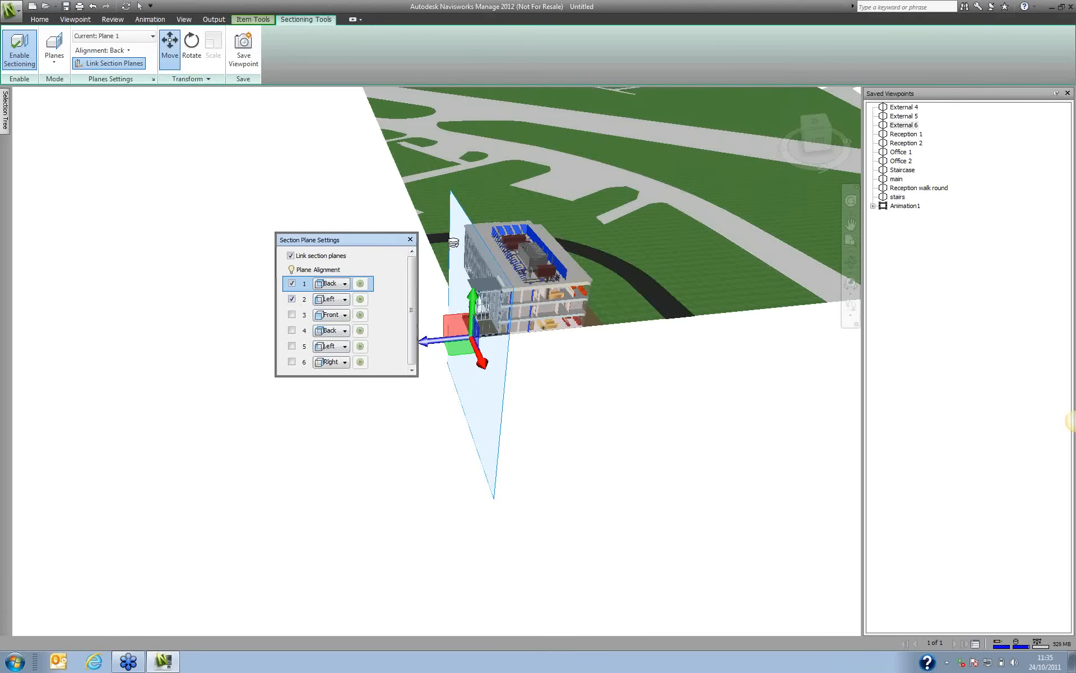
left_click(410, 240)
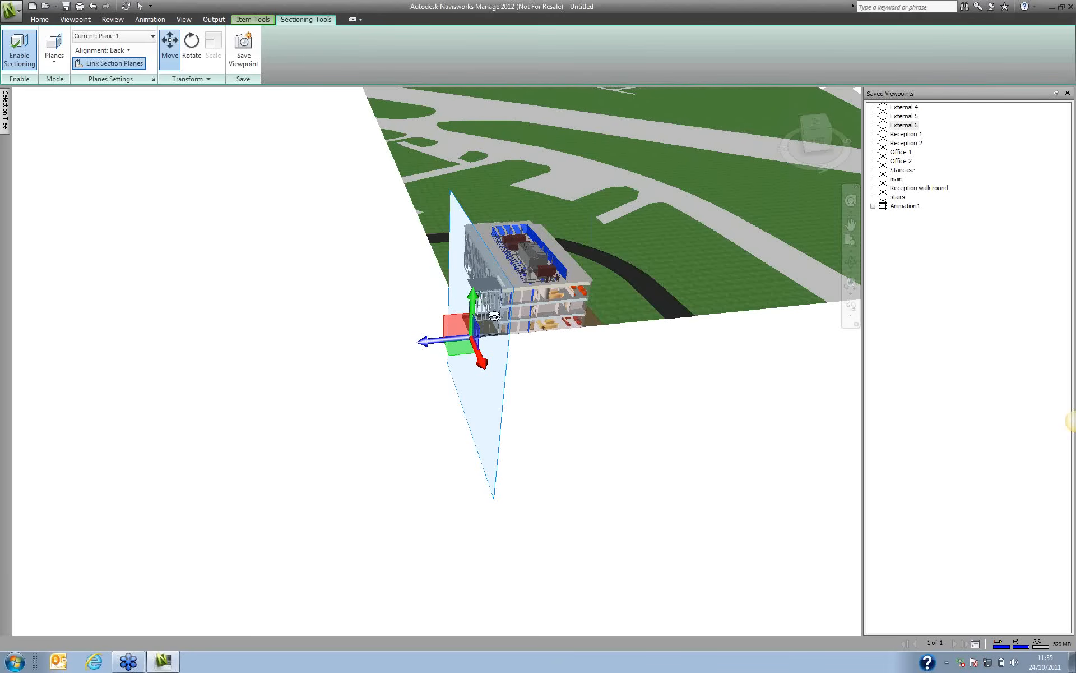
Move the linked section planes together through the building and inspect the cut floors up close.
left_click_drag(479, 353, 530, 289)
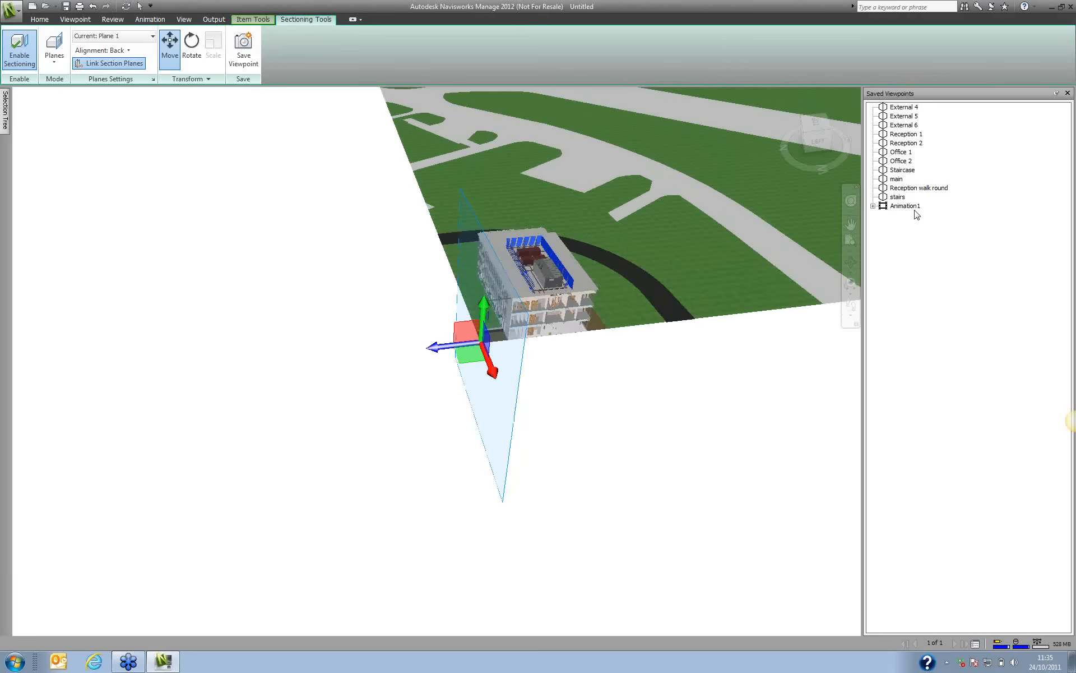
left_click(850, 251)
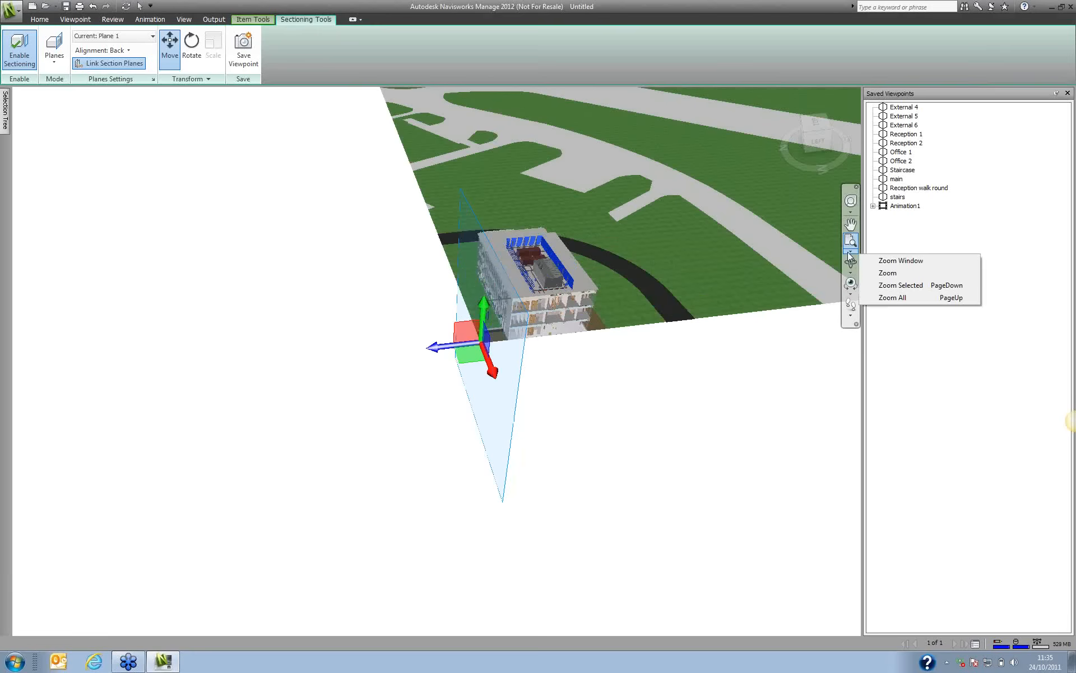
left_click(883, 261)
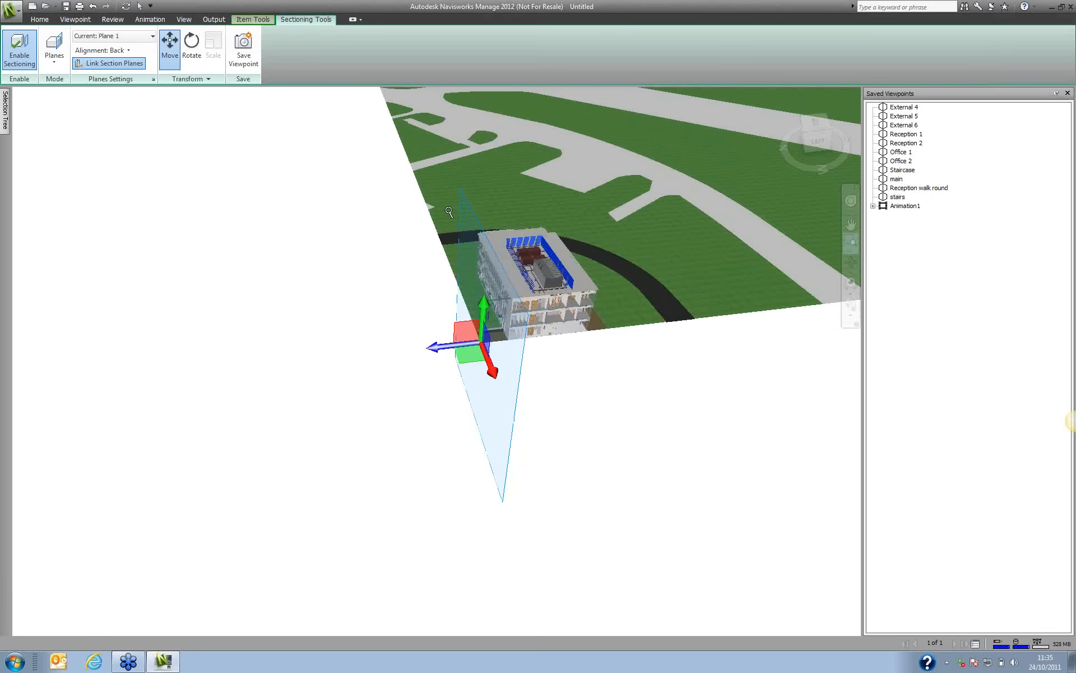
left_click_drag(461, 211, 630, 353)
middle_click_drag(545, 428, 566, 376, "shift")
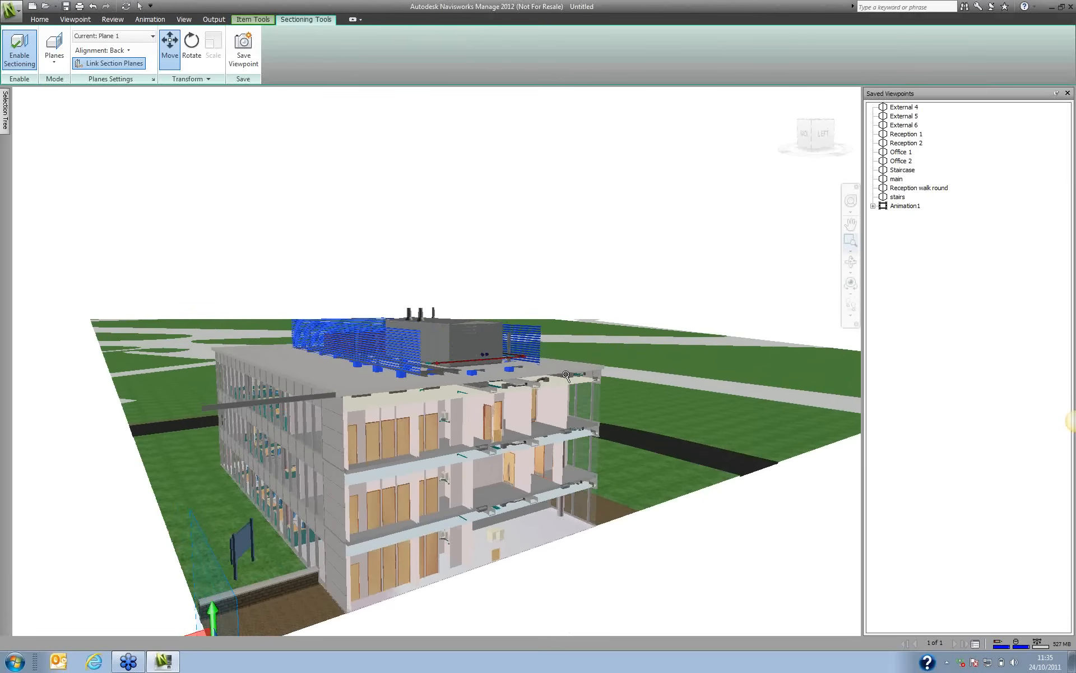
Clear the selection, turn off sectioning, and return to the External 6 viewpoint.
key("Escape")
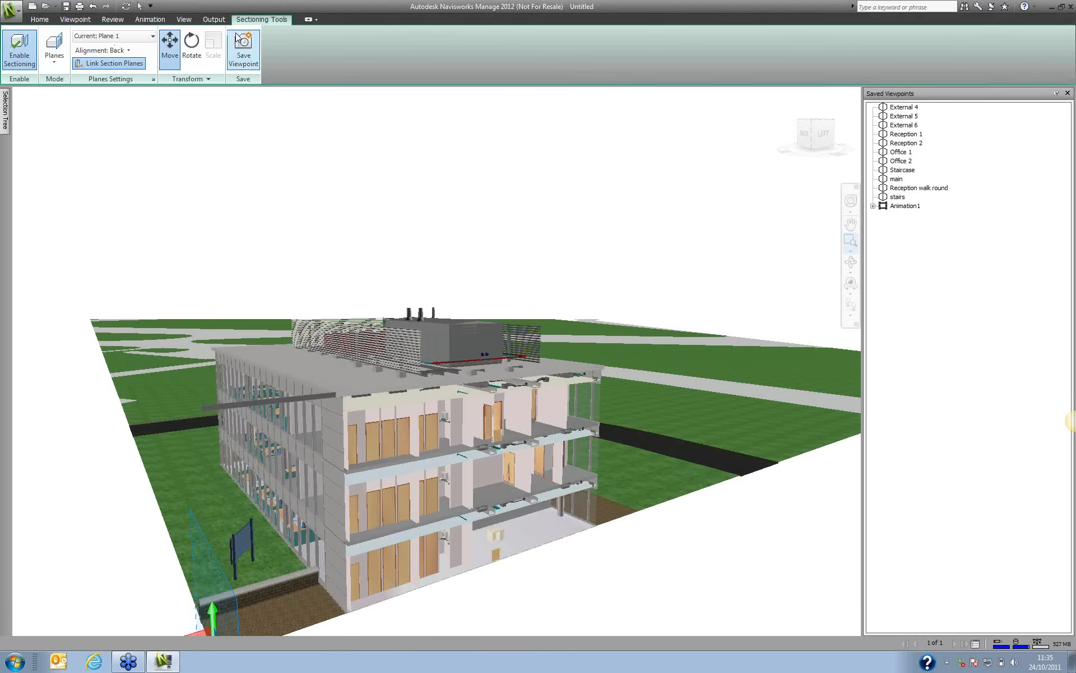
left_click(25, 48)
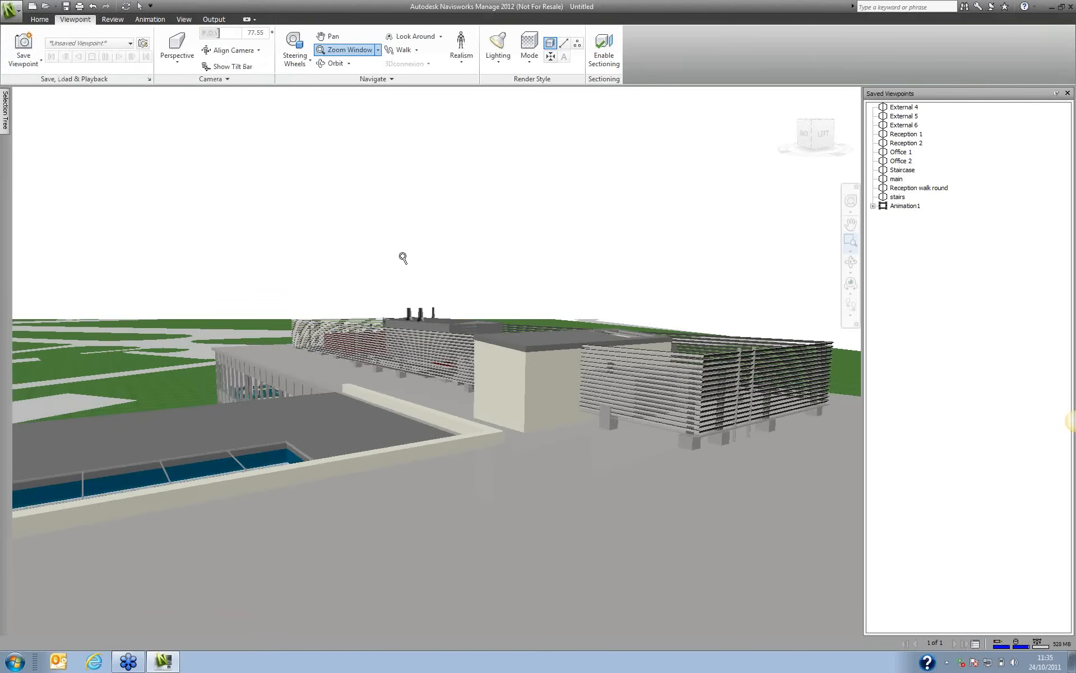
left_click(903, 125)
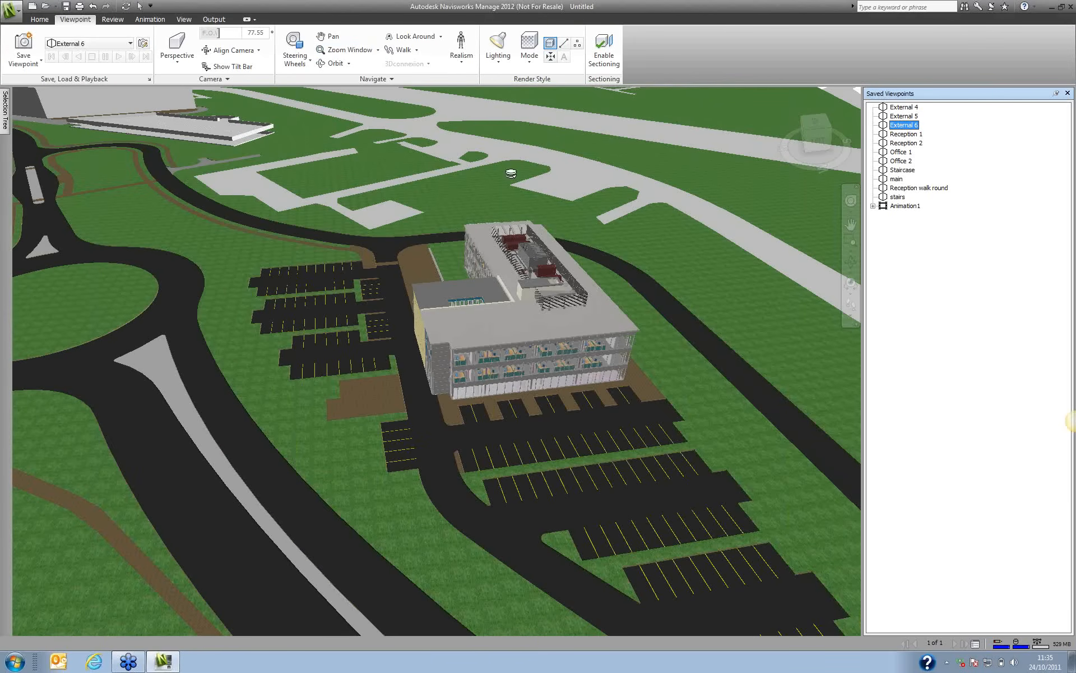
Open Clash.dwg from the clash detective folder inside Naviswork Demo.
left_click(40, 20)
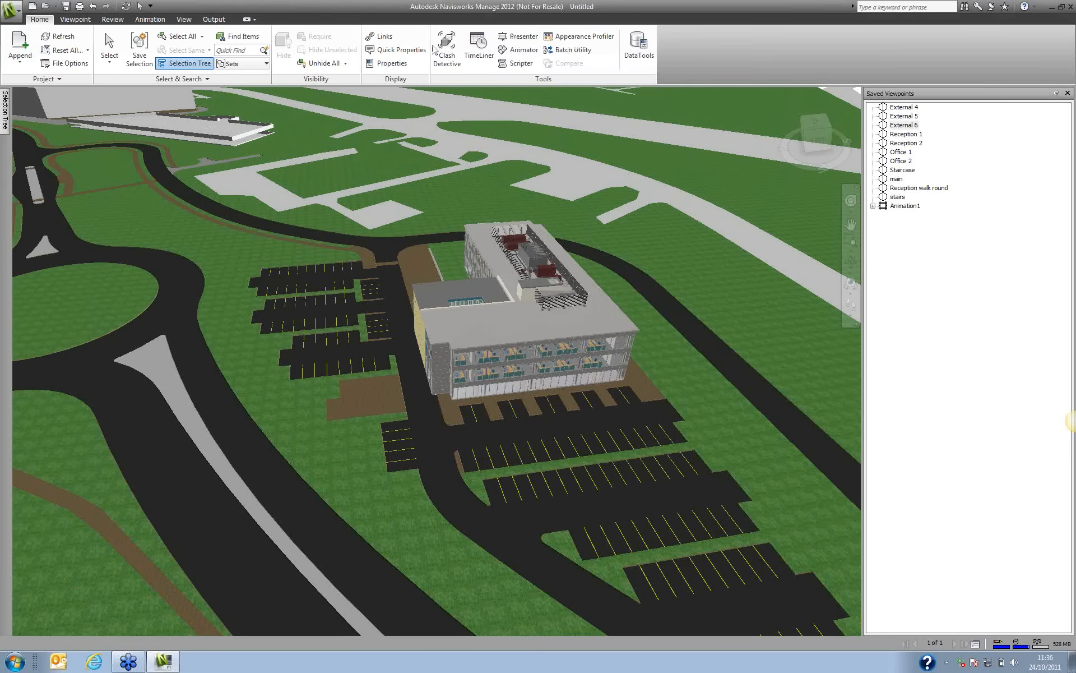
left_click(12, 11)
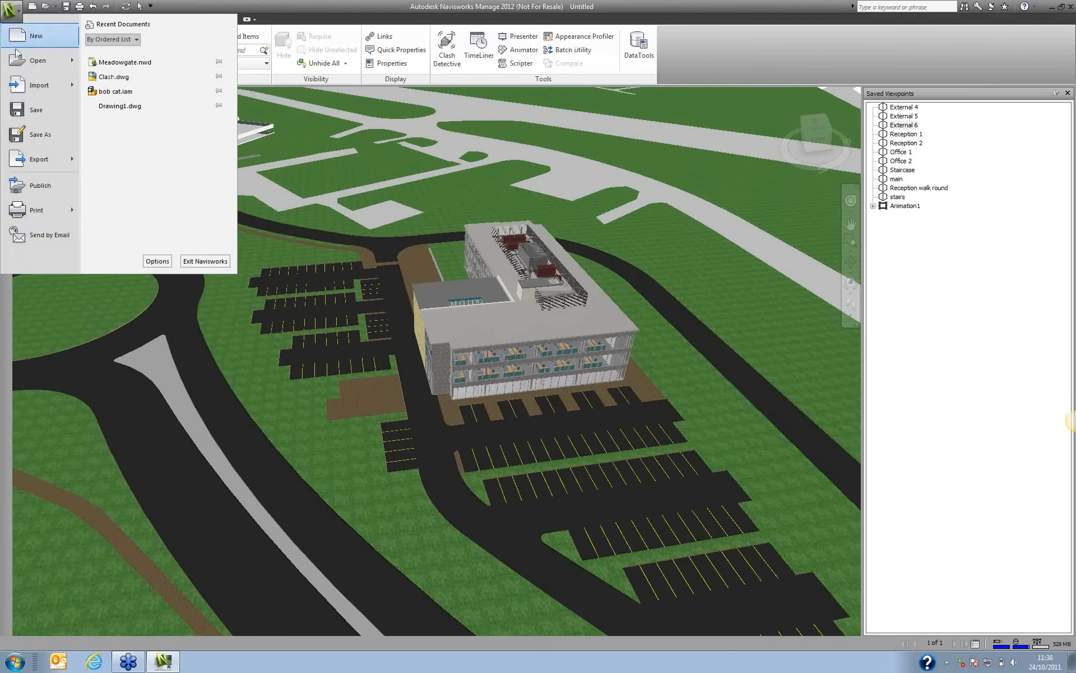
left_click(37, 69)
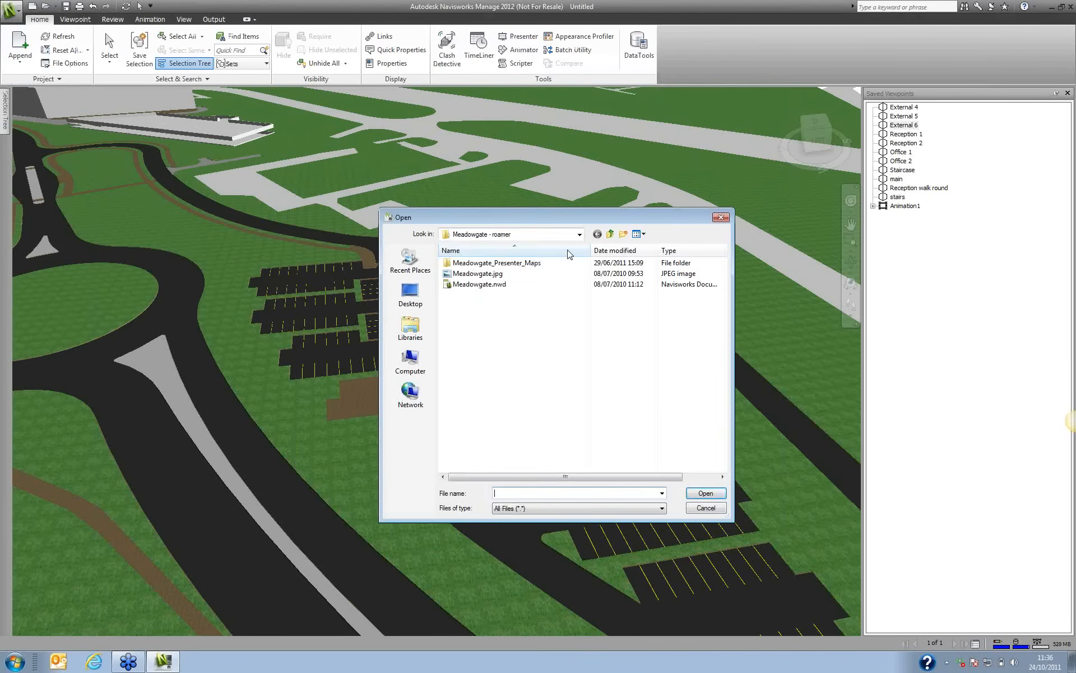
left_click(580, 235)
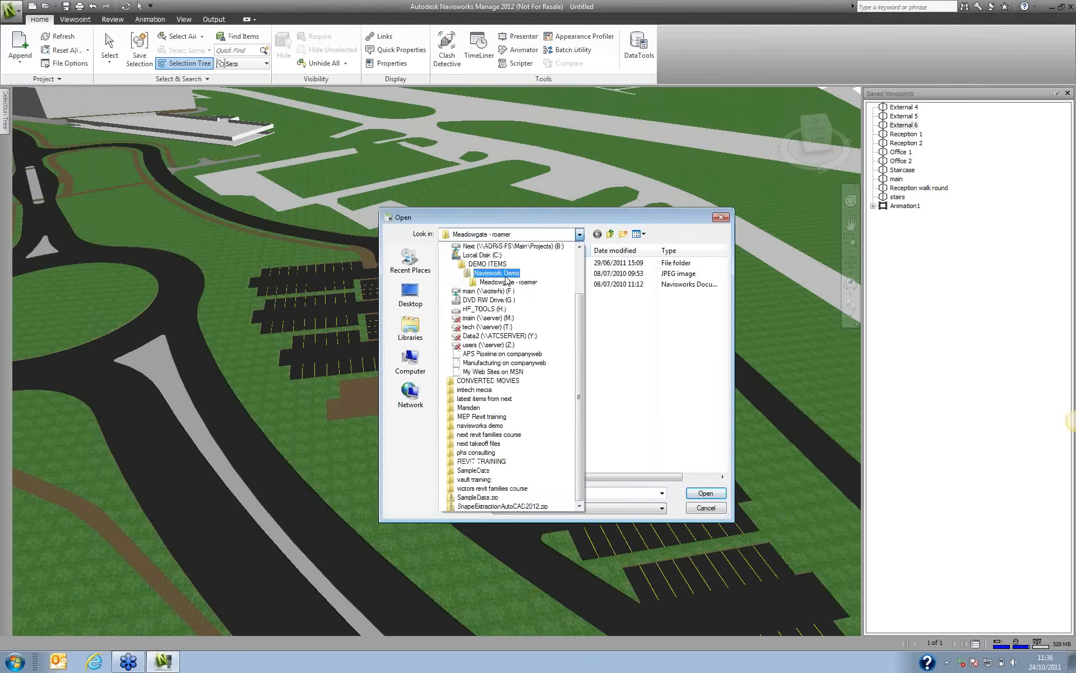
left_click(493, 274)
double_click(474, 262)
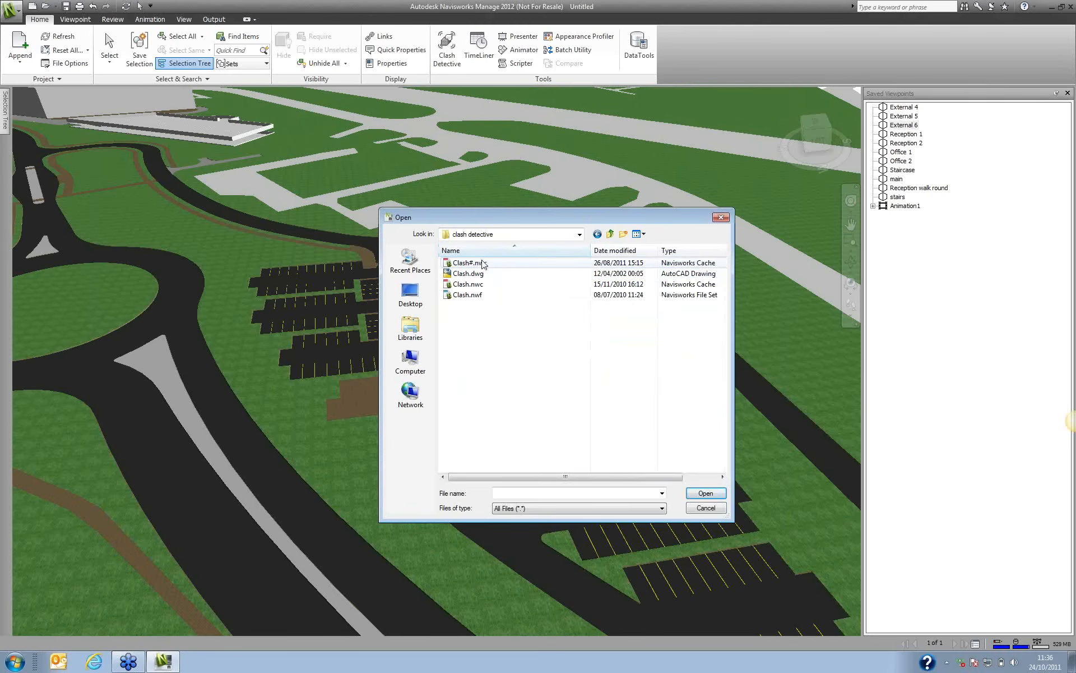
left_click(478, 274)
left_click(708, 493)
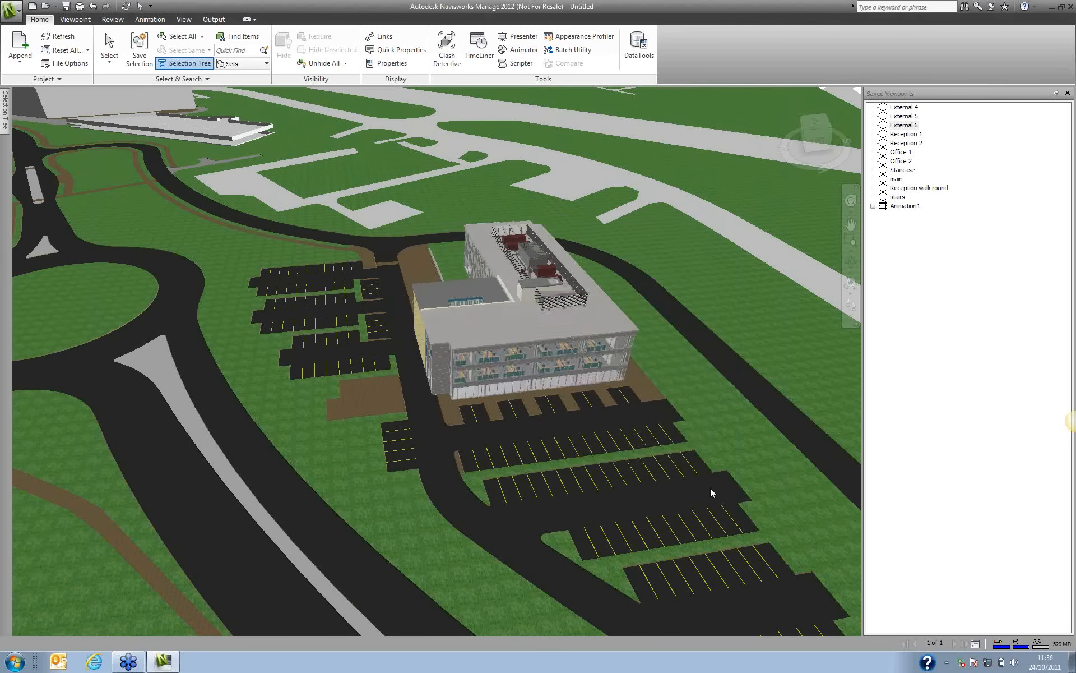
left_click(552, 368)
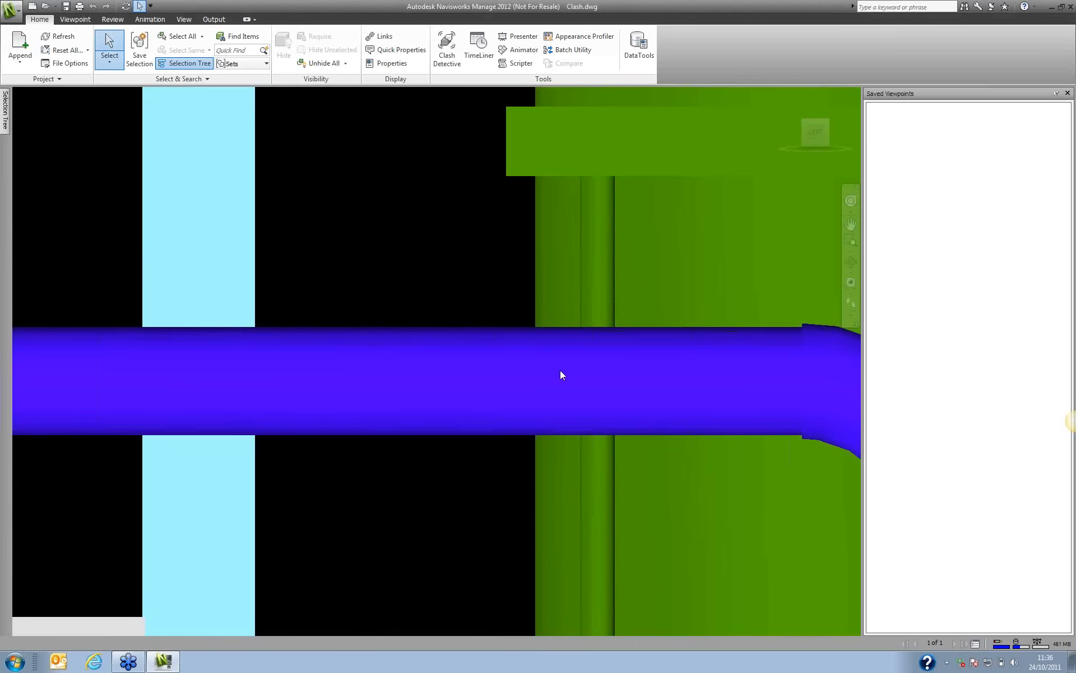
View the whole plant model from an angled overview and select the concrete base slab.
scroll(560, 370, "down", 5)
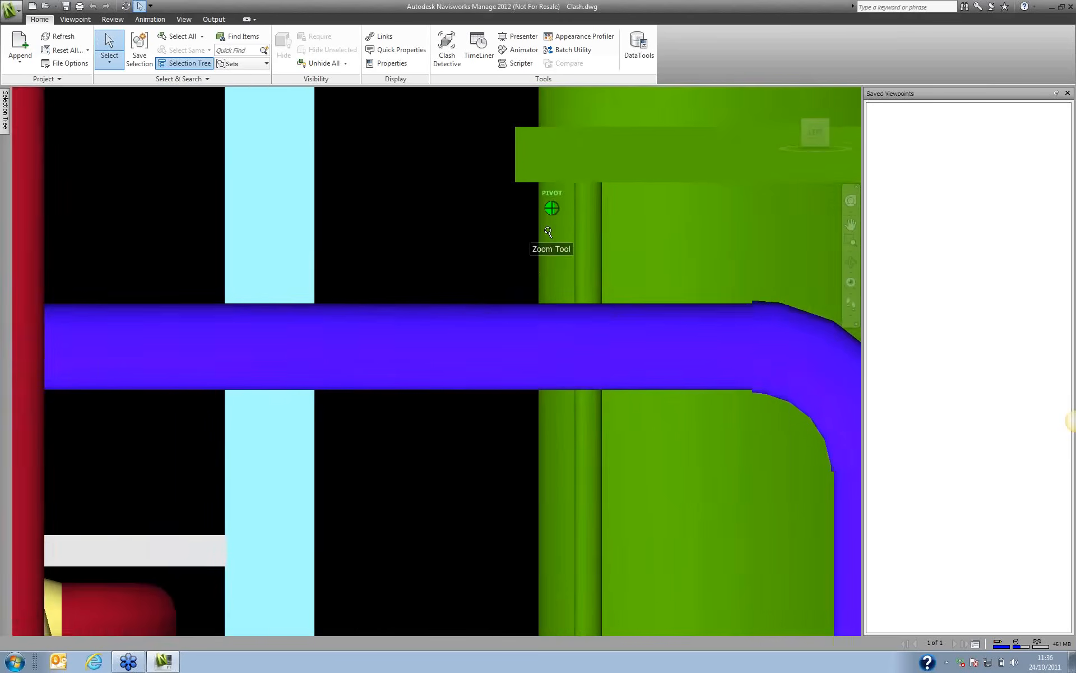
scroll(534, 269, "down", 10)
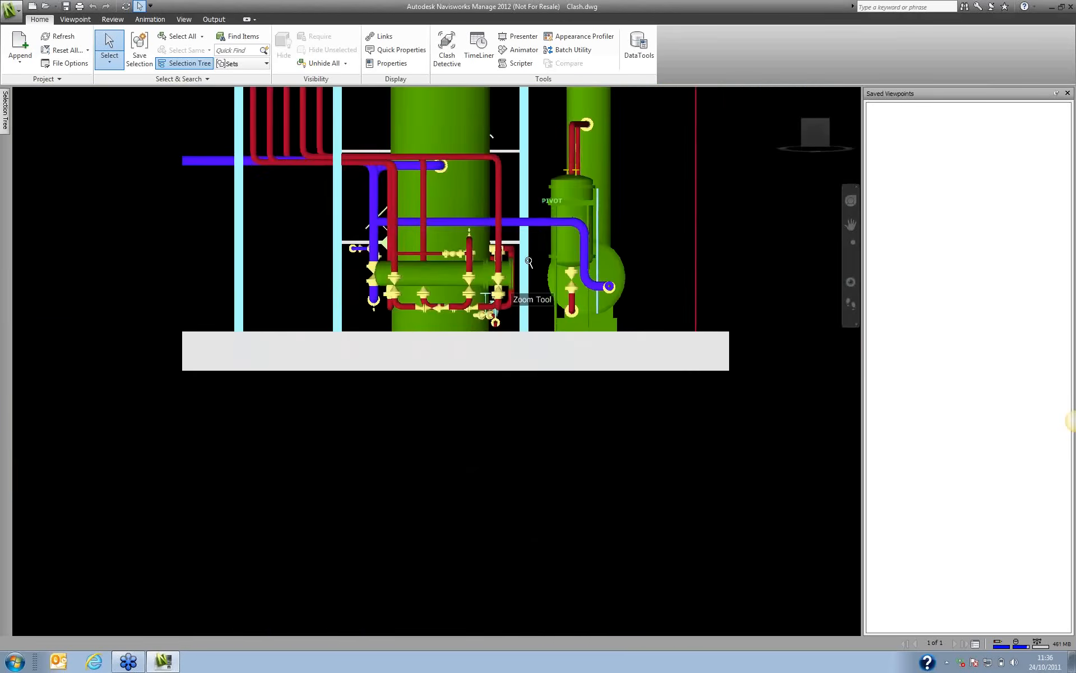
left_click(482, 258)
middle_click_drag(496, 254, 571, 497, "shift")
key("Escape")
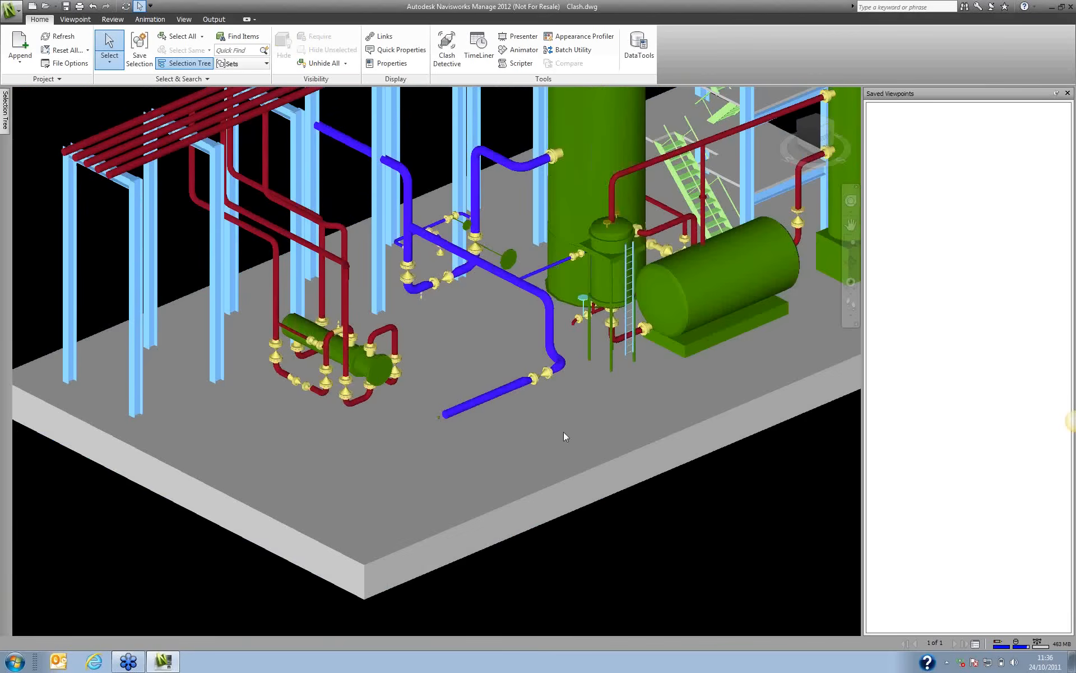
left_click(563, 435)
scroll(552, 469, "down", 5)
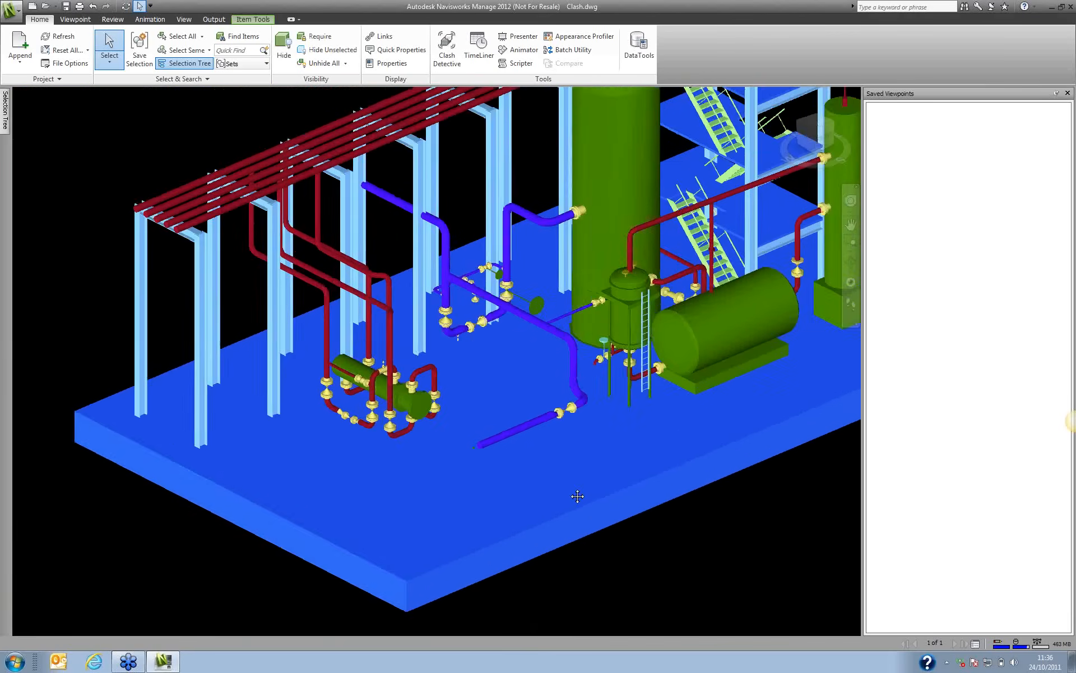
scroll(577, 496, "down", 1)
key("ctrl")
key("ctrl")
key("ctrl")
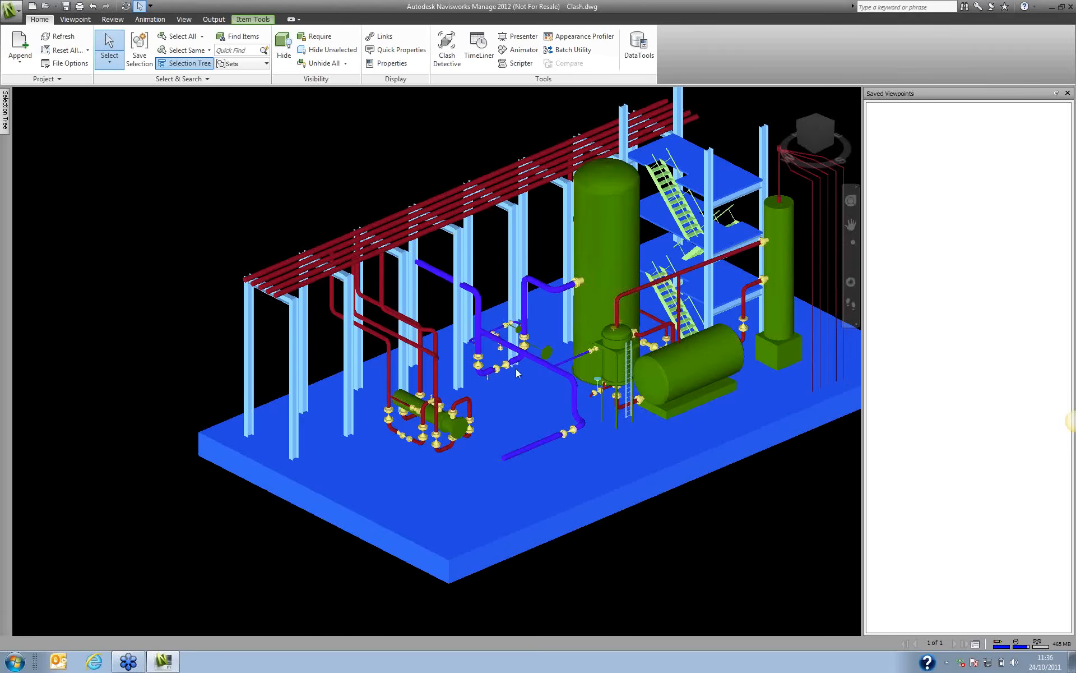
middle_click_drag(520, 399, 475, 398)
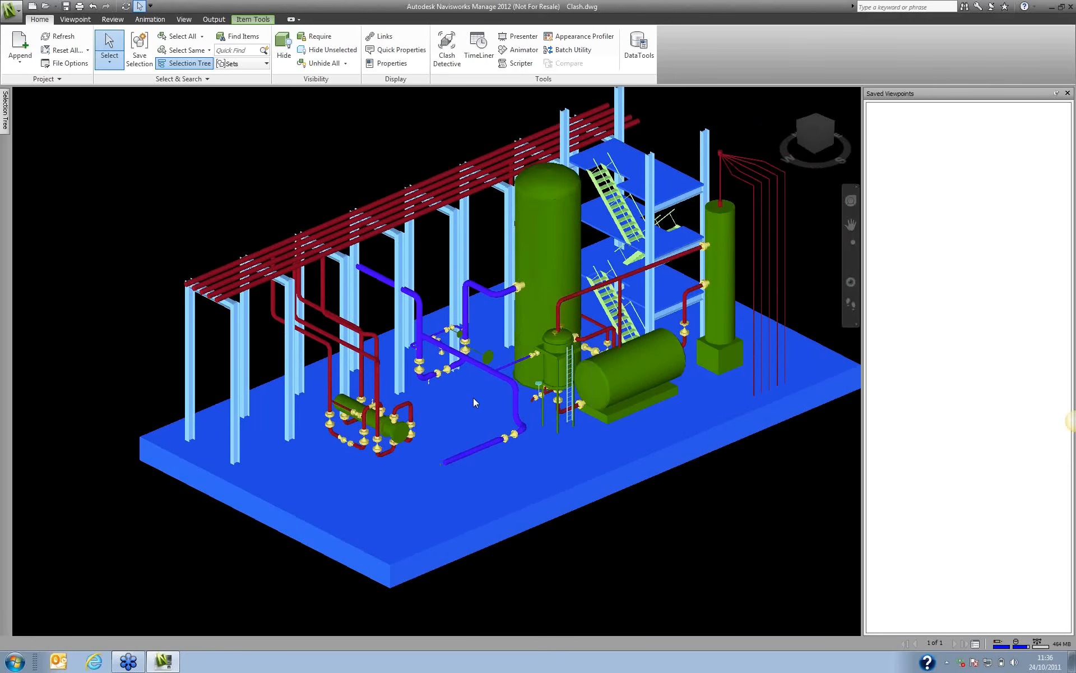
Open the Clash Detective and review the batch test list and the rules for ignoring clashes.
left_click(447, 50)
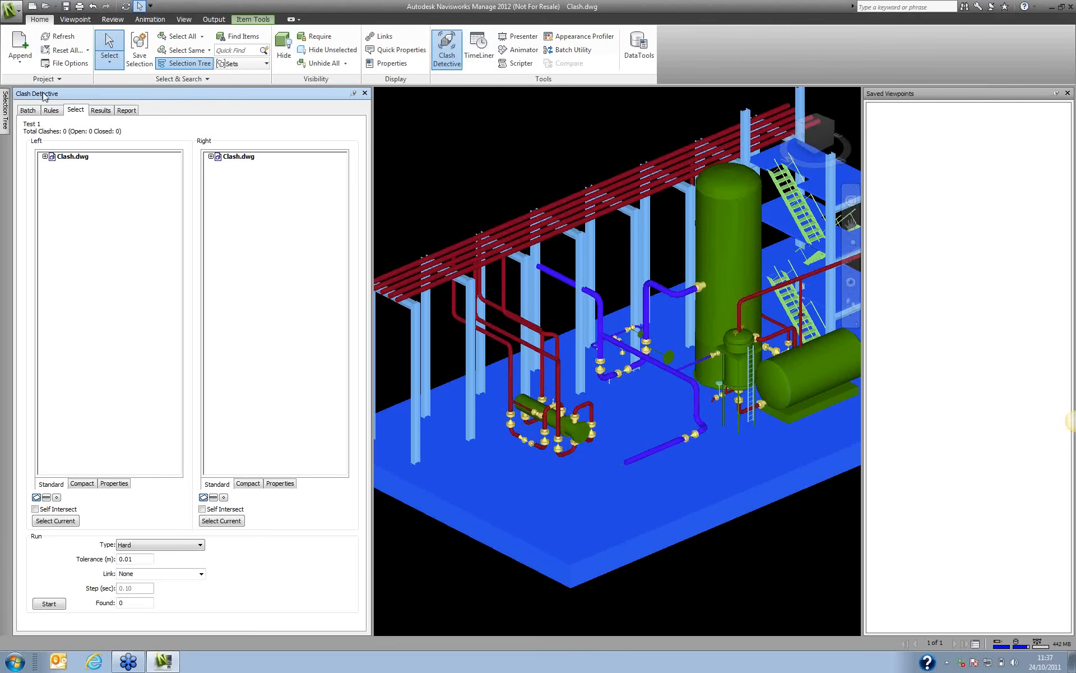
left_click(27, 111)
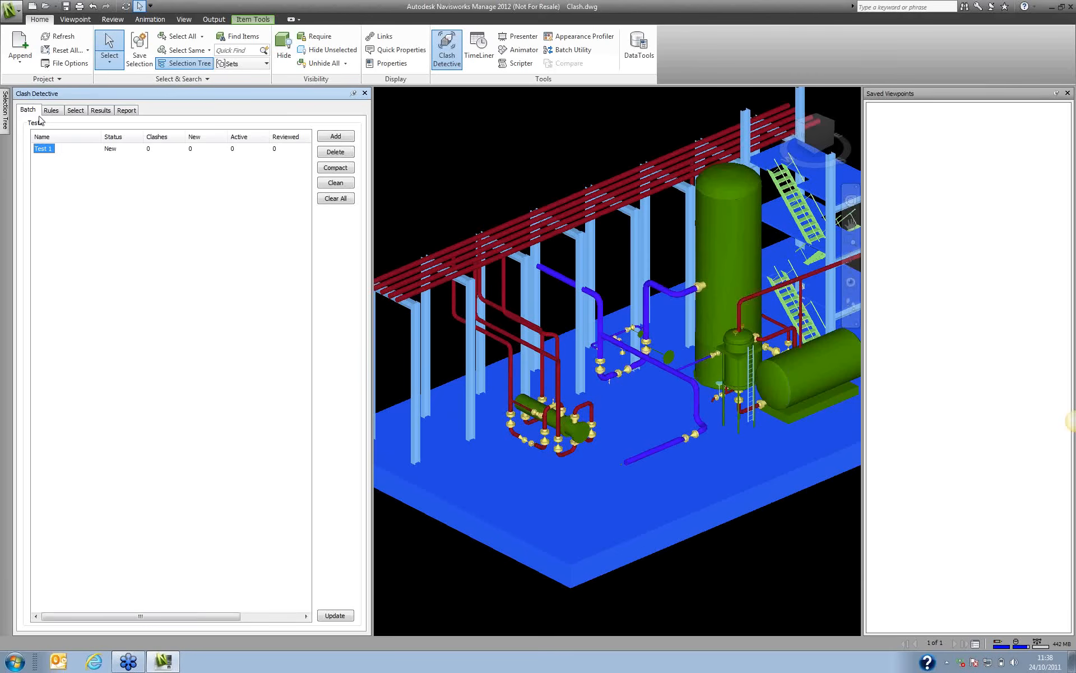
left_click(46, 112)
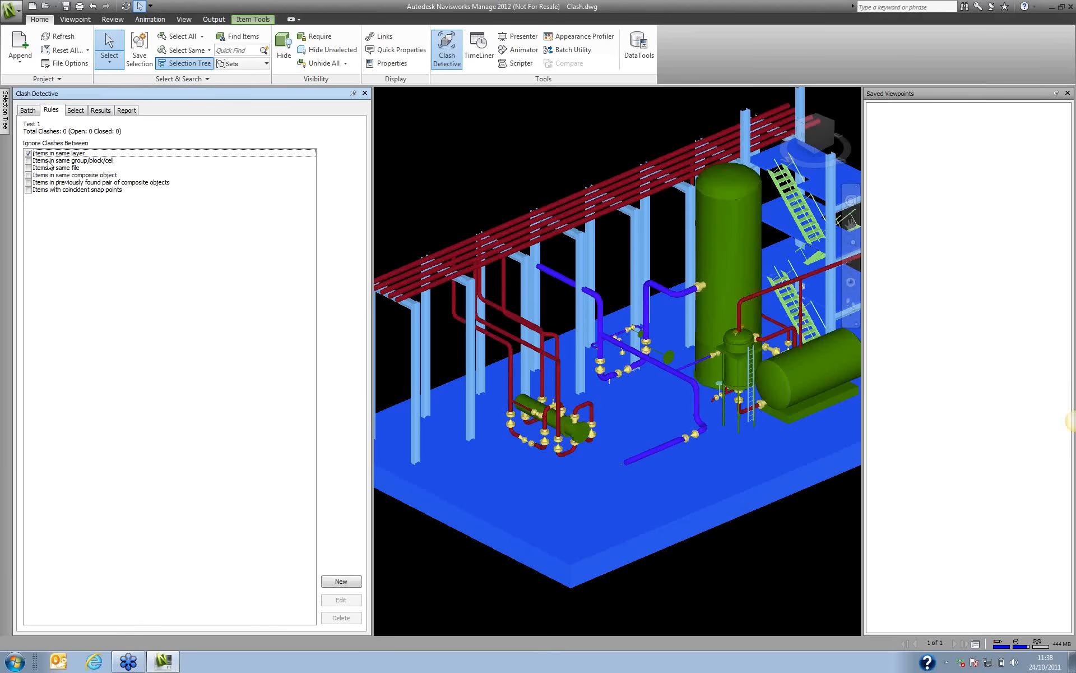
Choose the PIPING_2 layer of Clash.dwg as the left clash set and select it in the model.
left_click(82, 110)
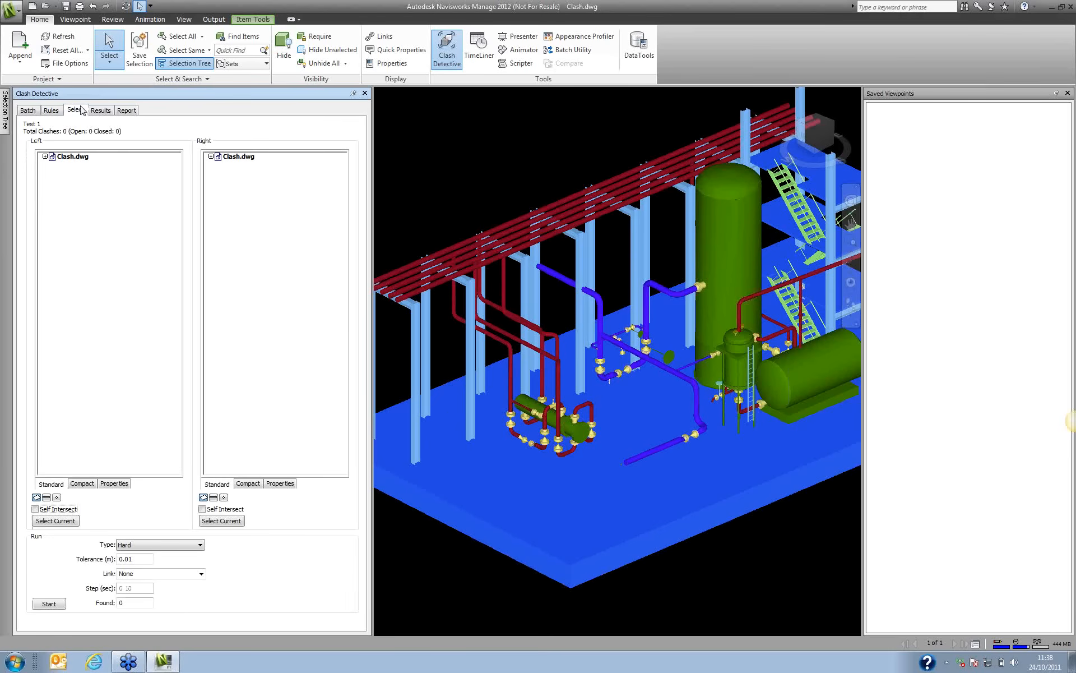
left_click(44, 156)
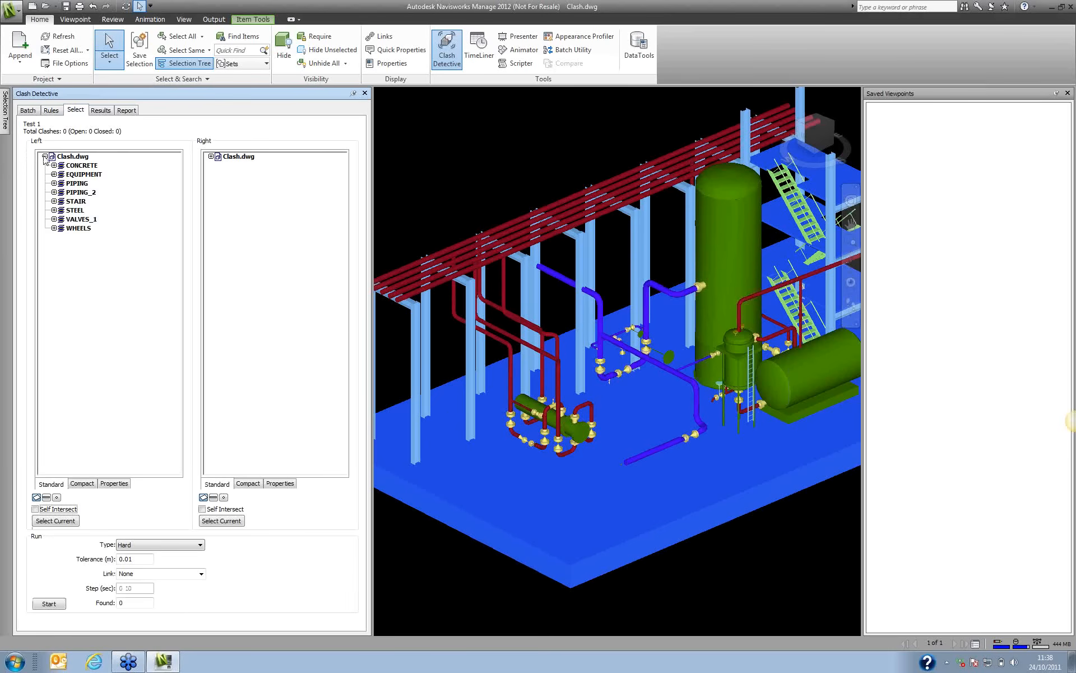
left_click(78, 192)
right_click(80, 193)
left_click(109, 199)
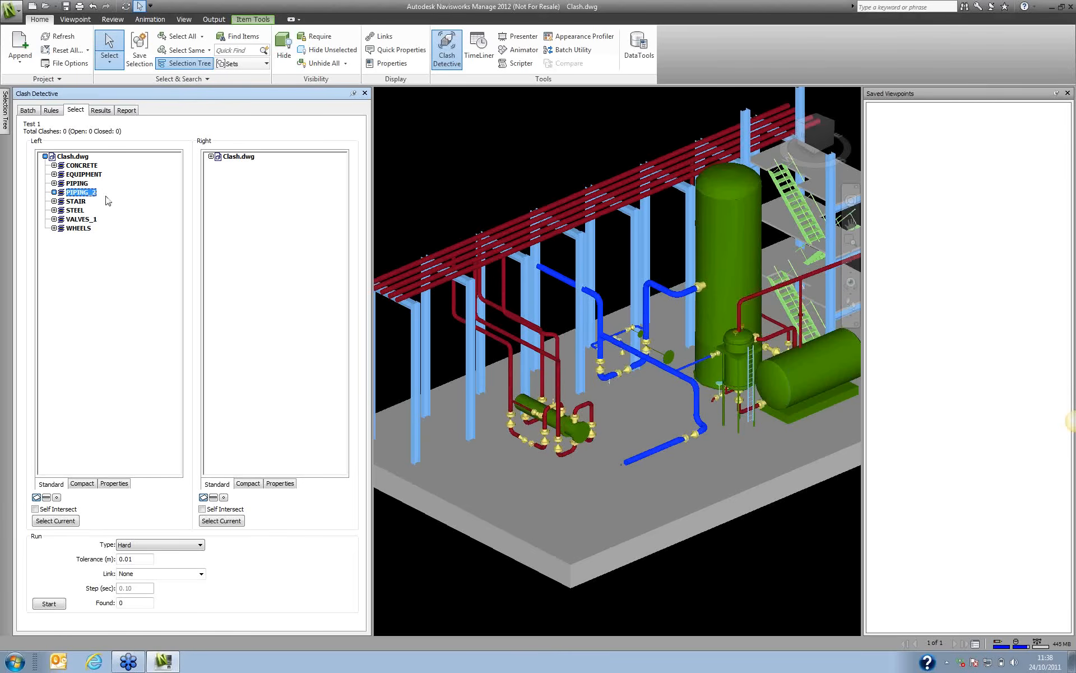
Choose the STEEL layer of Clash.dwg as the right clash set and select it in the model.
left_click(211, 156)
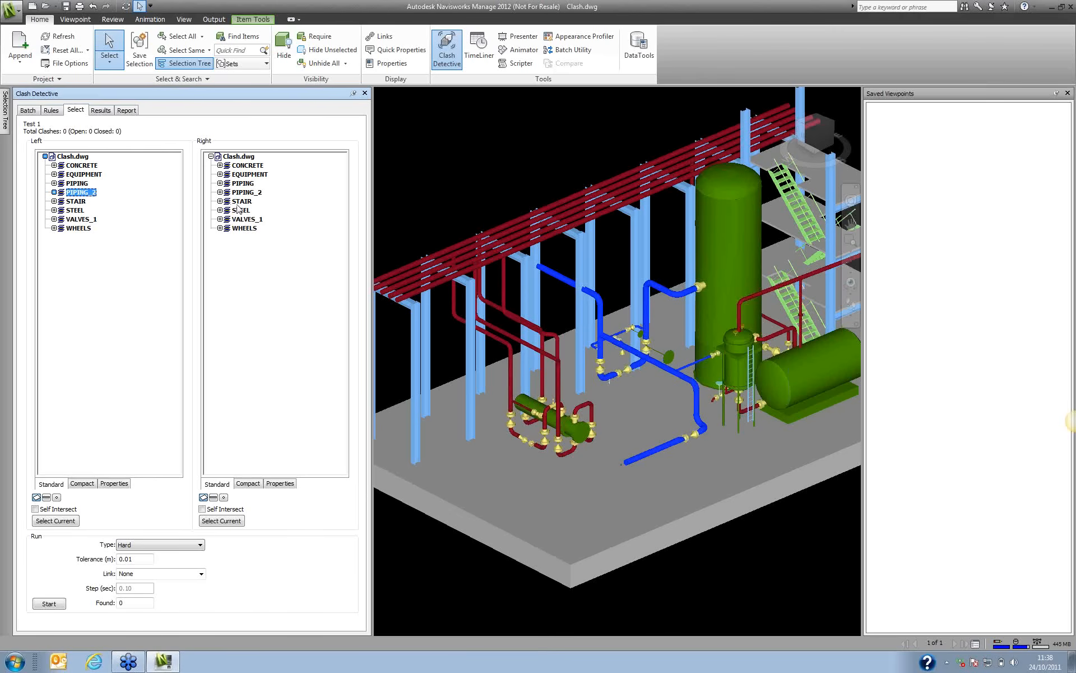
right_click(237, 210)
left_click(250, 217)
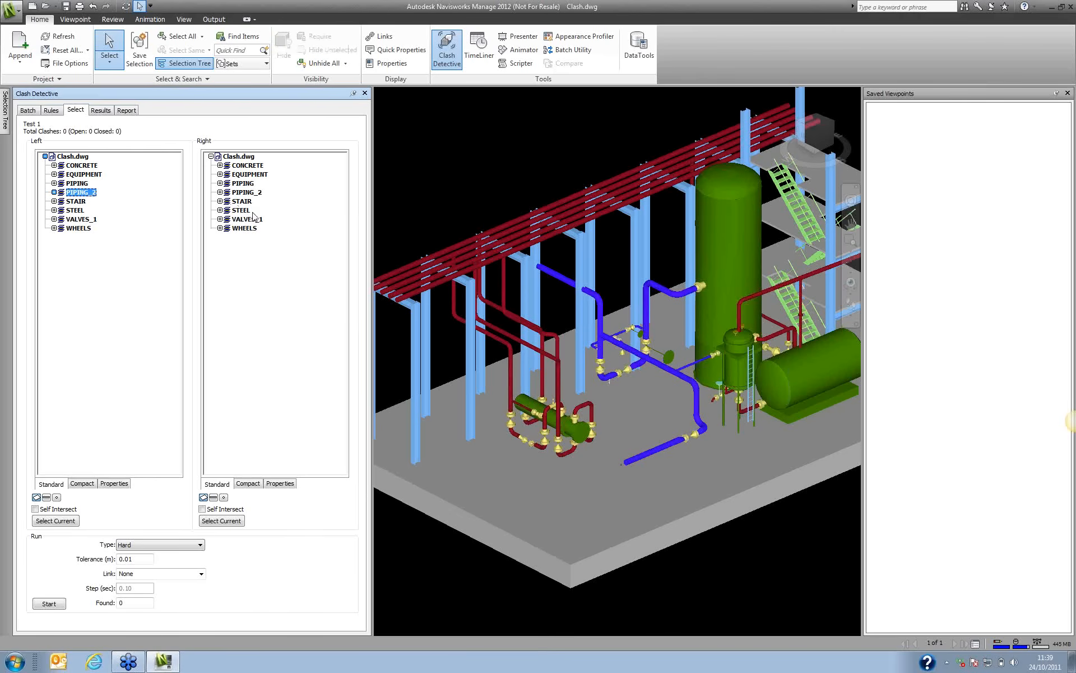
right_click(248, 215)
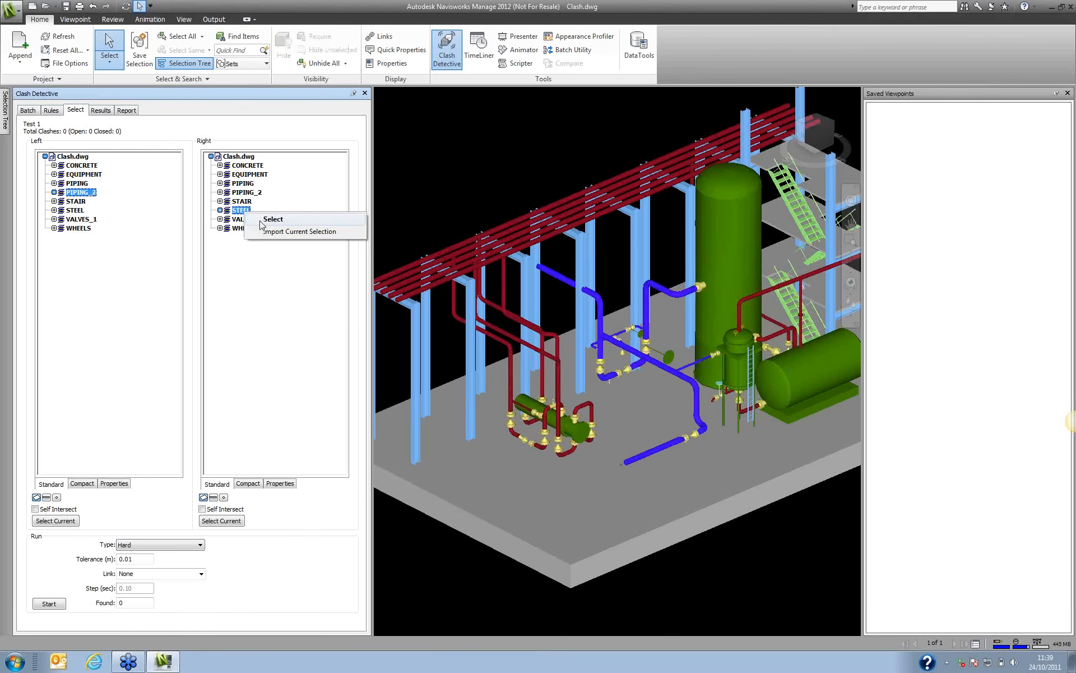
left_click(260, 223)
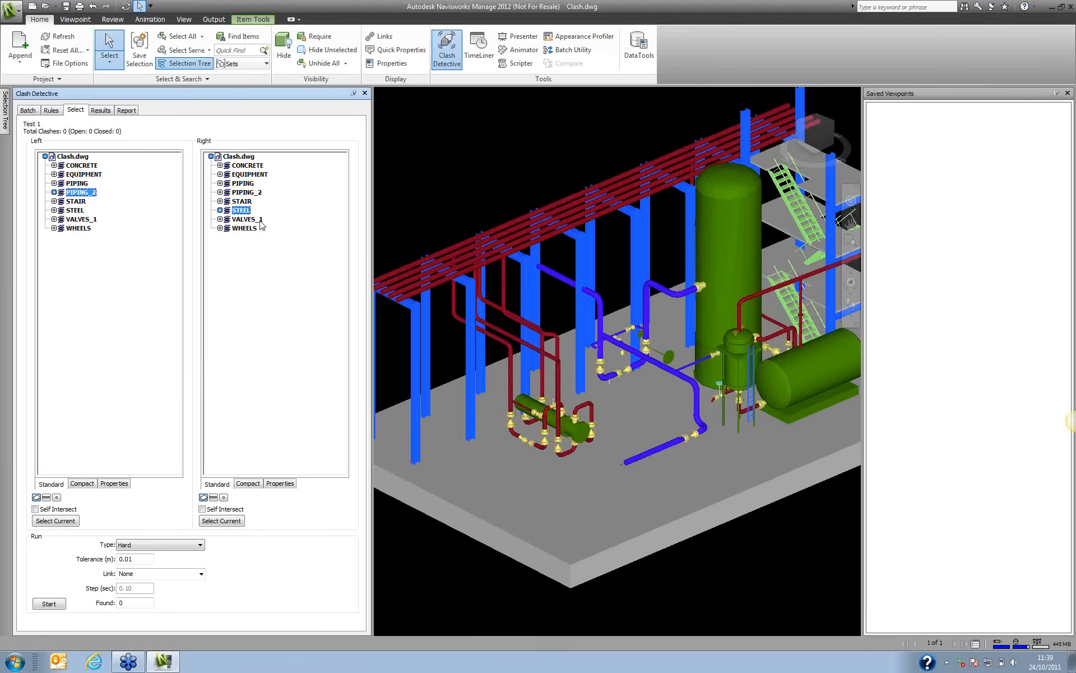
Run a Hard clash test between PIPING_2 and STEEL, and highlight each layer in the model to check the sets.
left_click(150, 543)
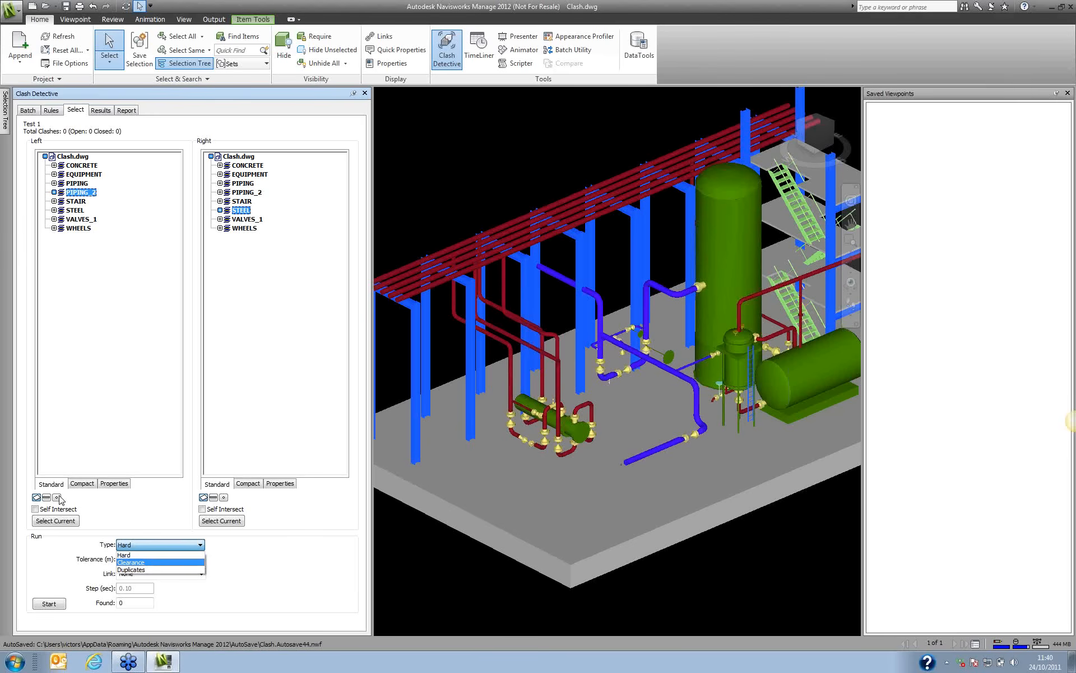
left_click(129, 555)
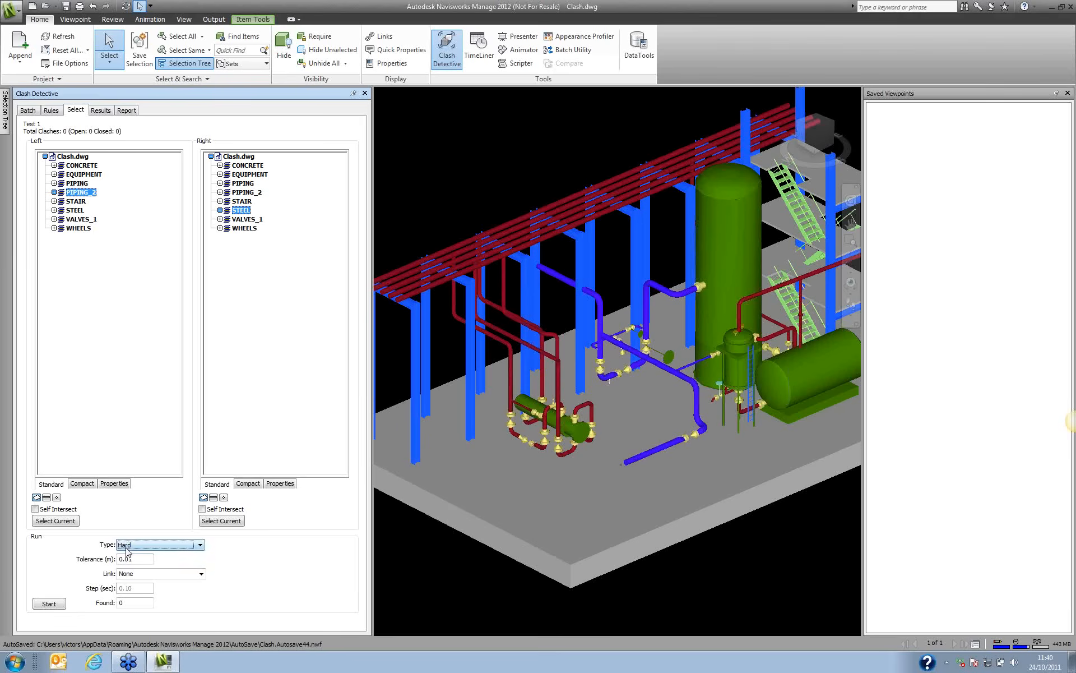
left_click(52, 604)
double_click(140, 557)
right_click(84, 196)
left_click(106, 202)
right_click(239, 210)
left_click(266, 217)
Turn off the rule that ignores clashes between items in the same layer and check the test results.
left_click(52, 111)
left_click(42, 153)
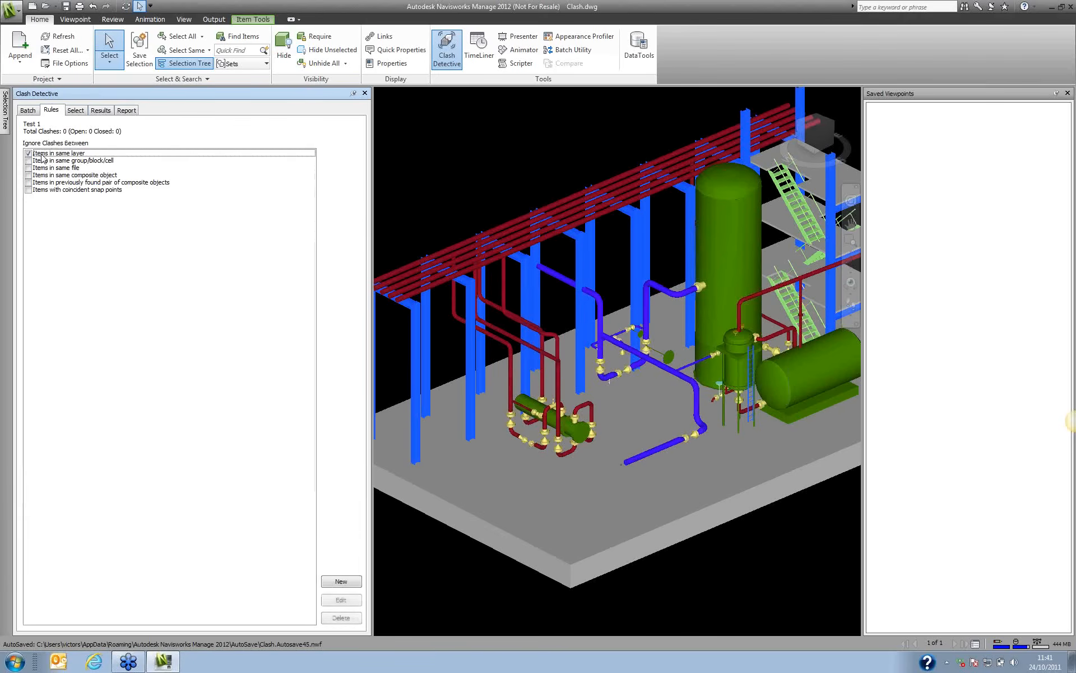
left_click(28, 153)
left_click(100, 111)
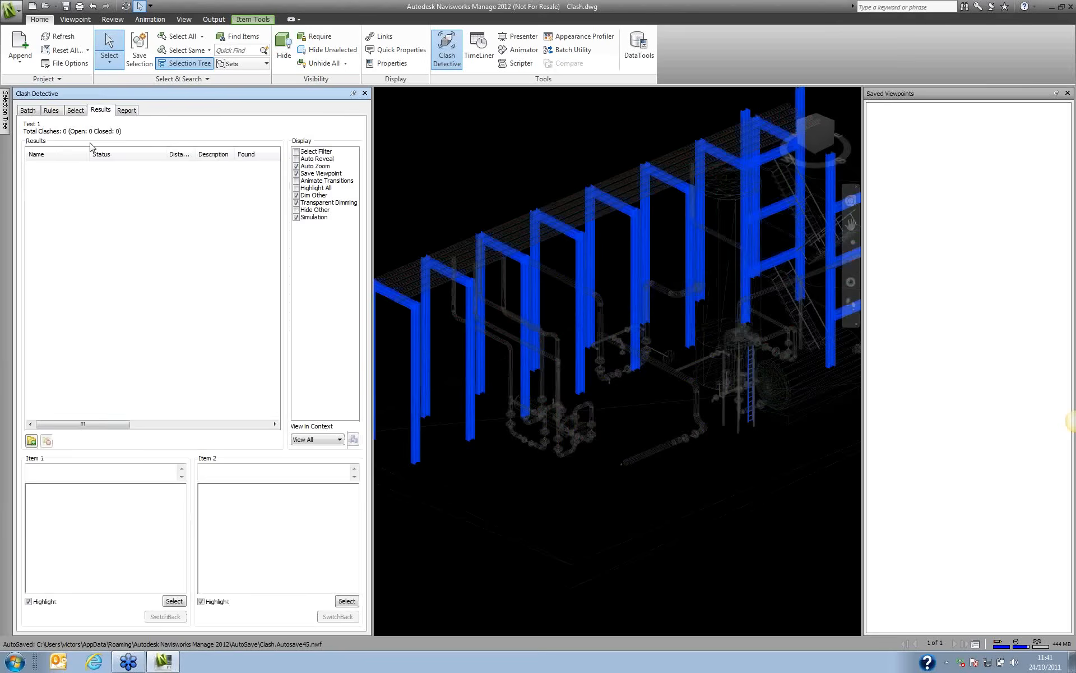
Rerun the PIPING_2 against STEEL clash test, including with the tolerance set to 0.10 m.
left_click(72, 111)
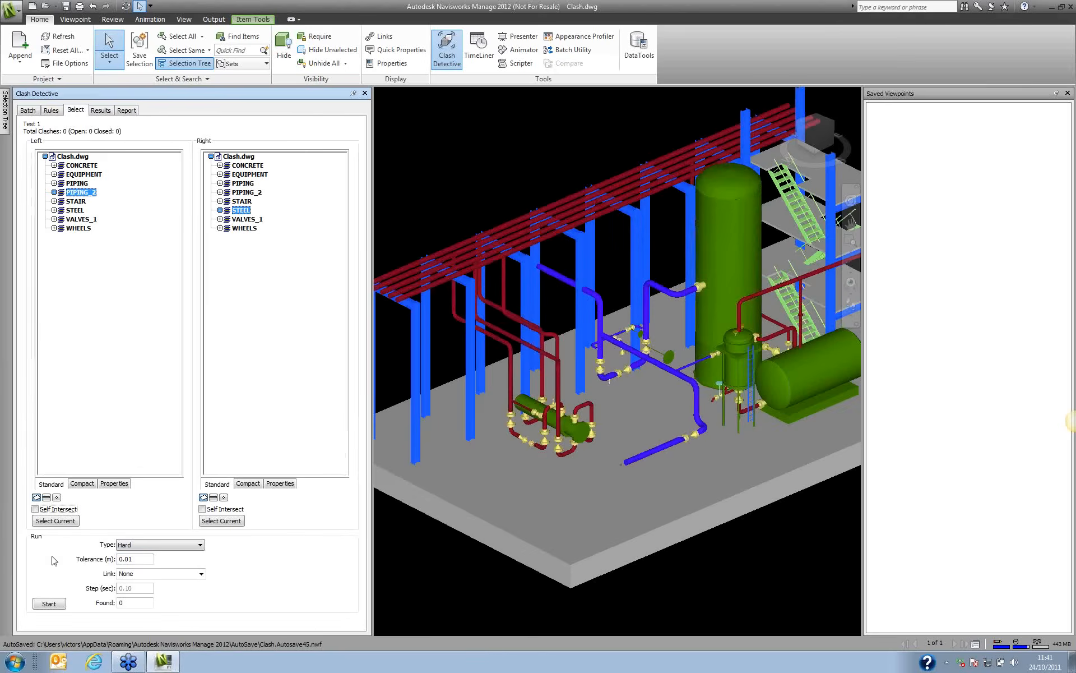
left_click(47, 603)
left_click_drag(141, 558, 100, 558)
type(".")
left_click(47, 604)
Select the PIPING_2 pipework in the model and rerun the Hard clash test.
left_click(594, 292)
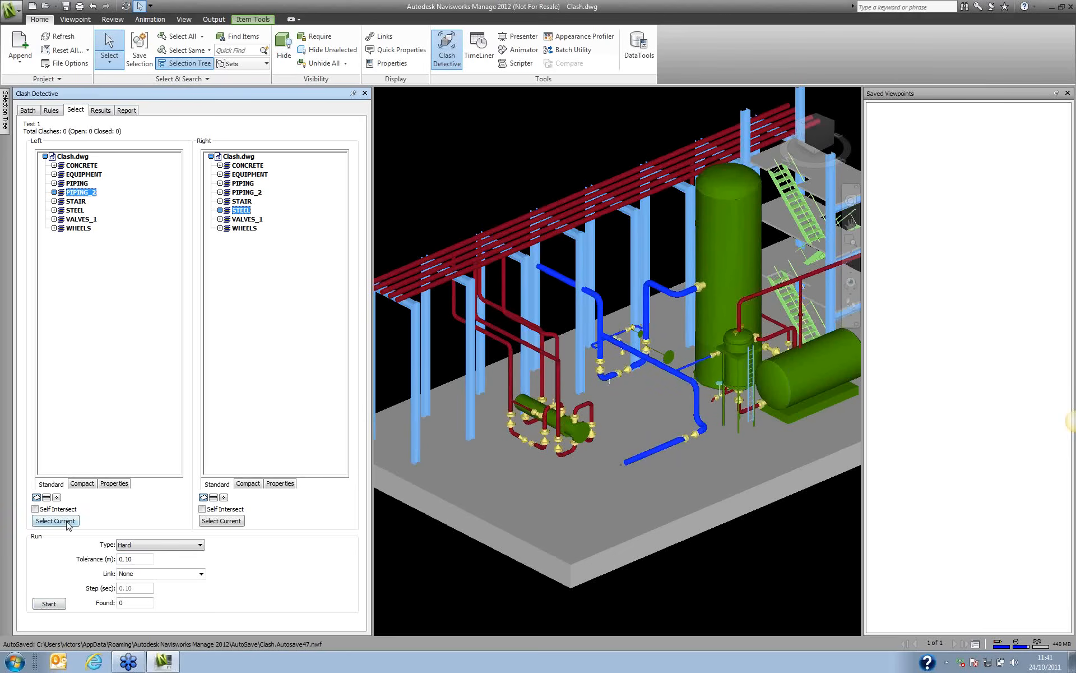
left_click(53, 603)
right_click(70, 194)
left_click(97, 203)
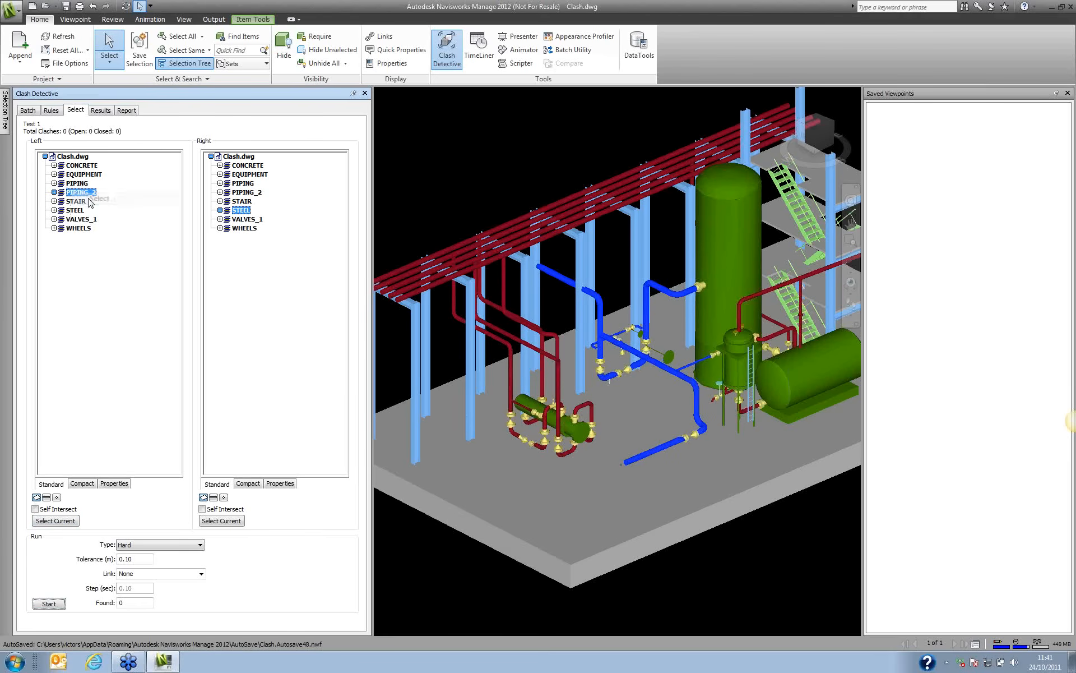
left_click(63, 604)
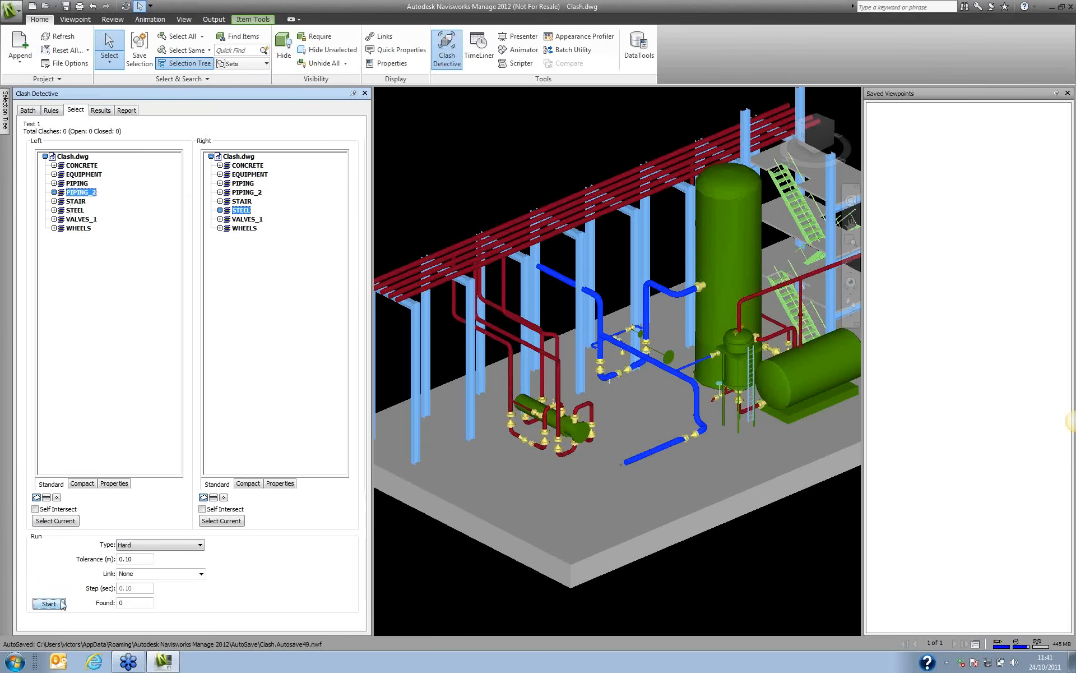
Keep the clash type as Hard, set the tolerance to 0.01 m, and select the PIPING_2 layer in the model.
left_click(175, 545)
left_click(135, 554)
key("Tab")
key("BackSpace")
key("Tab")
right_click(75, 191)
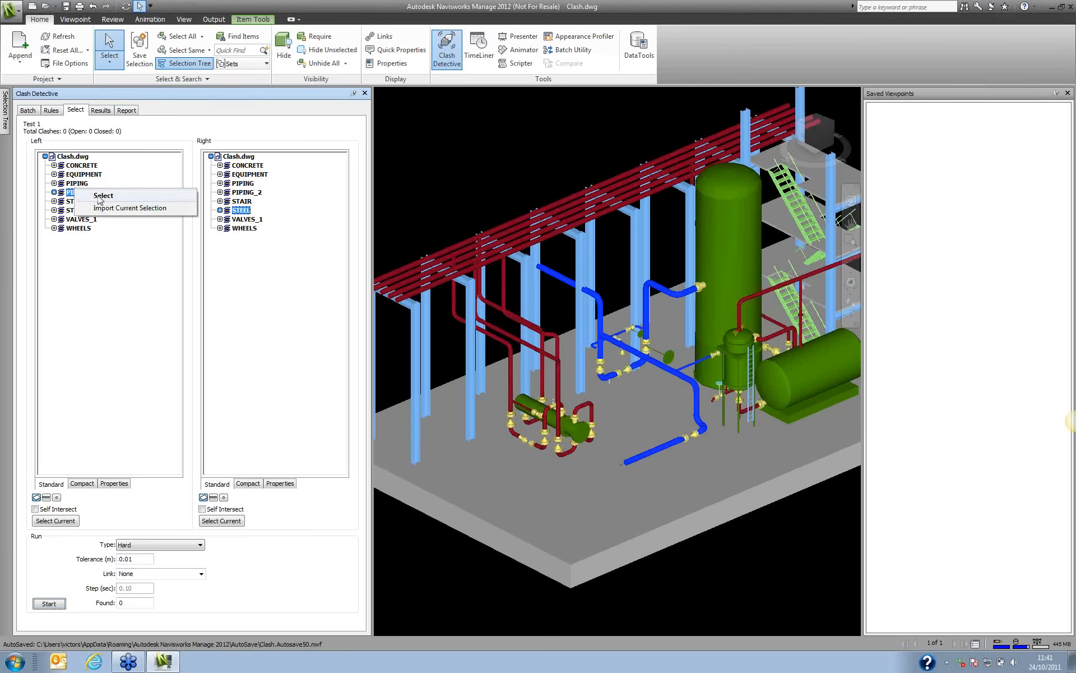
left_click(100, 196)
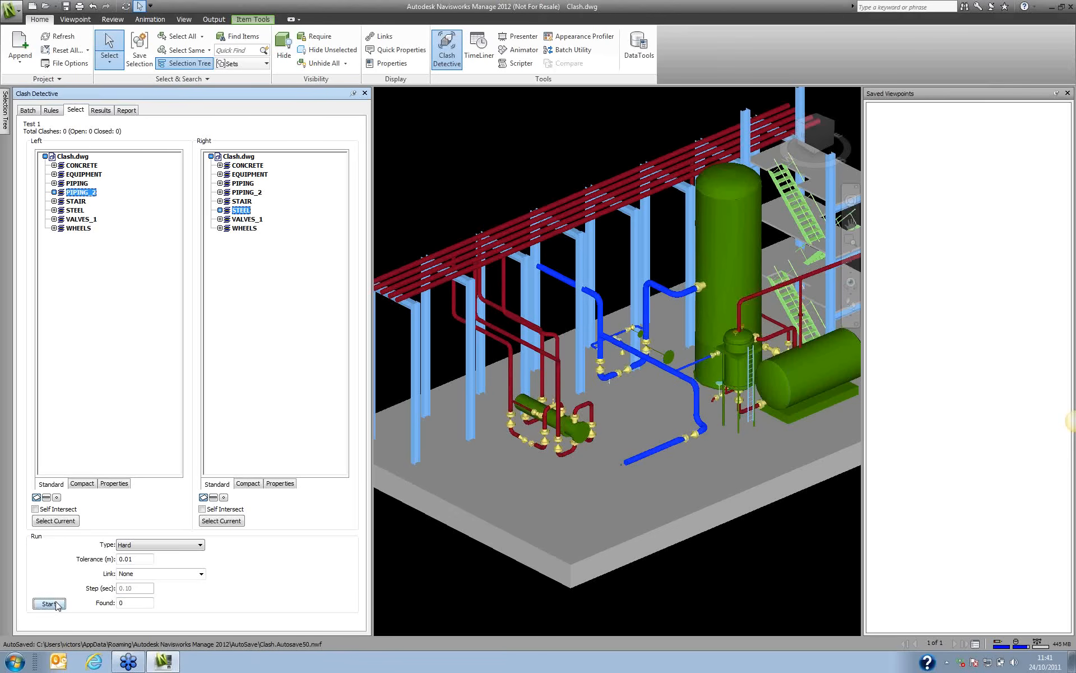
Highlight PIPING_2 in the model and check the batch list and ignore rules of the clash test.
right_click(85, 194)
left_click(110, 201)
left_click(37, 114)
left_click(335, 183)
left_click(56, 111)
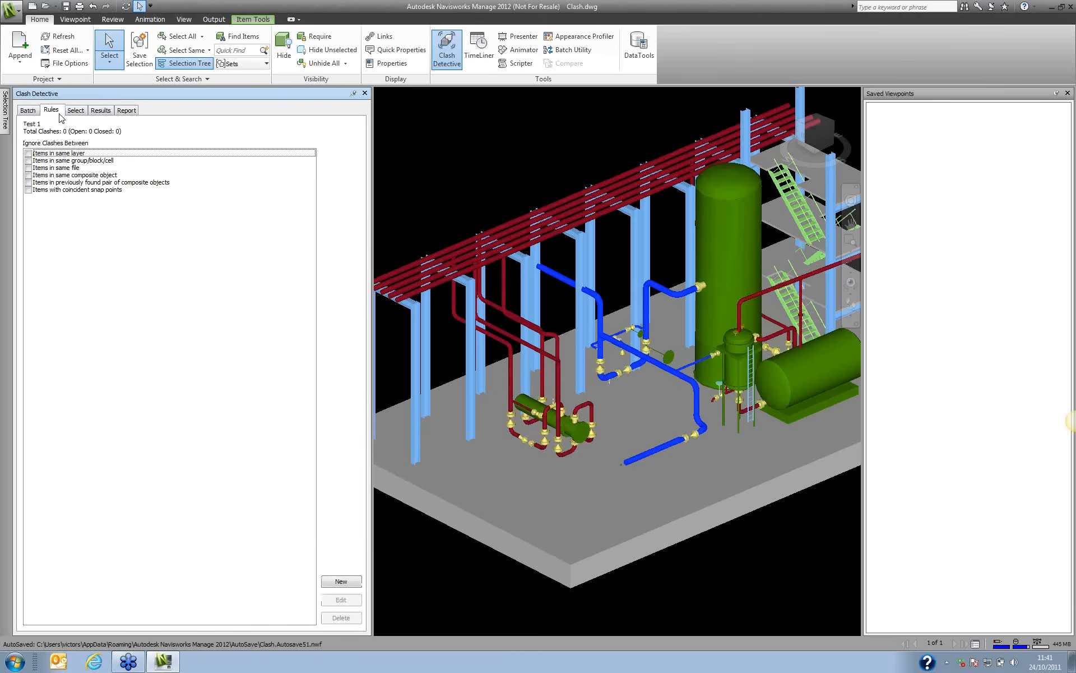
left_click(75, 111)
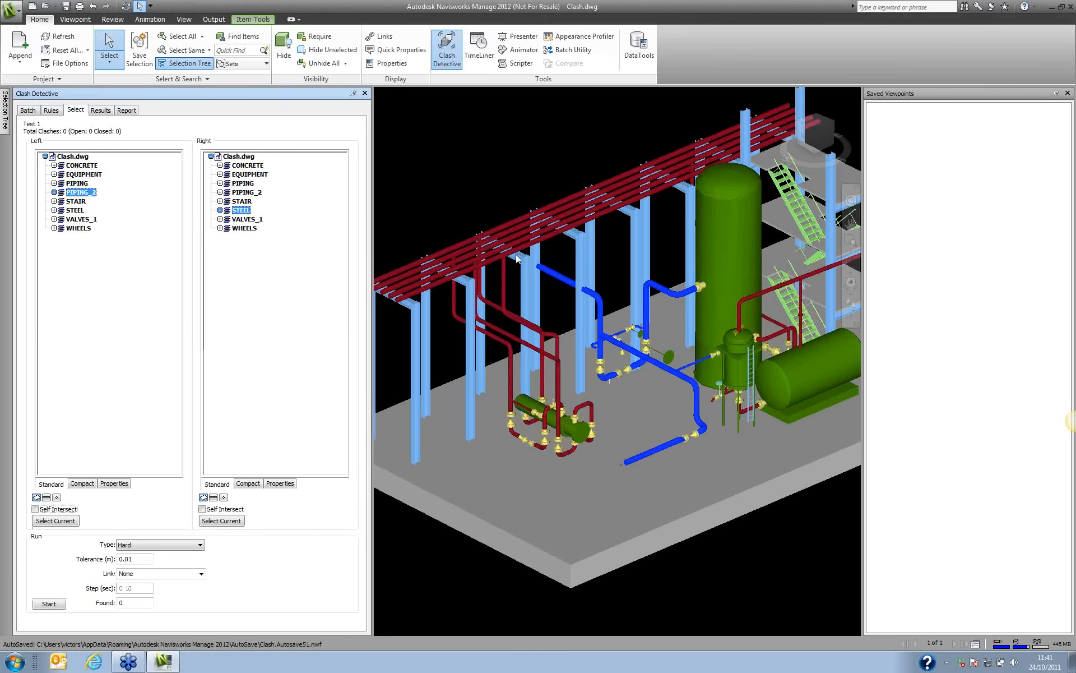
Hide the Selection Tree and check the selection resolution options, keeping Layer.
left_click(223, 68)
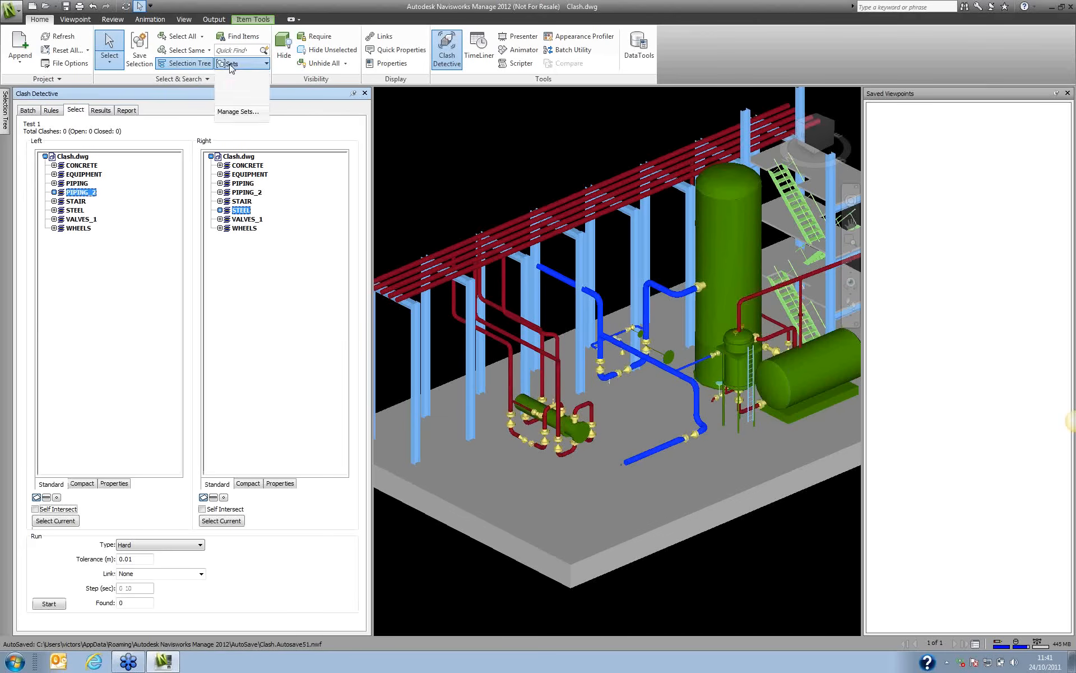
left_click(211, 65)
left_click(205, 79)
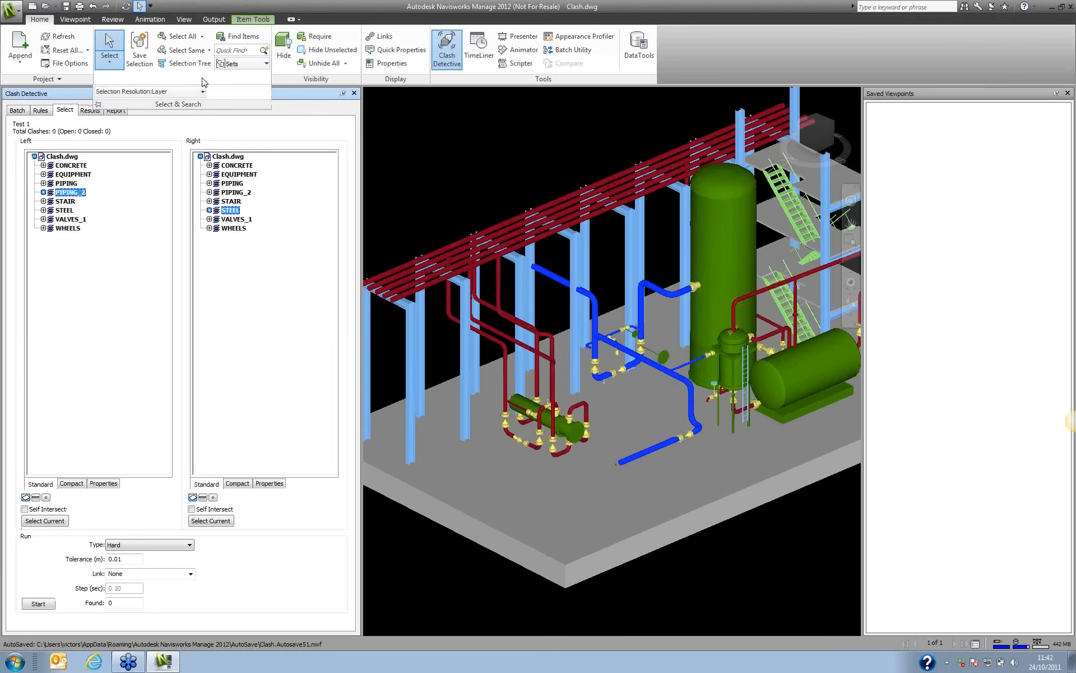
left_click(201, 91)
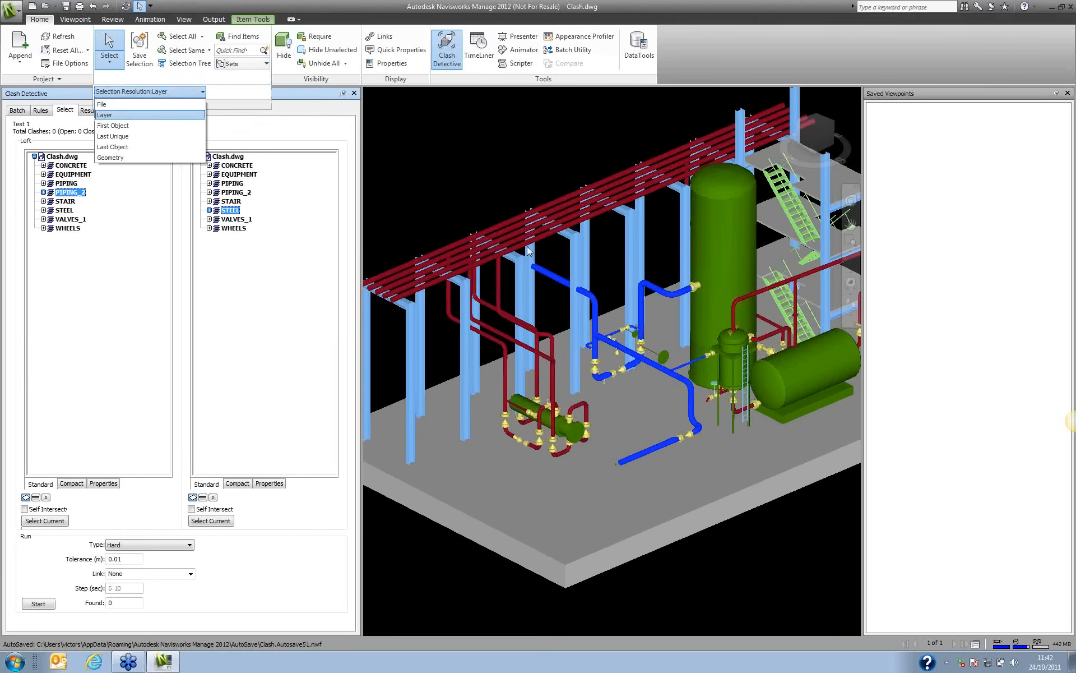
left_click(537, 270)
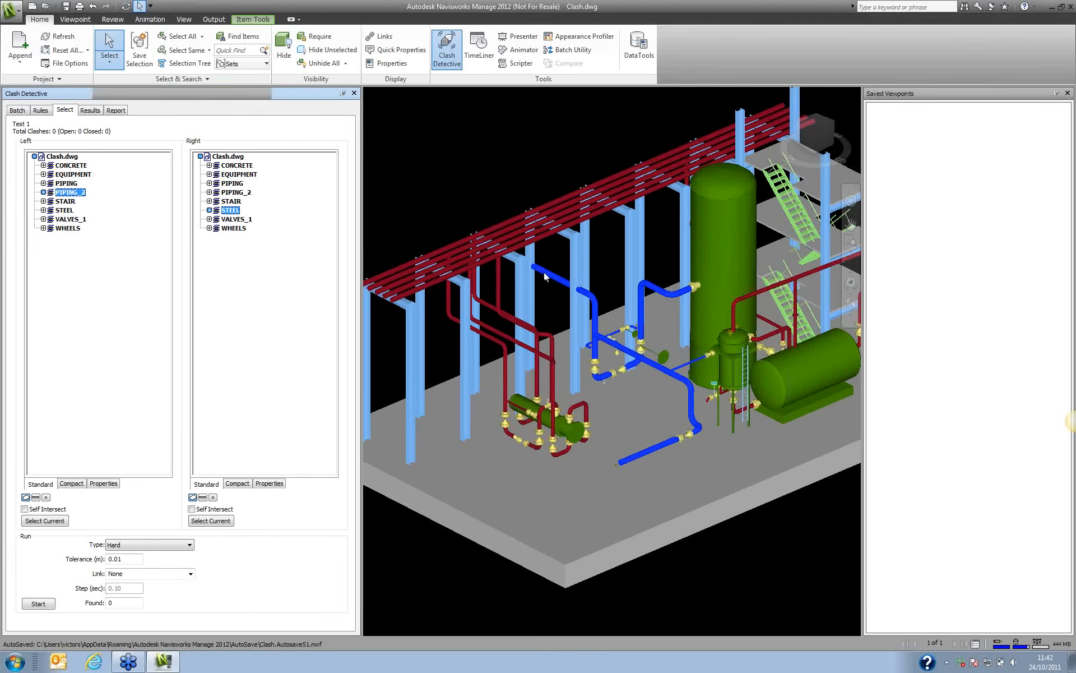
Assign the steel columns picked in the model to the left clash set and the PIPING_2 pipework to the right set.
left_click(303, 356)
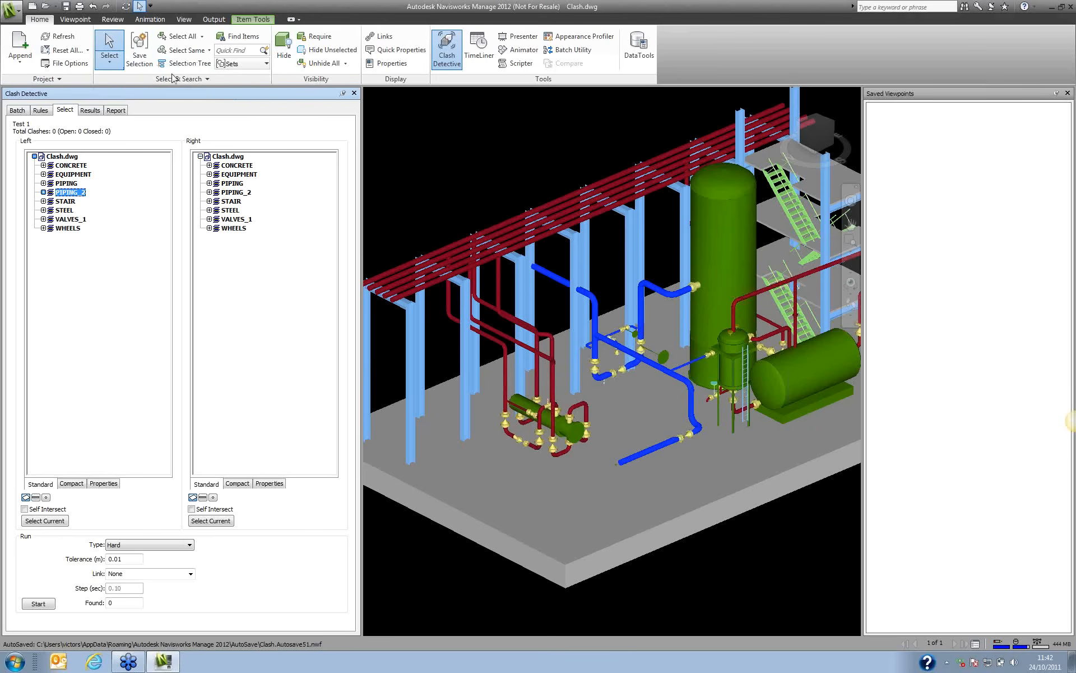
left_click(460, 295)
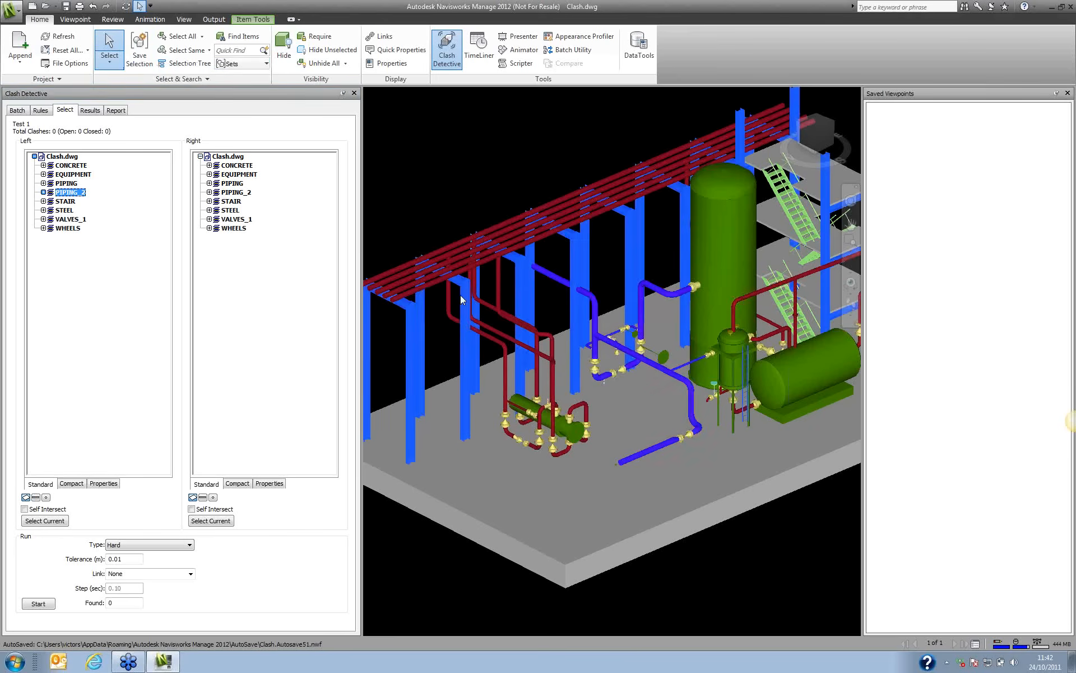
left_click(40, 522)
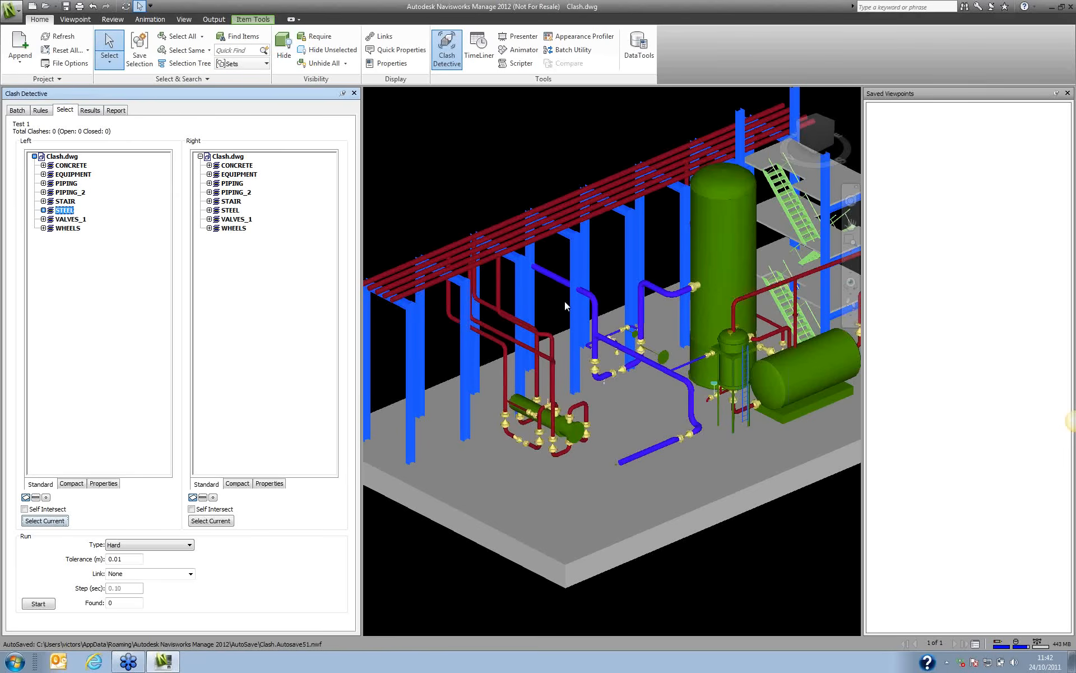
left_click(563, 282)
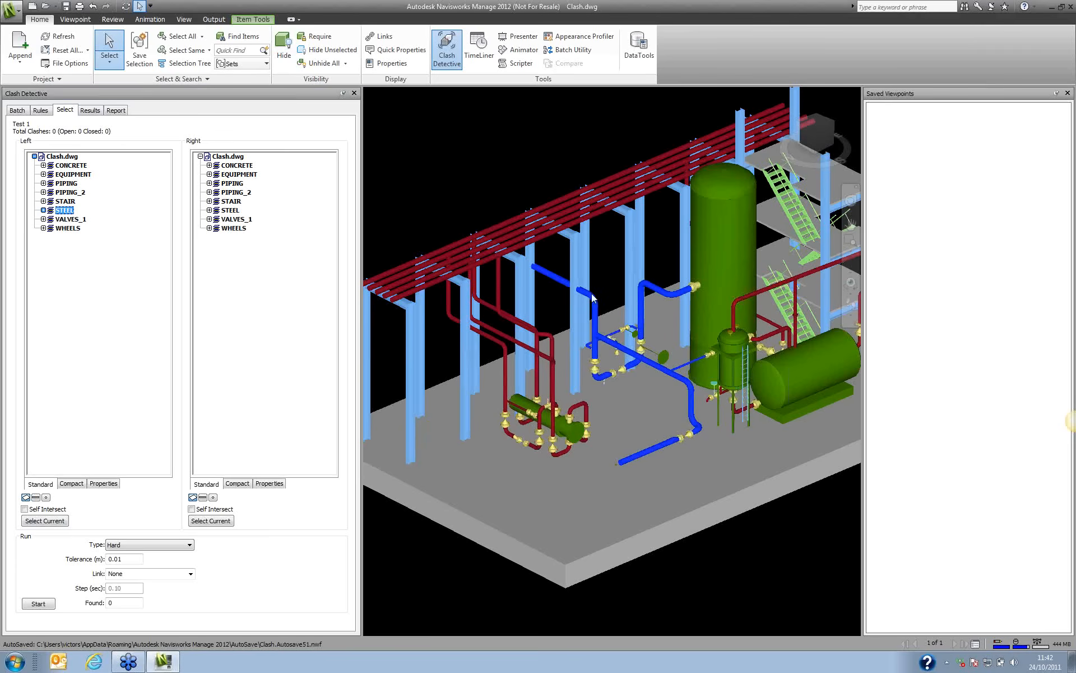
left_click(230, 522)
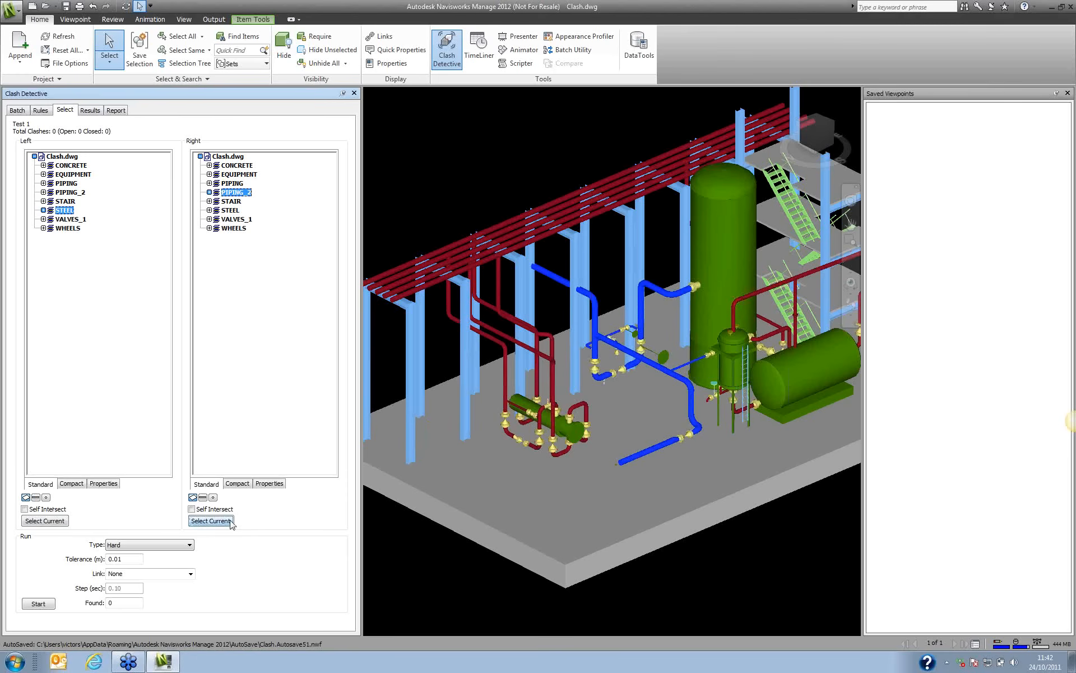
Set the tolerance to 0, run the Hard clash test between STEEL and PIPING_2, and open its results.
left_click(39, 604)
left_click(180, 575)
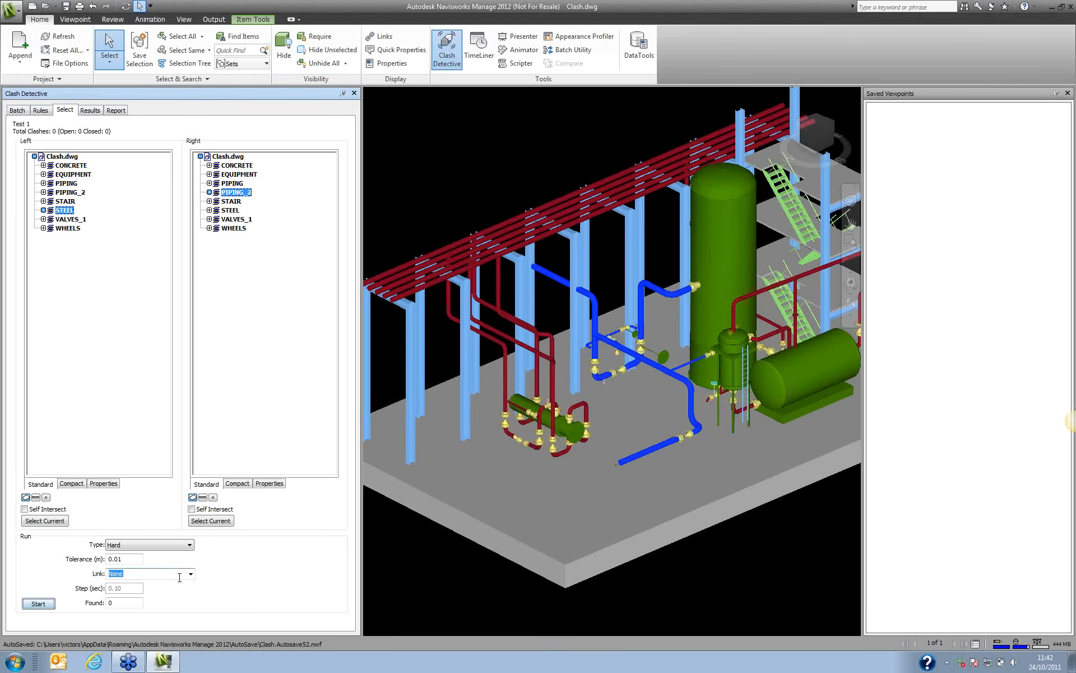
double_click(129, 560)
type("0")
left_click(38, 603)
left_click(100, 114)
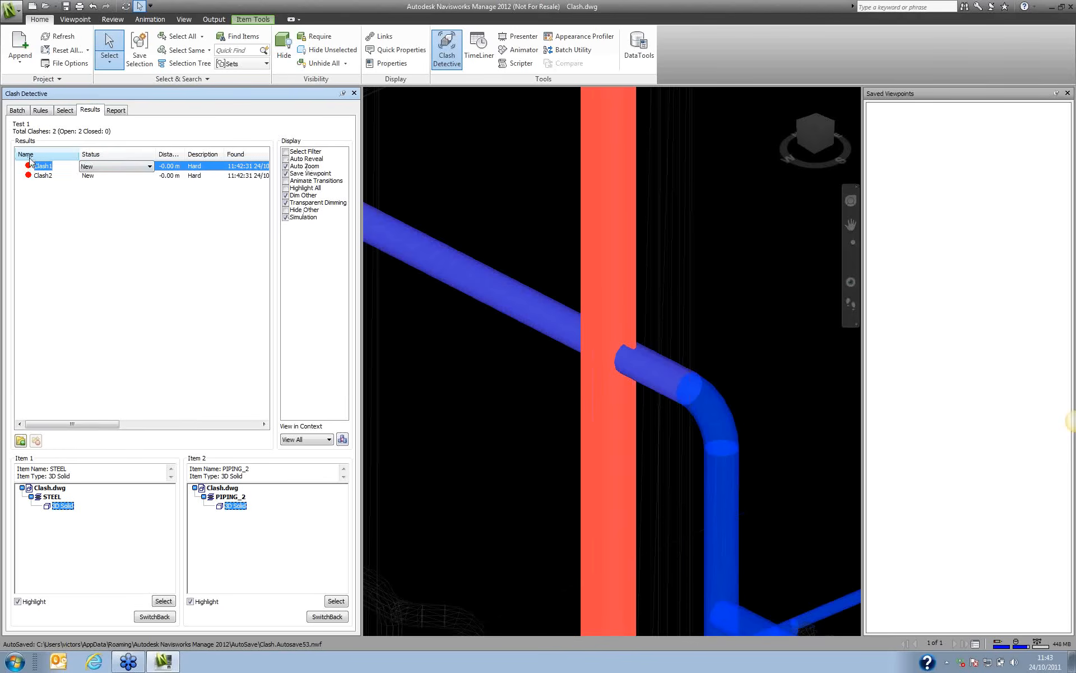
Compare Clash1 and Clash2 in the model by switching between the two results.
left_click(36, 176)
left_click(37, 167)
left_click(40, 176)
left_click(41, 166)
left_click(40, 177)
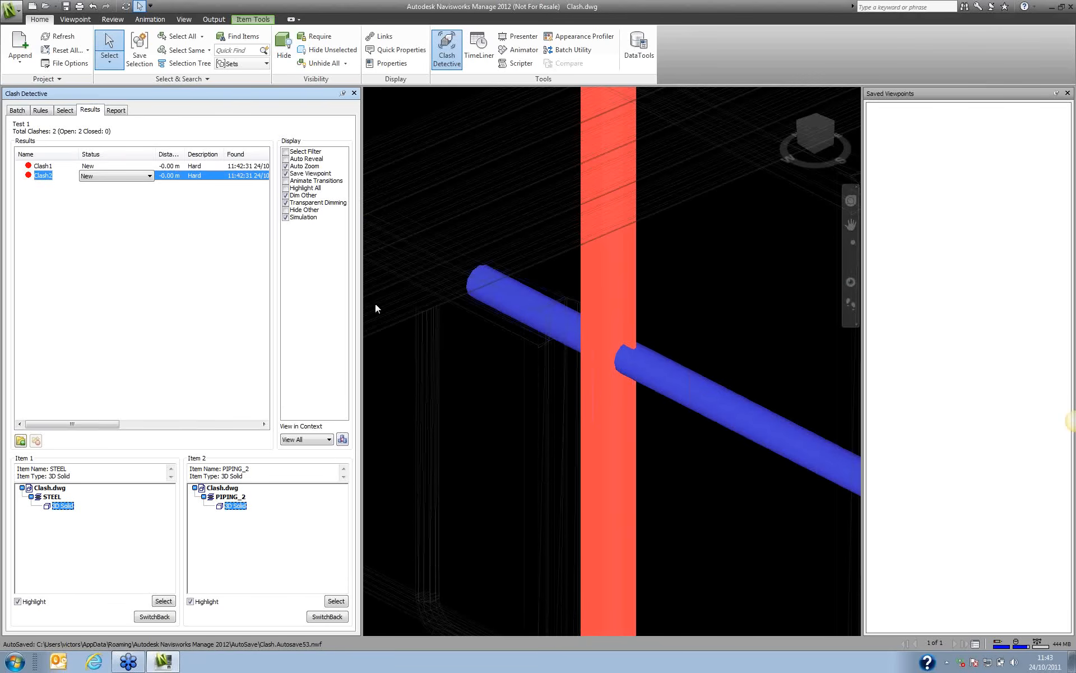
Set the status of Clash2 to Approved and check its approval details in the results list.
left_click(115, 176)
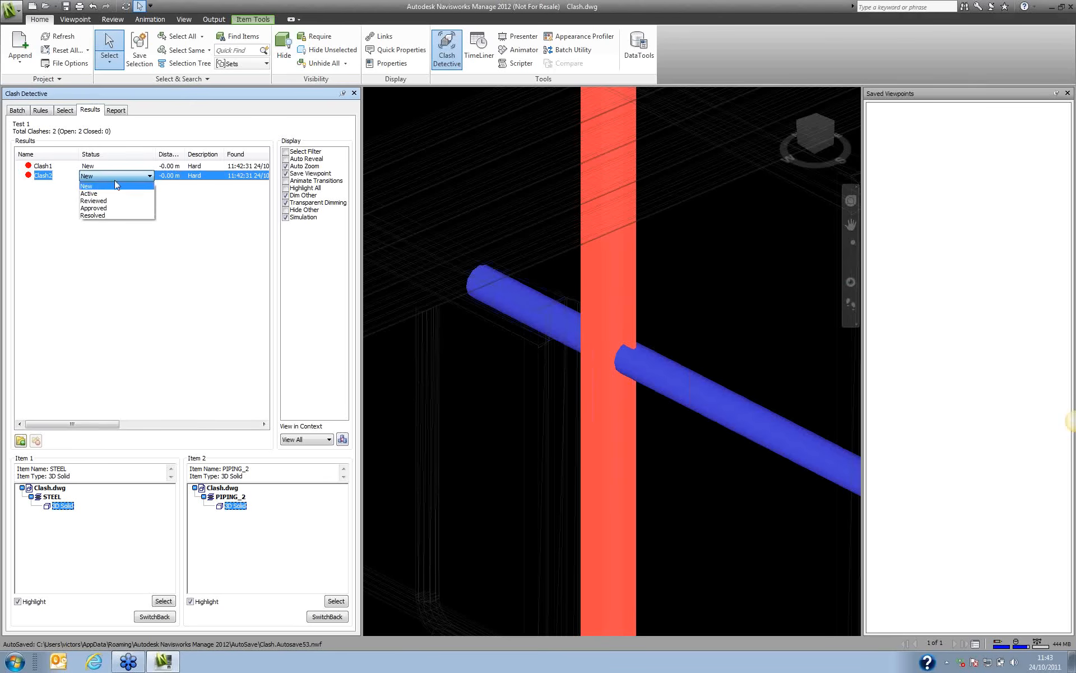
left_click(93, 208)
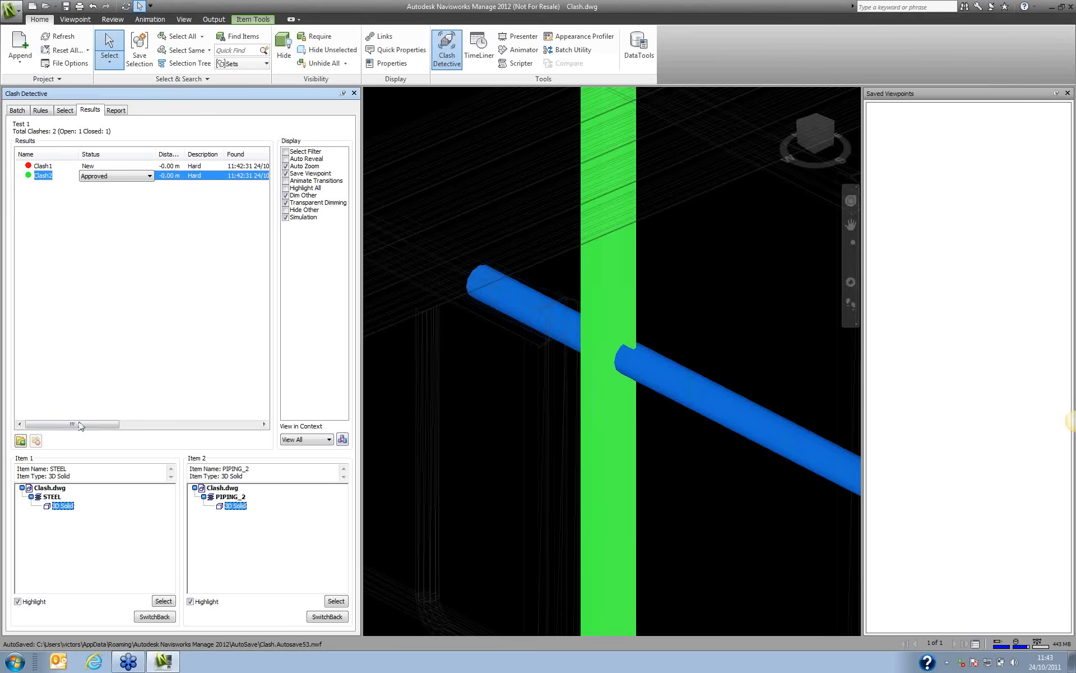
left_click_drag(77, 425, 169, 429)
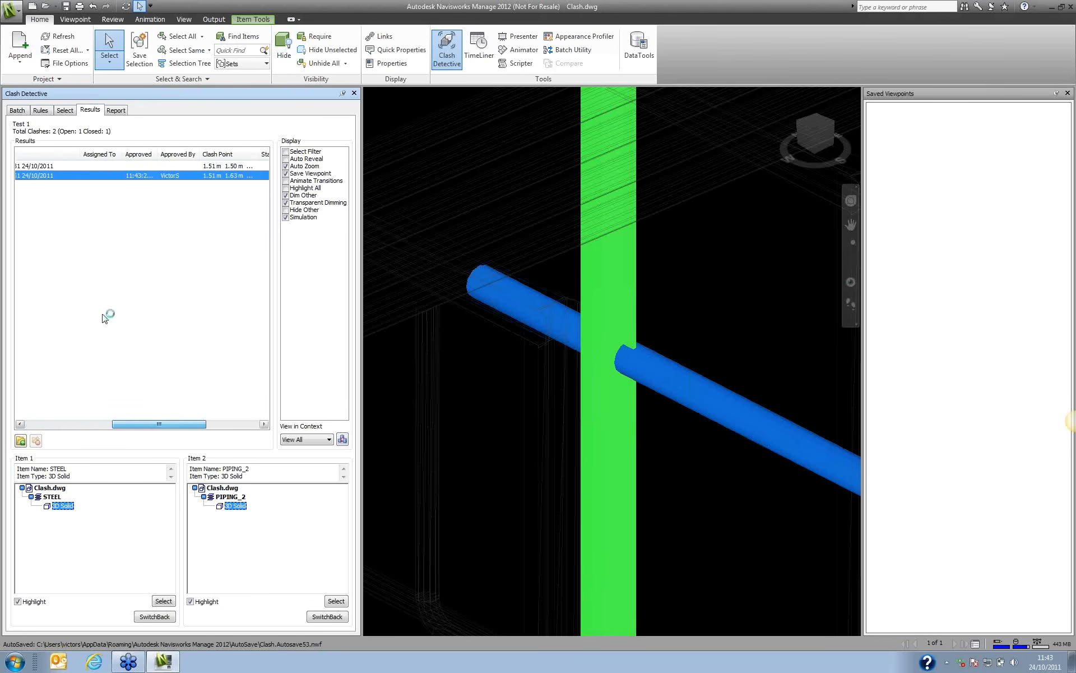
left_click(136, 181)
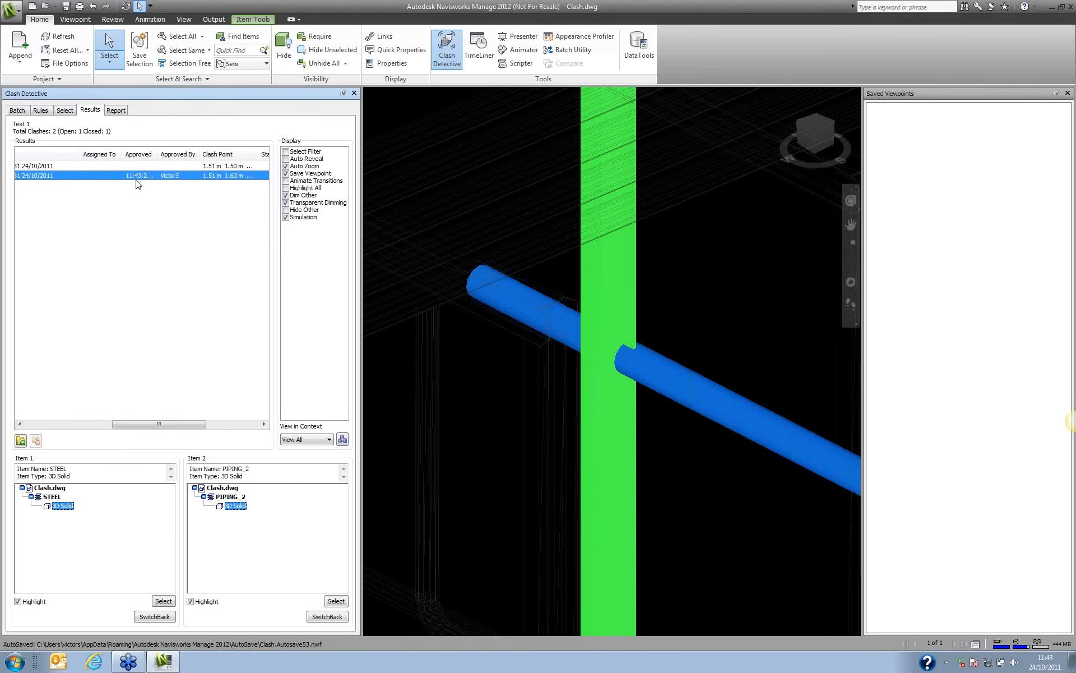
Write the current test's clash report twice in the As viewpoints format.
left_click(175, 178)
left_click_drag(183, 428, 73, 427)
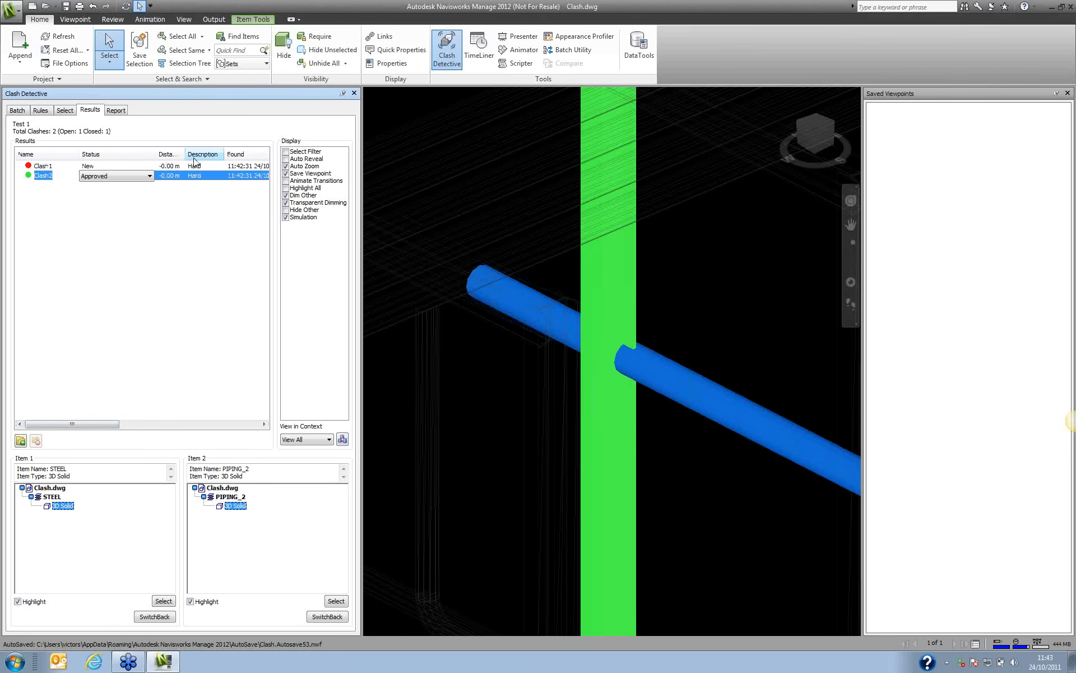
left_click(123, 112)
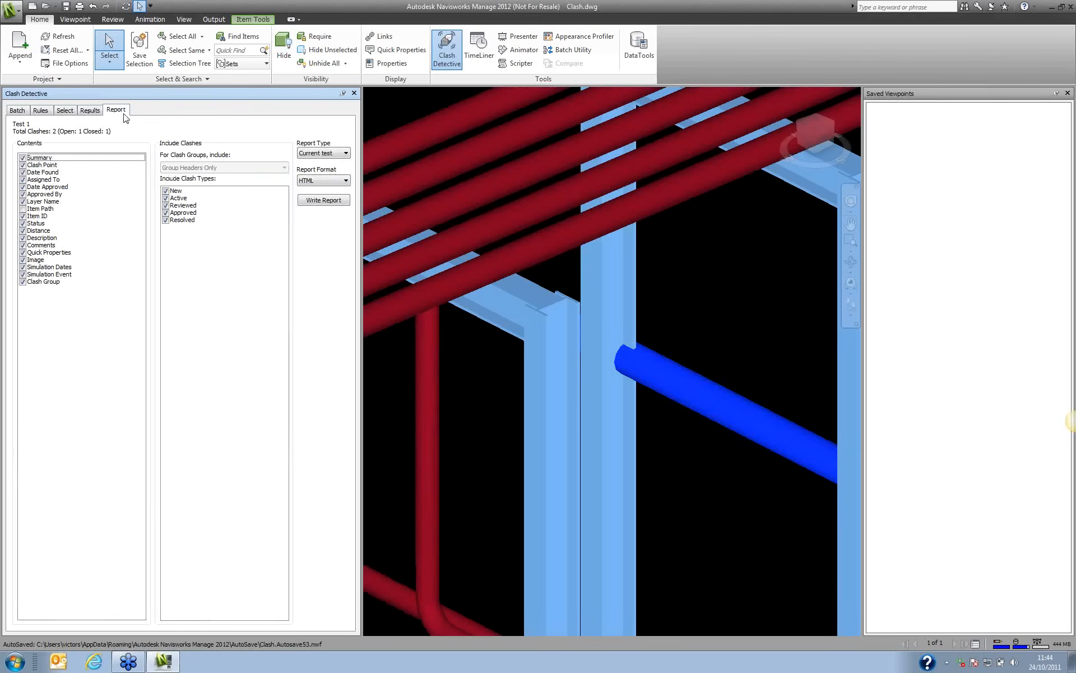
left_click(314, 180)
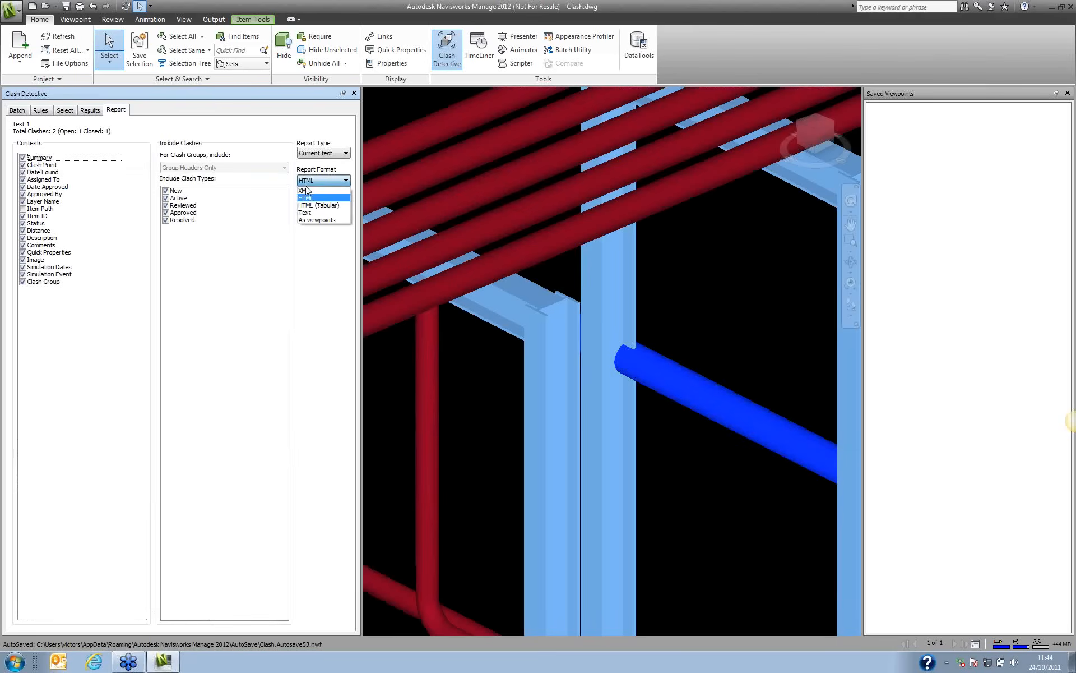
left_click(326, 220)
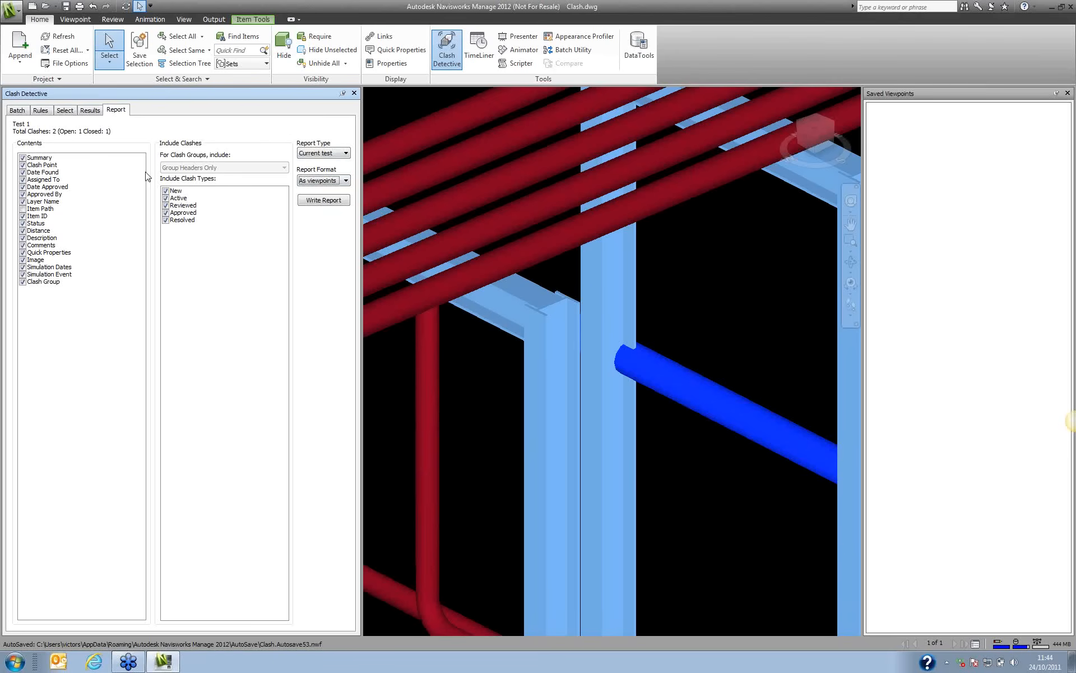
left_click(323, 204)
left_click(330, 200)
View the Clash1 and Clash2 saved viewpoints in the Test 1 folder, and collapse the folder.
left_click(892, 117)
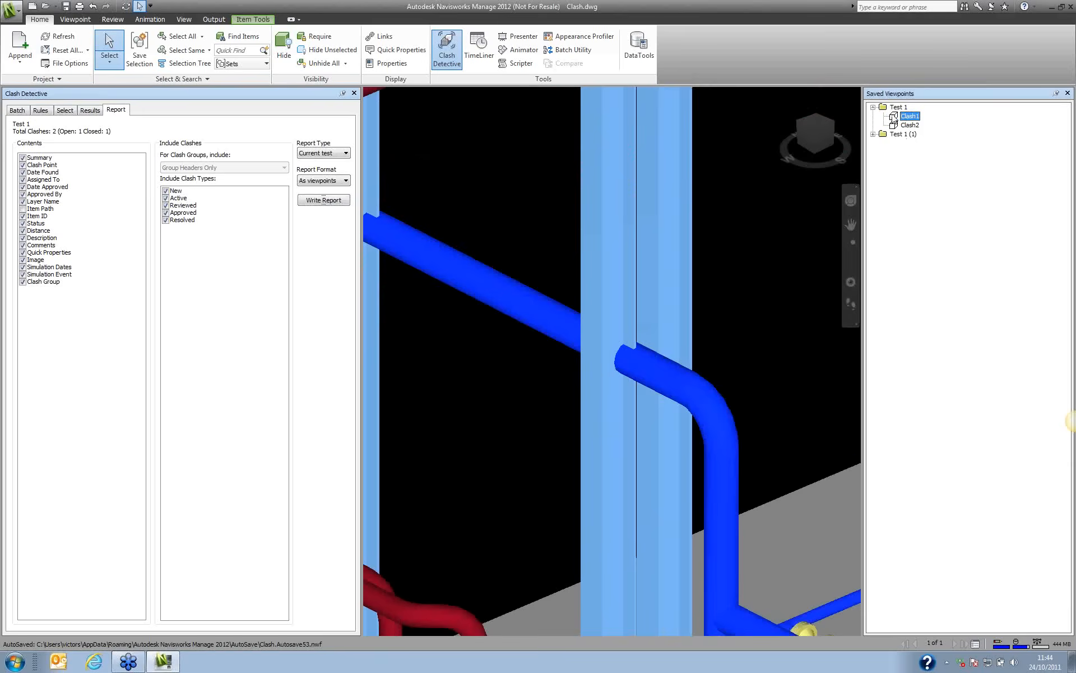
left_click(893, 126)
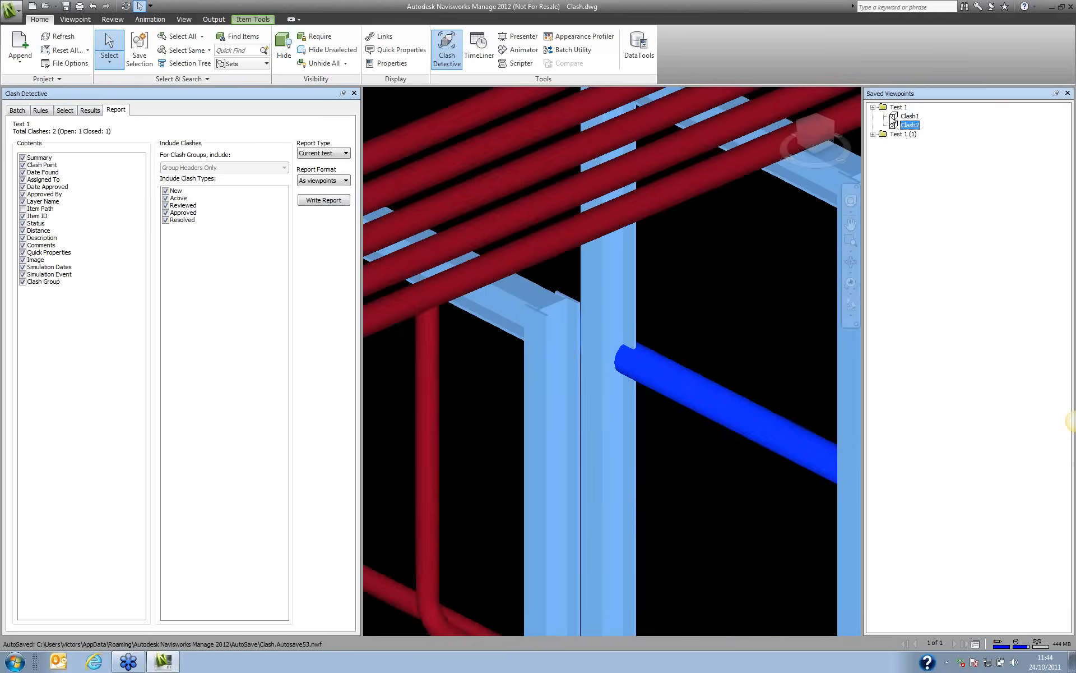
left_click(893, 116)
left_click(873, 107)
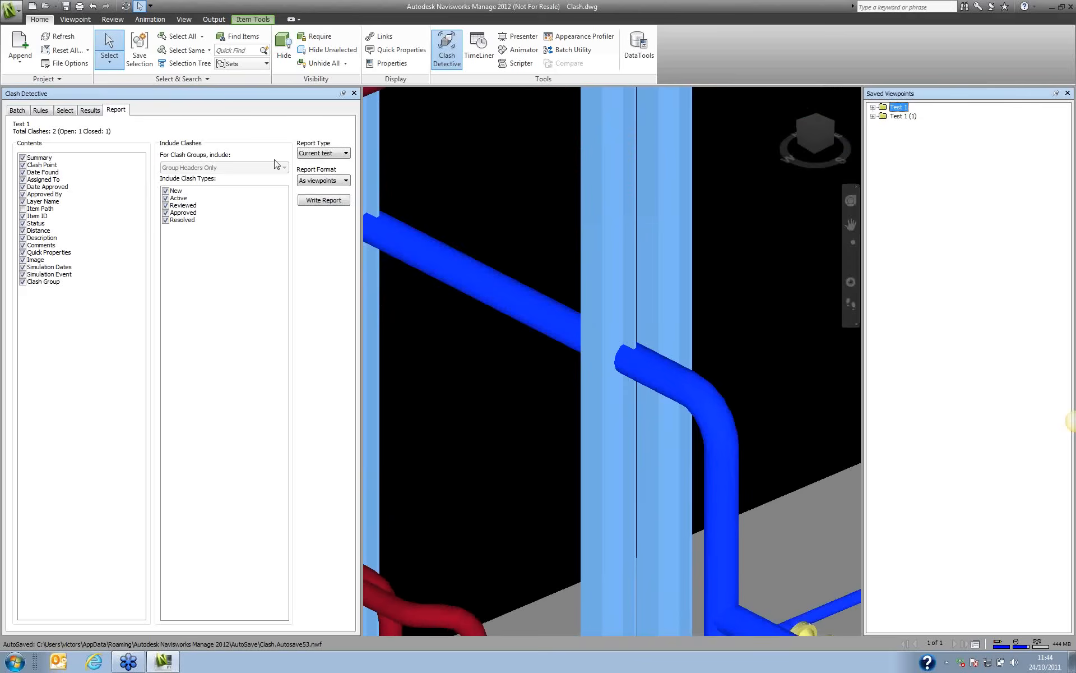
Write the current test's report in HTML format, saving it as Test 1.html in a new folder on the desktop.
left_click(311, 180)
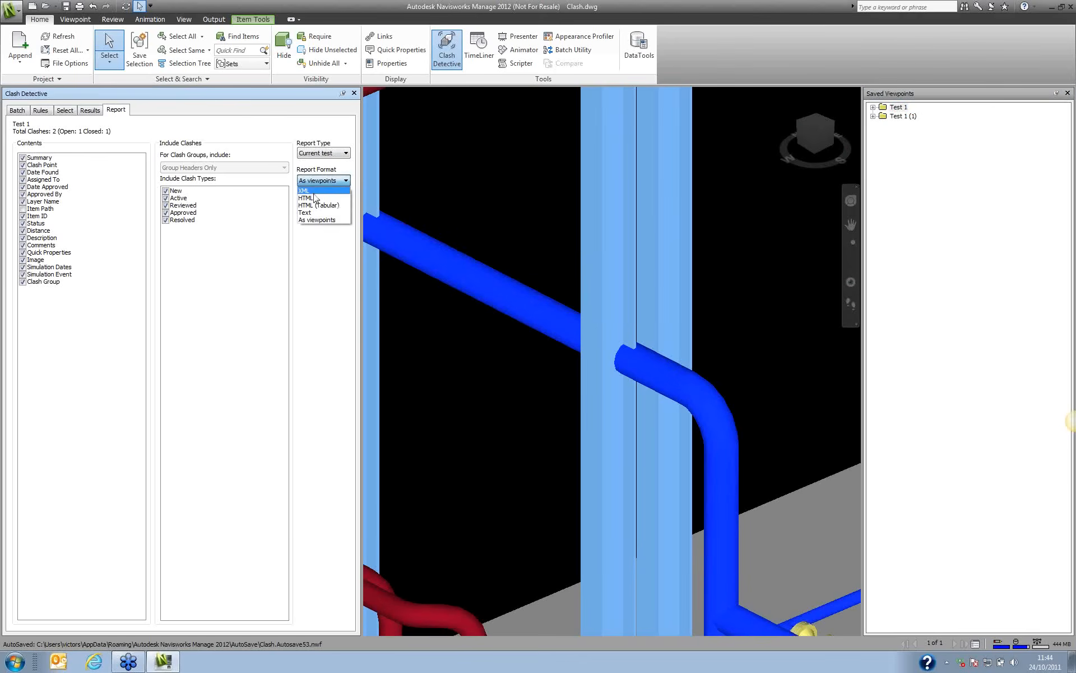
left_click(315, 198)
left_click(315, 201)
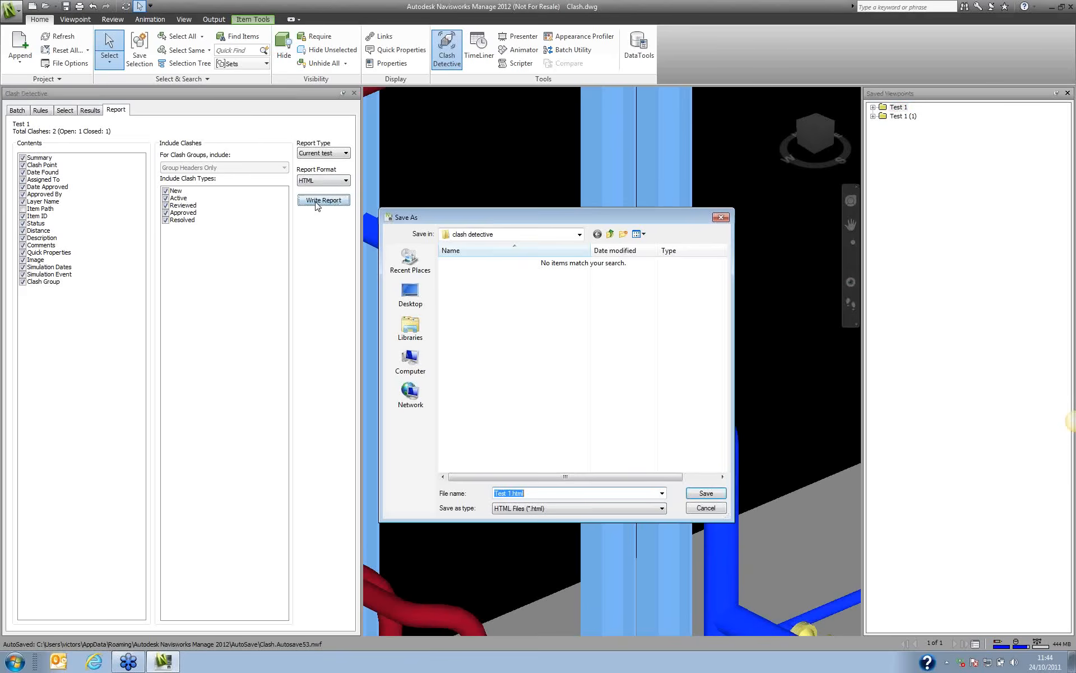
left_click(579, 235)
scroll(519, 318, "up", 2)
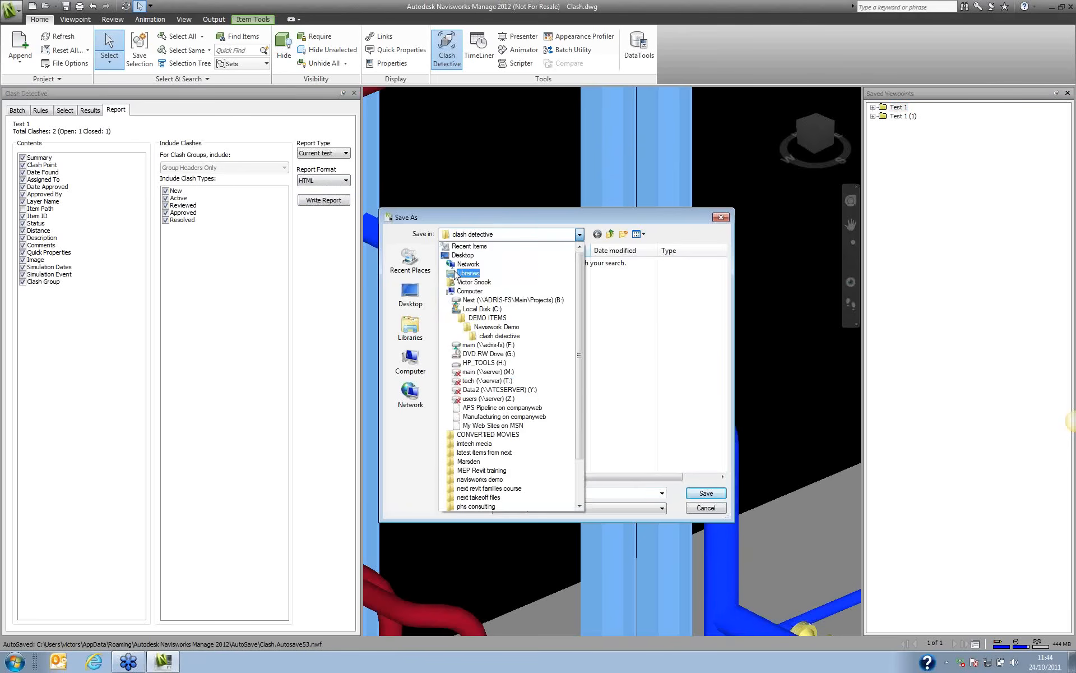
left_click(477, 250)
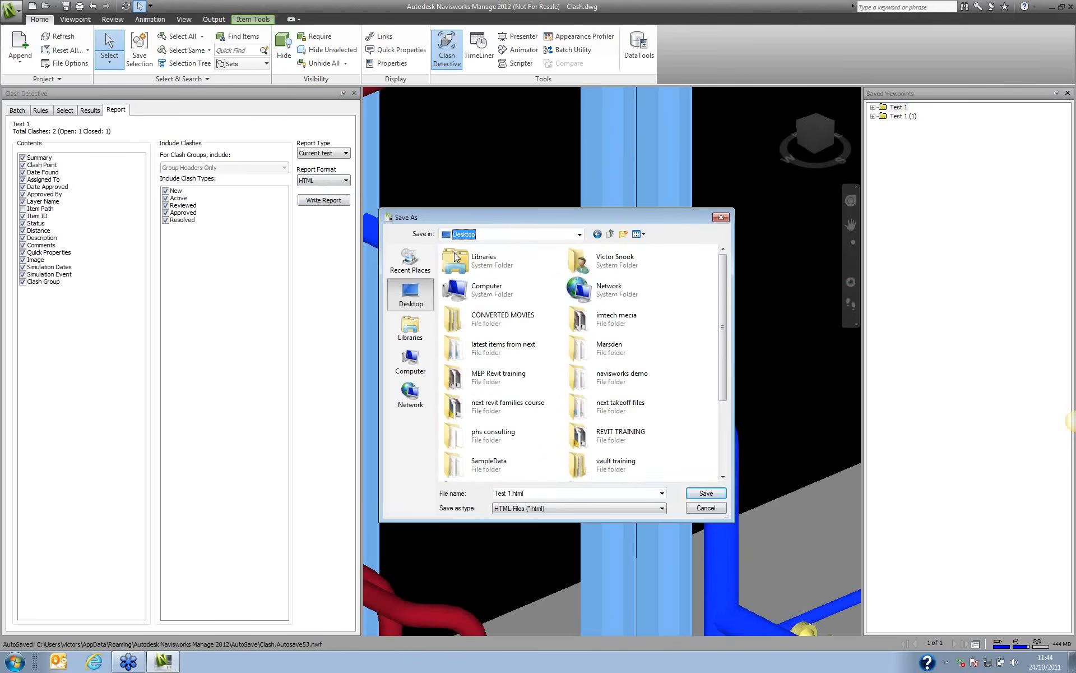
left_click(623, 233)
key("Return")
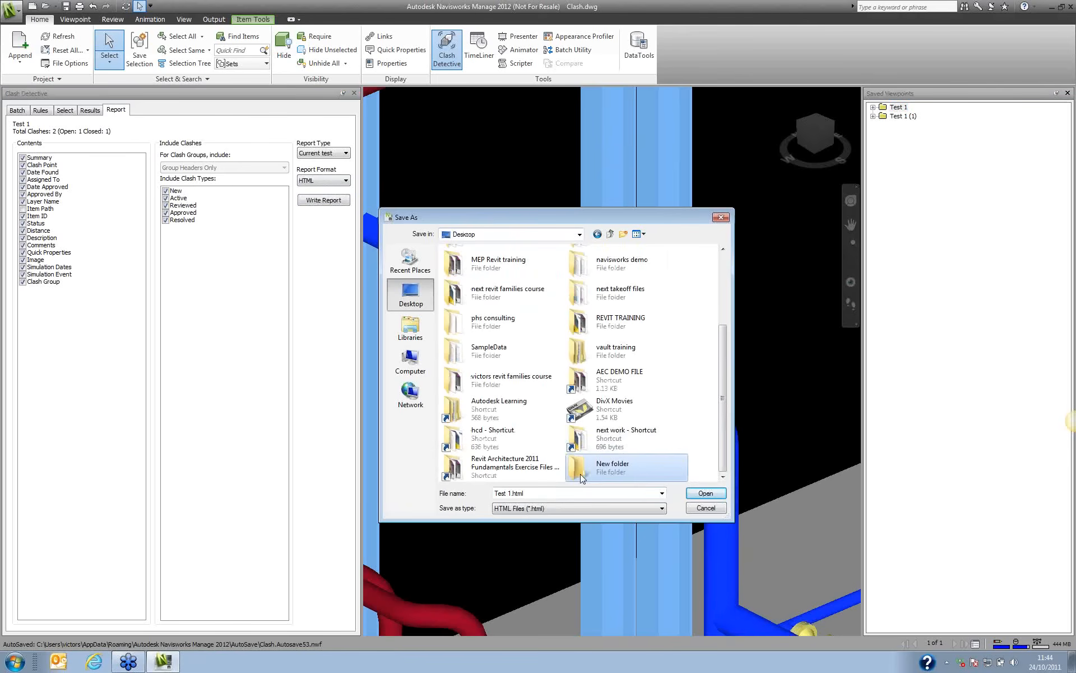
double_click(581, 470)
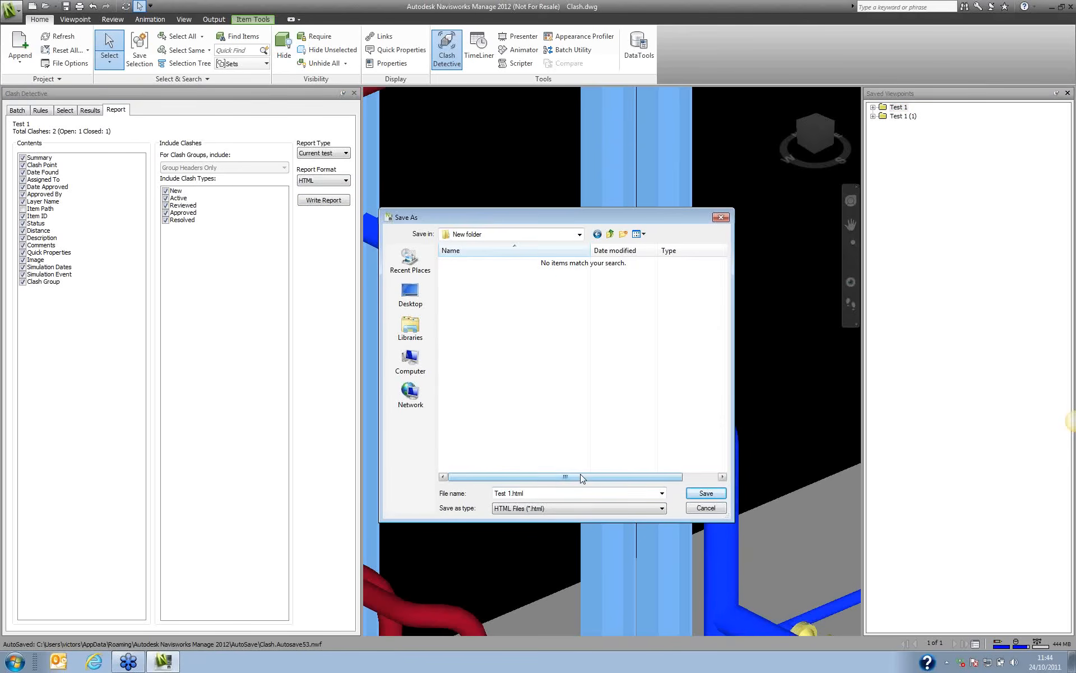
left_click(705, 493)
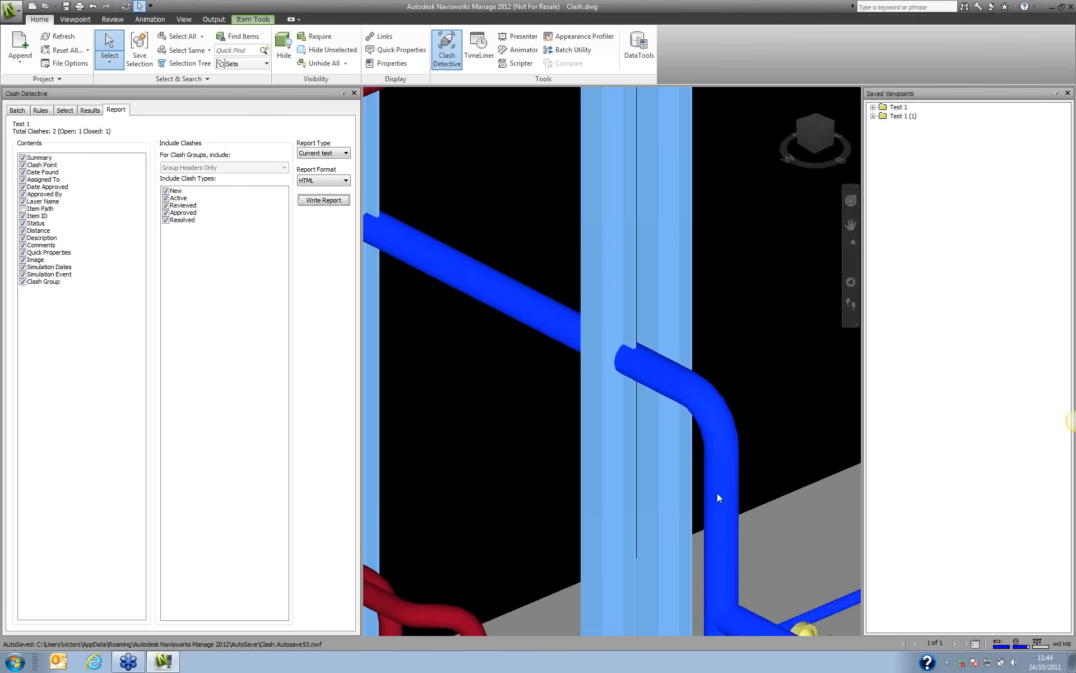
Switch to the desktop and open the Test 1.html report from New folder.
left_click(1051, 7)
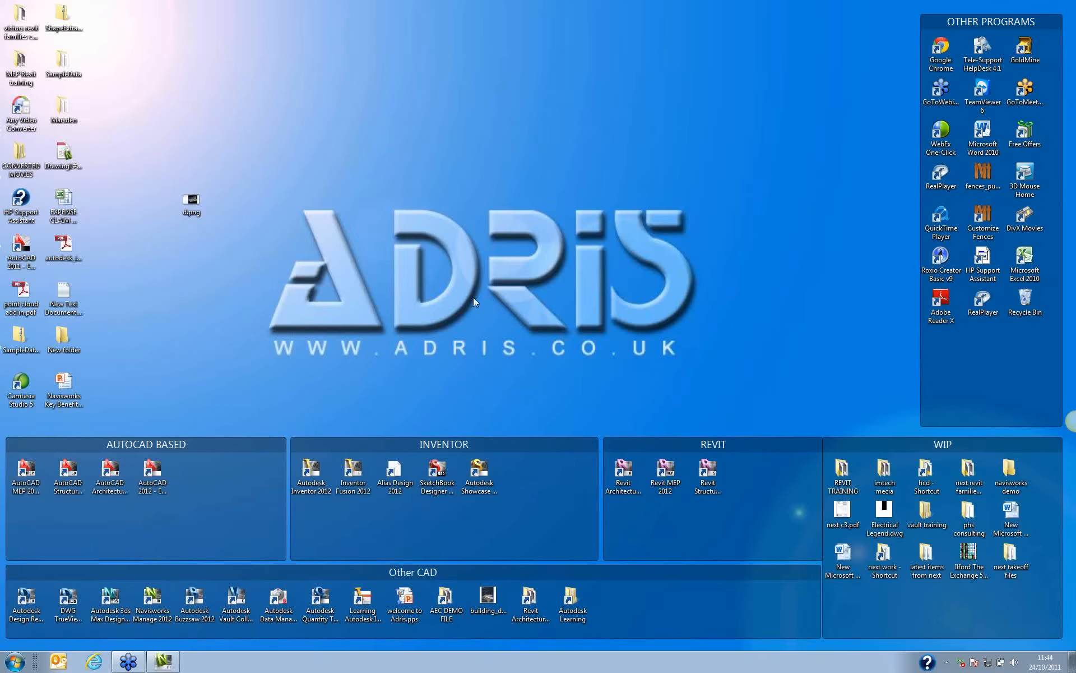
double_click(63, 339)
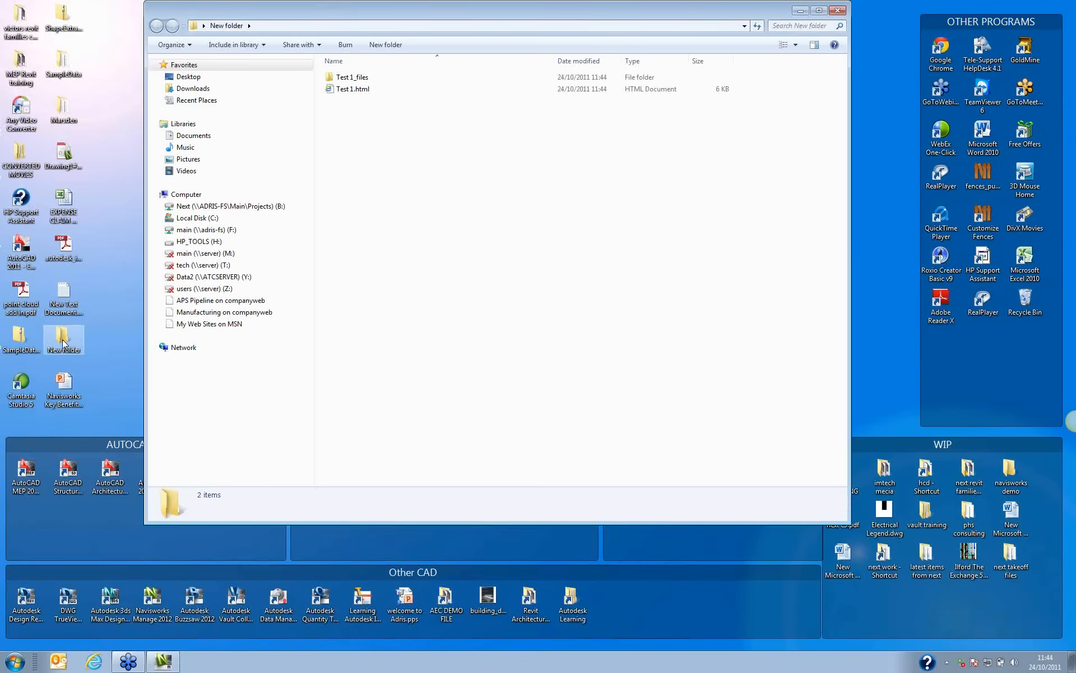
double_click(361, 91)
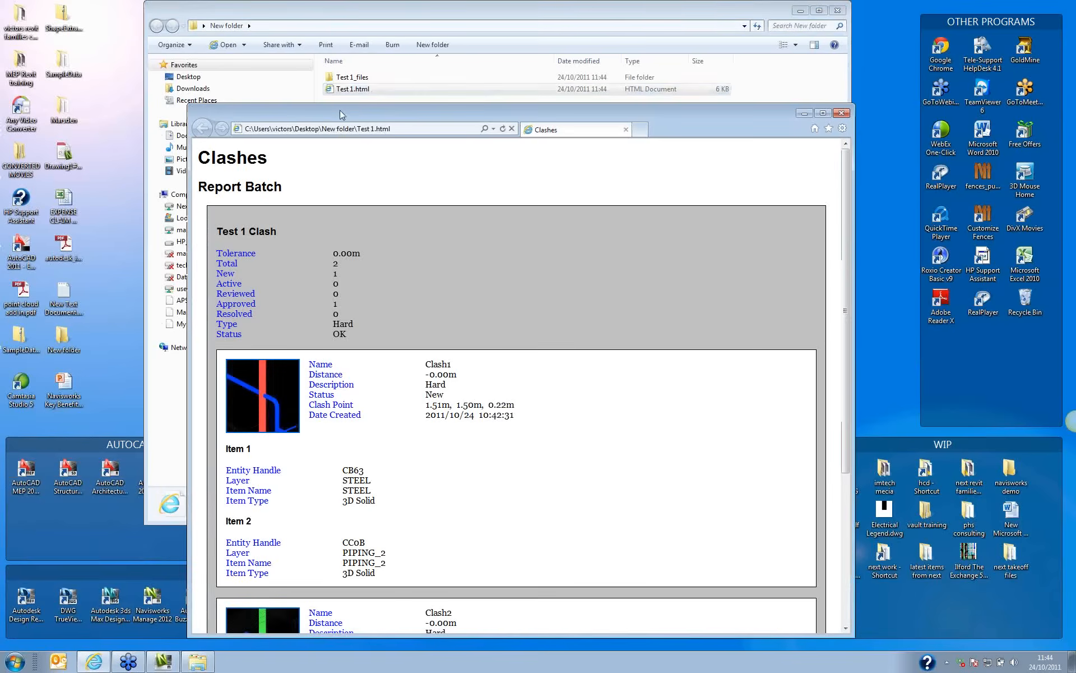
left_click_drag(341, 114, 320, 40)
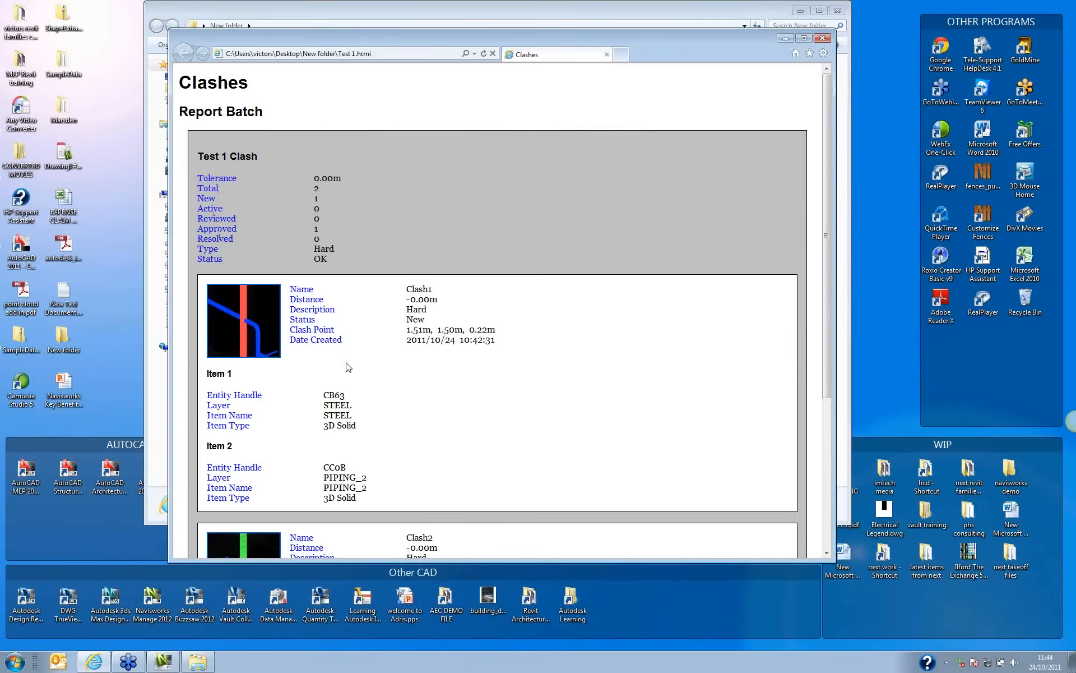
Examine the clash details and entity handles in the HTML report, and open the full-size Clash1 image.
scroll(344, 368, "down", 2)
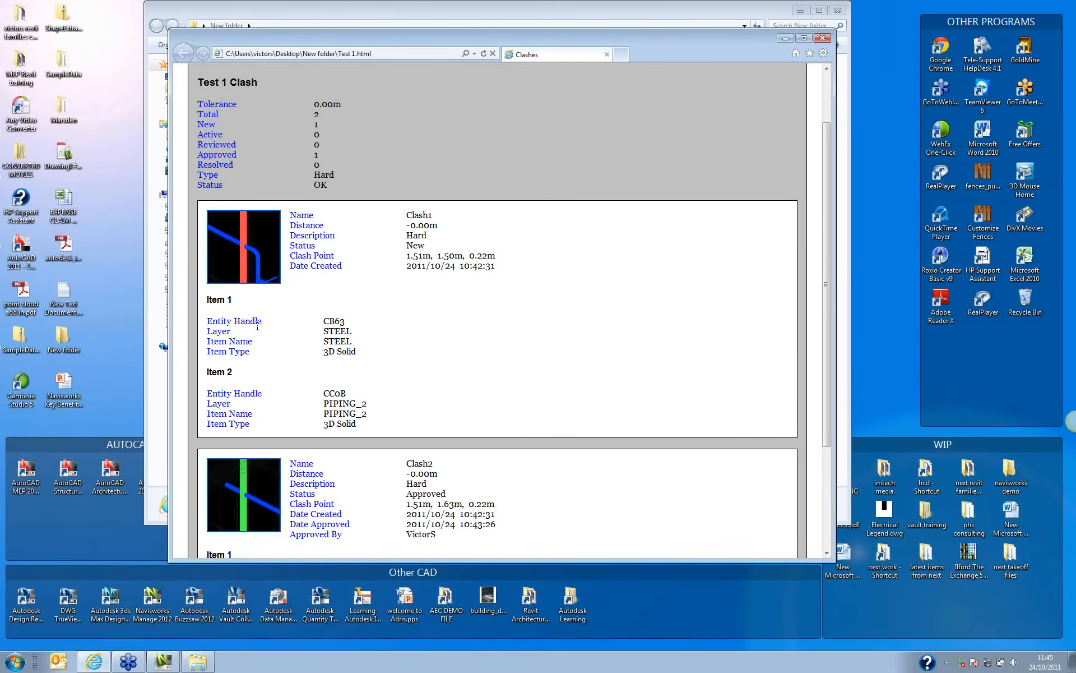
mouse_move(273, 320)
left_mouse_down()
mouse_move(199, 309)
mouse_move(260, 324)
left_mouse_up()
left_click(321, 320)
double_click(325, 320)
scroll(298, 373, "down", 3)
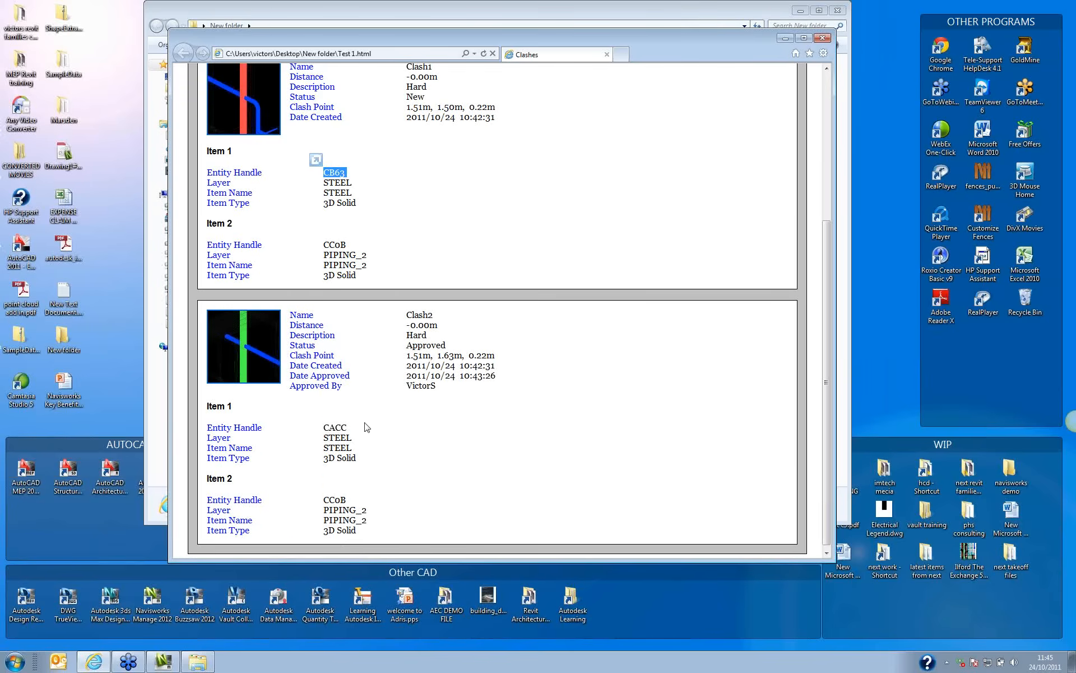
scroll(366, 426, "up", 6)
scroll(314, 457, "down", 6)
scroll(328, 463, "up", 6)
left_click(245, 330)
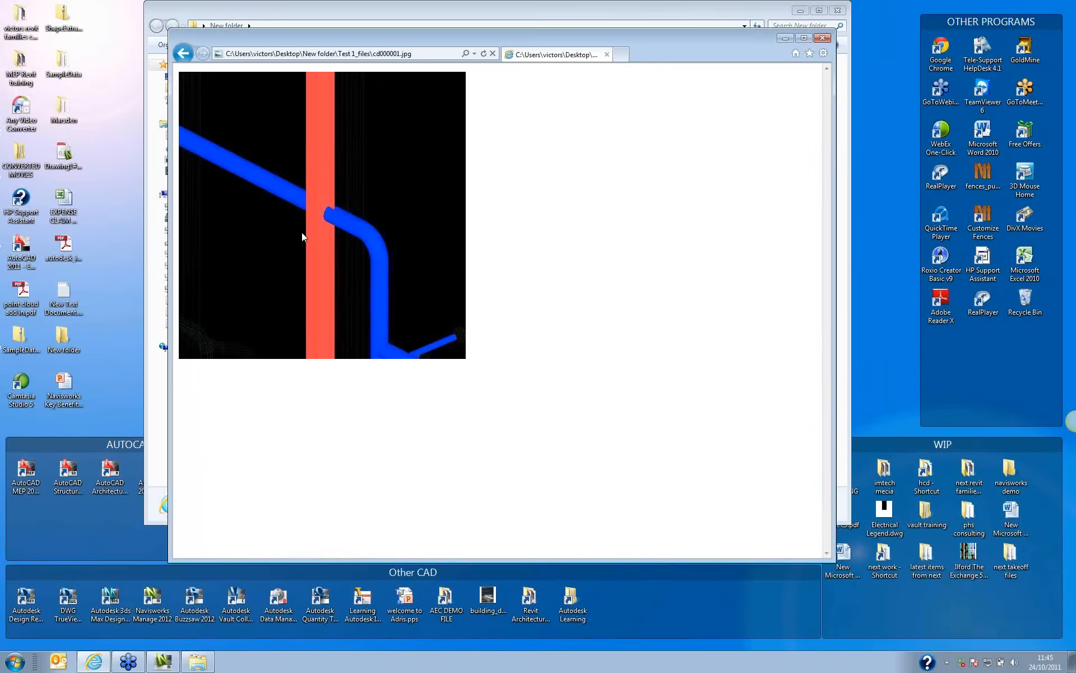
Close the report and its folder, and switch back to Navisworks.
left_click(824, 39)
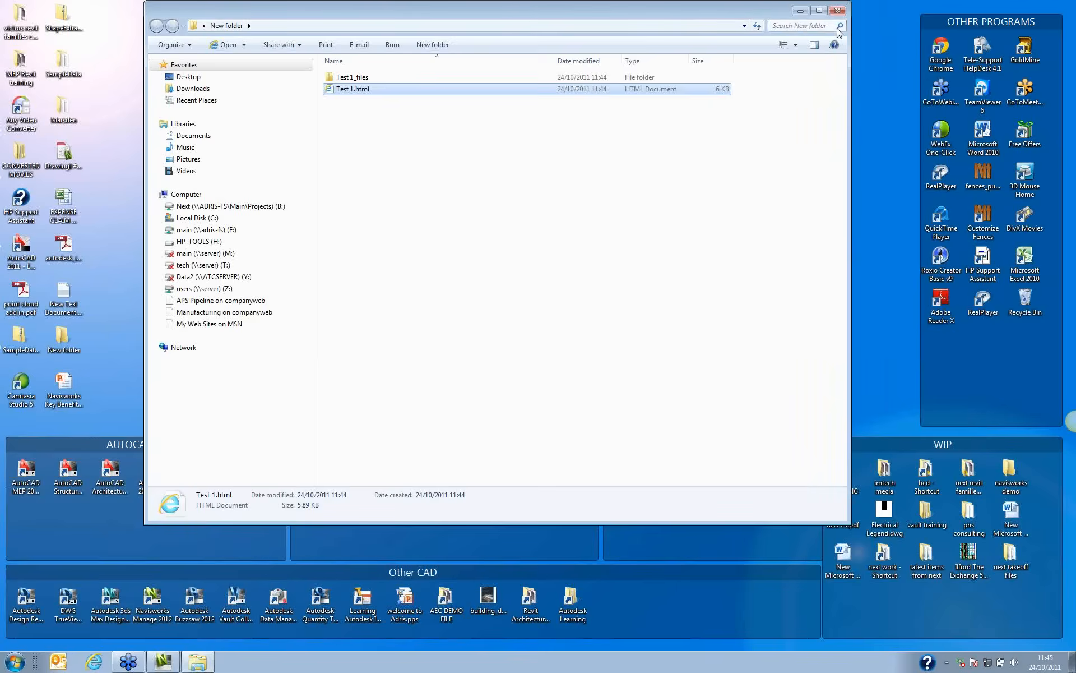
left_click(837, 10)
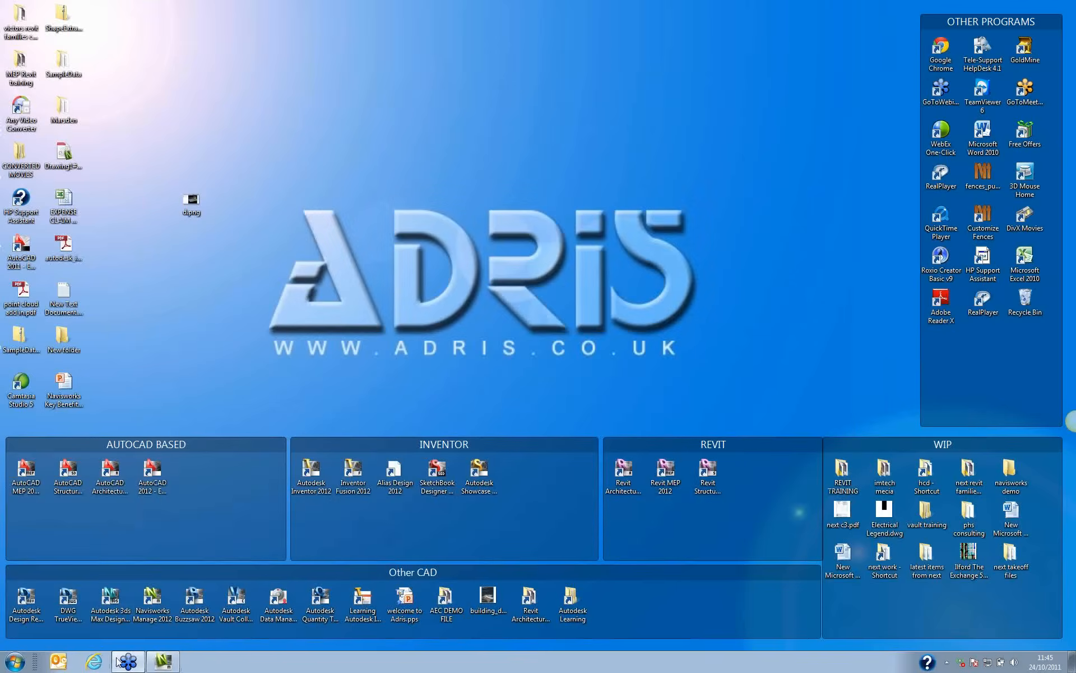
left_click(164, 662)
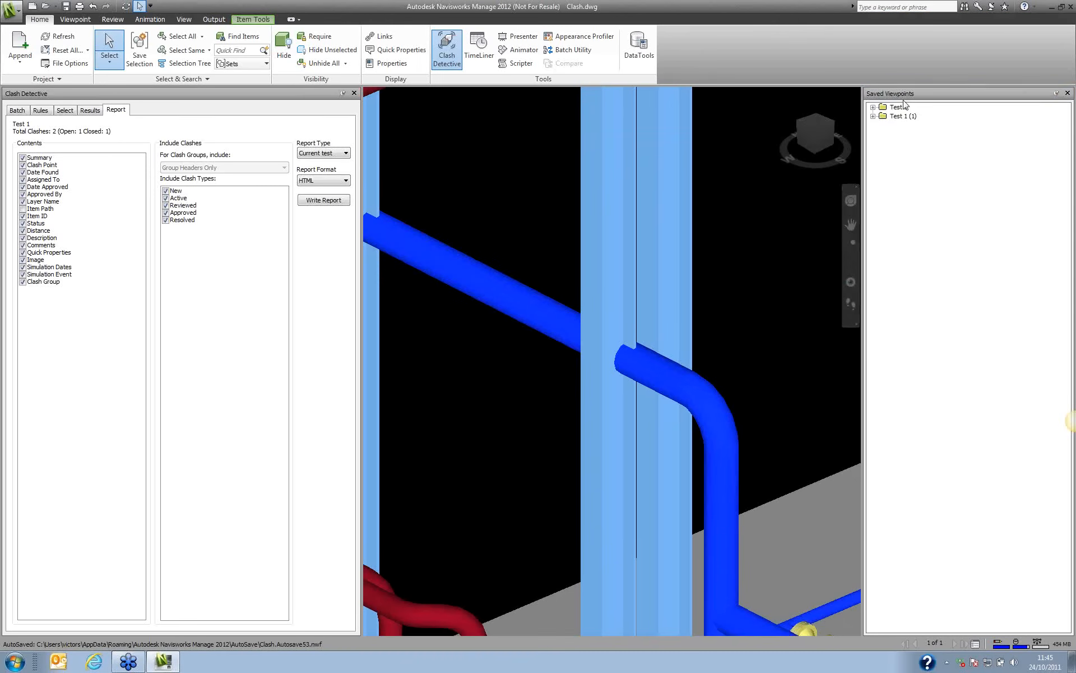
Draw red freehand redline clouds around the pipe and column clash on the Clash1 viewpoint in the Test 1 (1) folder.
left_click(873, 116)
left_click(905, 127)
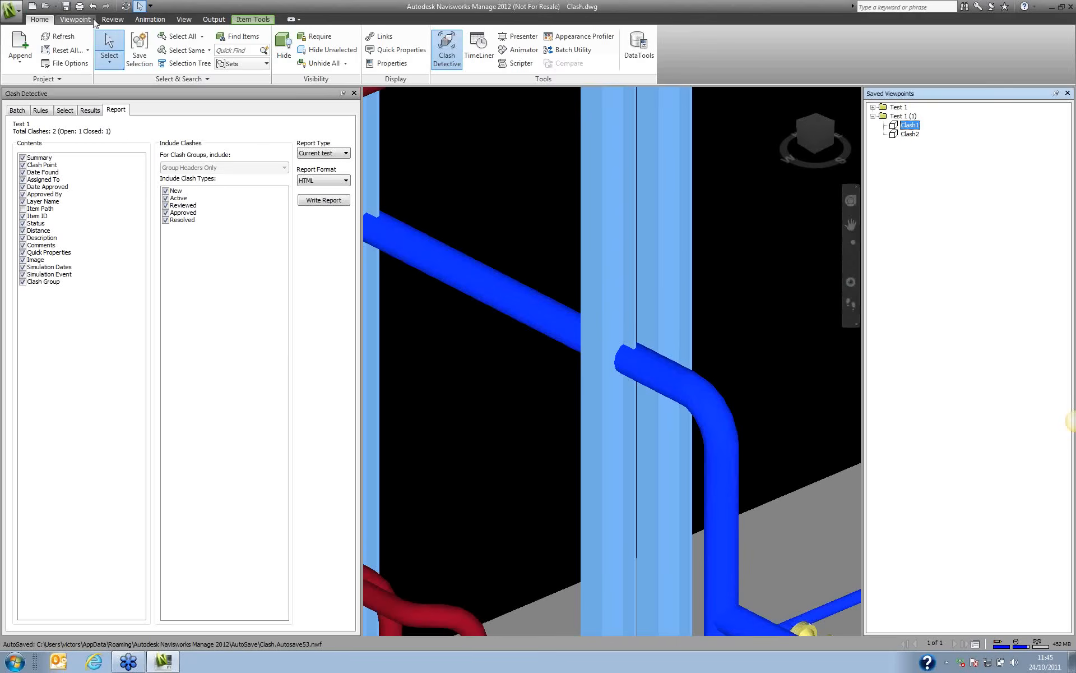
left_click(112, 19)
left_click(161, 47)
mouse_move(604, 278)
left_mouse_down()
mouse_move(493, 355)
mouse_move(509, 416)
mouse_move(707, 432)
mouse_move(701, 343)
mouse_move(613, 266)
mouse_move(536, 255)
left_mouse_up()
key("Escape")
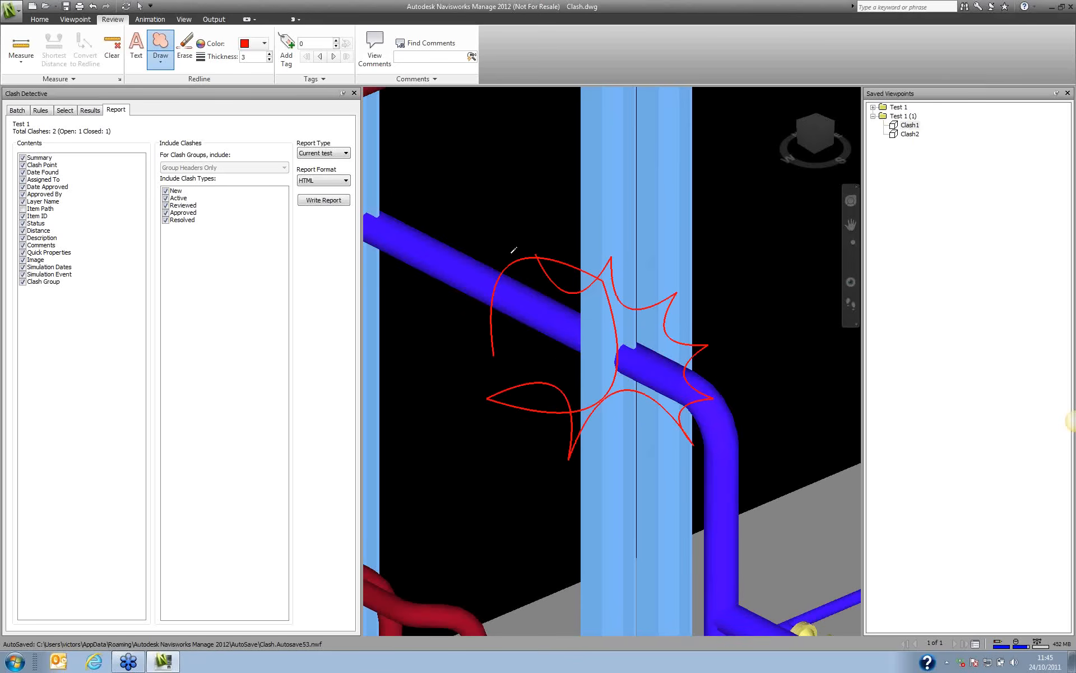
mouse_move(519, 345)
left_mouse_down()
mouse_move(512, 449)
mouse_move(613, 524)
mouse_move(802, 384)
mouse_move(620, 229)
left_mouse_up()
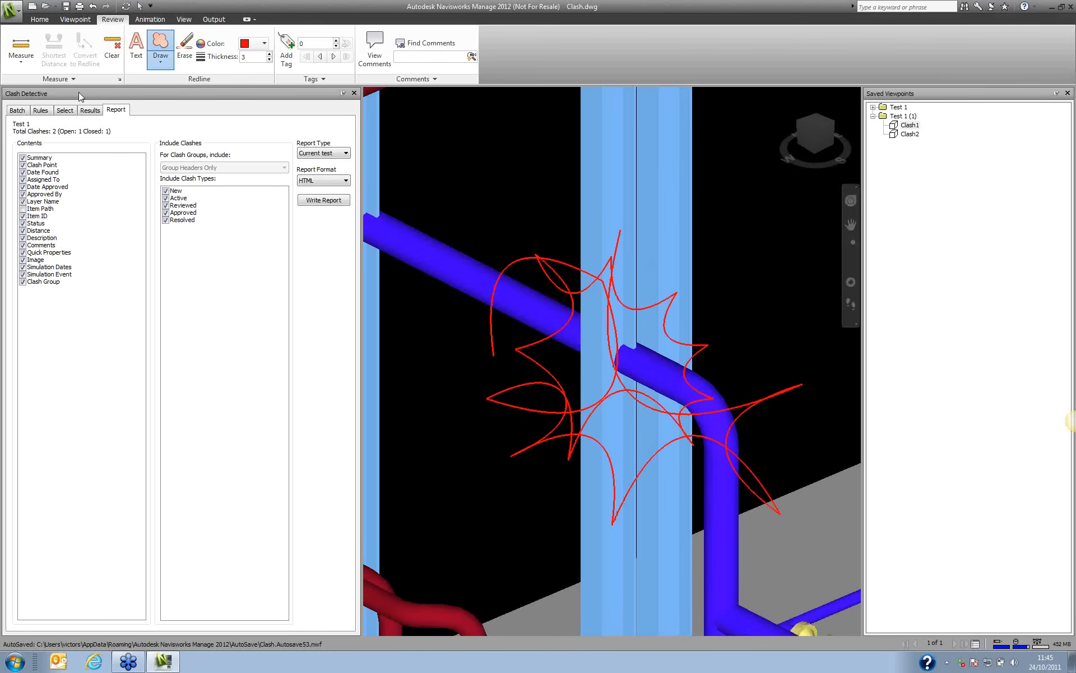
Add the redline text "clash to be resolved" to the clouded clash.
left_click(137, 49)
left_click(741, 368)
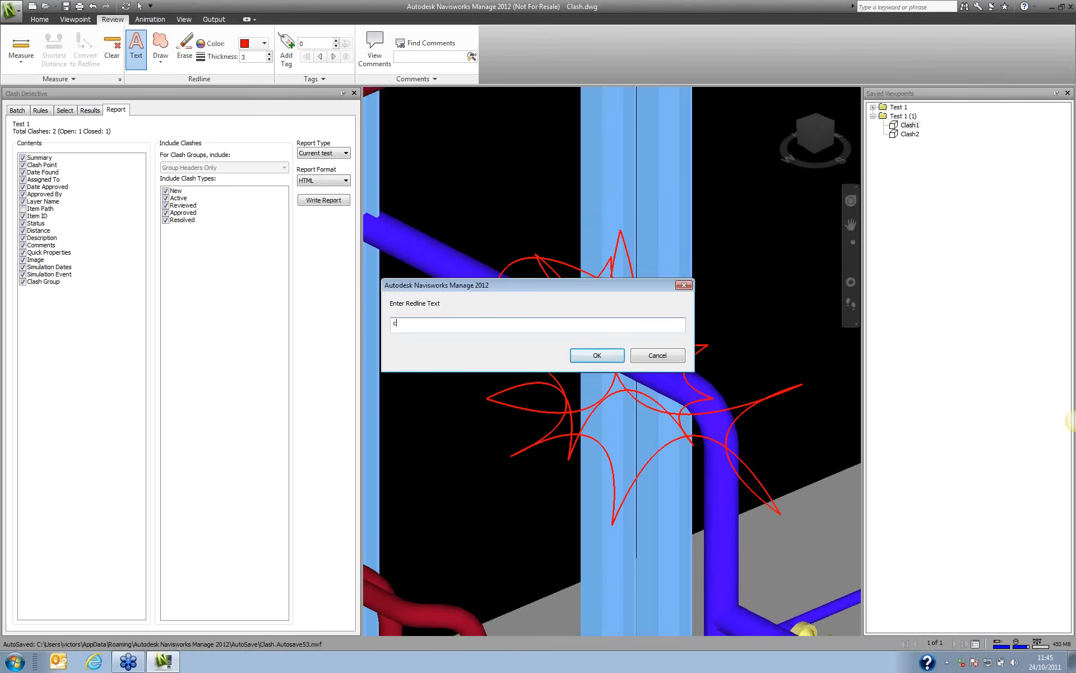
type("clash to be resolved")
left_click(621, 355)
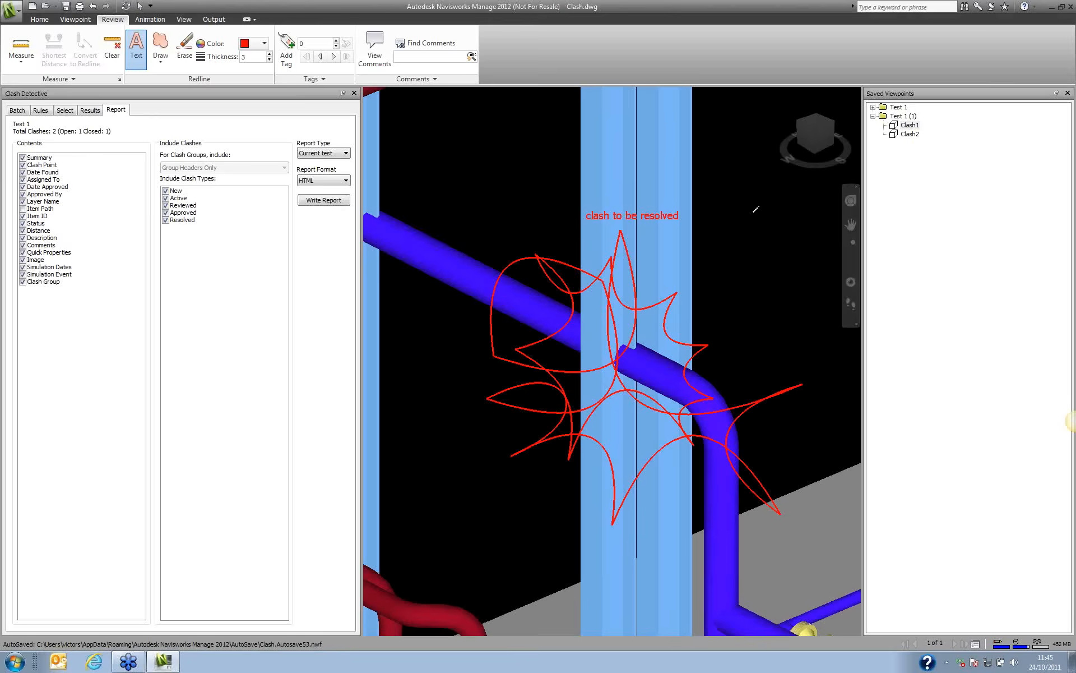
Switch between the Clash2 and Clash1 viewpoints to check the saved markup, and close Clash Detective.
left_click(909, 134)
left_click(913, 125)
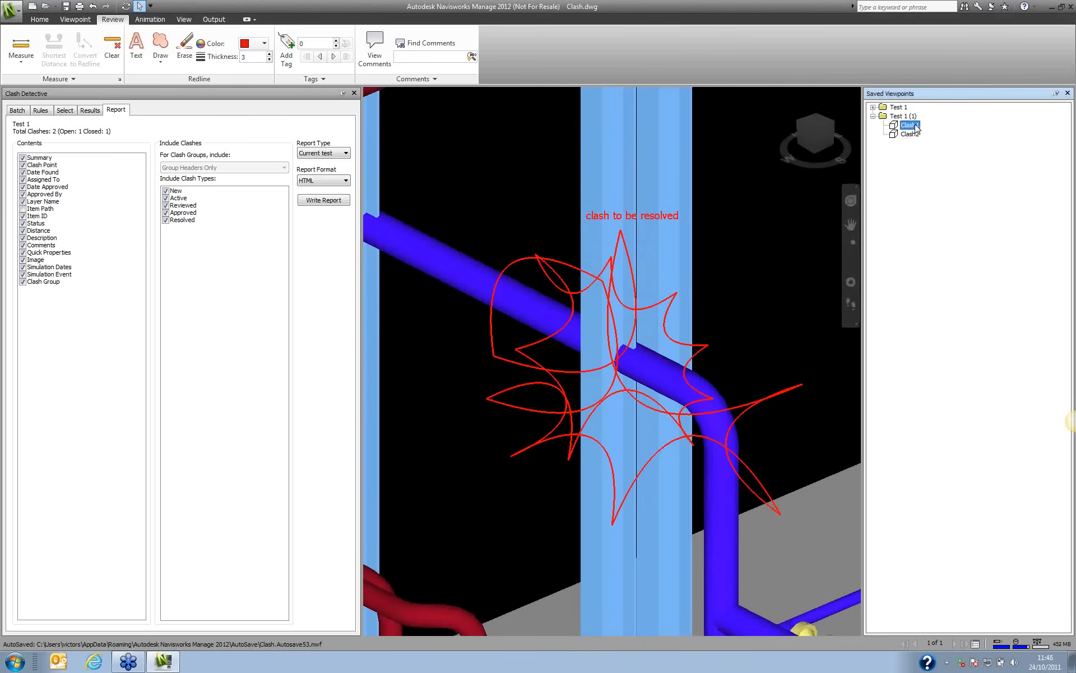
left_click(355, 94)
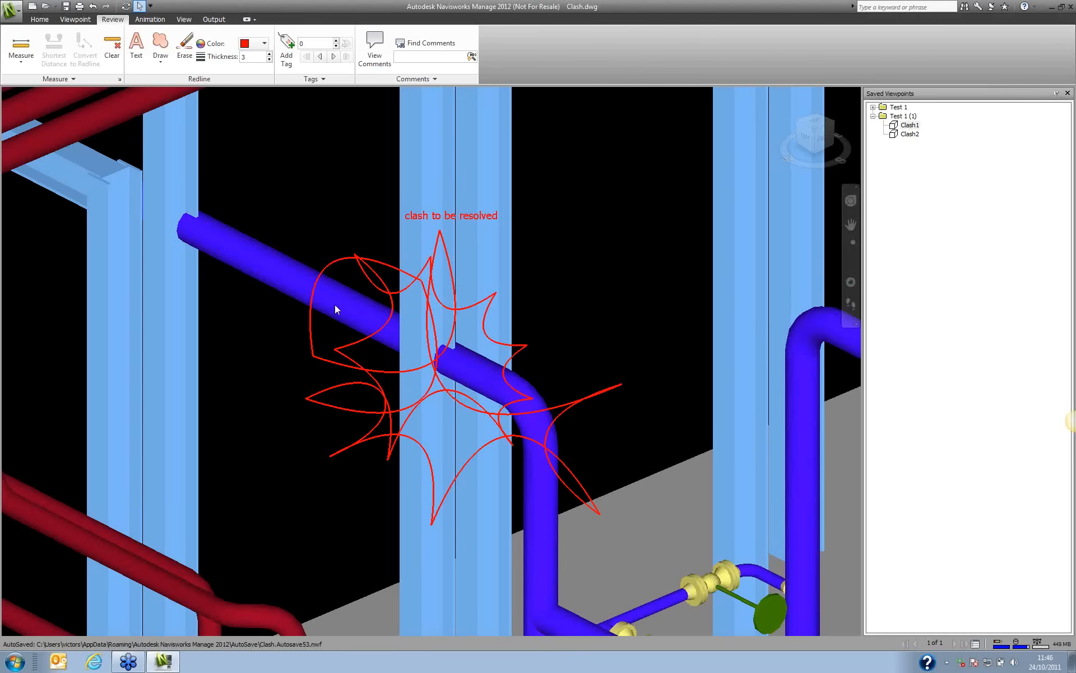
Open Gatehouse_TimeLiner.nwf from the timeliner demo folder, discarding the changes to Clash.dwg.
left_click(11, 13)
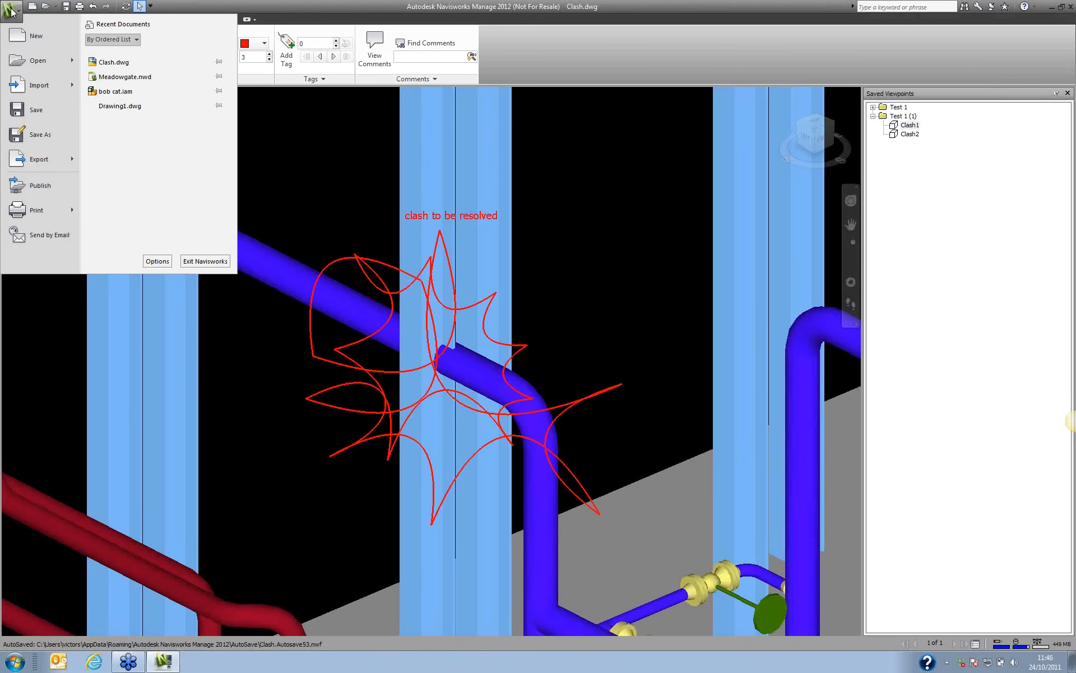
left_click(36, 60)
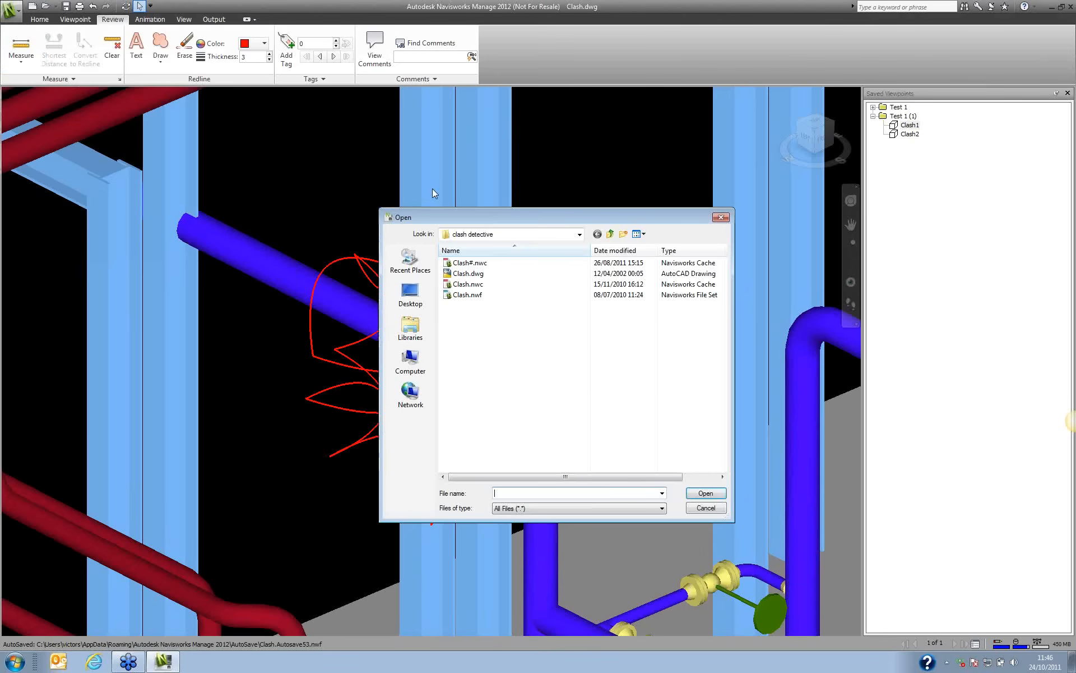
left_click(610, 234)
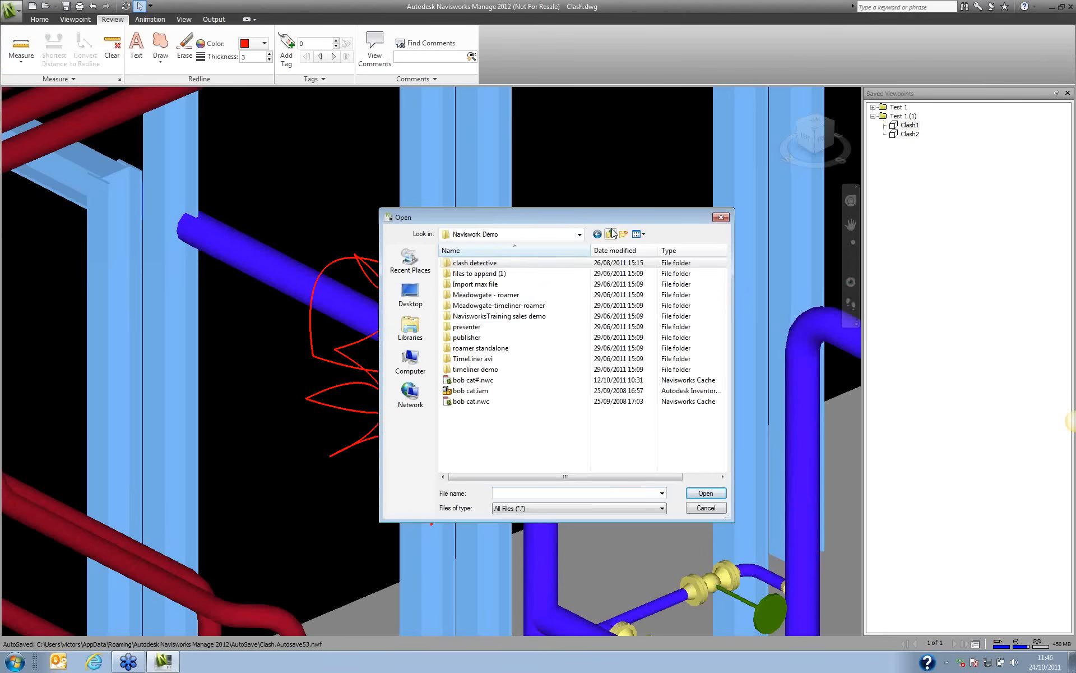
left_click(490, 370)
double_click(491, 370)
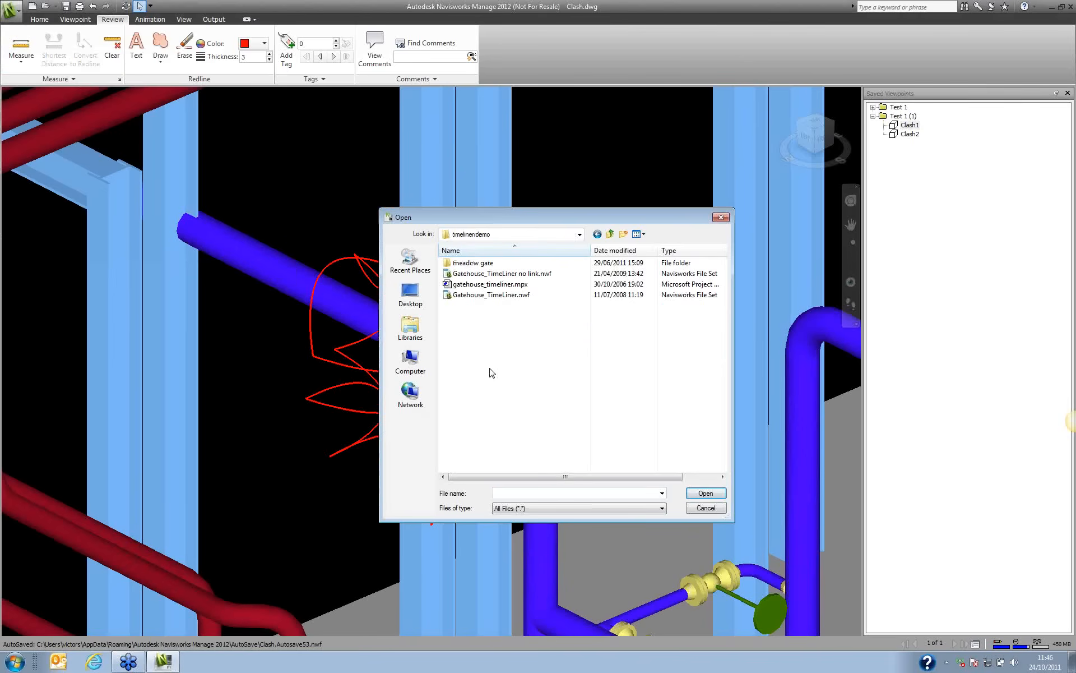
left_click(504, 297)
left_click(705, 493)
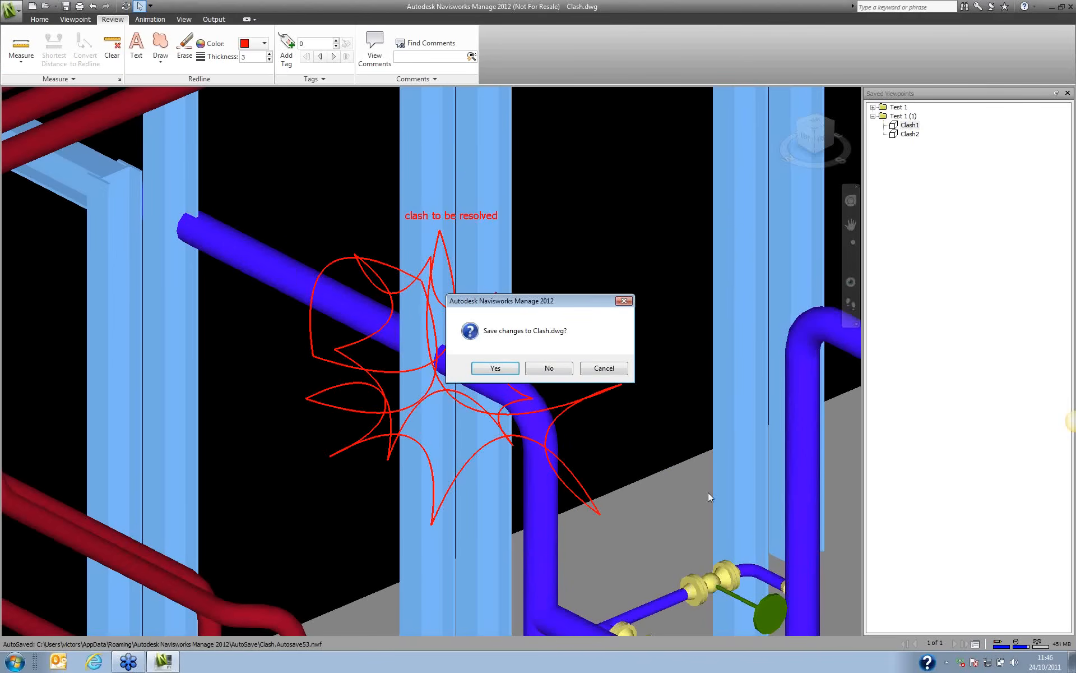
left_click(549, 368)
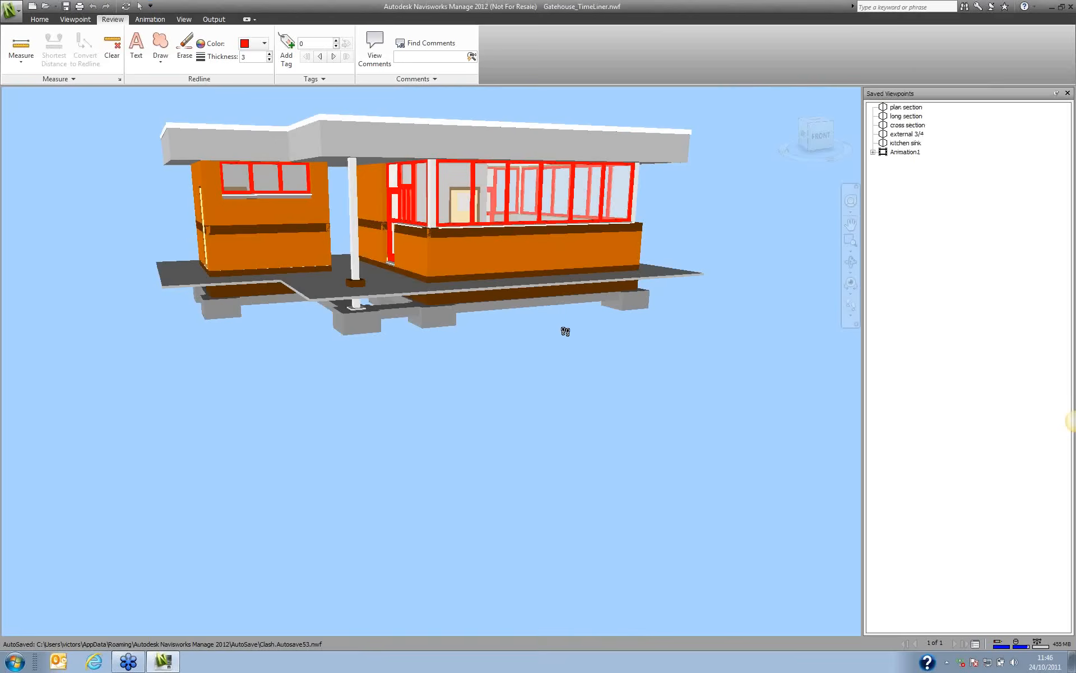
Bring the gatehouse's roof into view and open TimeLiner at a reduced height, showing its data sources.
left_click(851, 225)
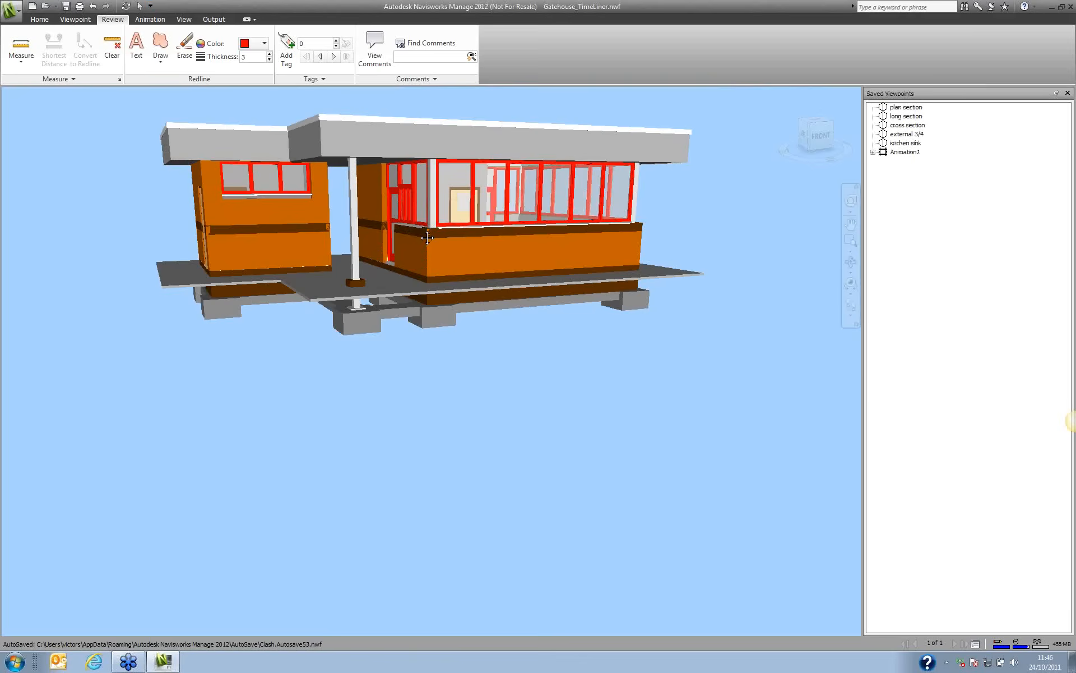
left_click_drag(499, 258, 542, 387)
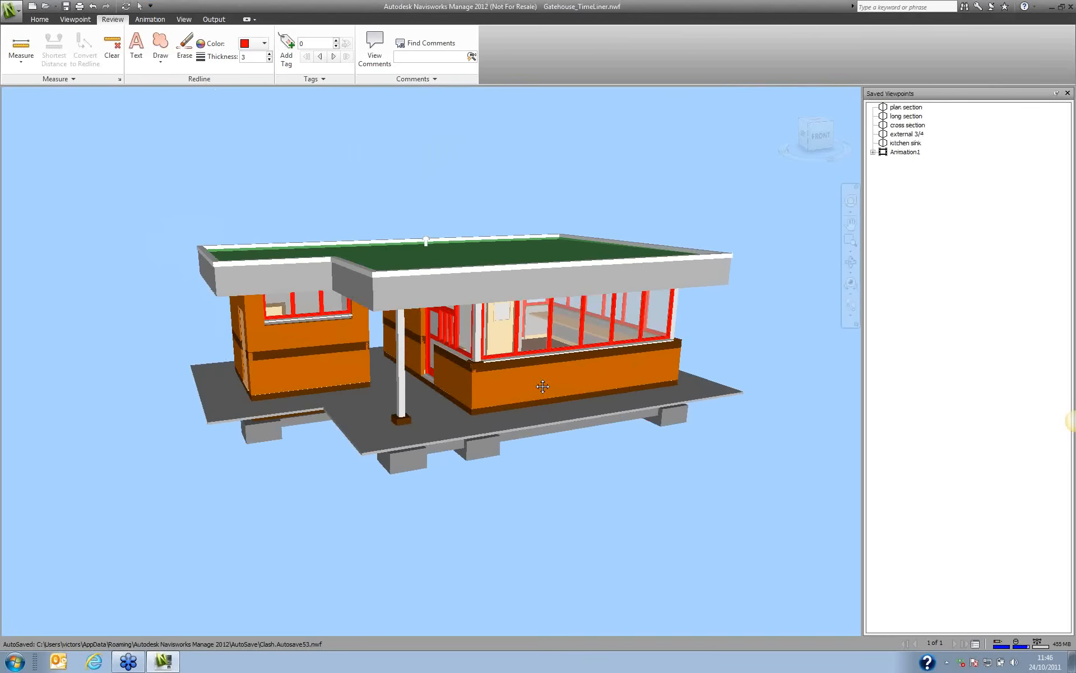
left_click(40, 19)
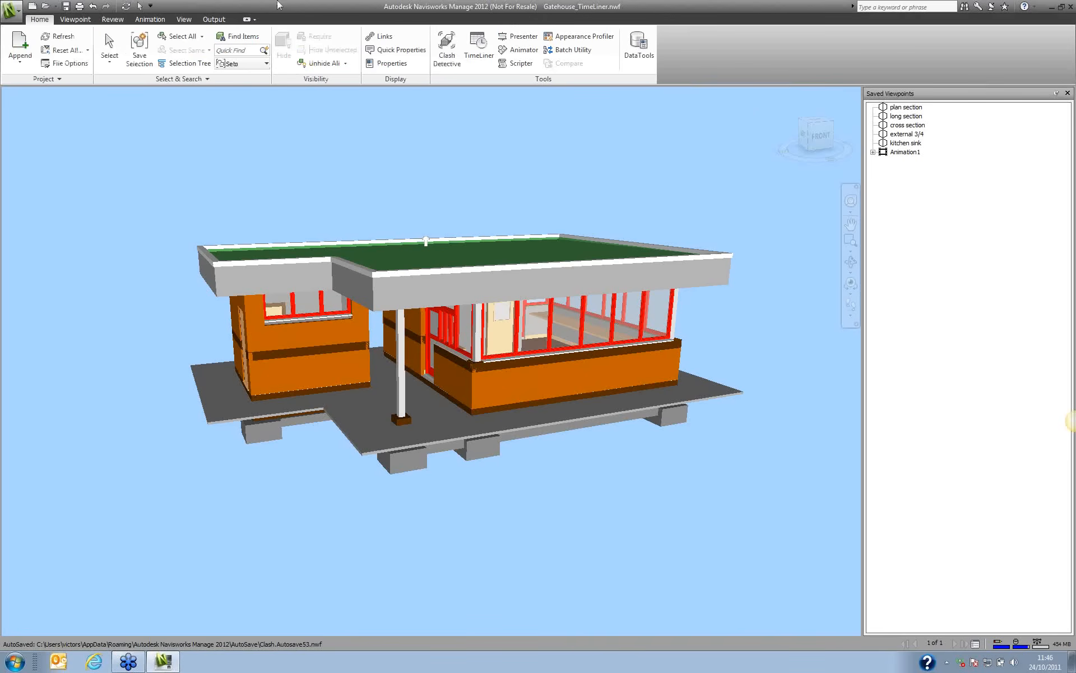
left_click(477, 46)
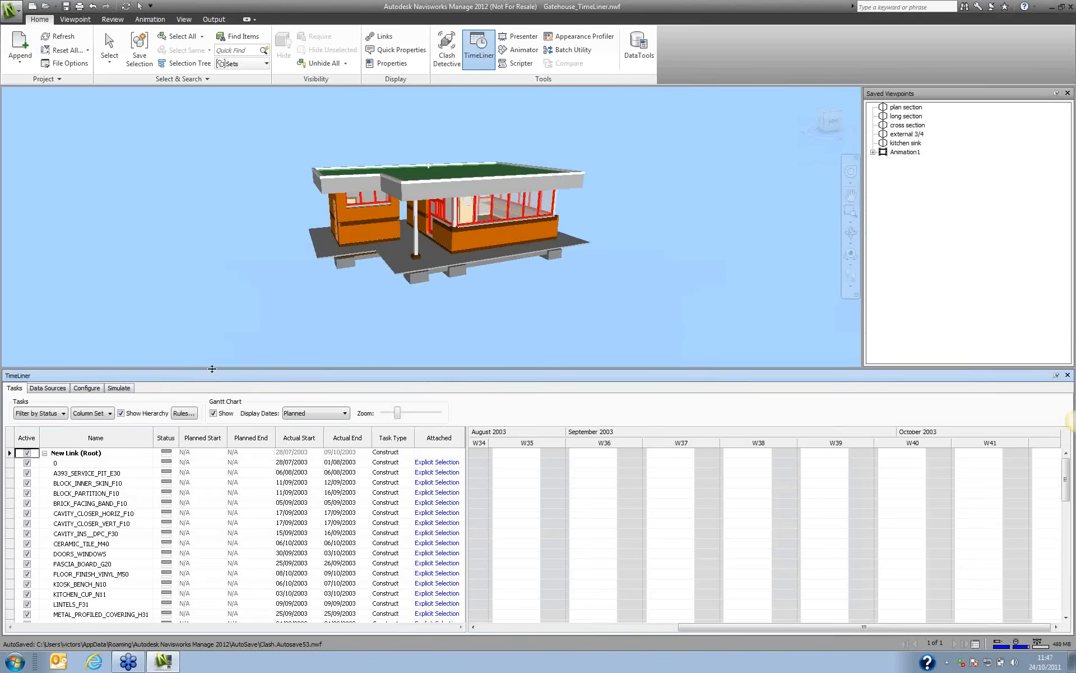
left_click_drag(211, 368, 212, 435)
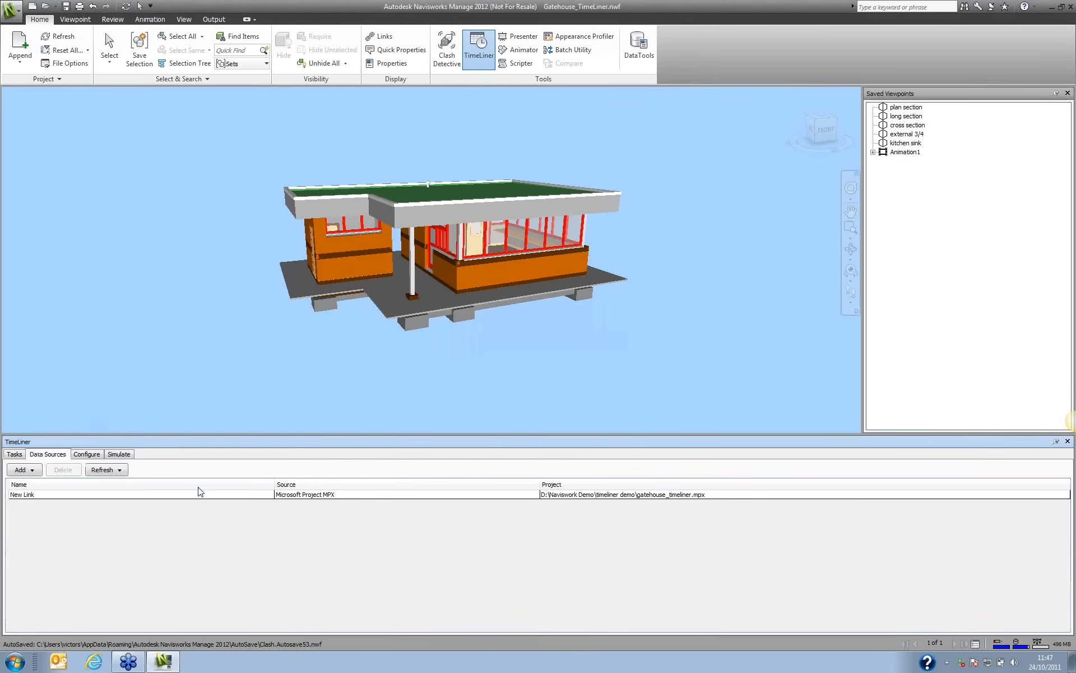
Look over the data source types that can be added, and rebuild the task hierarchy of the New Link source.
left_click(30, 470)
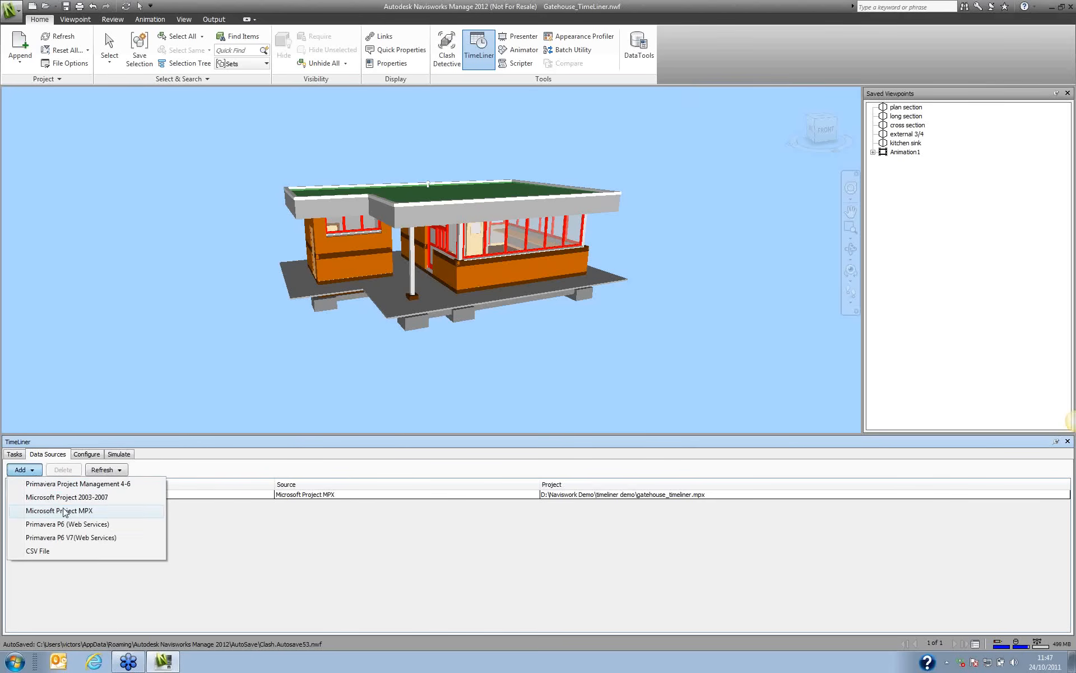
left_click(65, 458)
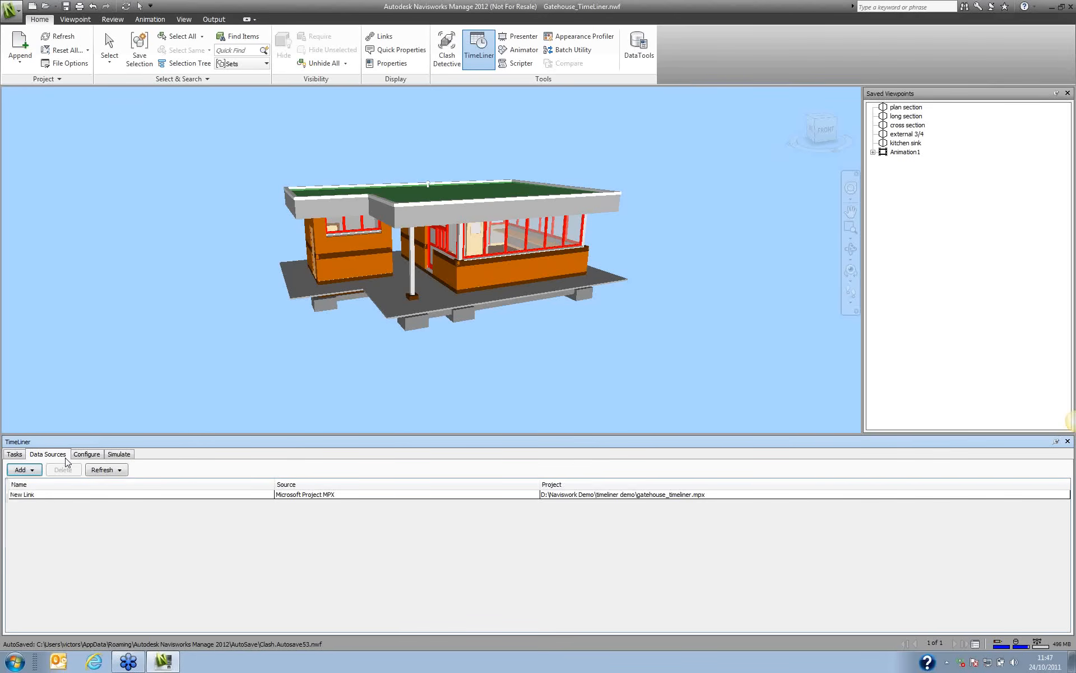
right_click(48, 496)
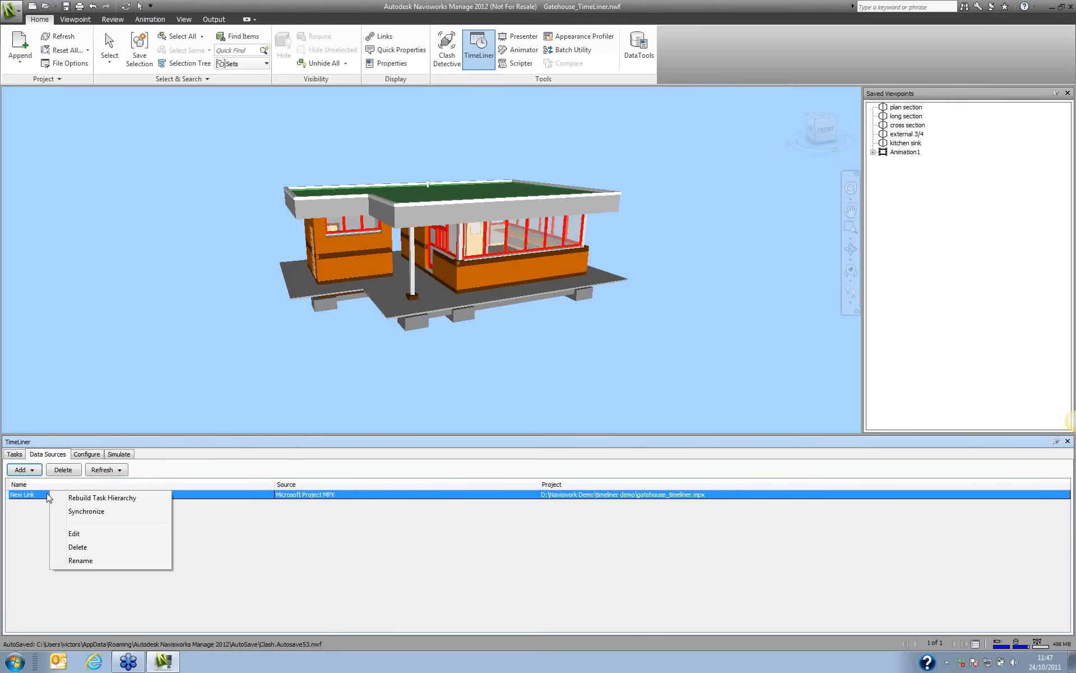
left_click(99, 499)
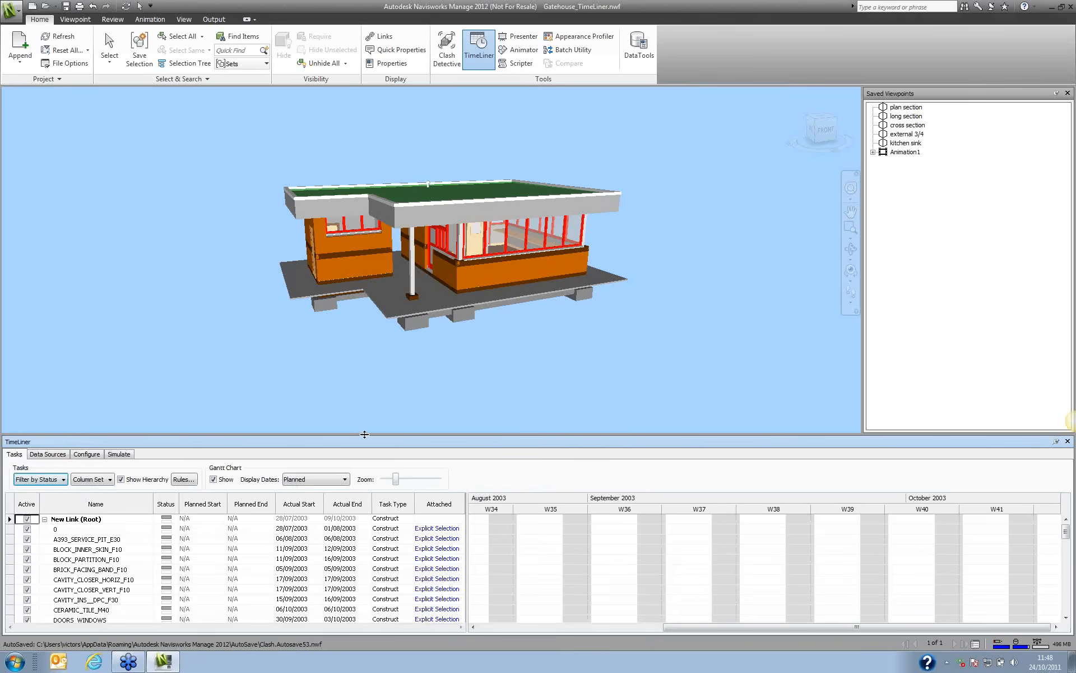
Enlarge the TimeLiner task list and examine the task names, actual dates, task types and attached selections.
left_click_drag(365, 435, 367, 390)
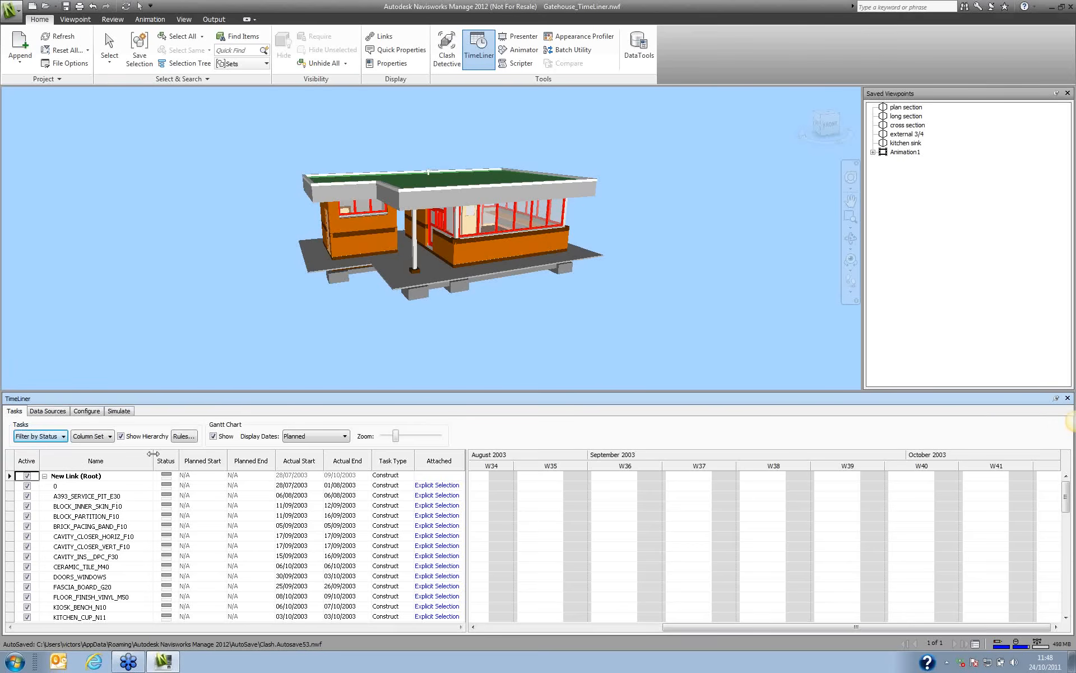
left_click_drag(190, 458, 191, 459)
scroll(146, 508, "down", 3)
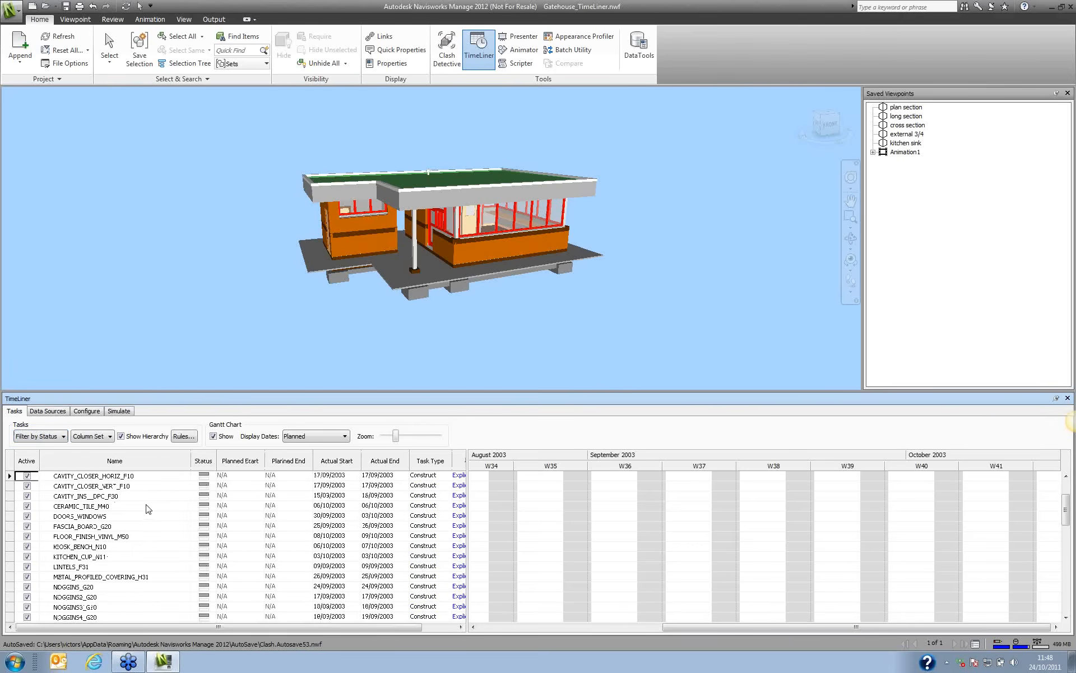
scroll(120, 496, "down", 1)
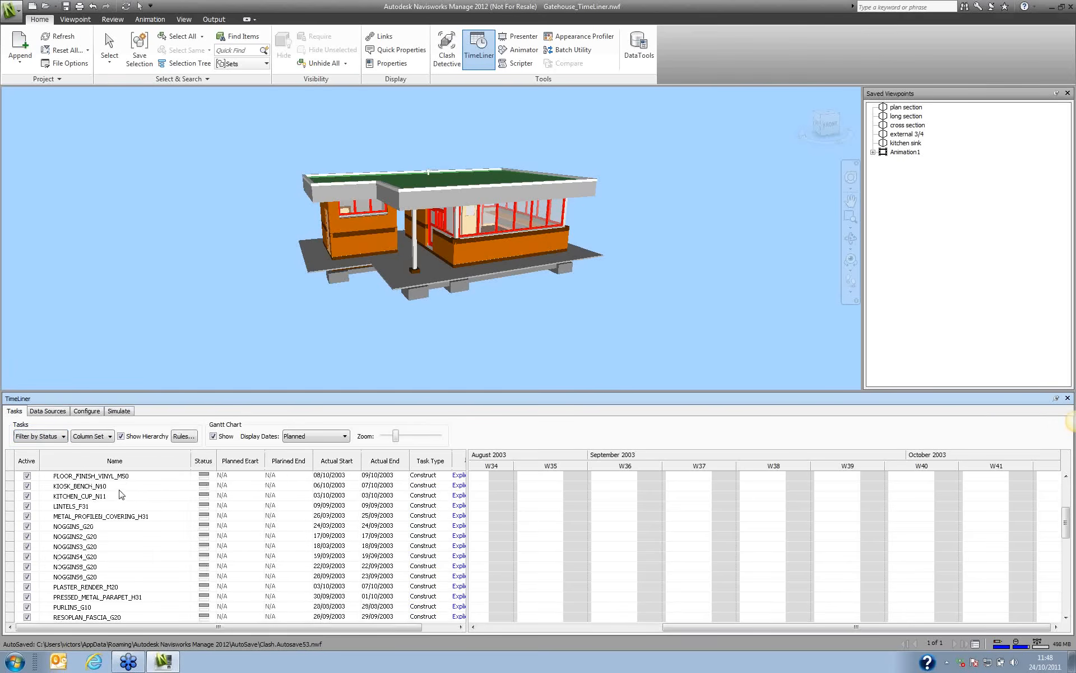
scroll(119, 495, "down", 1)
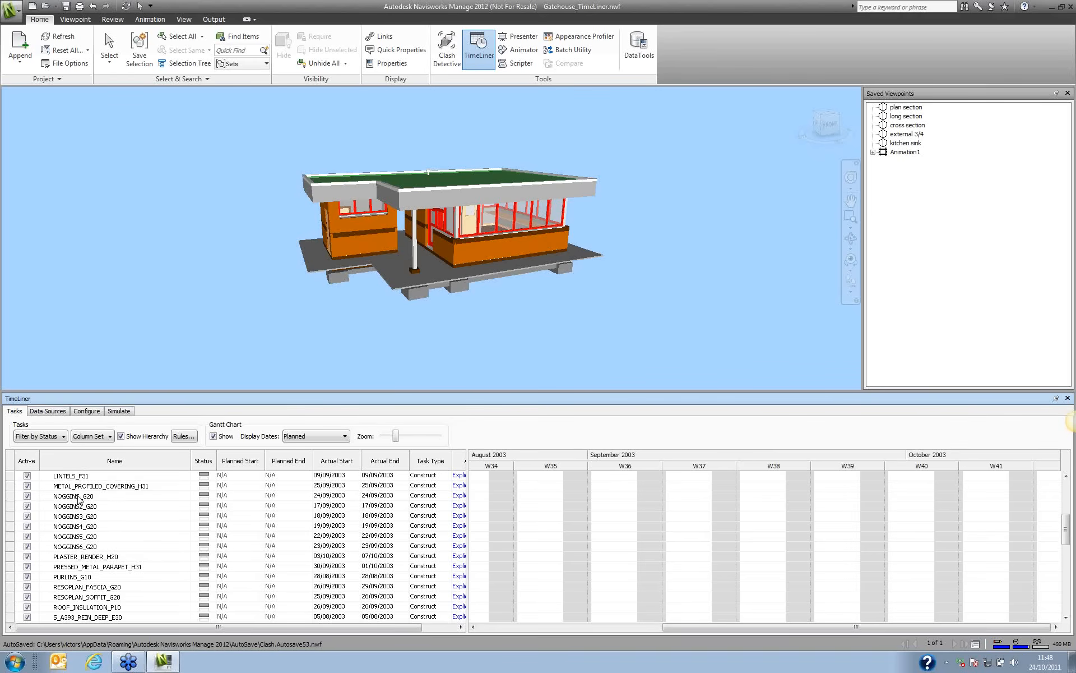
scroll(76, 552, "down", 2)
scroll(77, 553, "down", 4)
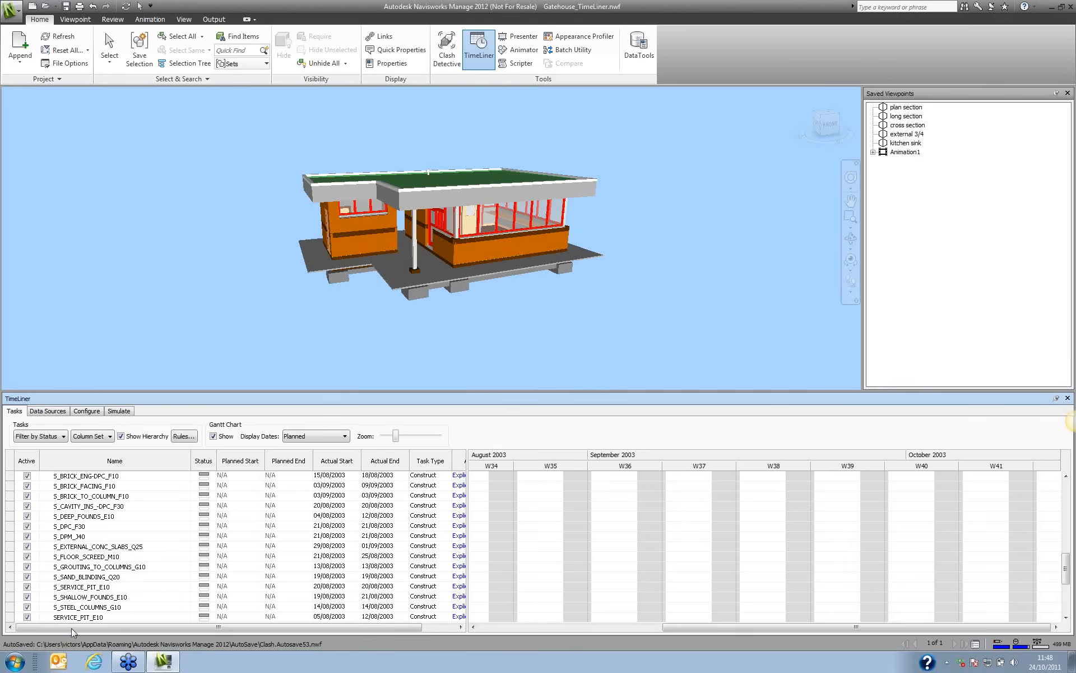
left_click_drag(72, 628, 108, 630)
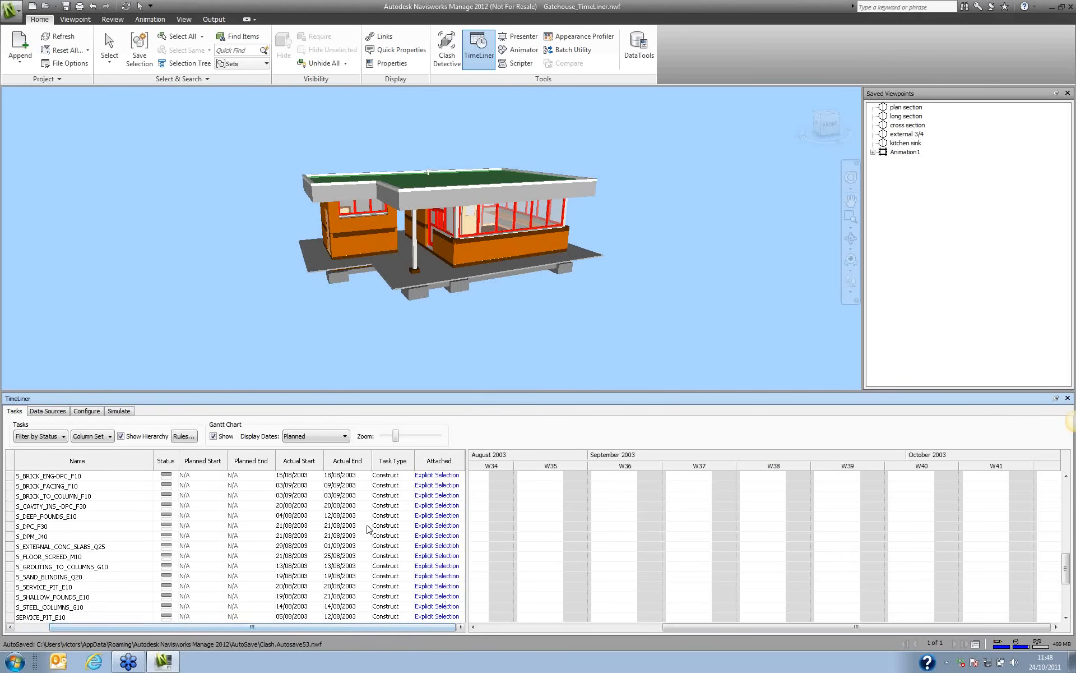
Check the task type choices for S_BRICK_ENG-DPC_F10 and view the appearance configuration of the task types.
left_click(391, 476)
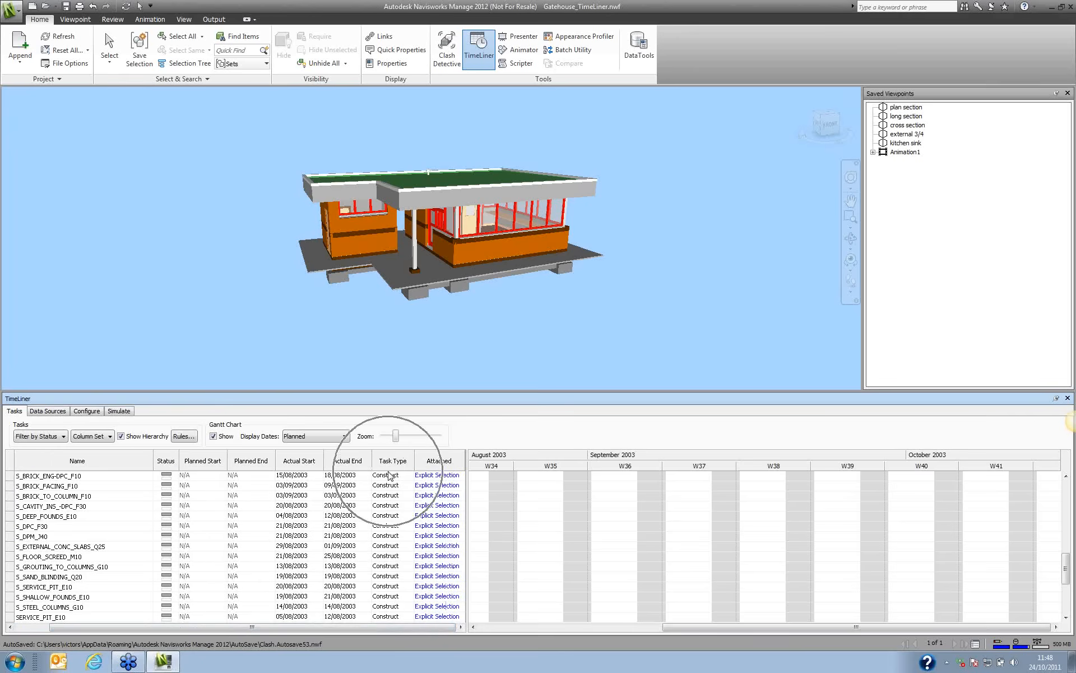
left_click(407, 478)
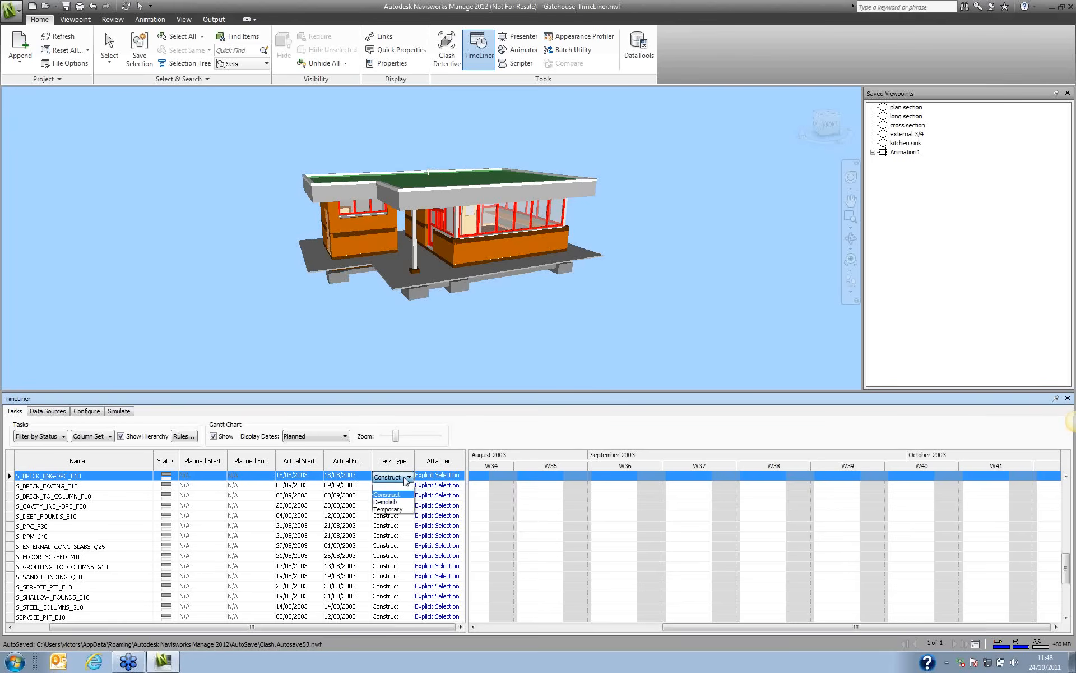
left_click(407, 478)
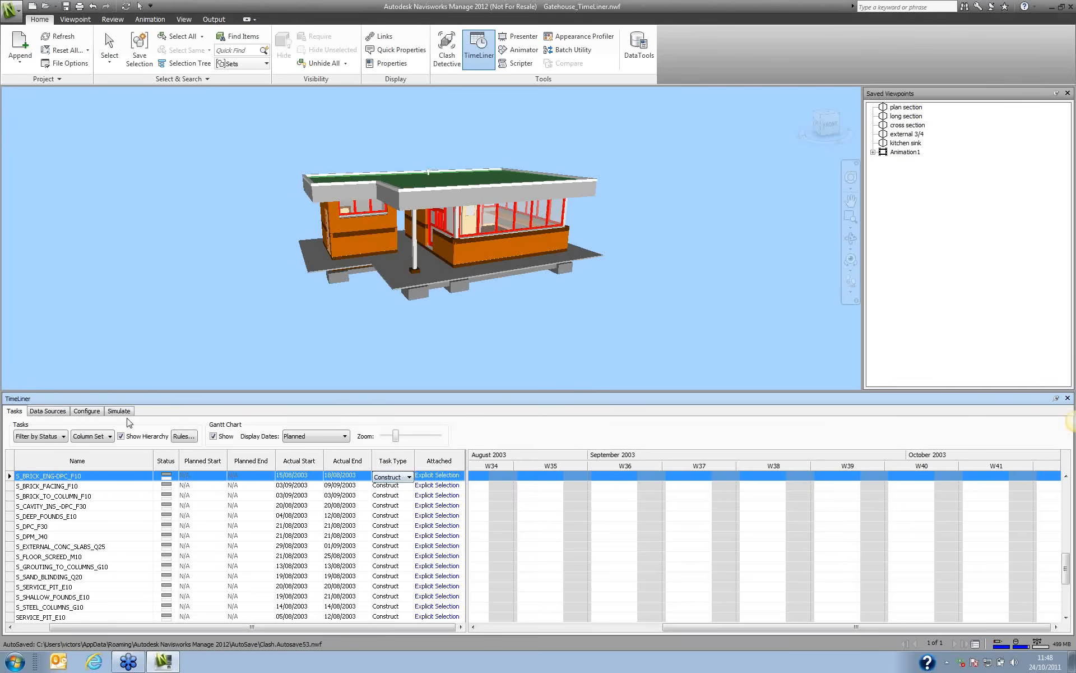
left_click(91, 413)
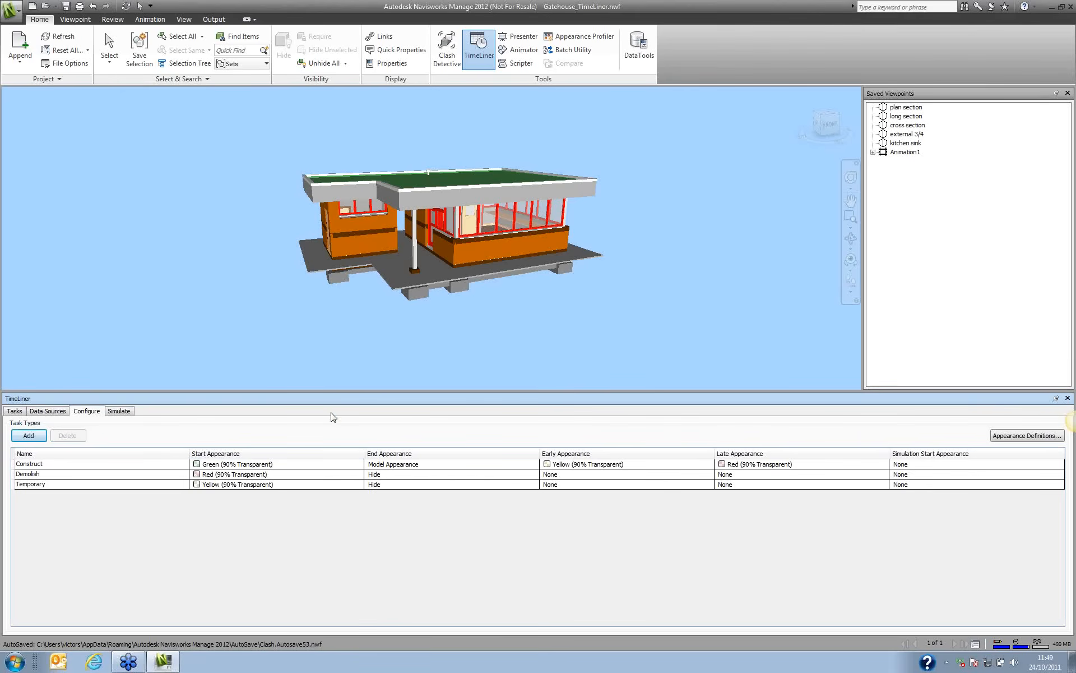
Open the settings of the TimeLiner simulation and move the dialog clear of the model.
left_click(119, 411)
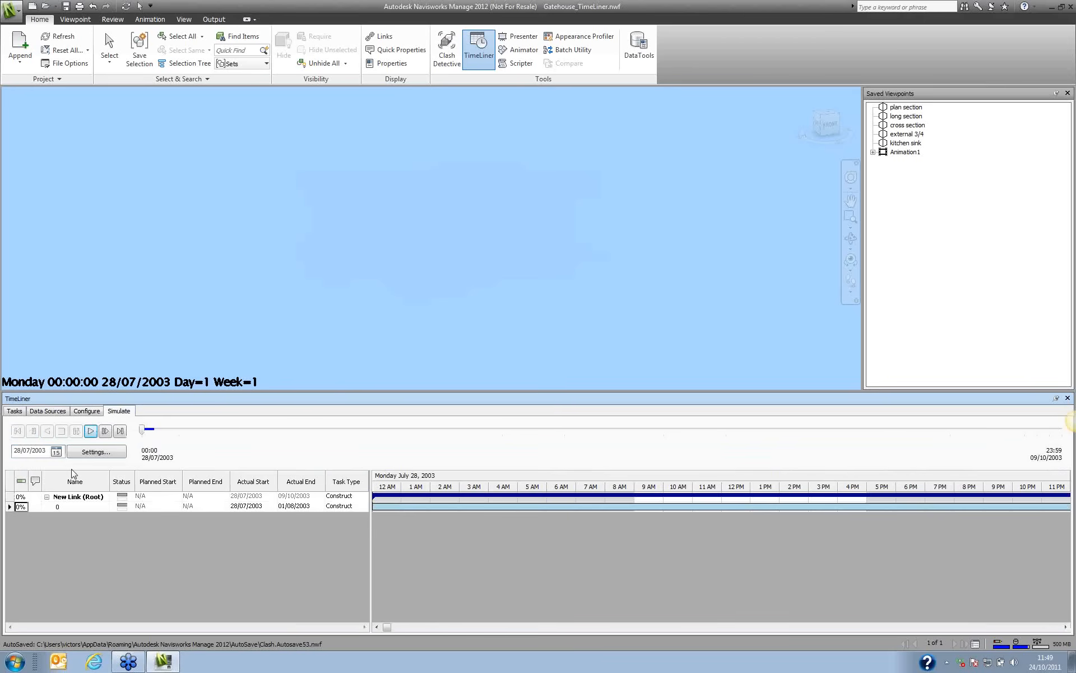
left_click(88, 453)
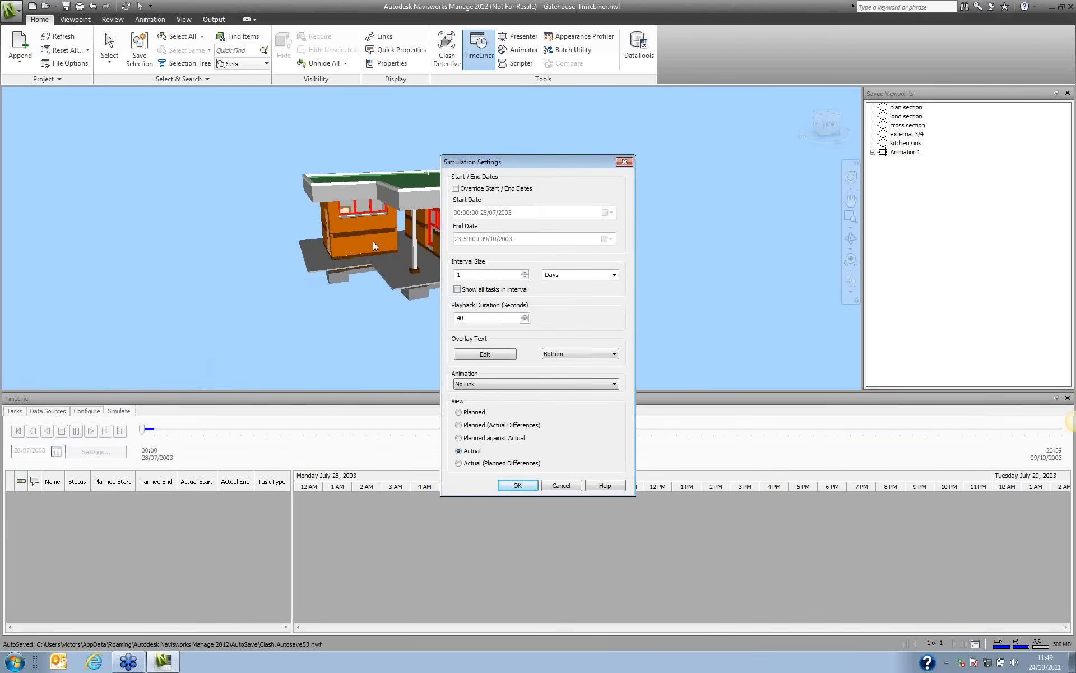
left_click_drag(503, 160, 538, 137)
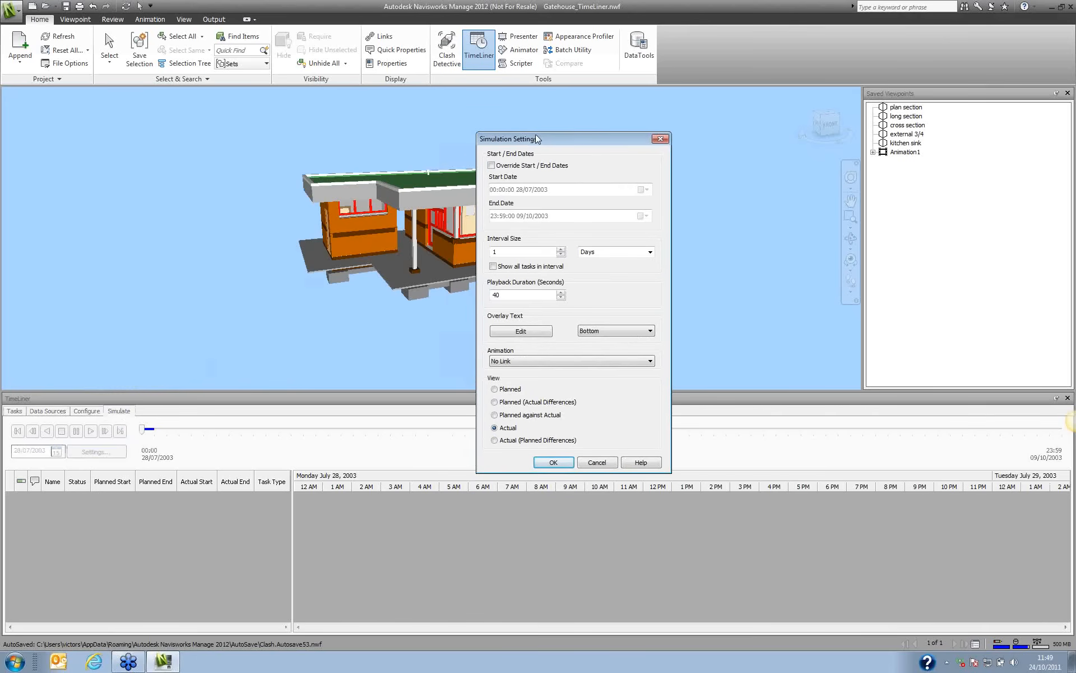
Try overriding the simulation's start and end dates and look at the start date calendar.
left_click(518, 166)
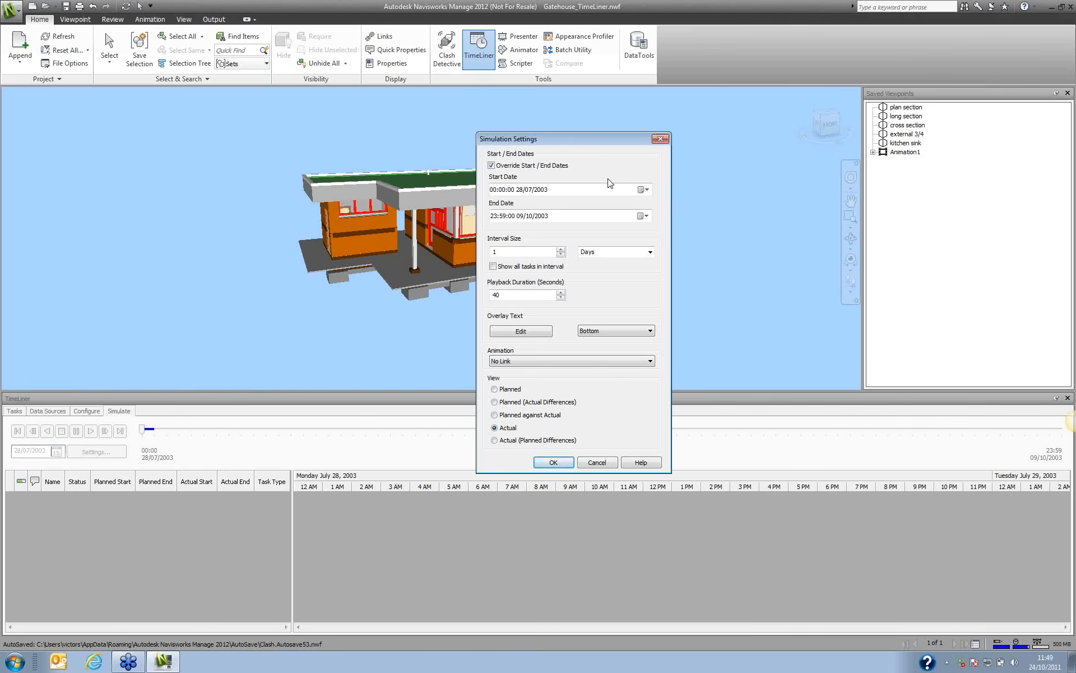
left_click(643, 189)
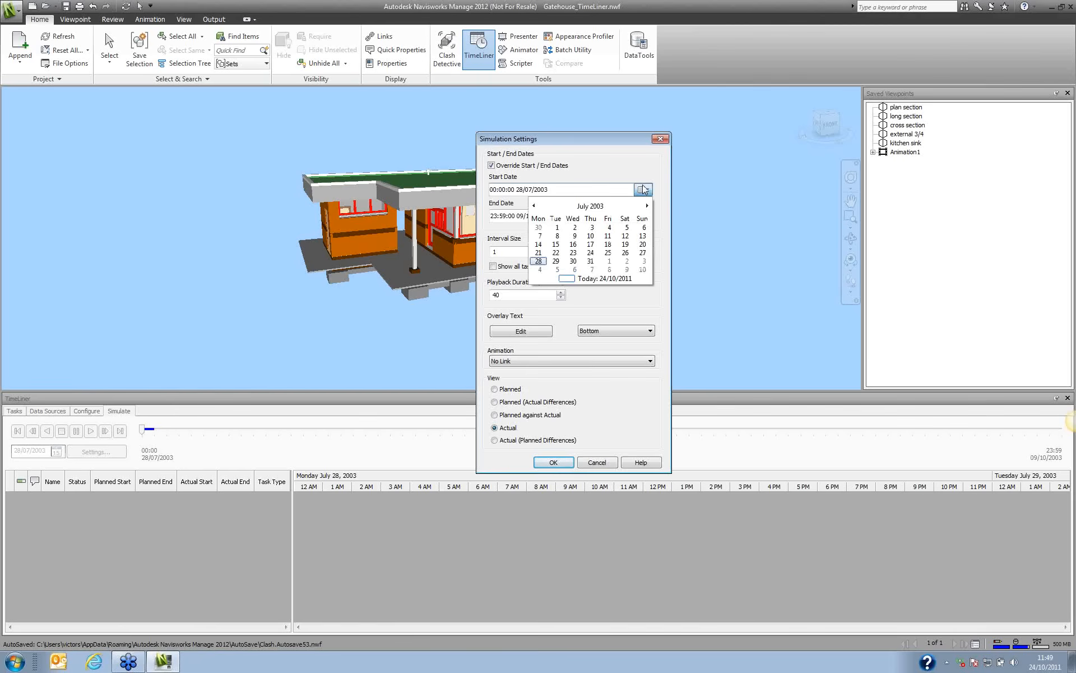
left_click(491, 166)
left_click(492, 166)
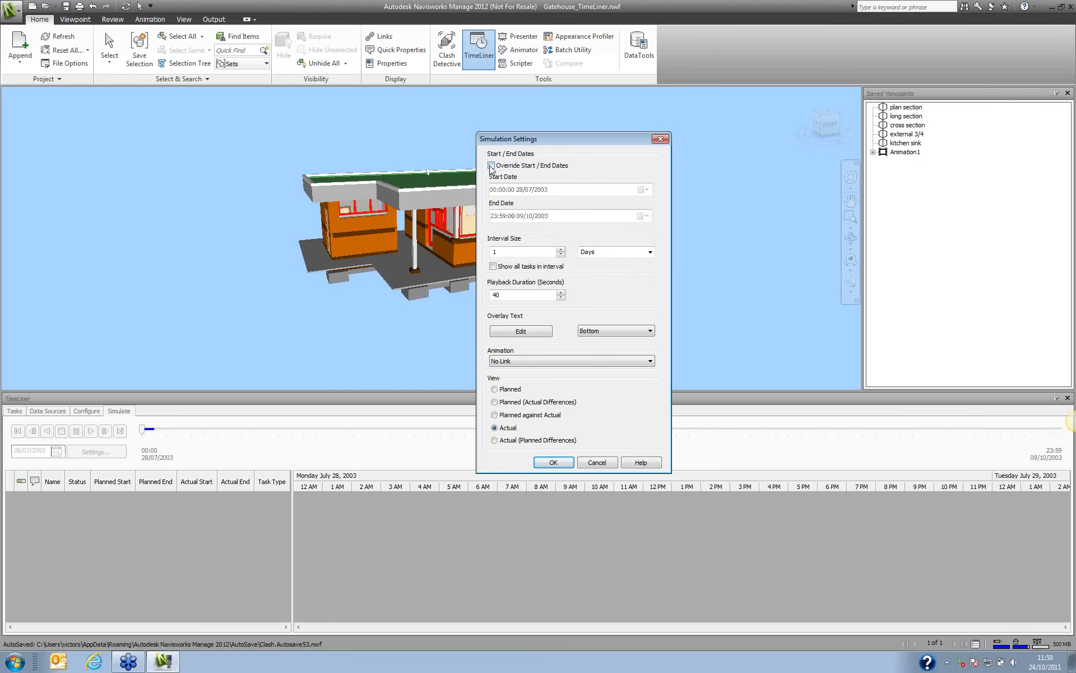
Set the simulation interval size to 2 weeks, and view the overlay text definition without changing it.
left_click(650, 252)
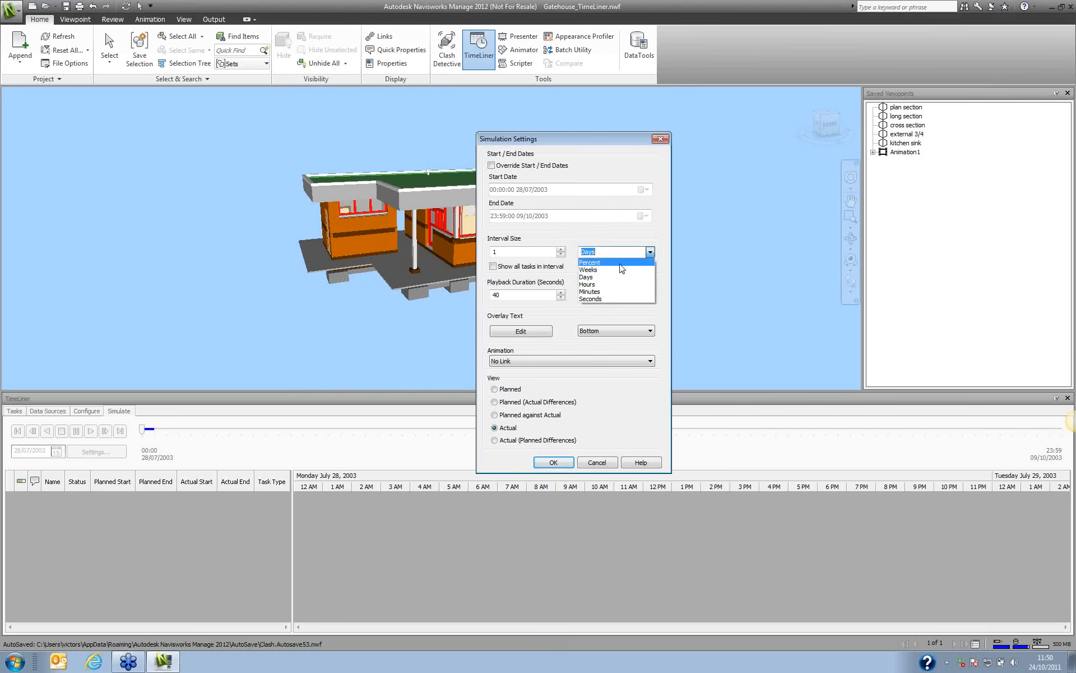
left_click(616, 269)
left_click(561, 254)
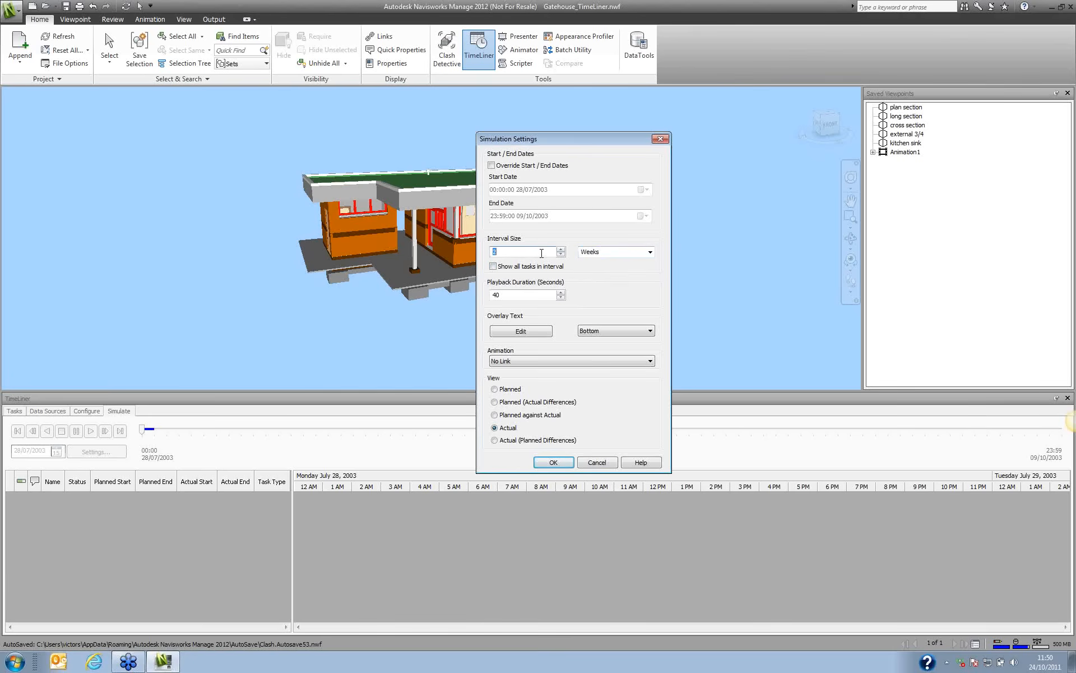
left_click(519, 332)
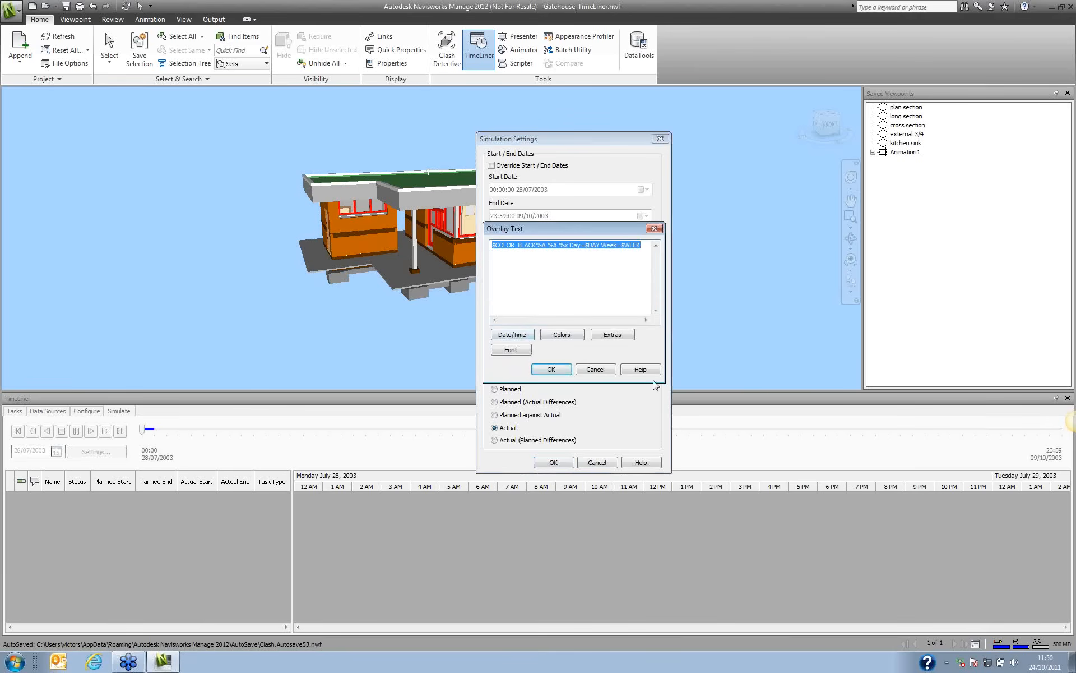
left_click(601, 370)
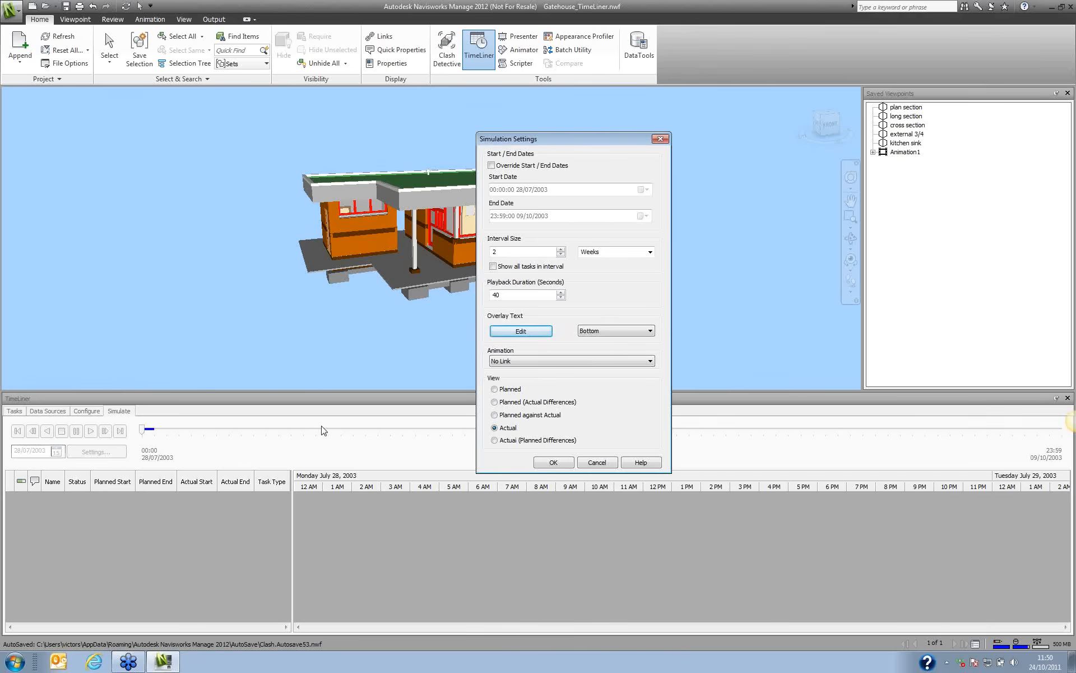
Accept the simulation settings, play the TimeLiner construction simulation and pause it during the PURLINS_G10 task.
left_click(552, 462)
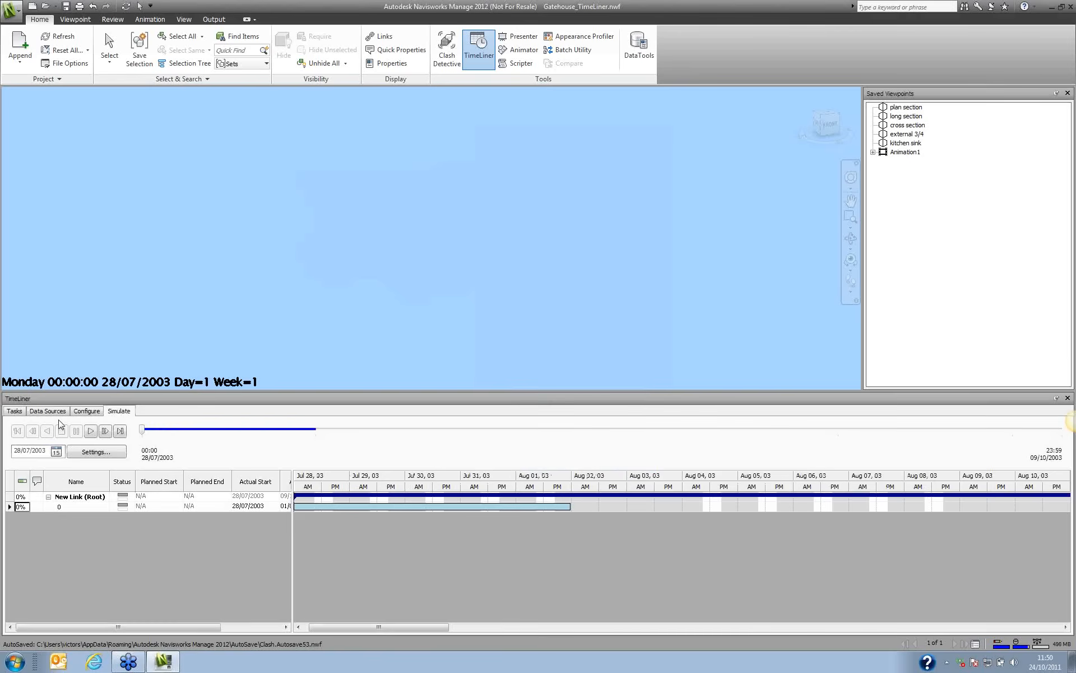
left_click(91, 431)
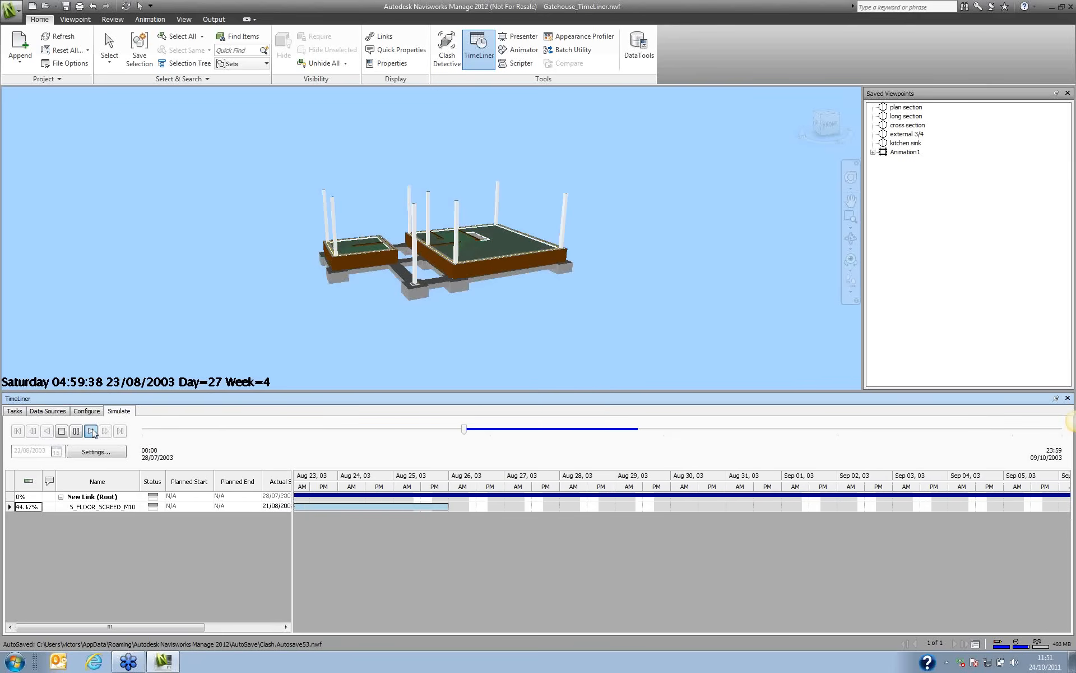
left_click(77, 431)
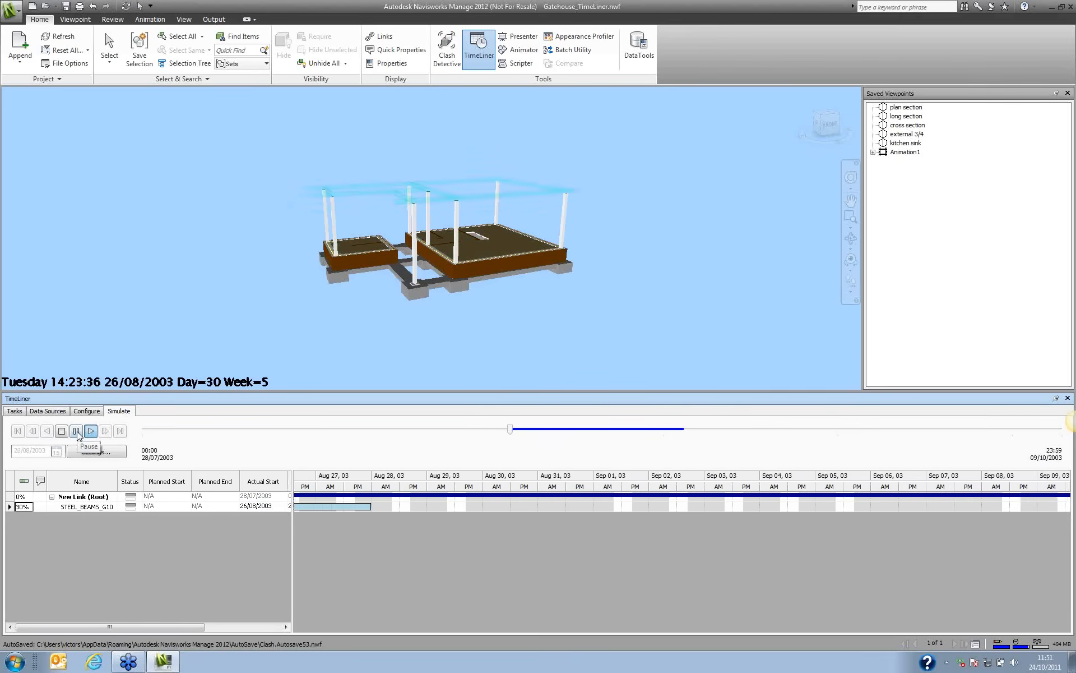
left_click(77, 432)
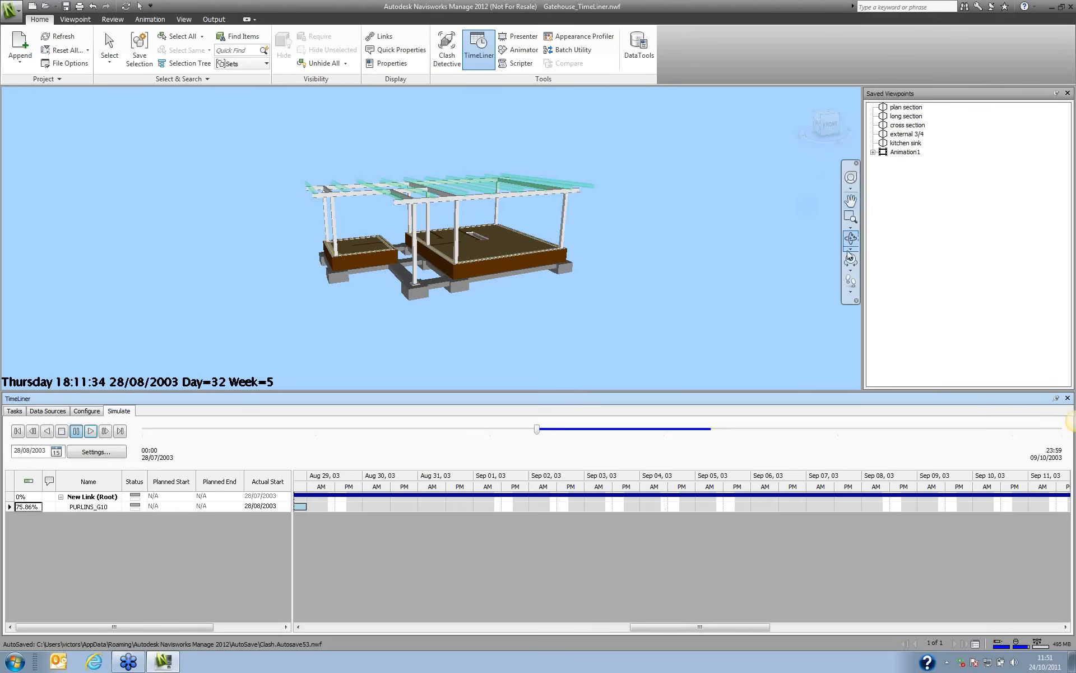
Inspect the paused gatehouse frame and the purlins task's progress, and resume the simulation through to its end date.
mouse_move(581, 286)
left_mouse_down()
mouse_move(493, 233)
mouse_move(504, 161)
mouse_move(548, 145)
mouse_move(529, 253)
mouse_move(508, 119)
mouse_move(527, 328)
mouse_move(568, 349)
left_mouse_up()
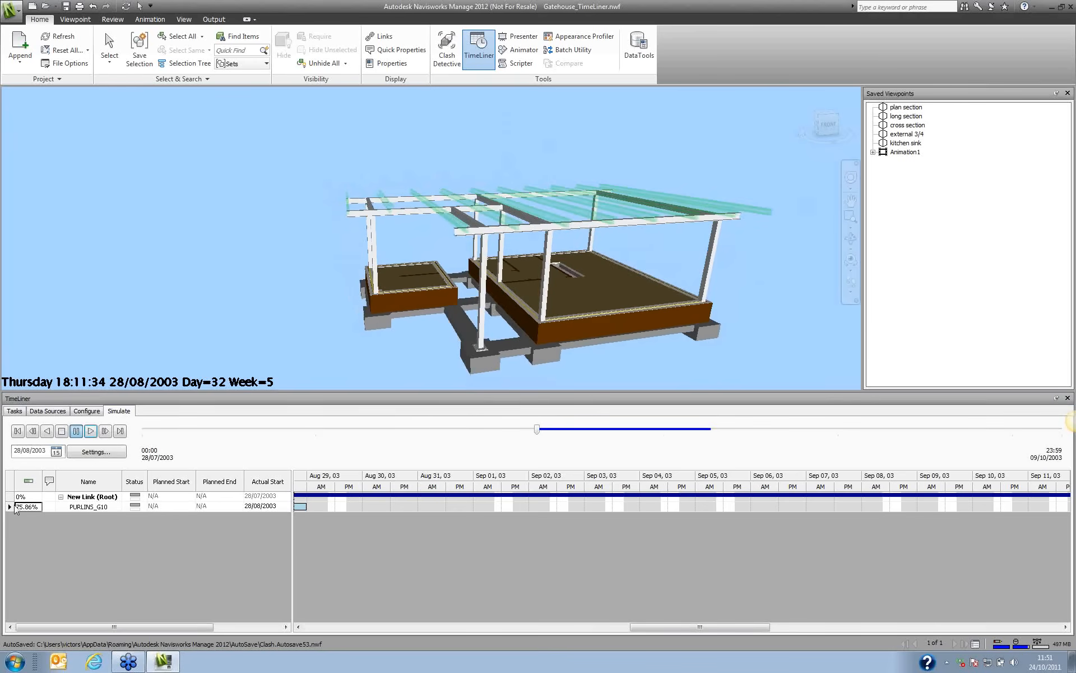
left_click(18, 507)
left_click(38, 529)
left_click_drag(544, 333, 575, 378)
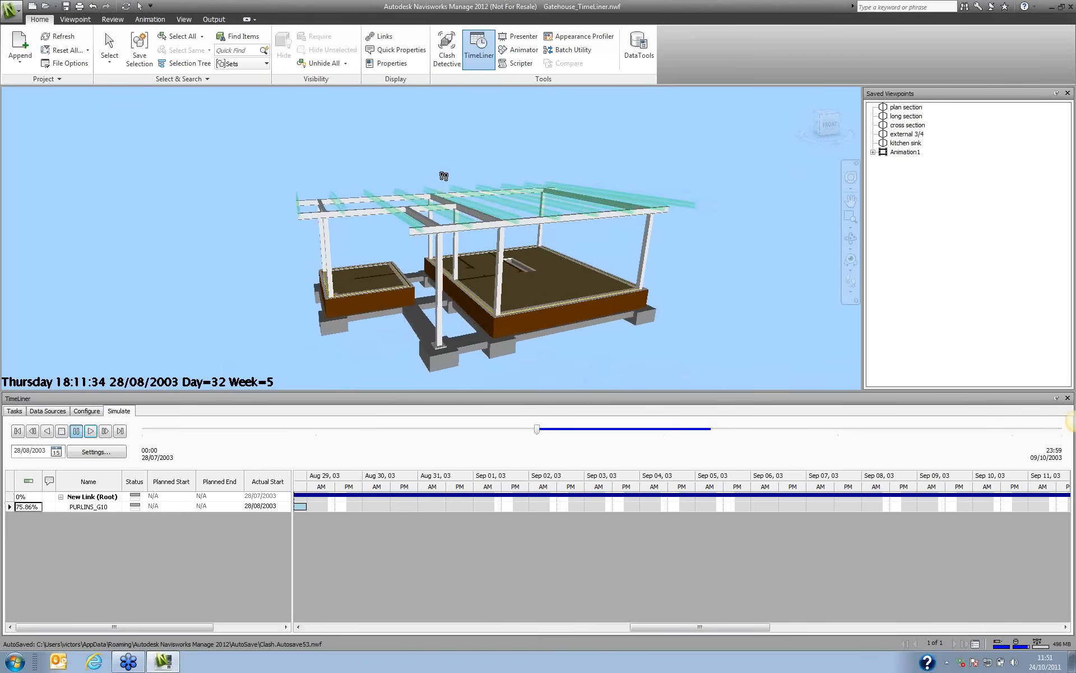
left_click(88, 433)
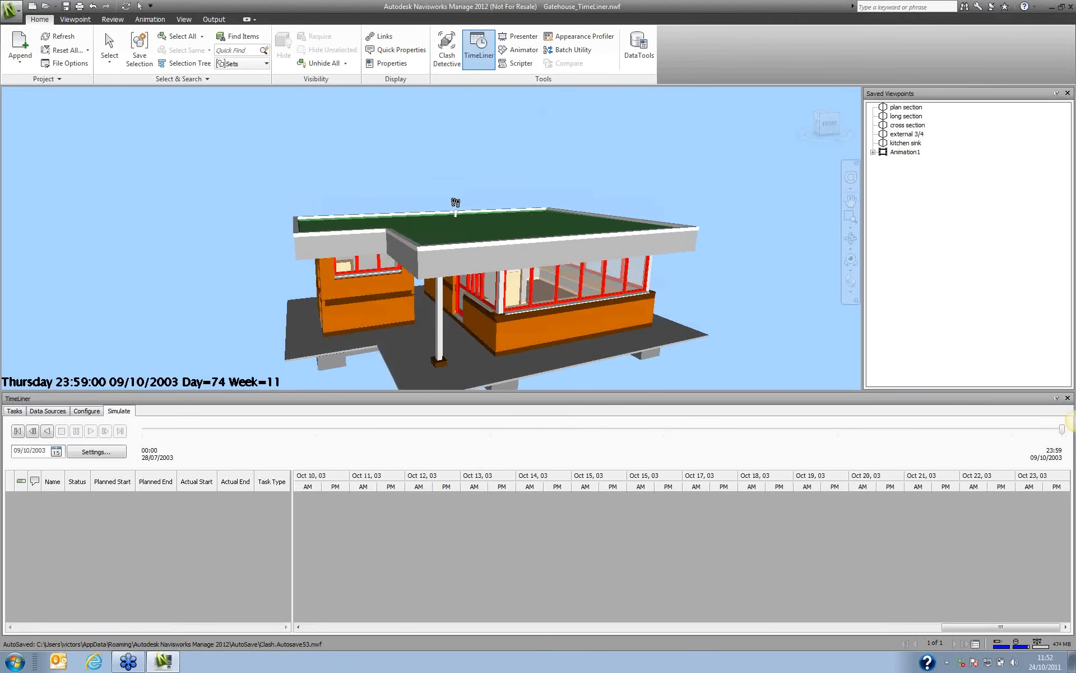
Switch to Windows Explorer and open the folder C:\DEMO ITEMS\Naviswork Demo\TimeLiner avi.
key("super+e")
double_click(419, 91)
double_click(370, 160)
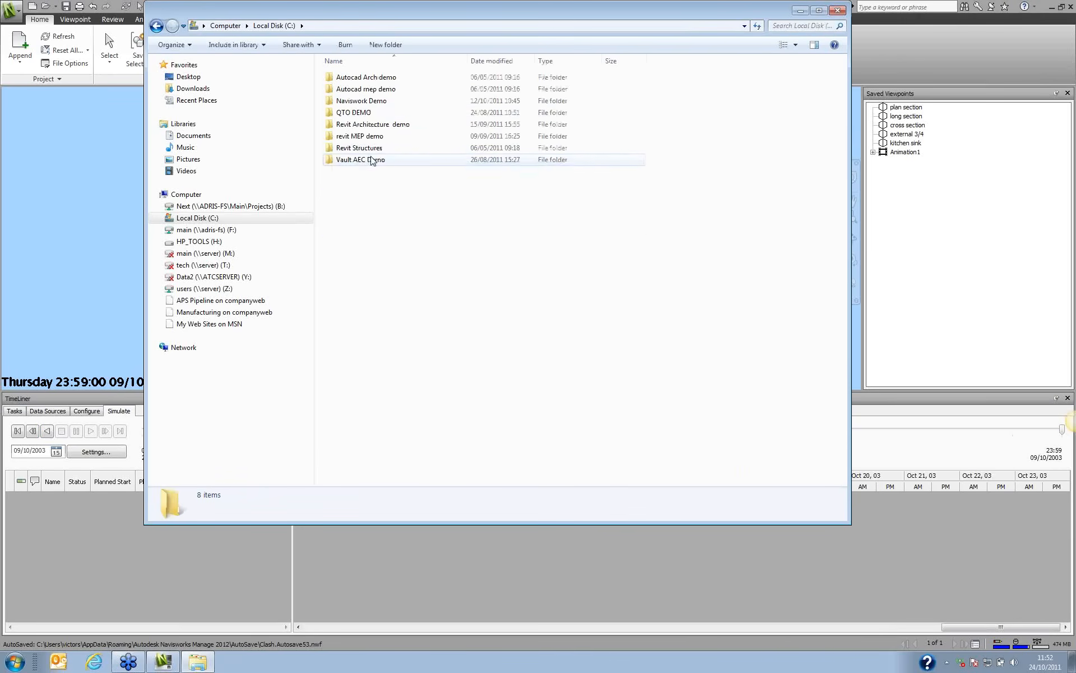
left_click(358, 106)
double_click(358, 106)
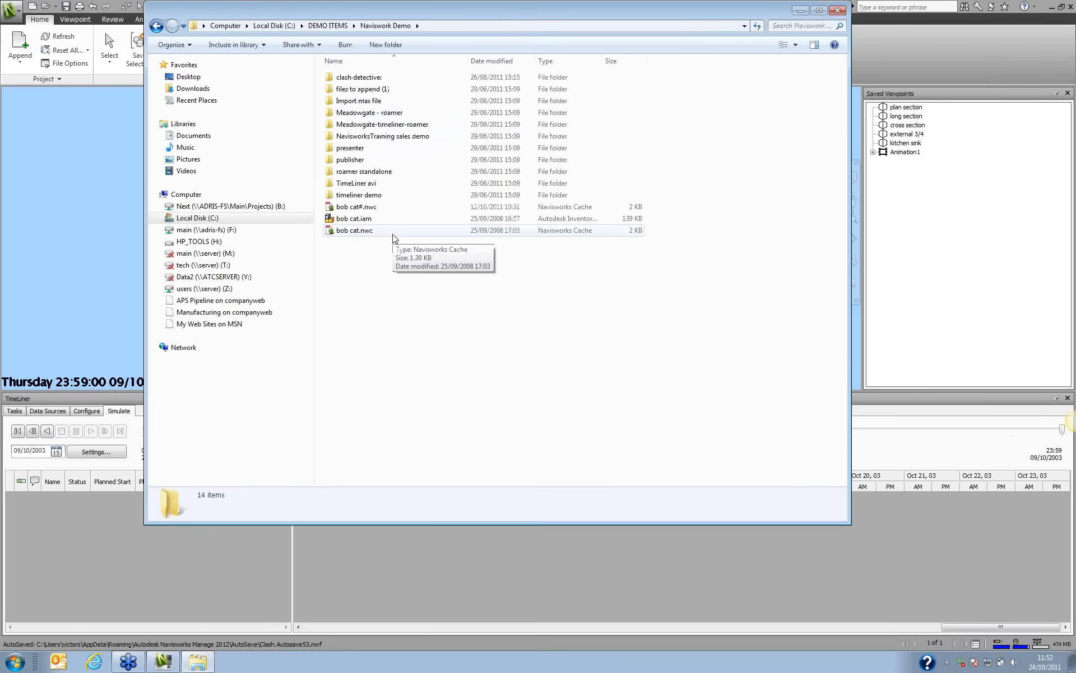
double_click(370, 184)
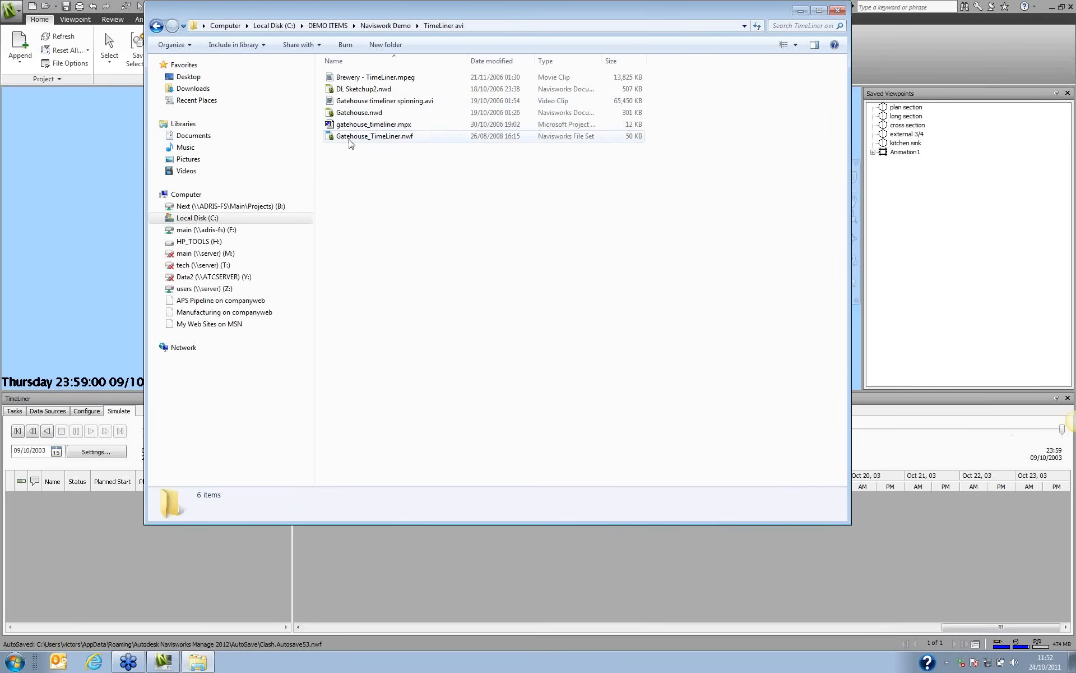
Watch the video Brewery - TimeLiner.mpeg in a maximized player, and close both the player and the folder window.
double_click(359, 78)
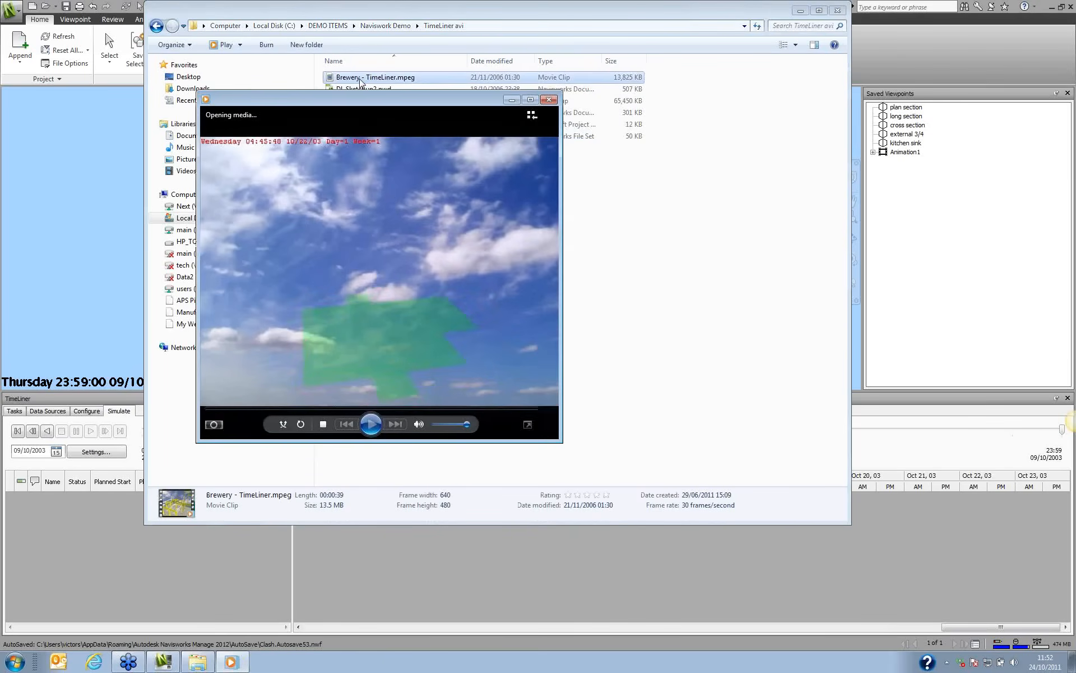
left_click(529, 100)
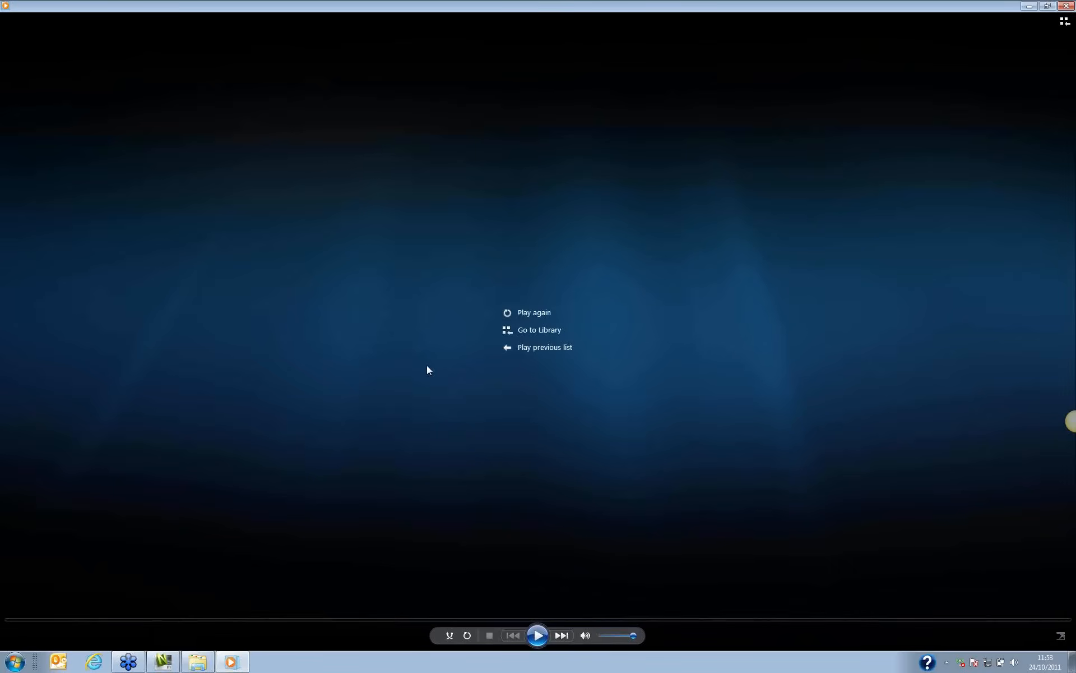
left_click(1066, 6)
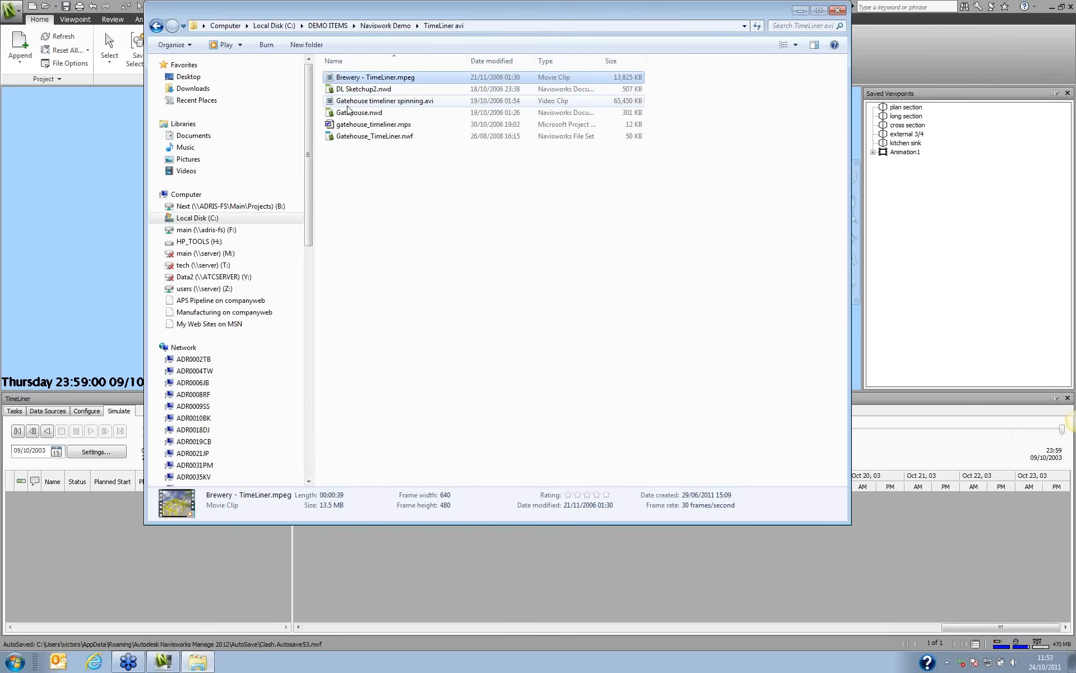
left_click(836, 11)
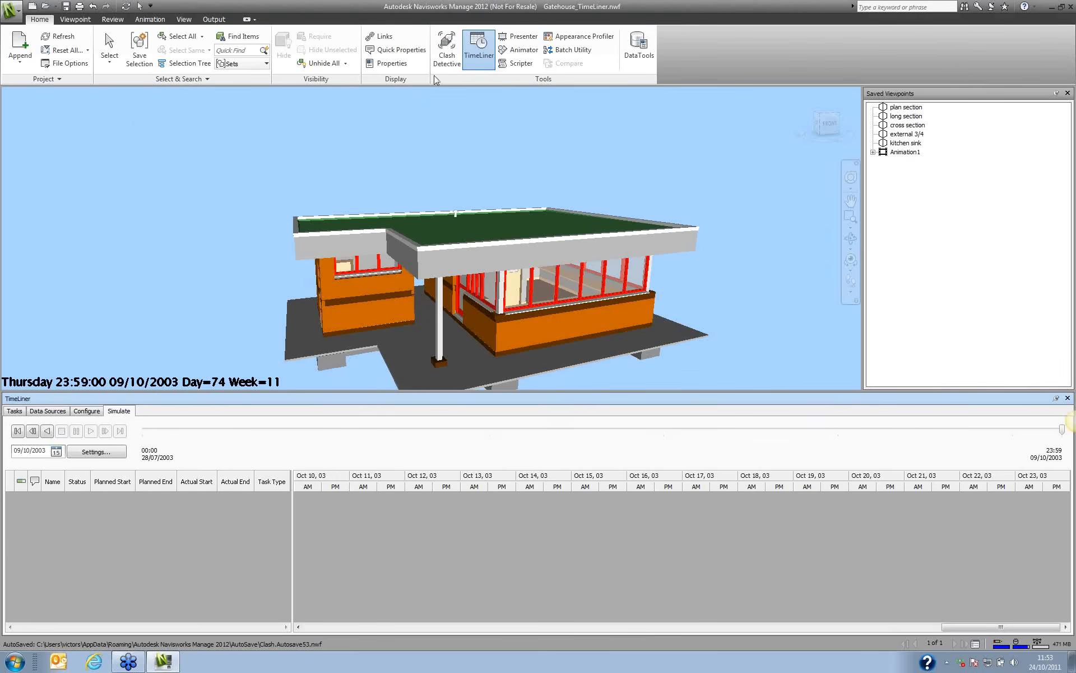
Close TimeLiner and open Gatehouse textured.nwd from the presenter folder, without saving changes to Gatehouse_TimeLiner.nwf.
left_click(465, 59)
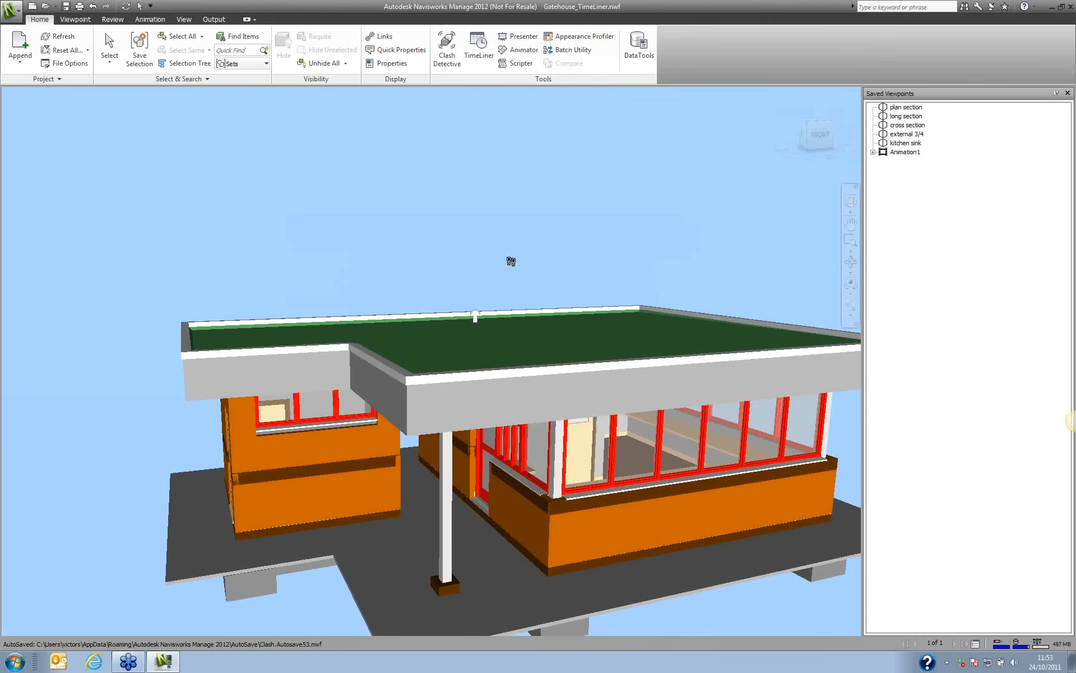
left_click(12, 9)
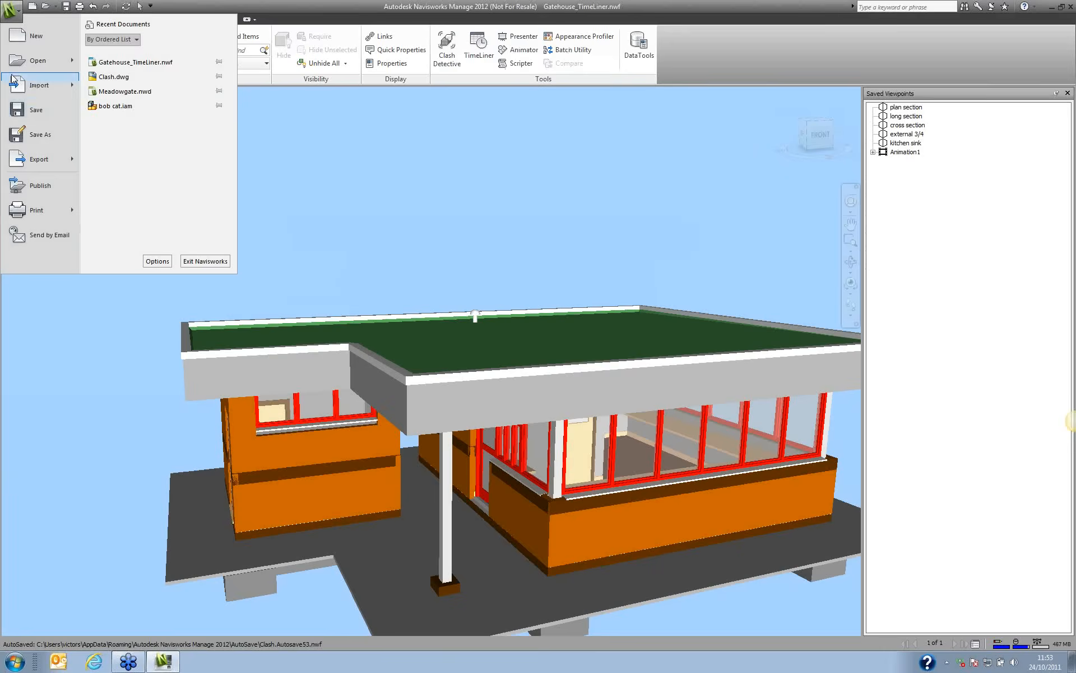
mouse_move(38, 60)
left_click(112, 65)
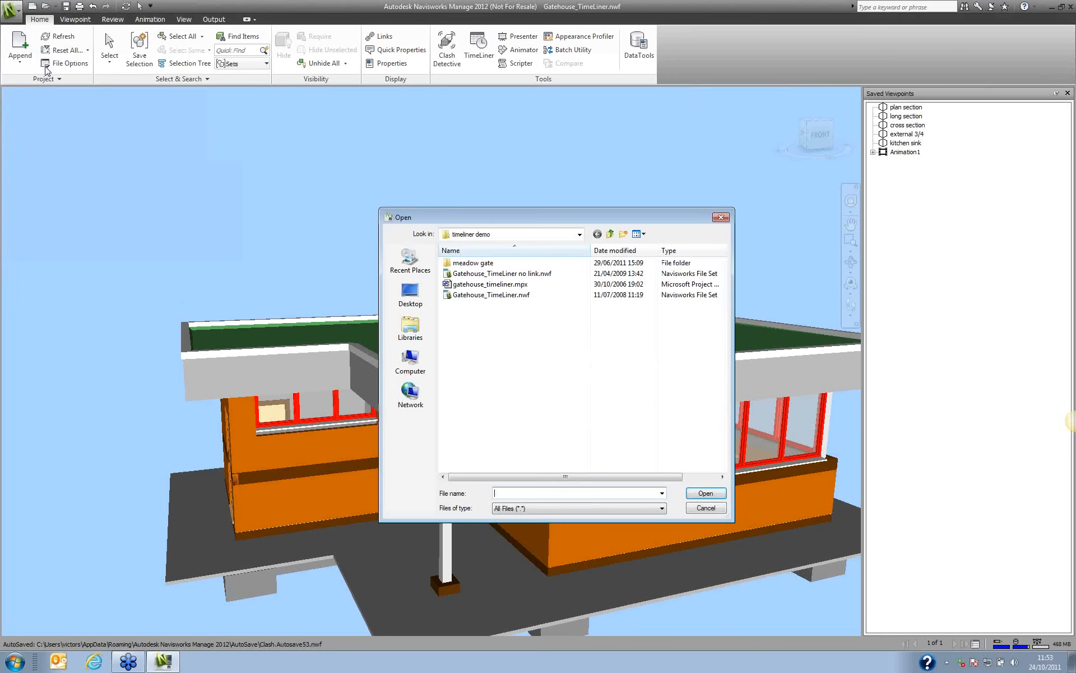
left_click(610, 234)
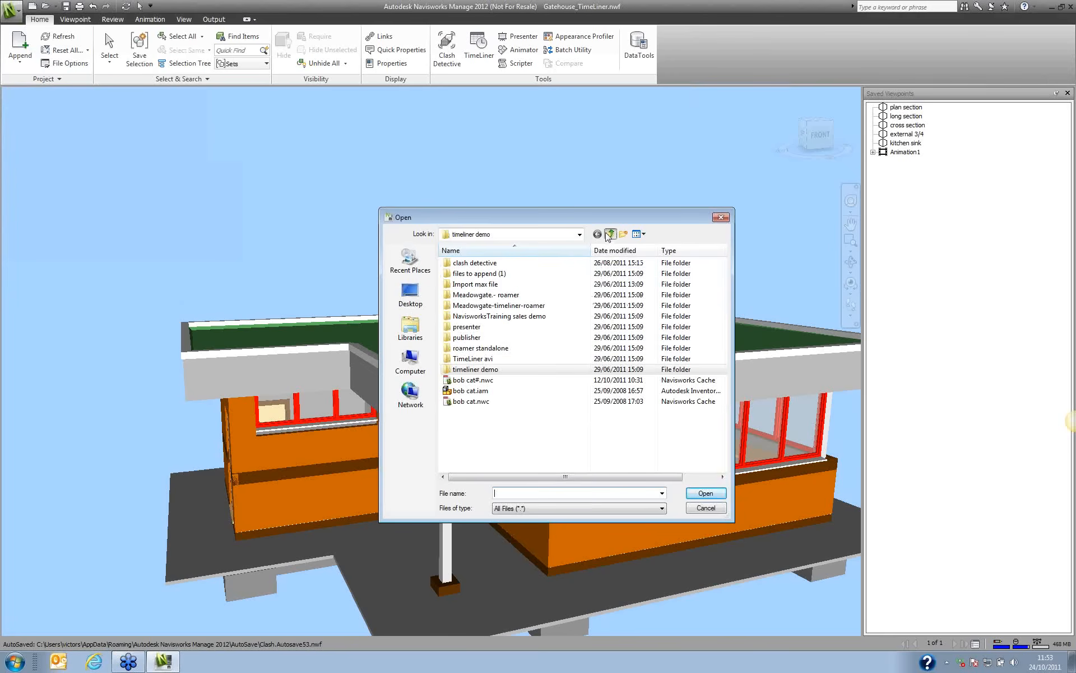
double_click(481, 327)
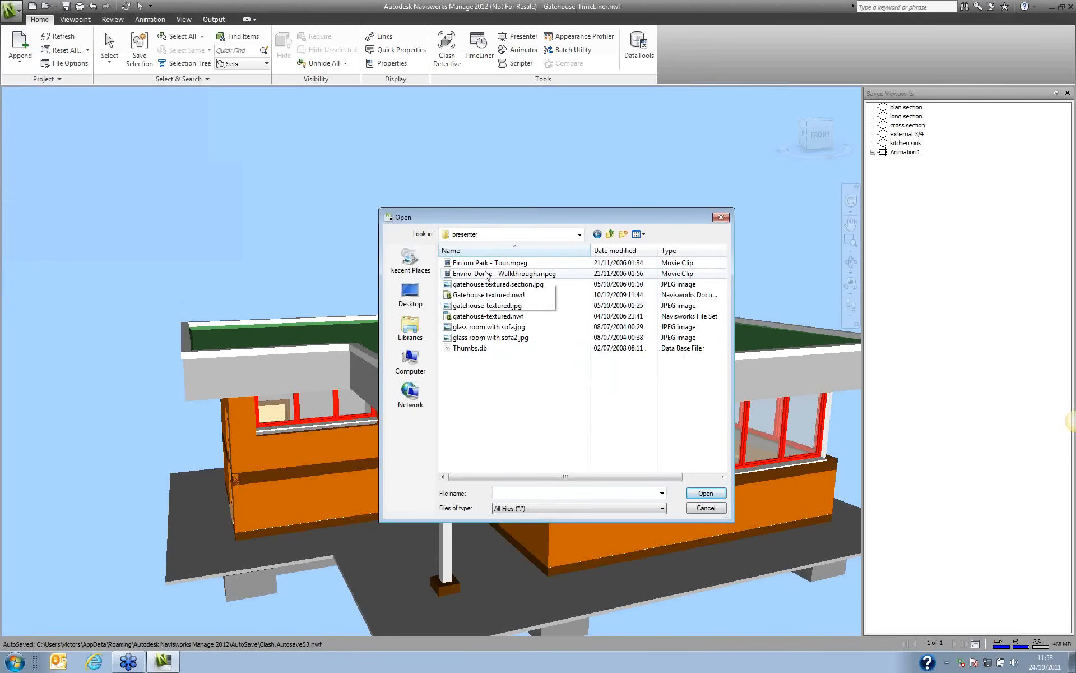
left_click(500, 296)
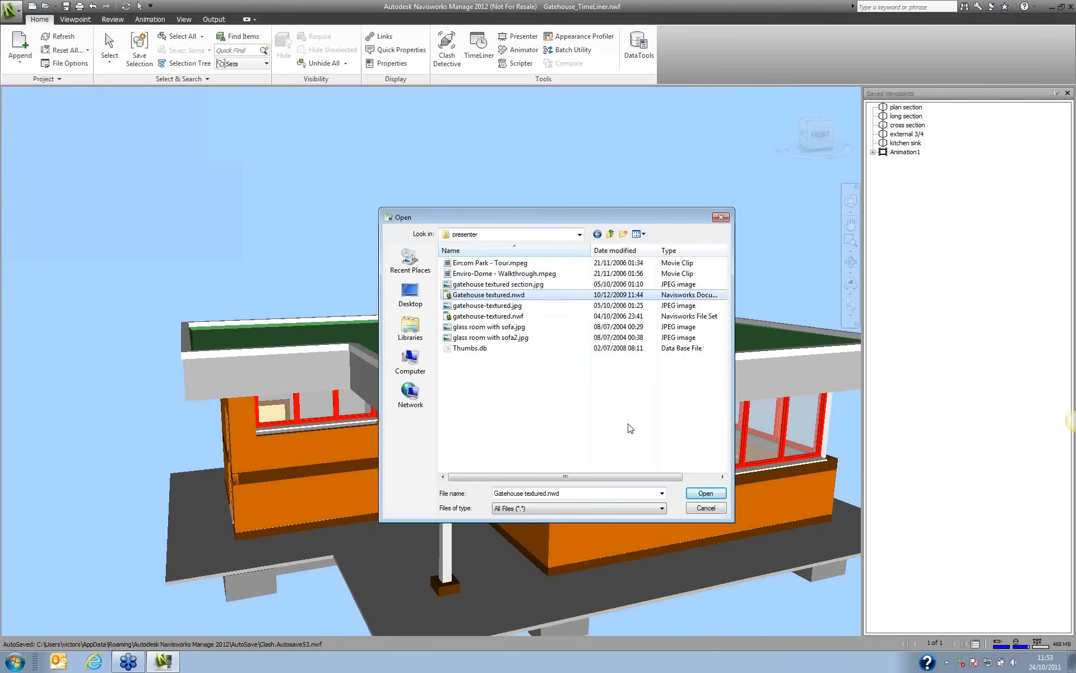
left_click(705, 493)
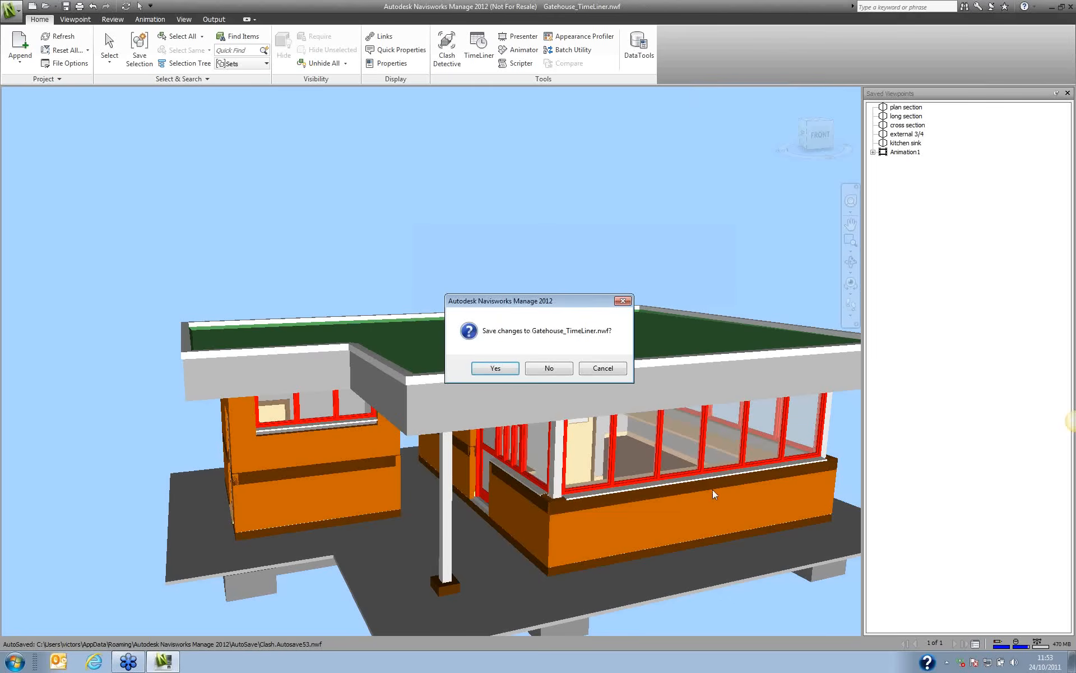
left_click(534, 367)
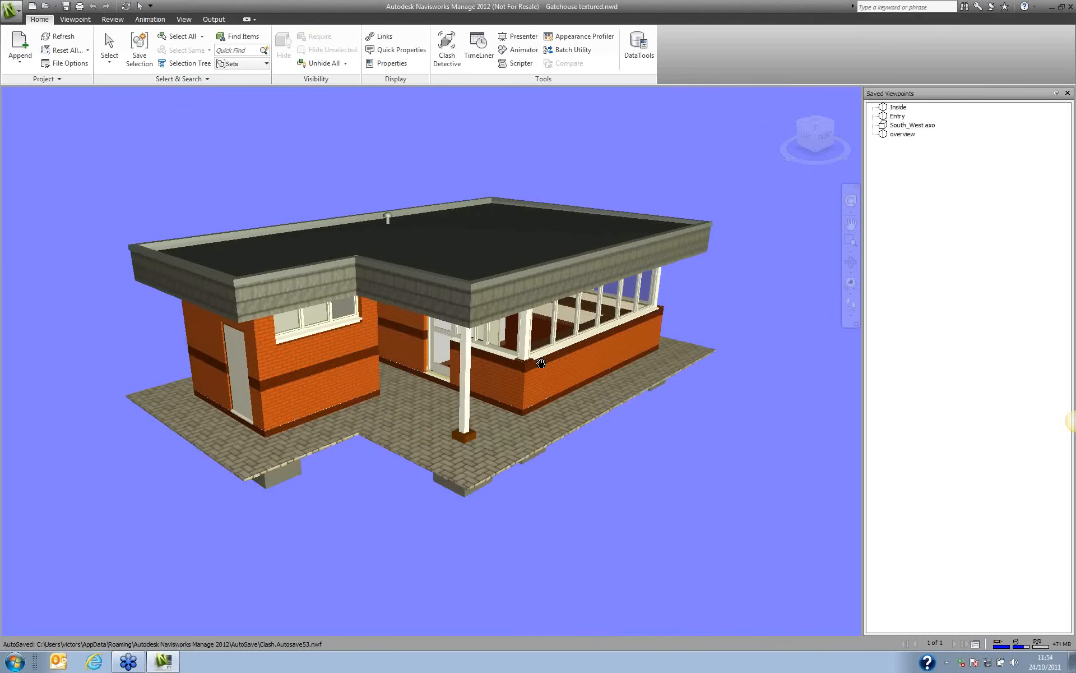
Open Presenter and add the Flemish bricks material from the Recommended Bricks collection to the scene's material palette.
left_click(503, 37)
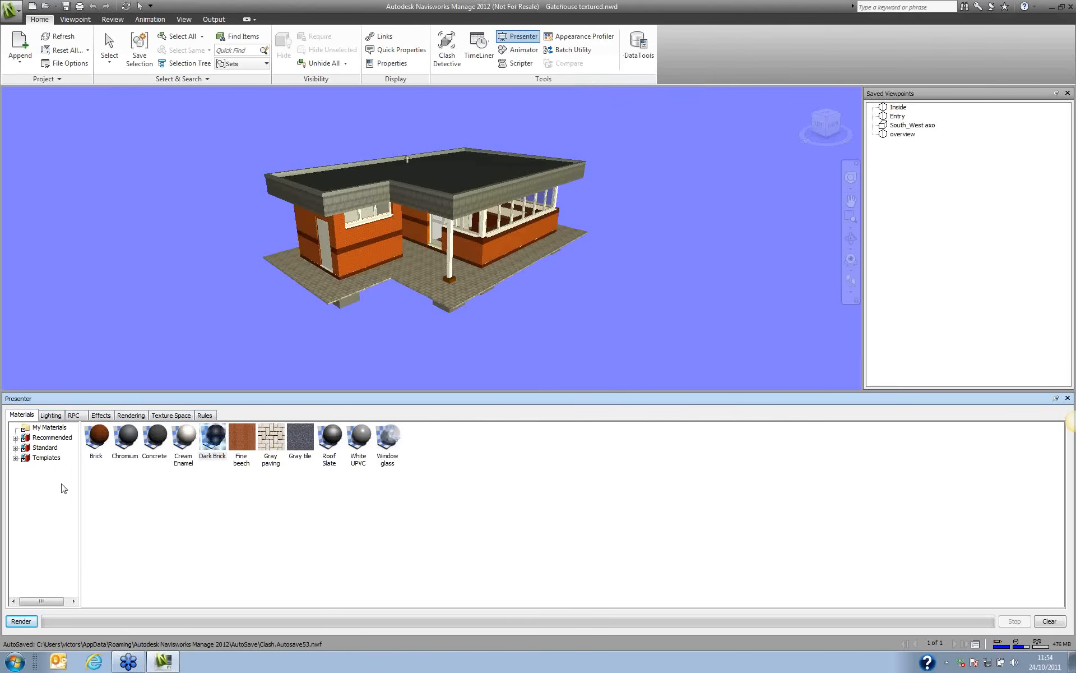
left_click(15, 438)
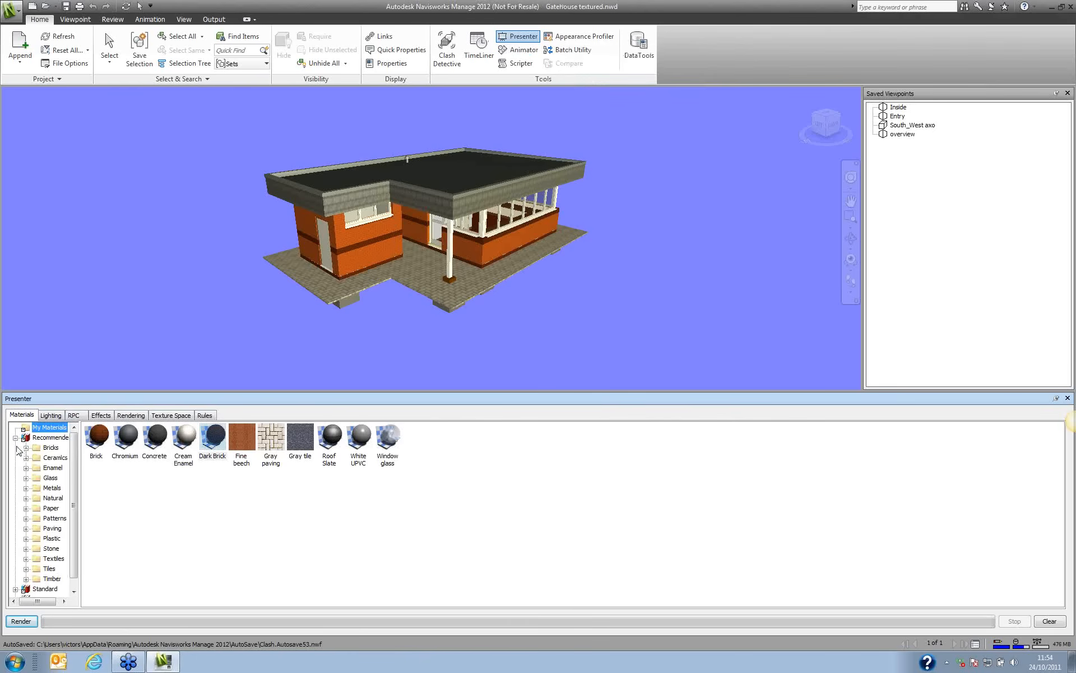
left_click(26, 447)
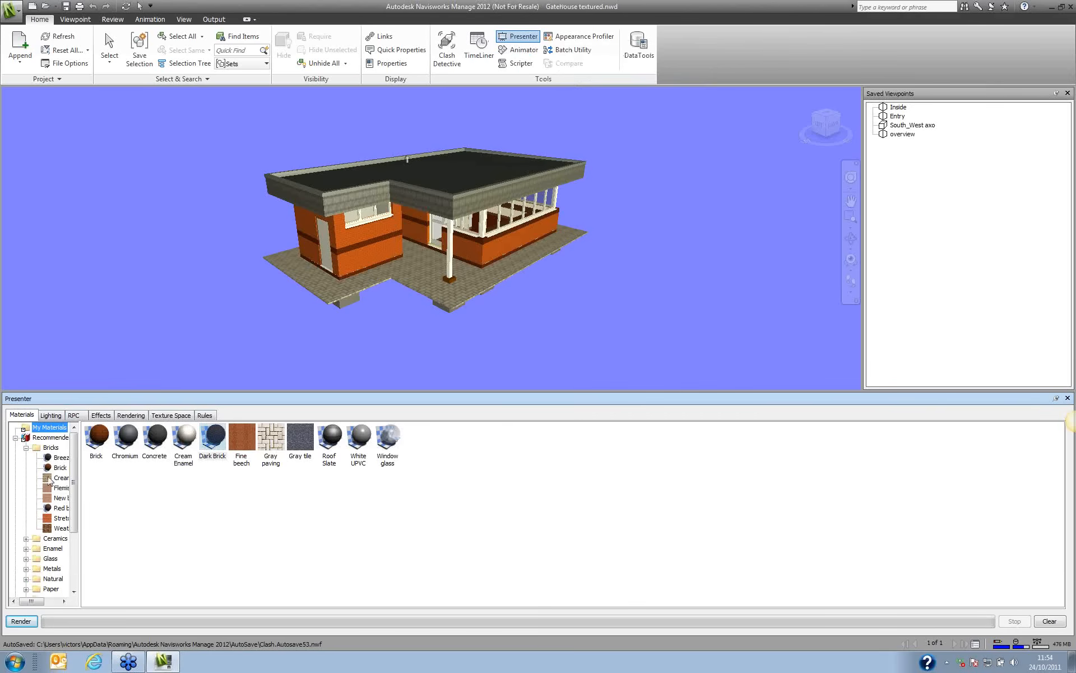
left_click_drag(56, 487, 423, 437)
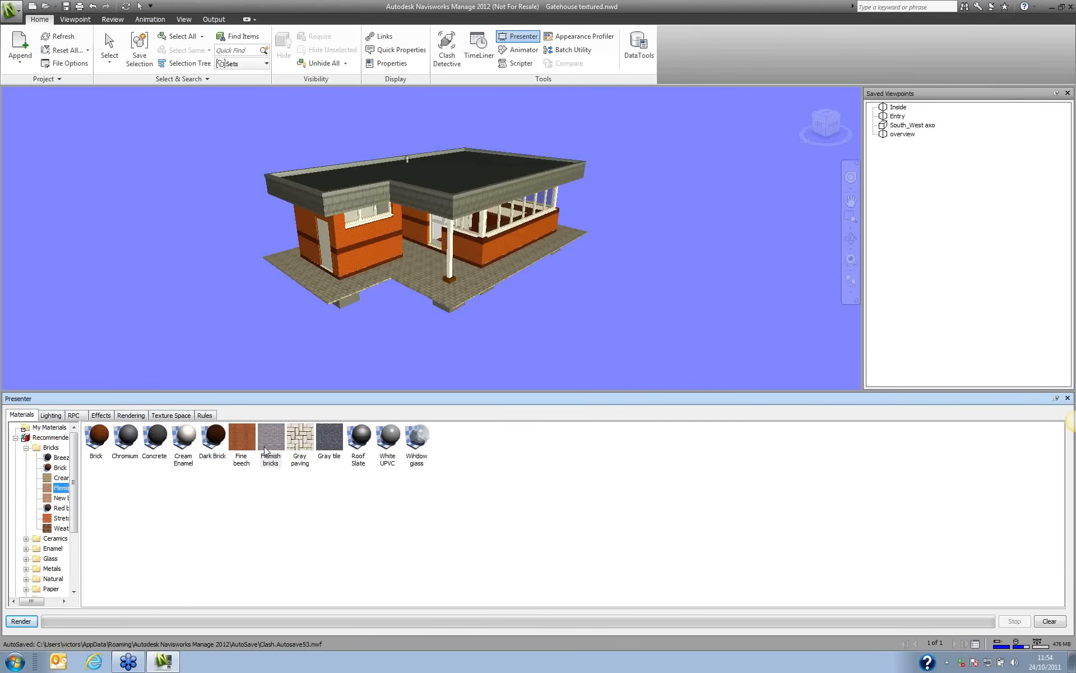
Try to apply the Flemish bricks, Dark Brick and Concrete materials directly onto the gatehouse model from the palette.
left_click(245, 456)
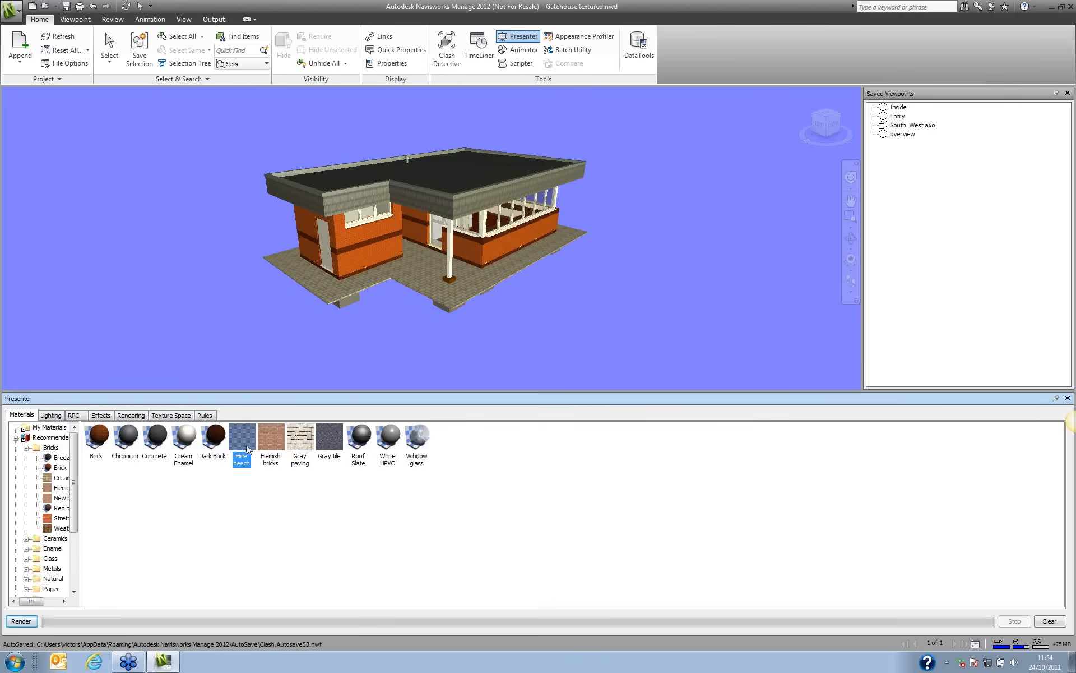
left_click(263, 436)
left_click_drag(263, 436, 326, 302)
scroll(333, 289, "up", 1)
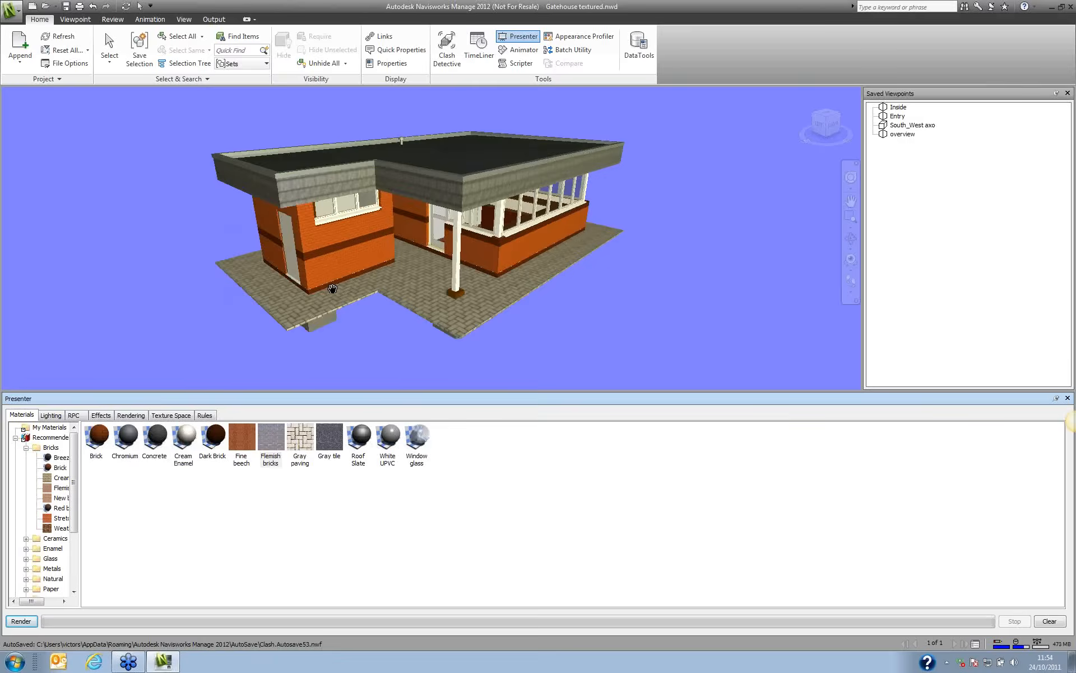
scroll(331, 294, "up", 2)
left_click_drag(211, 440, 266, 373)
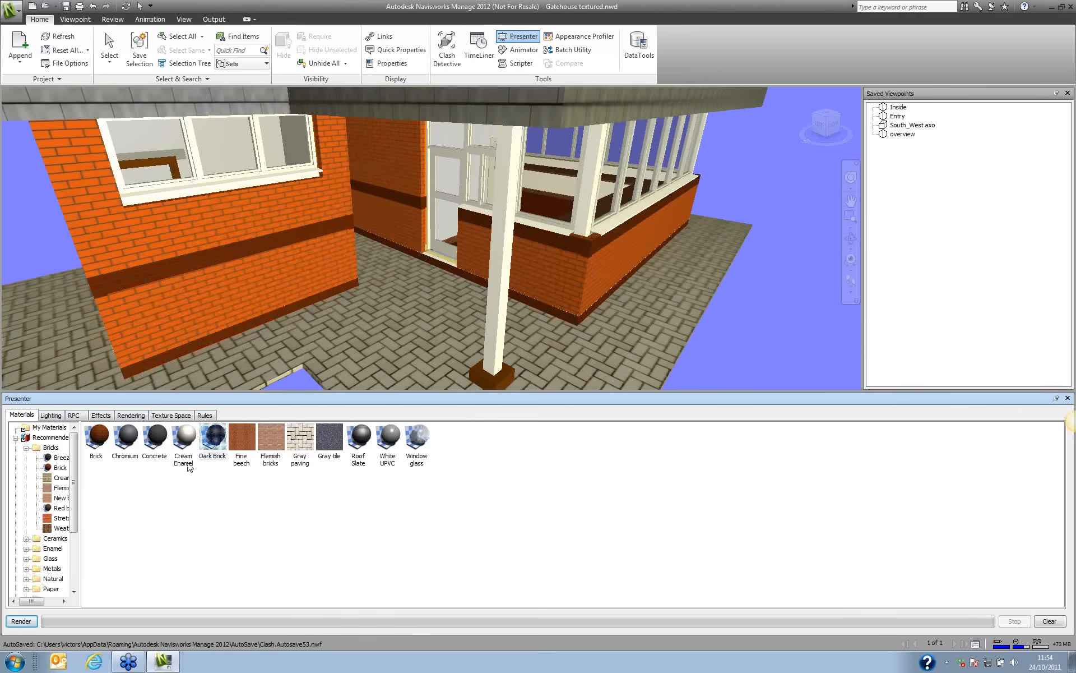
left_click_drag(155, 439, 260, 377)
scroll(265, 355, "down", 5)
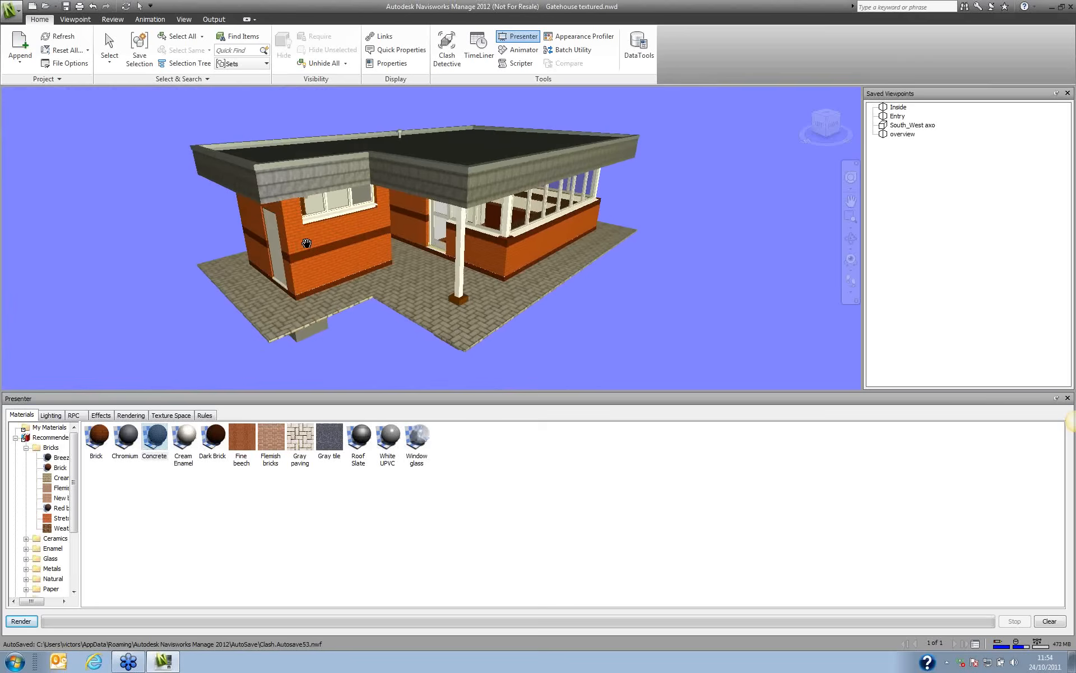
Try to apply the Fine beech material to the selected brick walls of the gatehouse, and clear the selection.
left_click(109, 50)
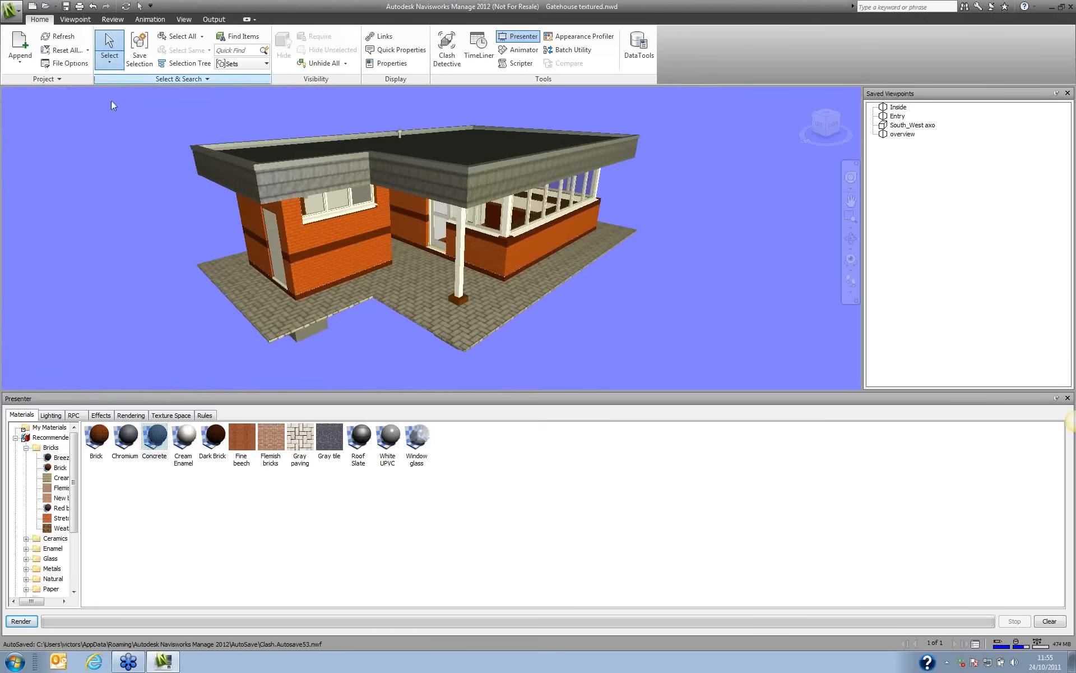
left_click(301, 242)
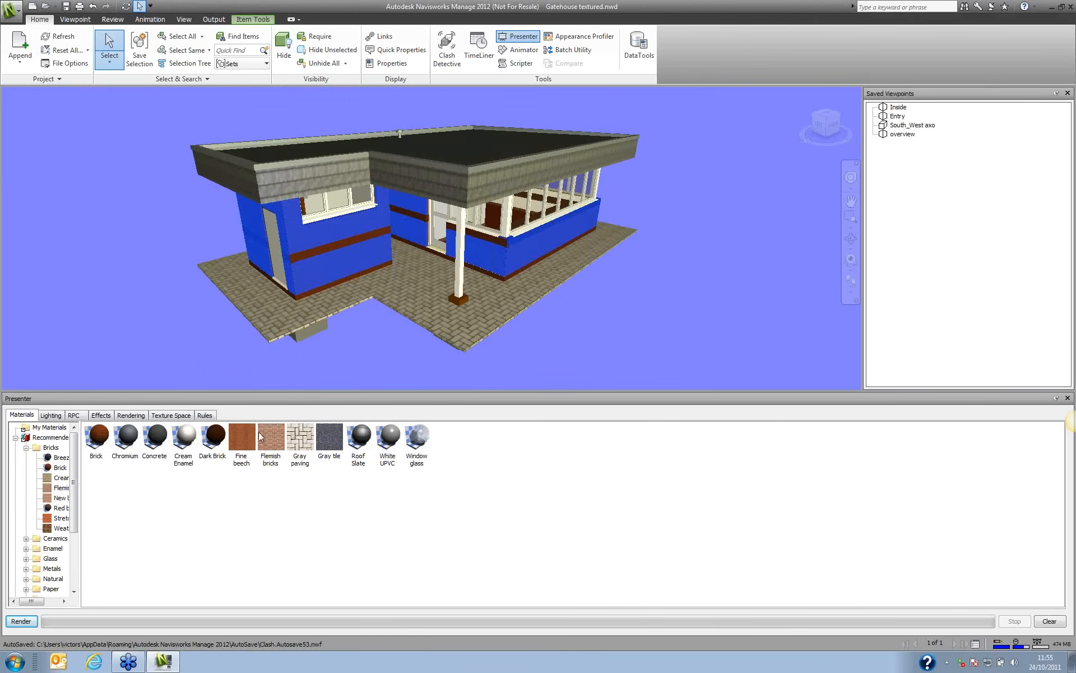
right_click(250, 443)
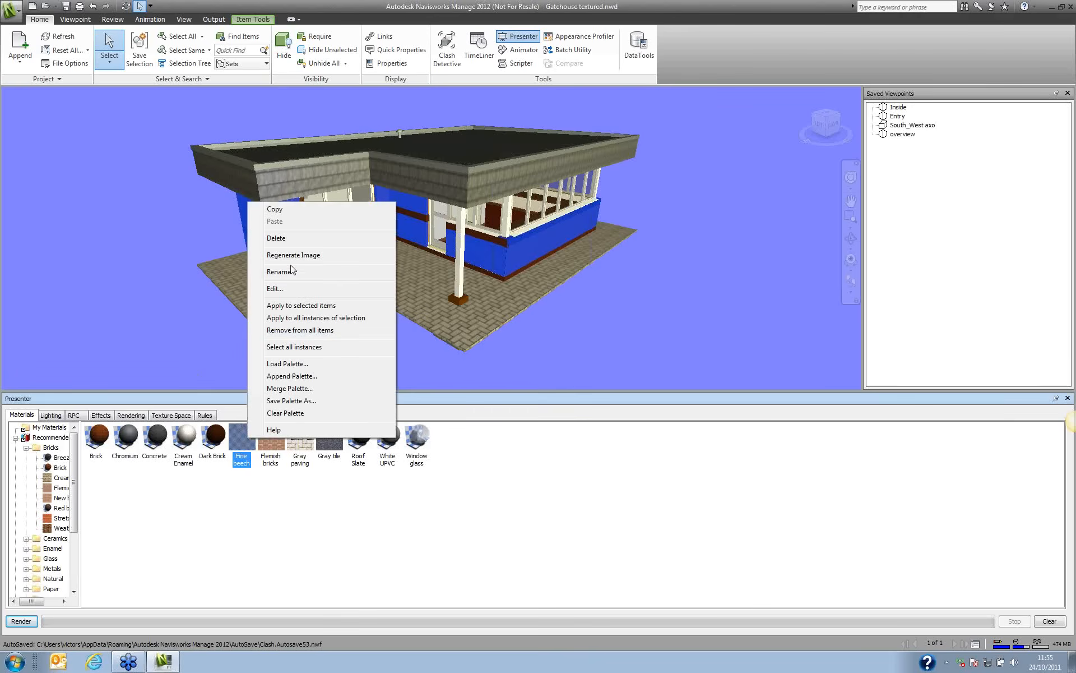
left_click(306, 306)
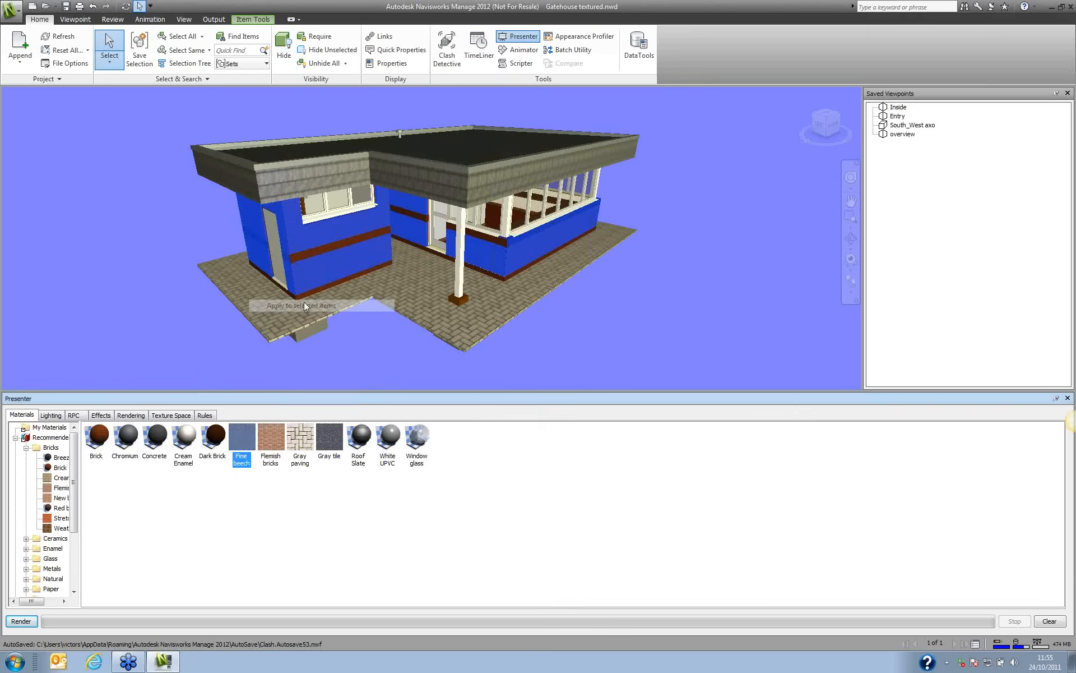
scroll(317, 272, "up", 3)
key("Escape")
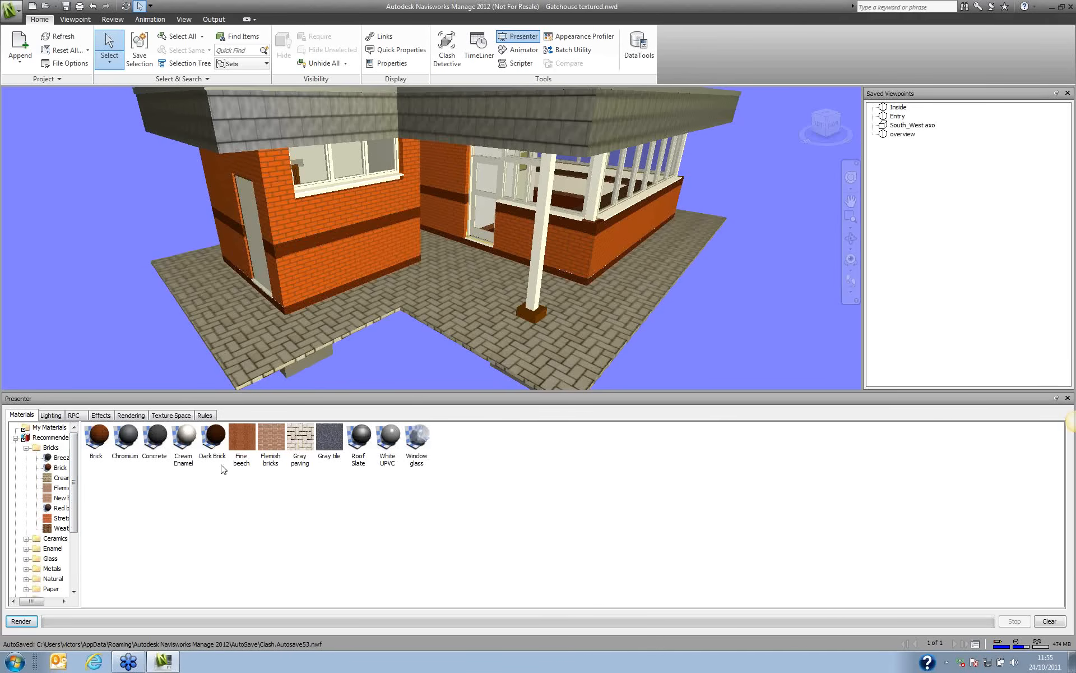
Examine the material and texture settings of the Flemish bricks material, and close its editor without changing anything.
double_click(269, 439)
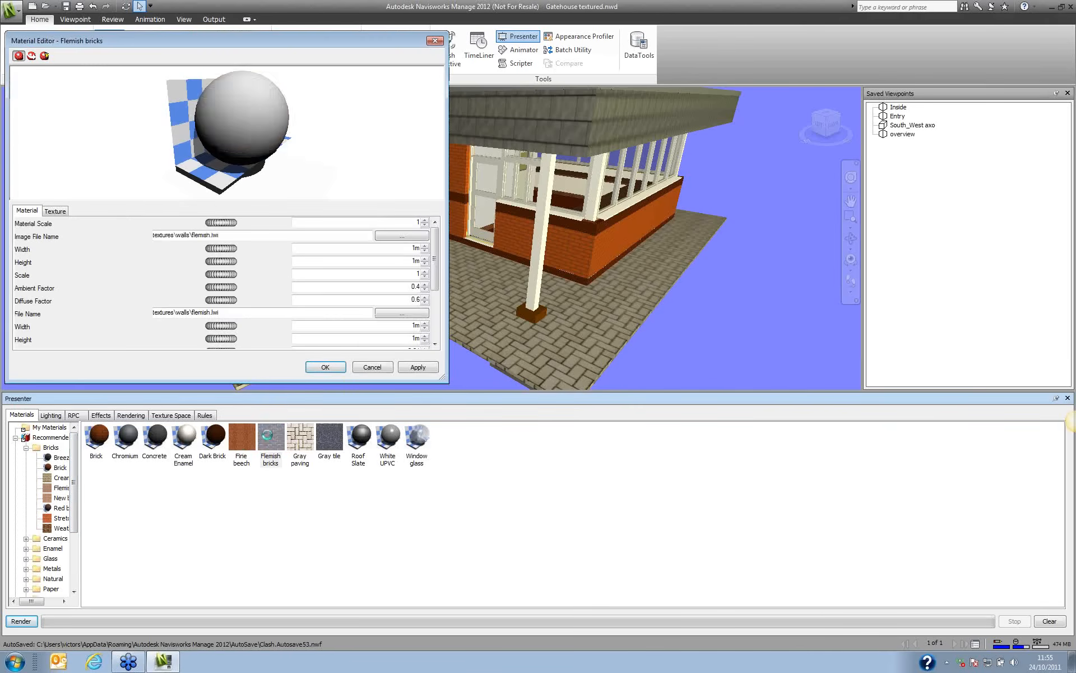
left_click_drag(247, 40, 475, 13)
left_click(281, 185)
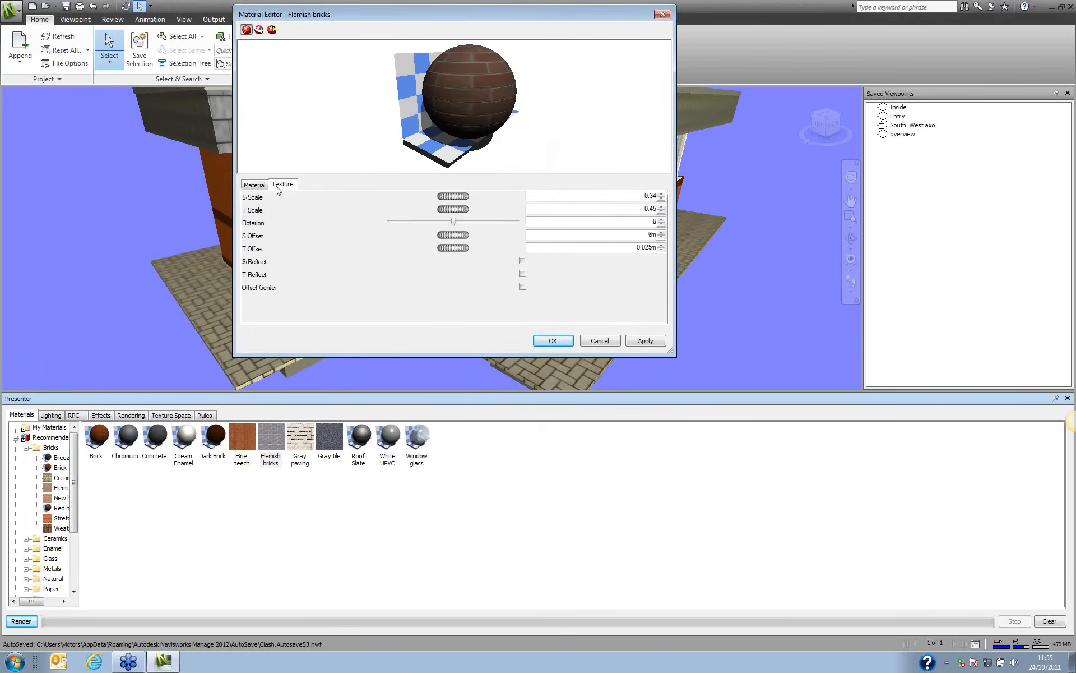
left_click(255, 185)
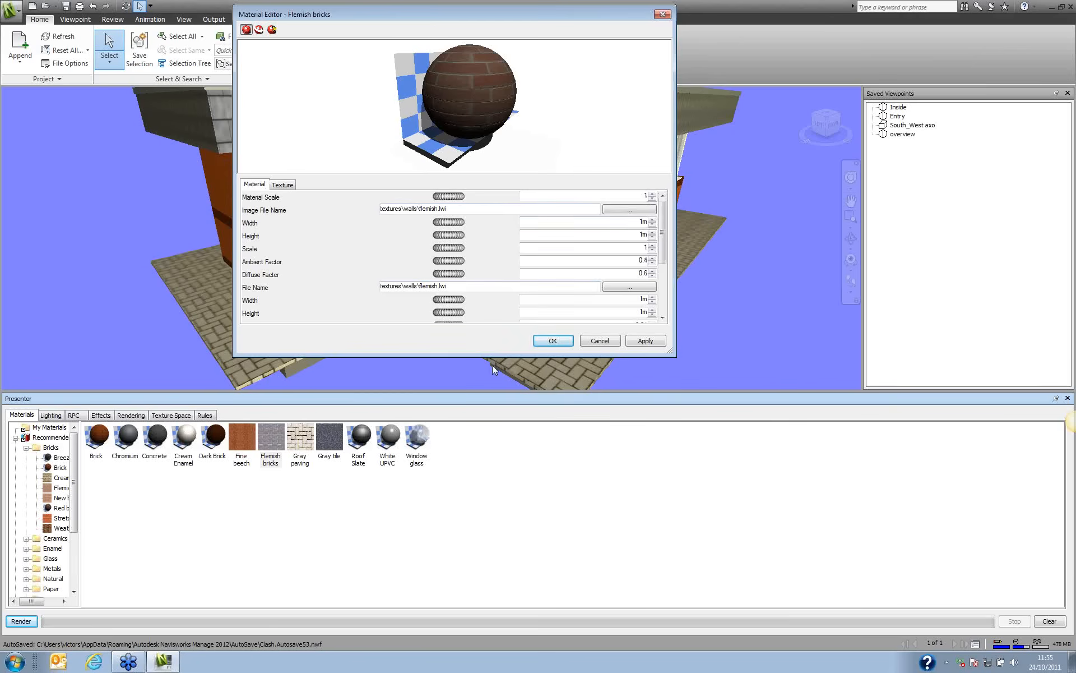
left_click(597, 343)
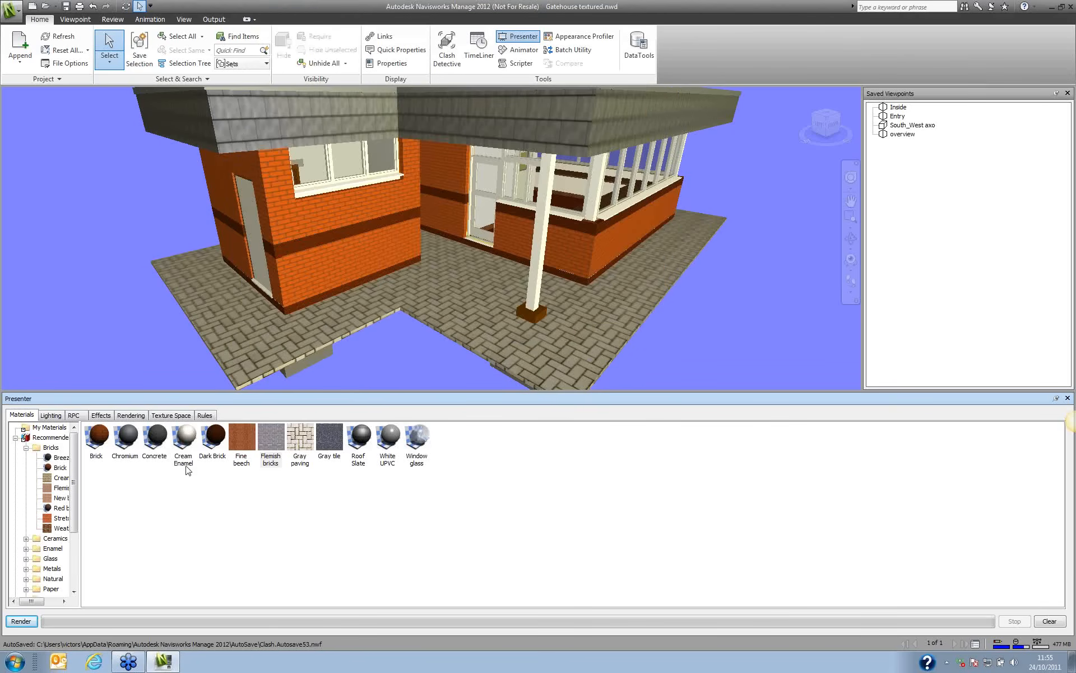
Try to place a Spot light from the Recommended lighting collection onto the gatehouse model.
left_click(50, 415)
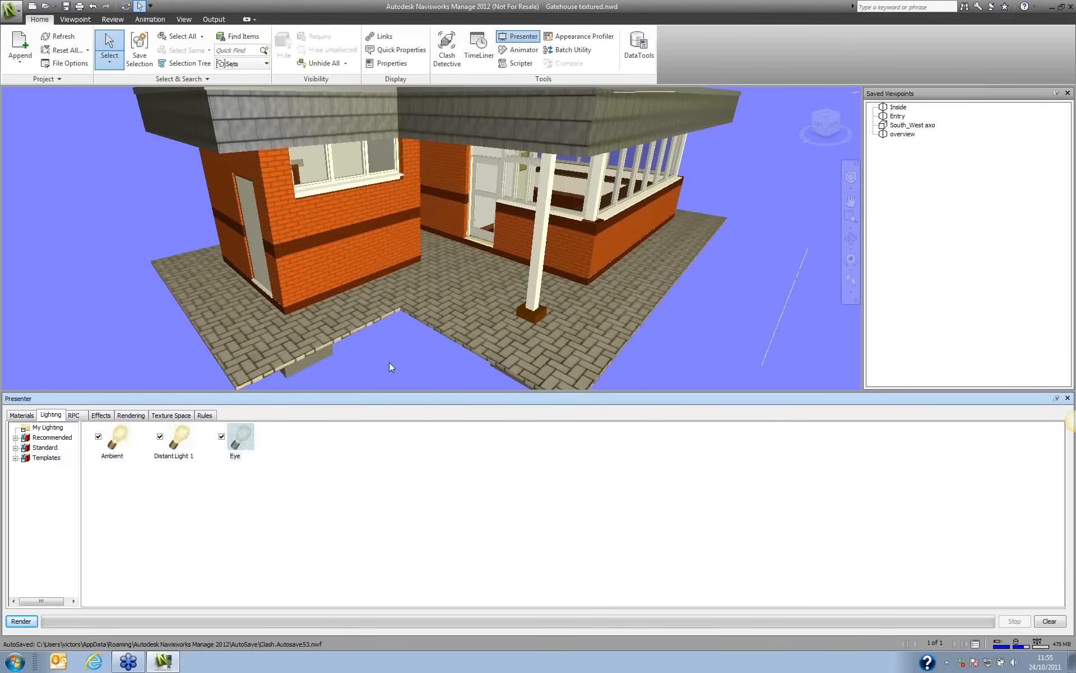
scroll(389, 362, "down", 5)
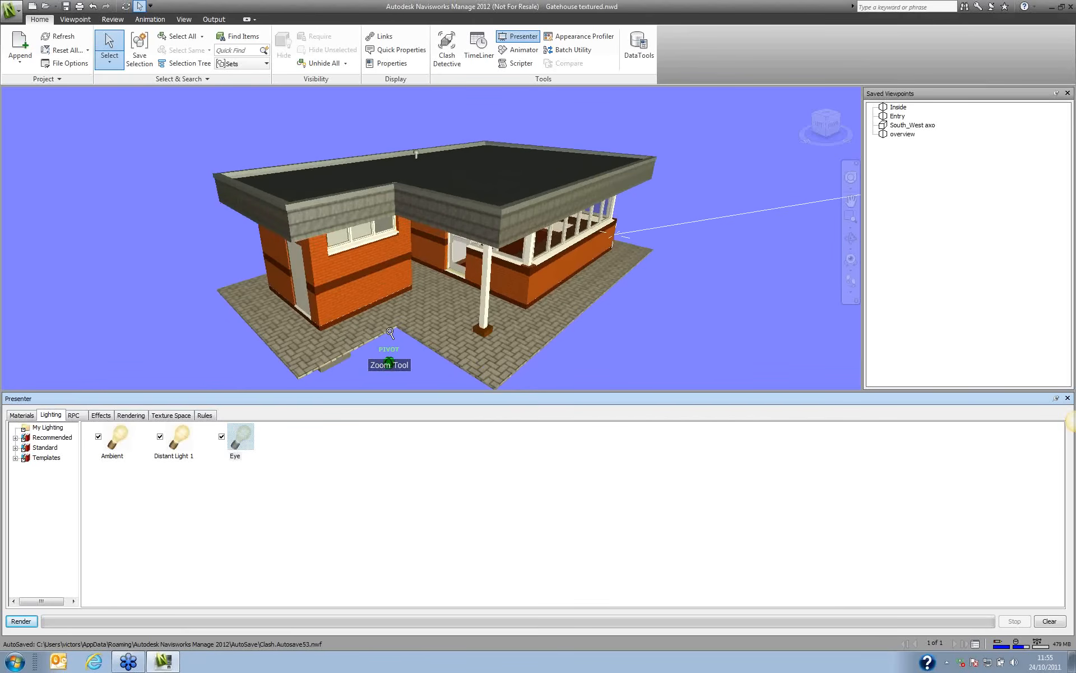
left_click(15, 438)
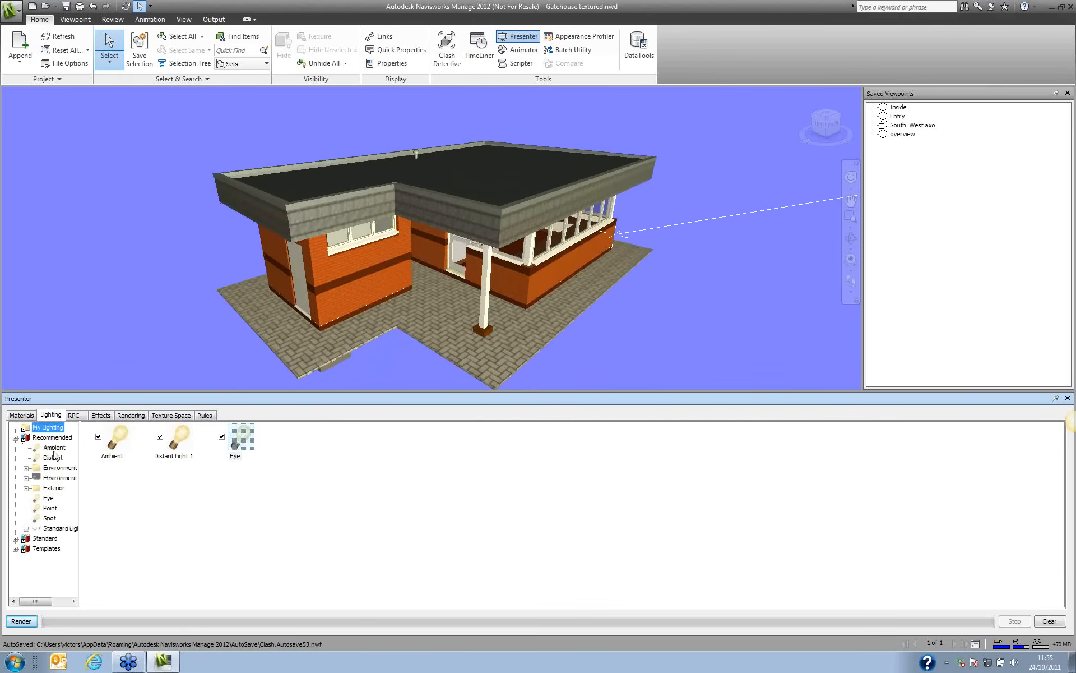
left_click_drag(45, 518, 376, 290)
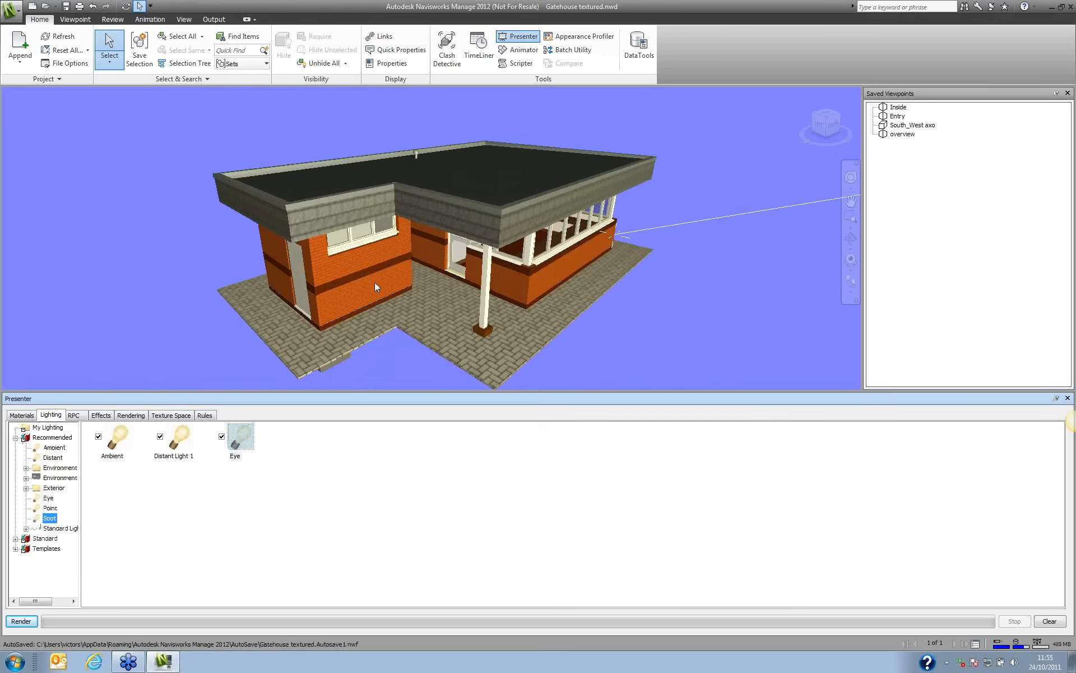
left_click(520, 274)
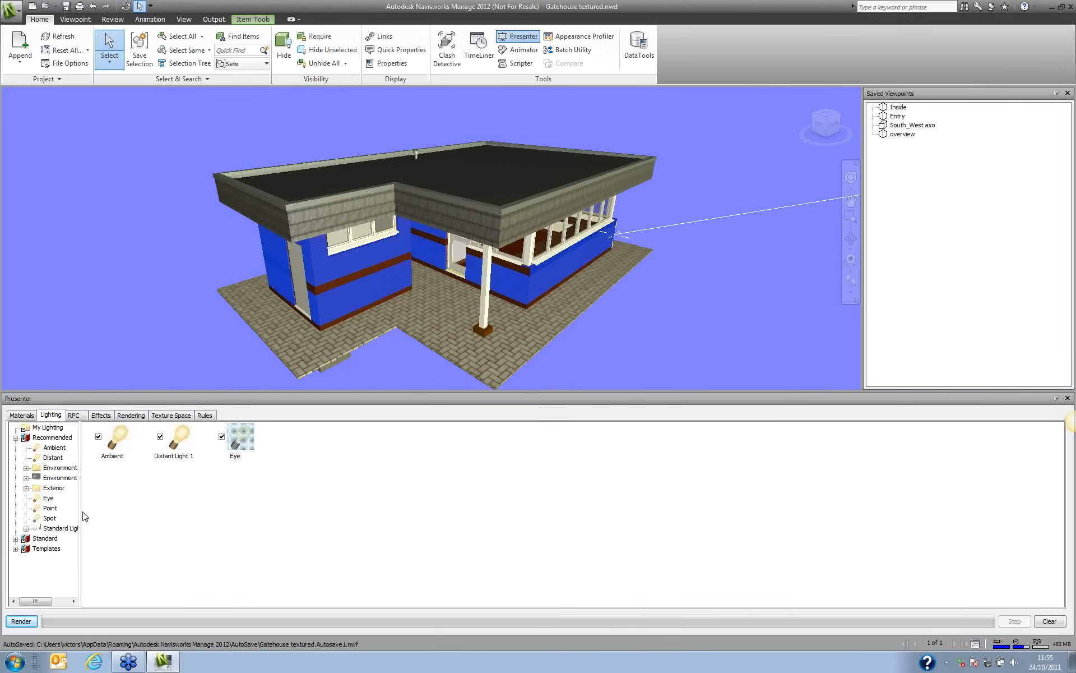
Add the Ambient light from the Recommended Environment Light Studio to the scene lighting, and render the gatehouse.
double_click(55, 477)
left_click(58, 489)
left_click_drag(56, 492, 404, 471)
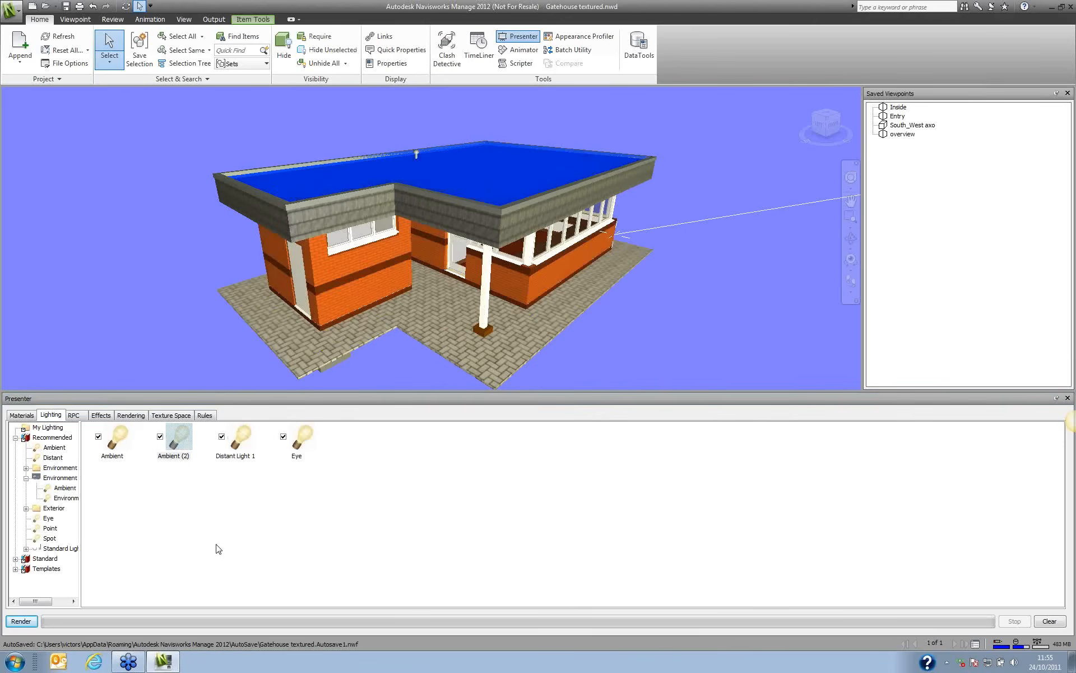
left_click(269, 510)
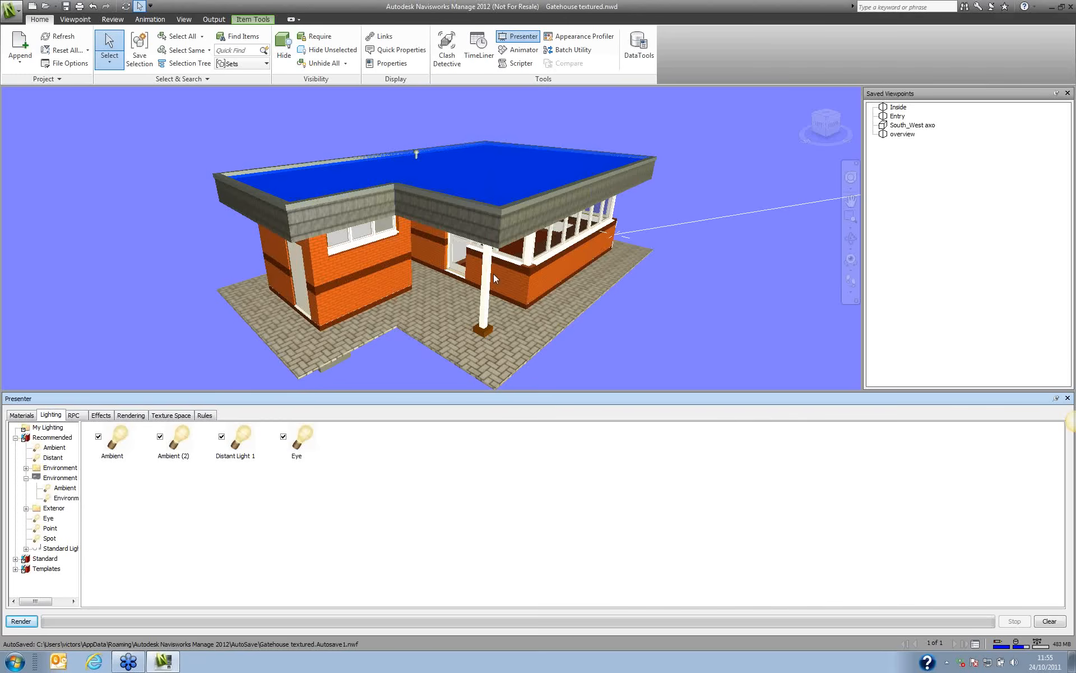
left_click(25, 621)
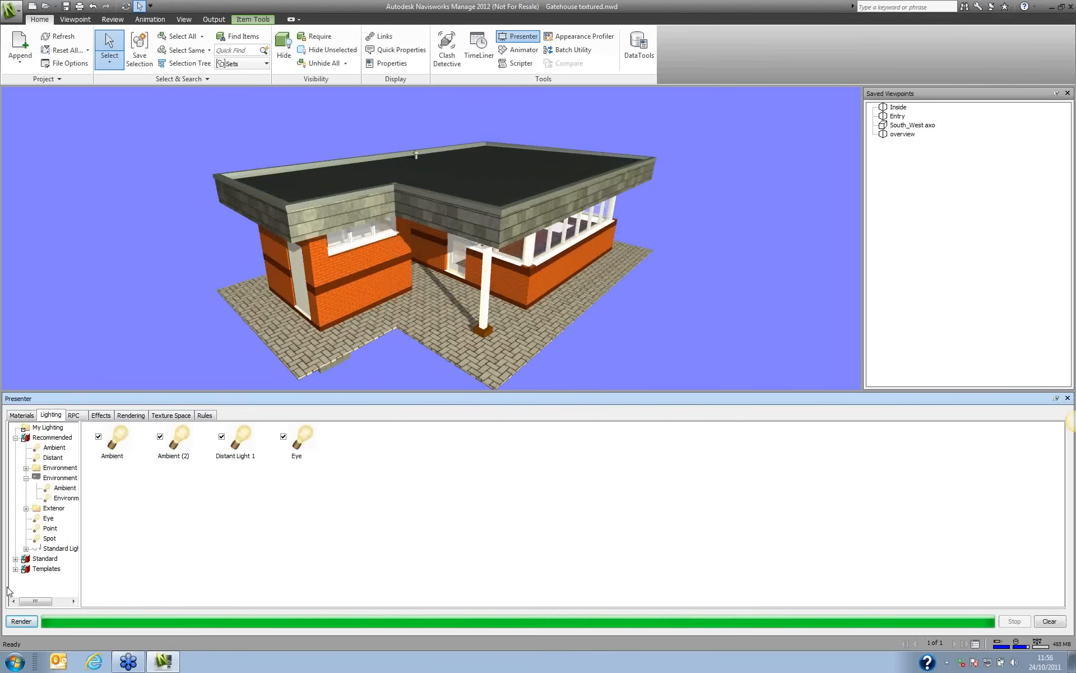
Light the scene with London's Overcast Sky from the Recommended Exterior lighting with auto-exposure on, render it, and clear the rendering.
double_click(59, 509)
left_click_drag(80, 521, 138, 521)
left_click(72, 530)
double_click(72, 530)
left_click_drag(60, 545, 639, 538)
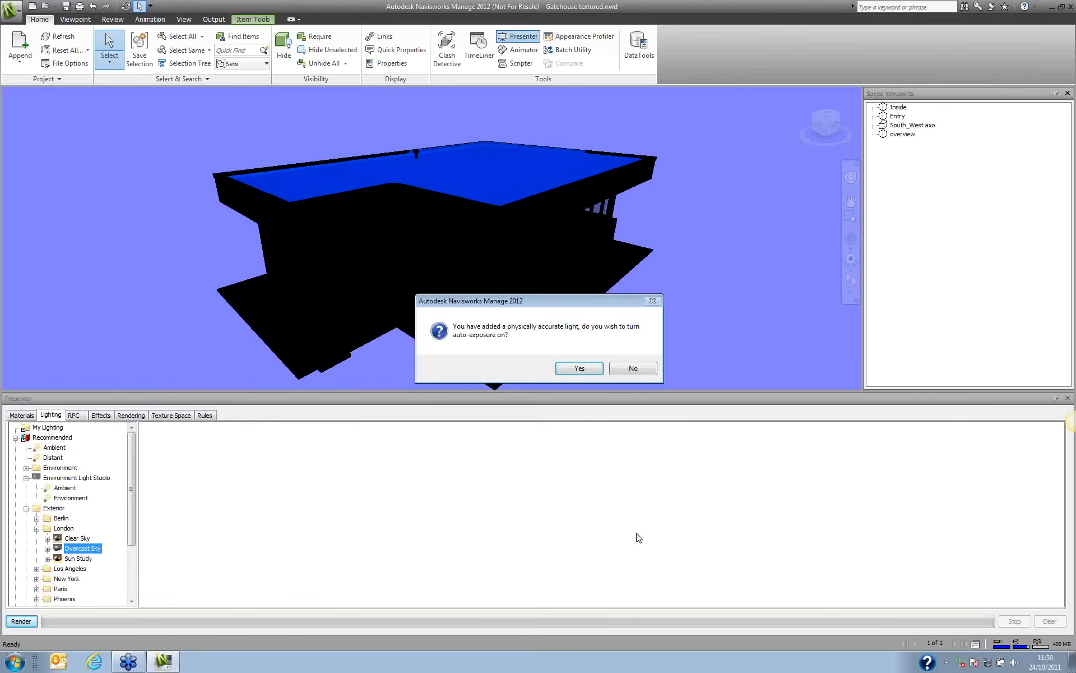
left_click(588, 370)
left_click(21, 621)
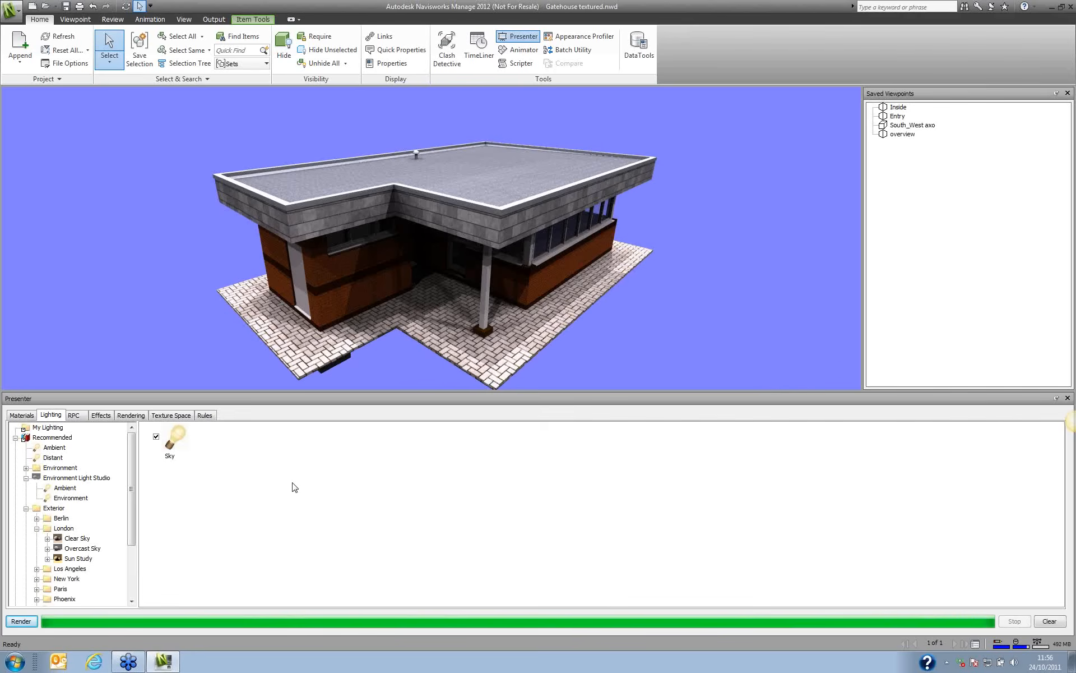
left_click(1047, 624)
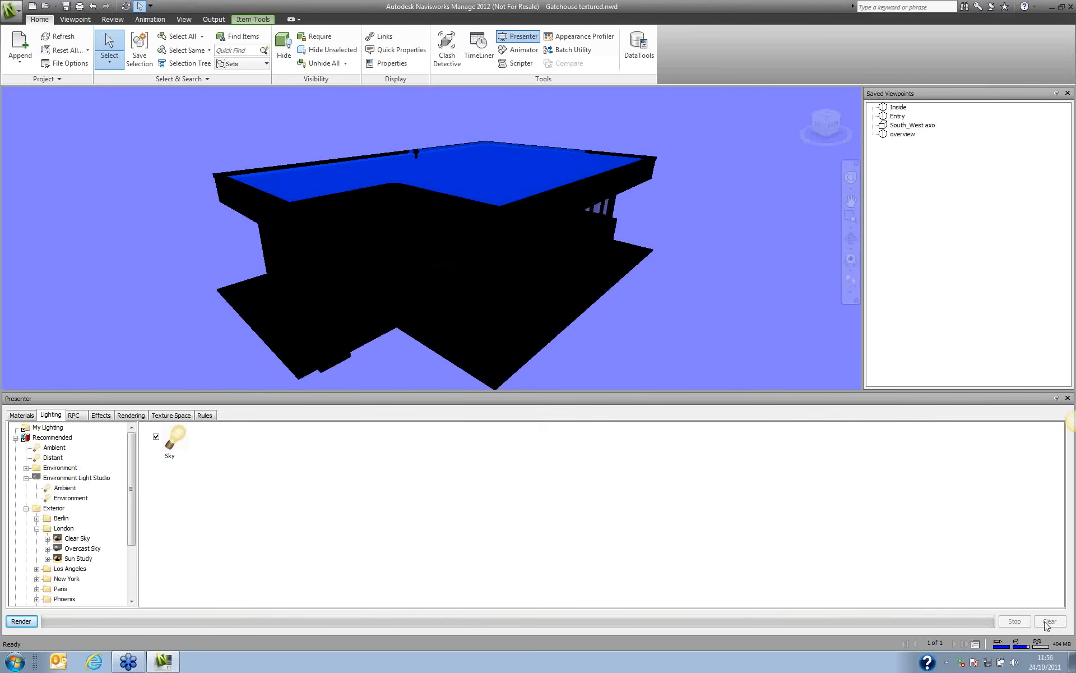
Apply the Clouds background from the effect templates to the scene.
left_click(76, 415)
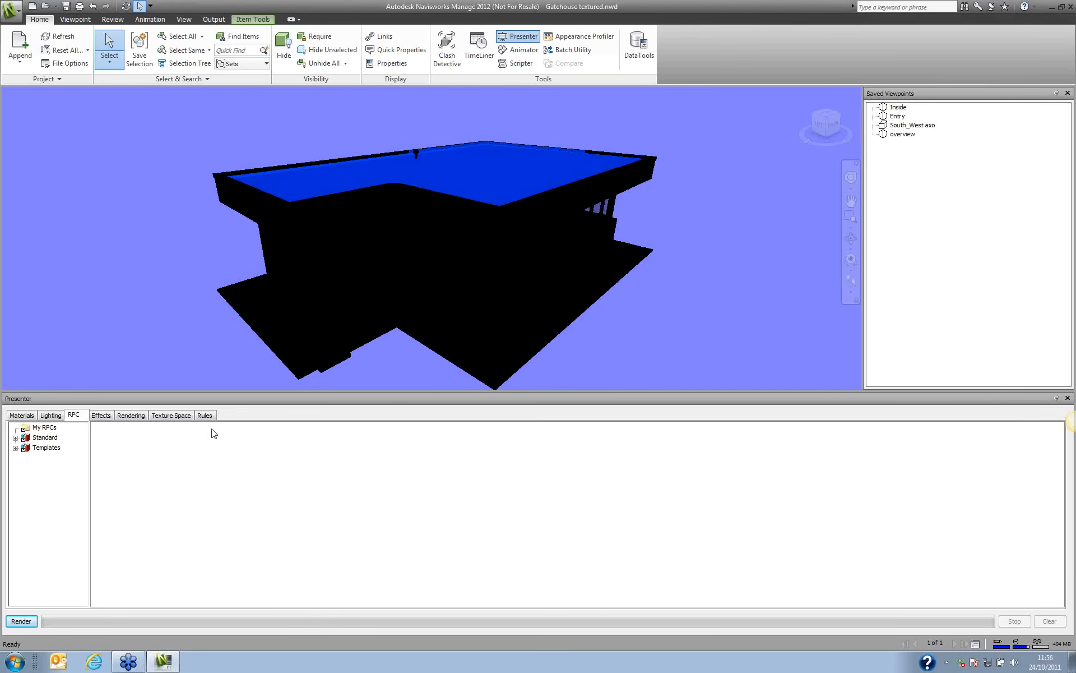
left_click(99, 416)
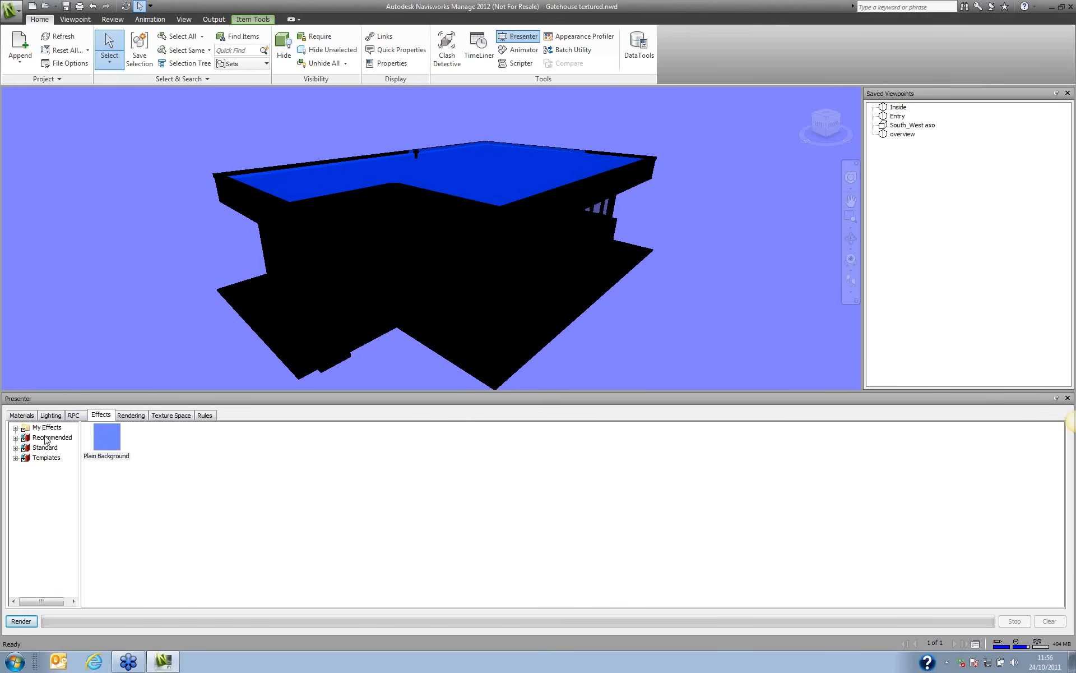
left_click(15, 447)
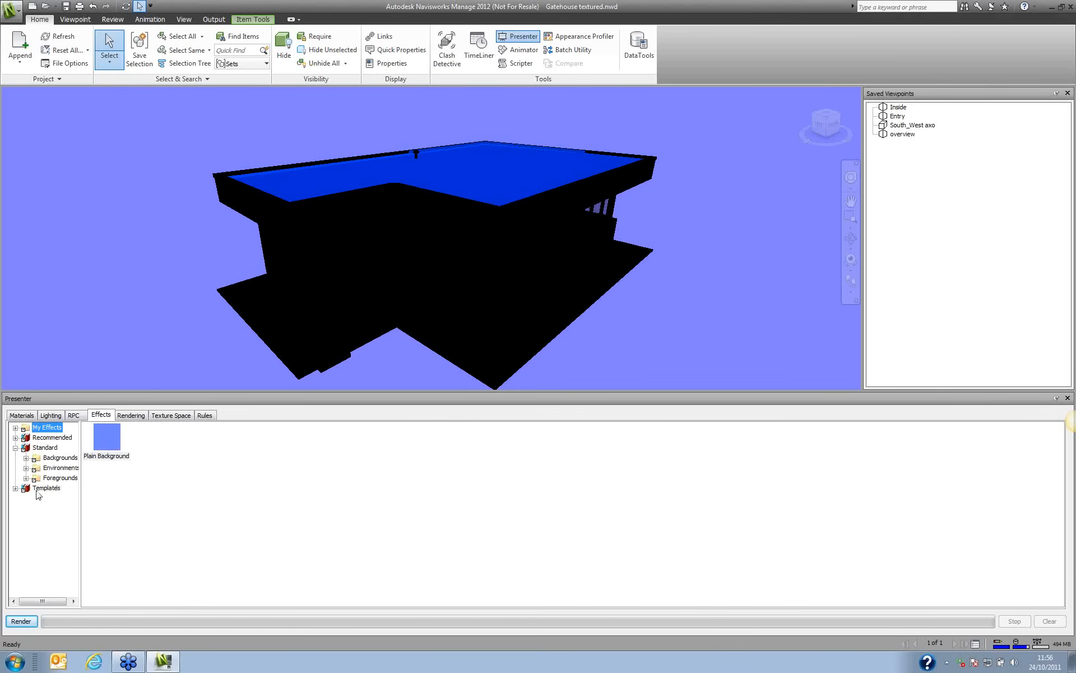
left_click(16, 488)
double_click(51, 499)
double_click(62, 508)
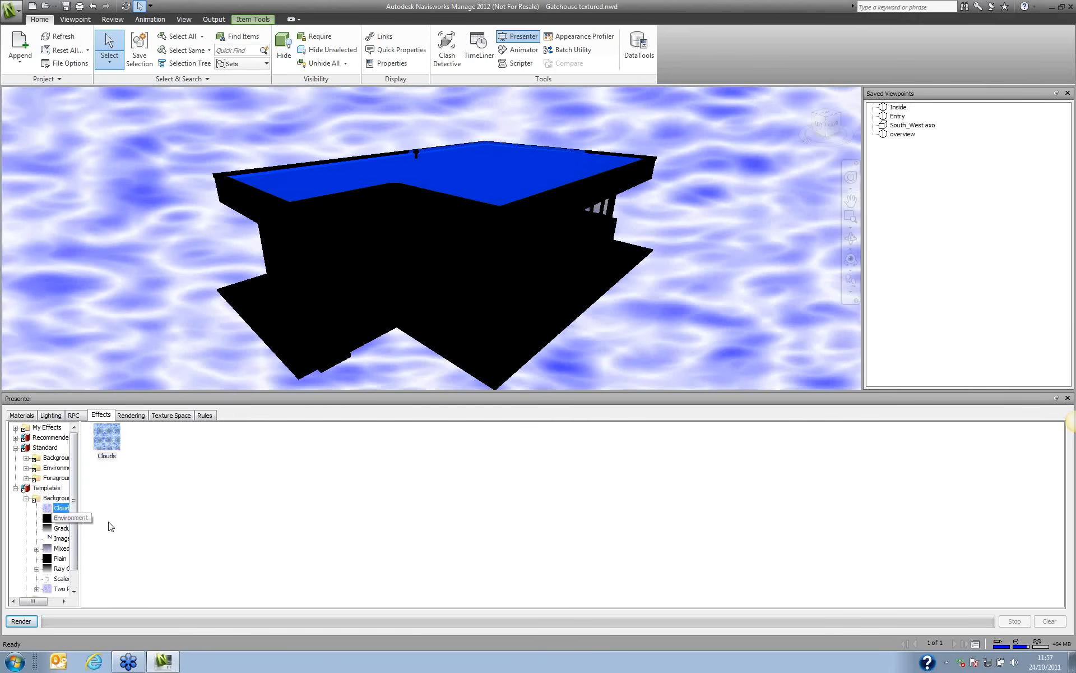
Apply the Graduated background template to the scene, keeping its default top and bottom colors.
left_click(61, 518)
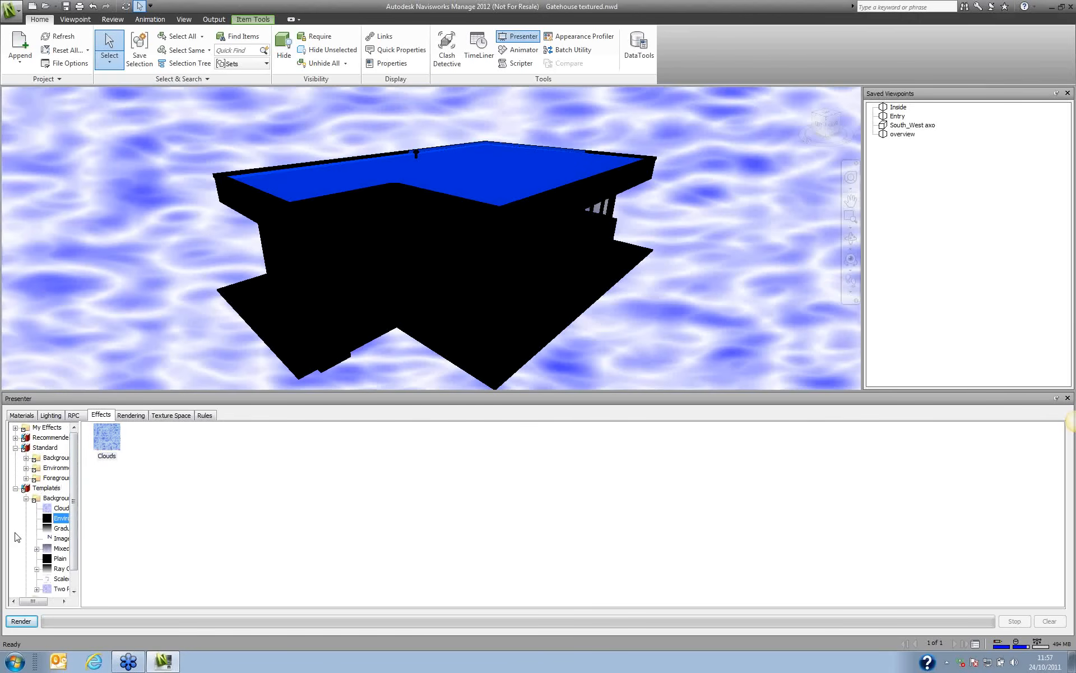
left_click(59, 531)
left_click_drag(62, 528, 415, 531)
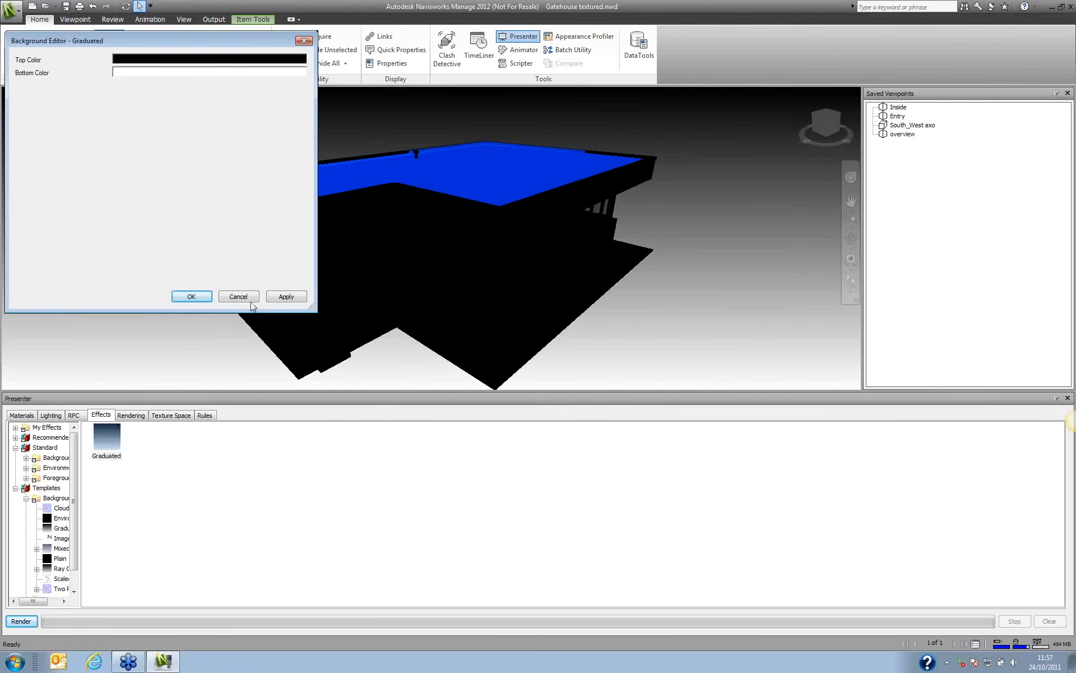
left_click(251, 302)
Add the Infinite Cross environment template to the scene effects without resolving its verticalcross.tga texture reference.
scroll(79, 542, "down", 1)
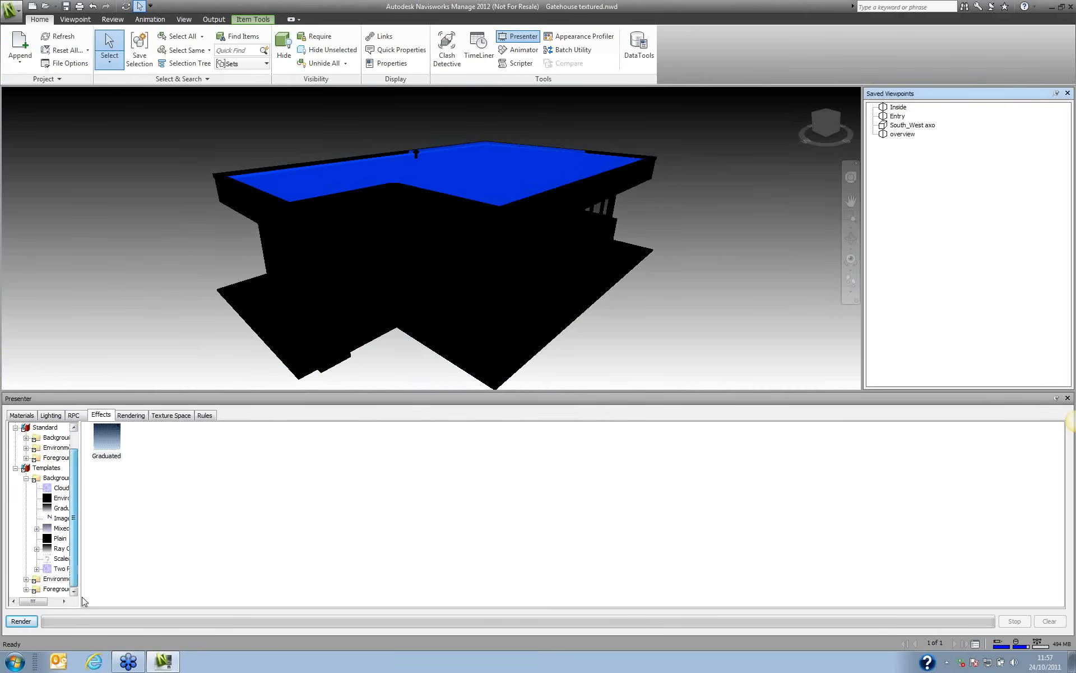
double_click(58, 580)
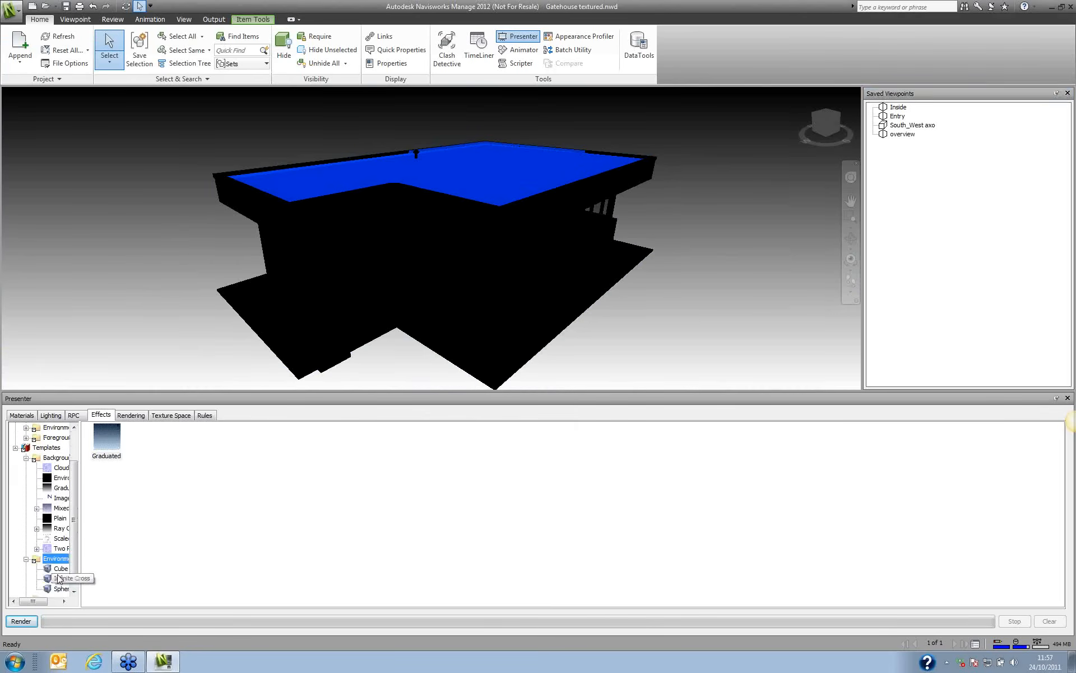
left_click_drag(59, 583, 260, 555)
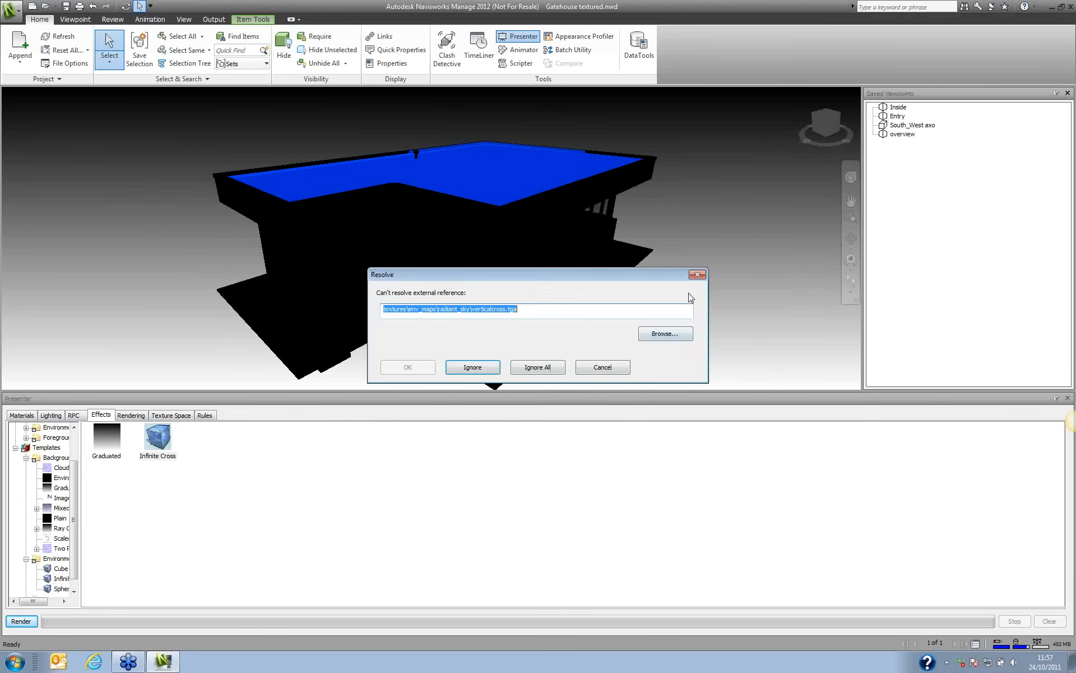
left_click(697, 275)
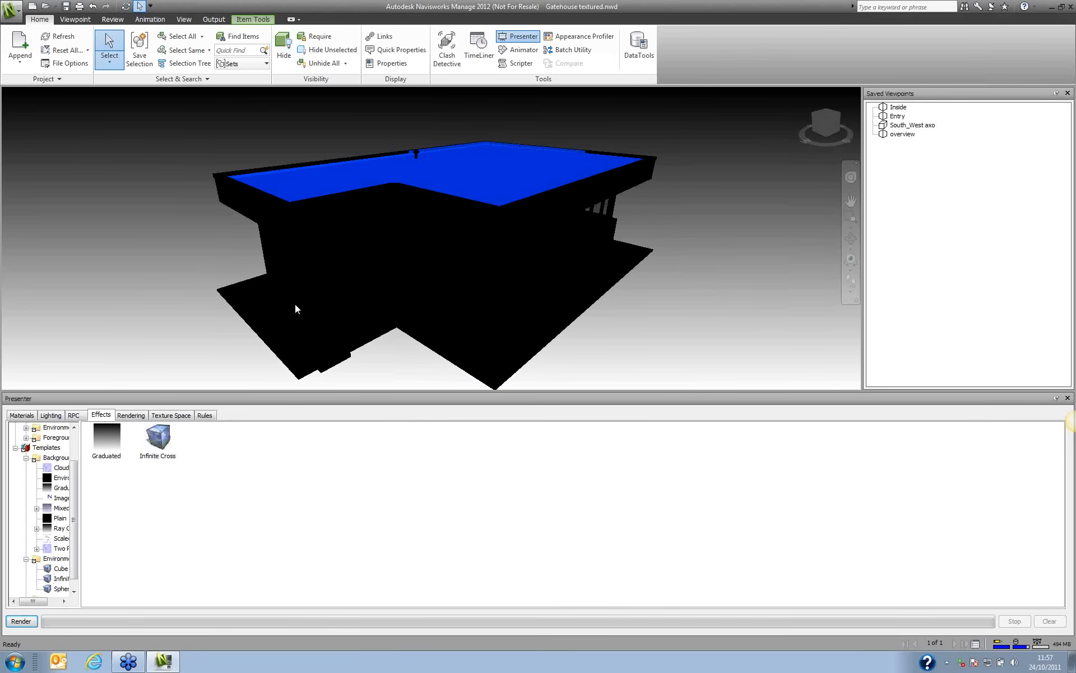
Apply the Color Wash sketch style from the render style templates, and render the gatehouse.
left_click(130, 415)
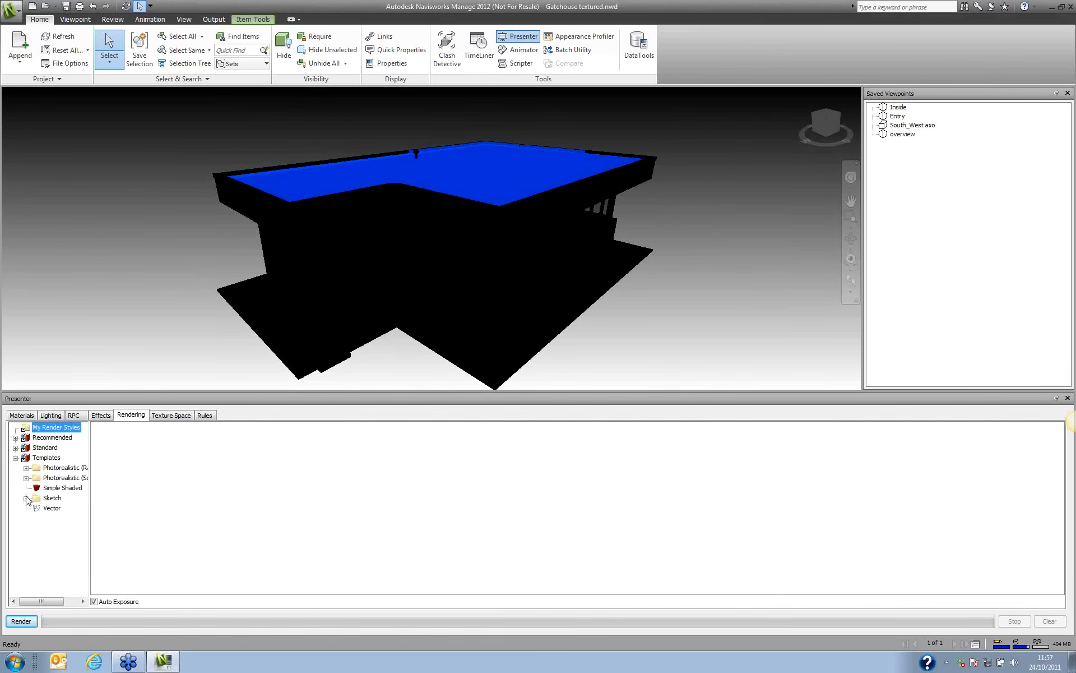
left_click(26, 498)
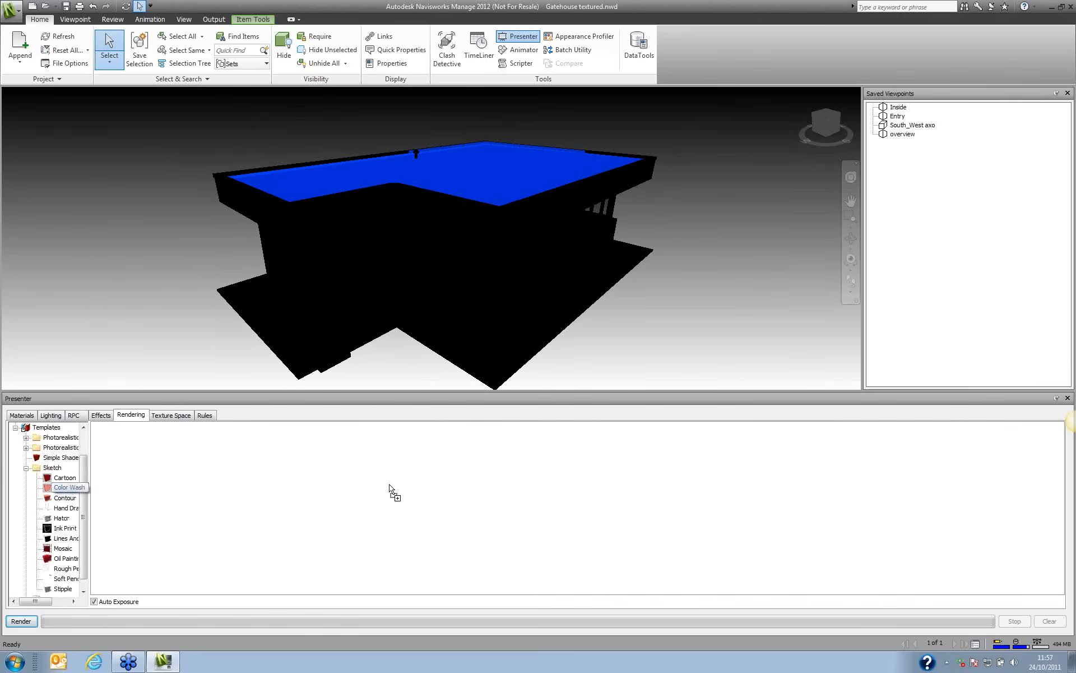
left_click_drag(69, 489, 398, 489)
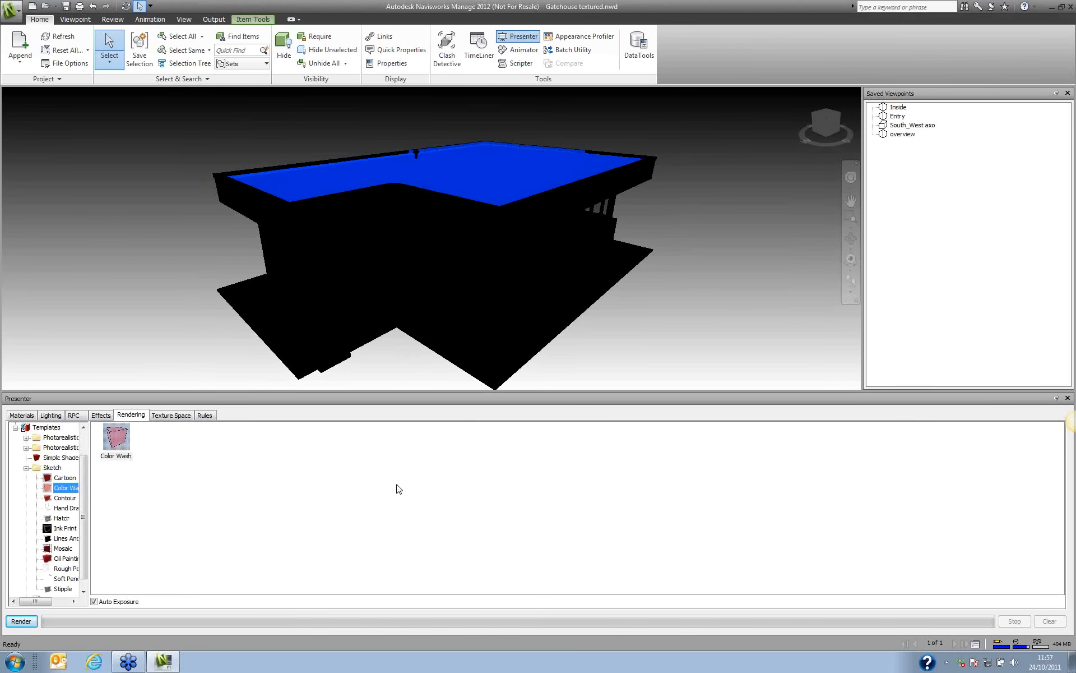
left_click(23, 621)
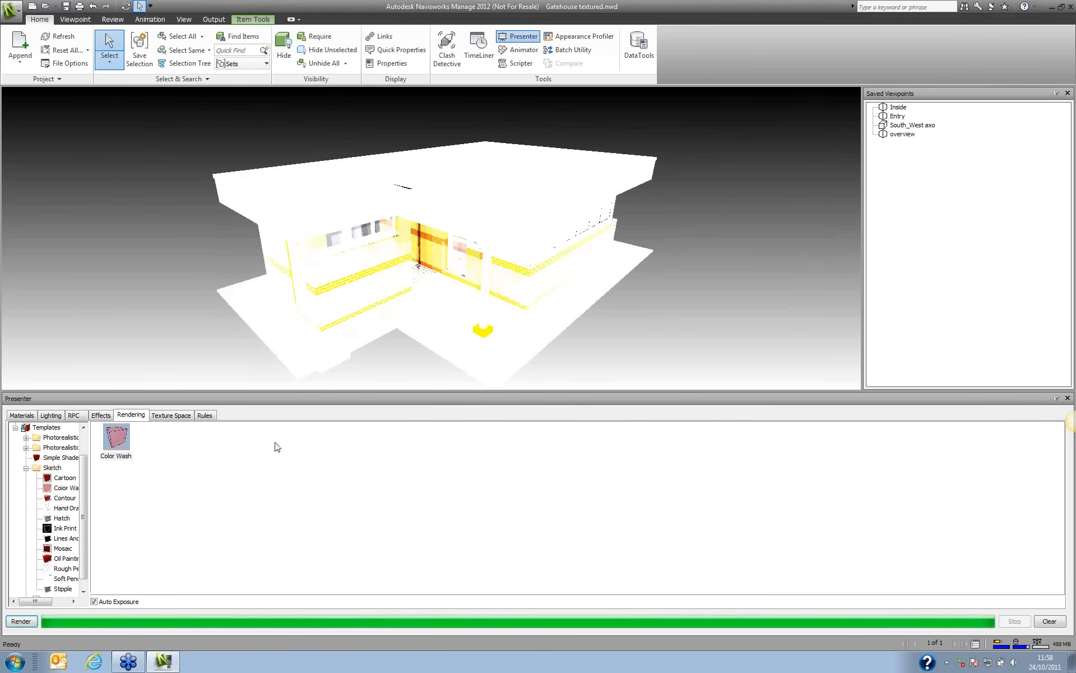
Replace the Color Wash render style with the Ink Print sketch style, and render the gatehouse.
left_click(111, 440)
key("Delete")
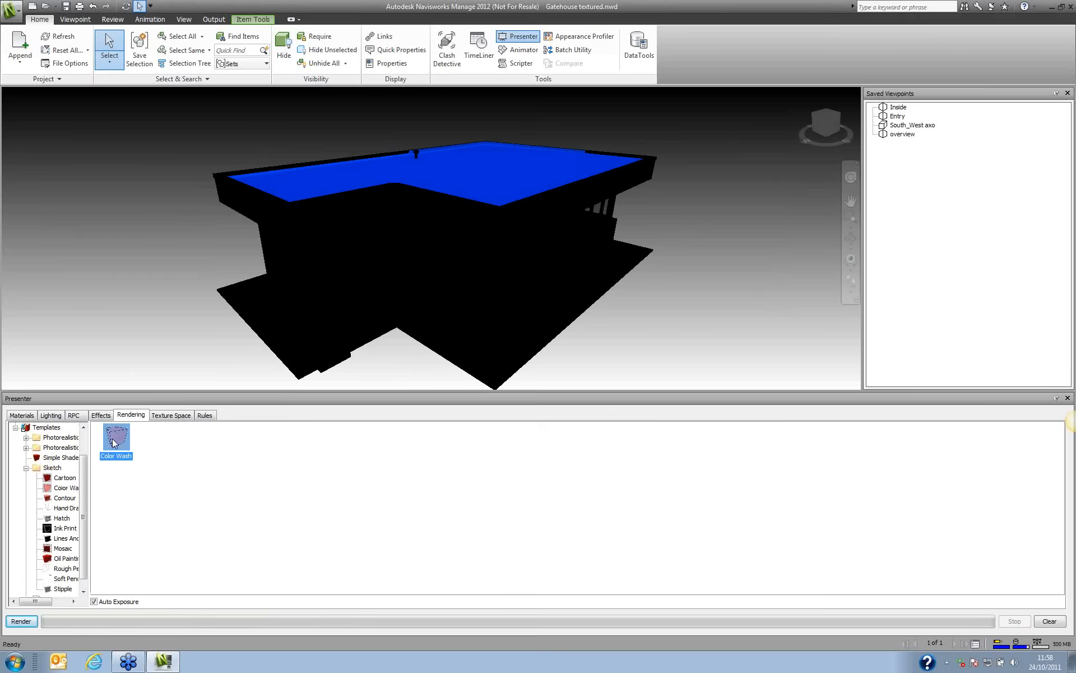
double_click(68, 531)
left_click(22, 621)
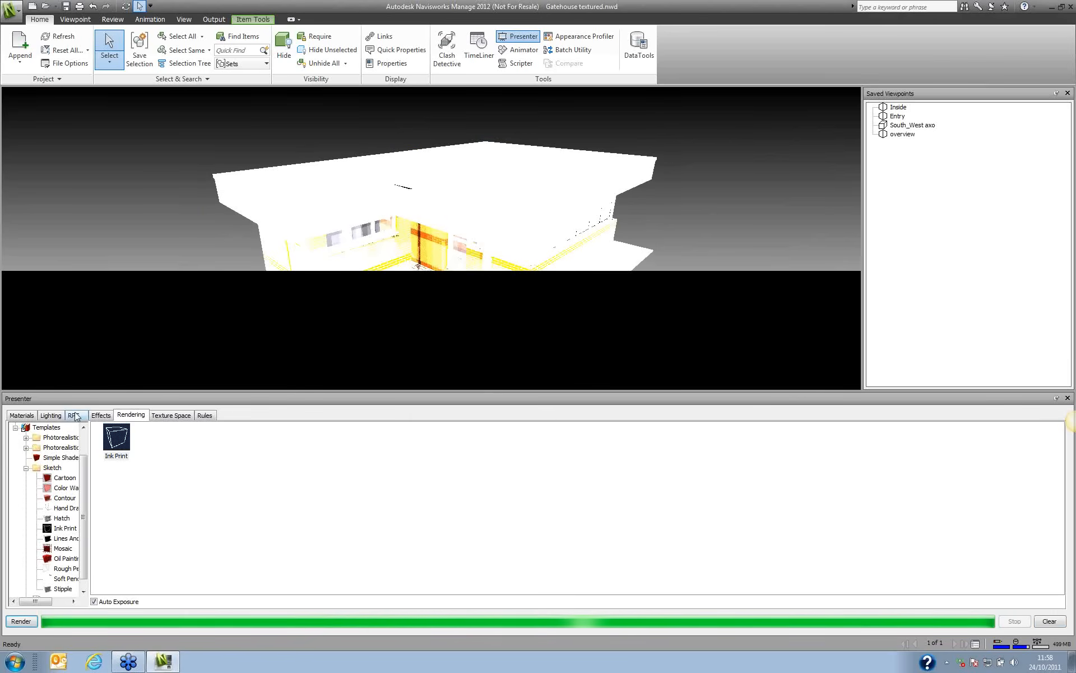
Add an Ambient light from the Environment Light Studio alongside the Sky light, and start rendering the scene.
left_click(100, 415)
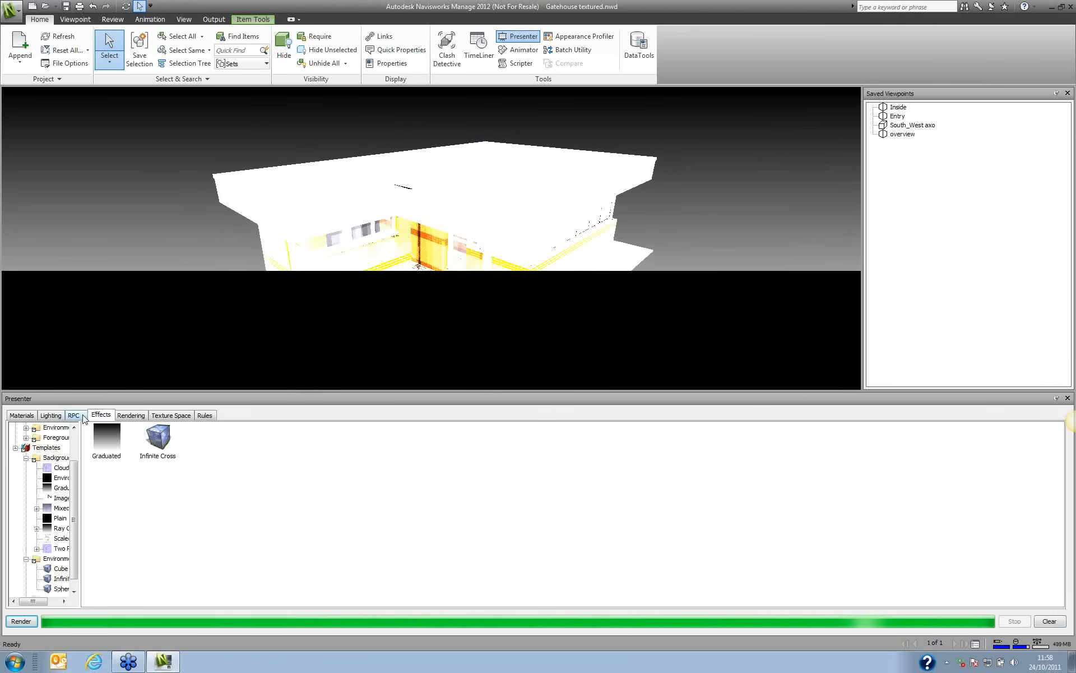
left_click(51, 415)
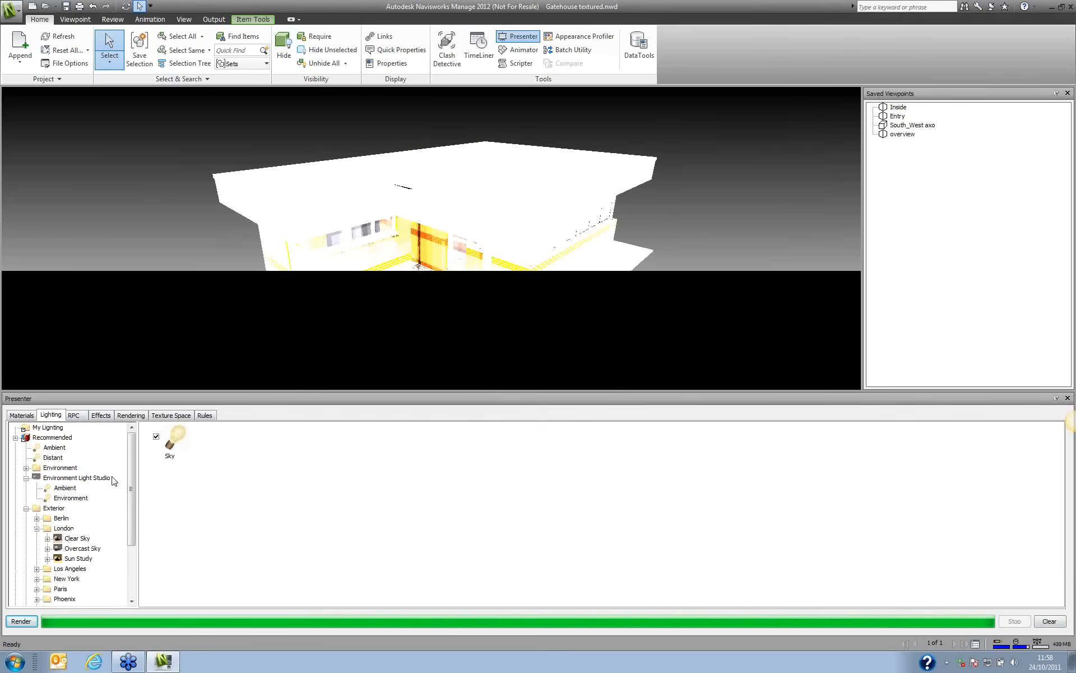
left_click_drag(49, 489, 221, 493)
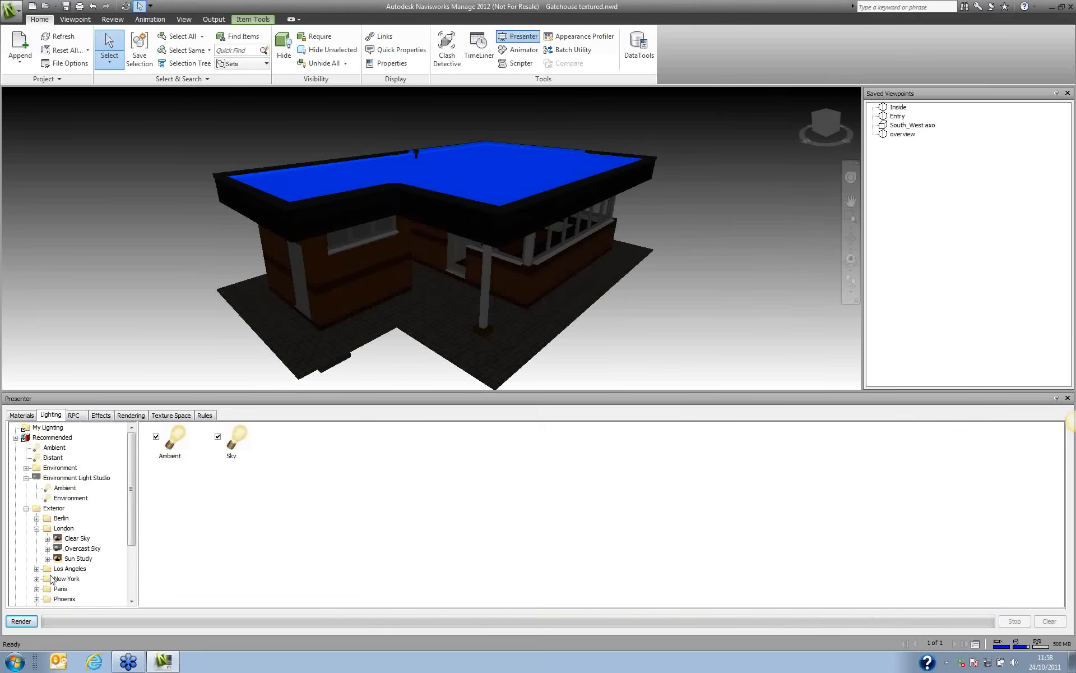
left_click(30, 622)
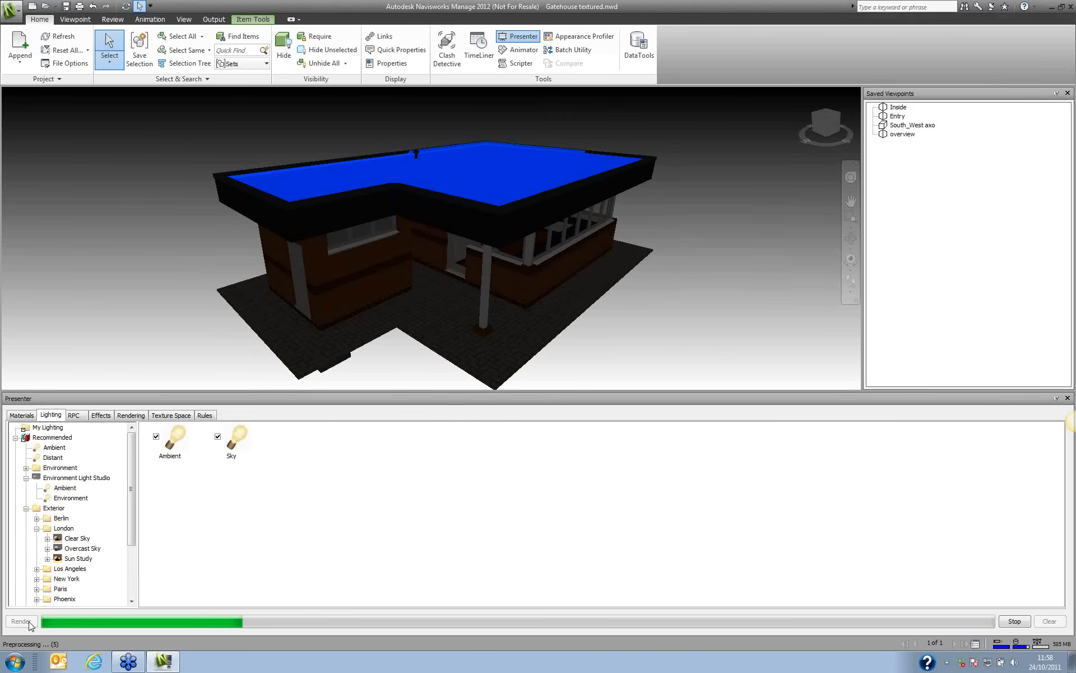
Switch to Windows Explorer and open gatehouse textured section.jpg from the DEMO ITEMS\Naviswork Demo\presenter folder on drive C.
key("super+e")
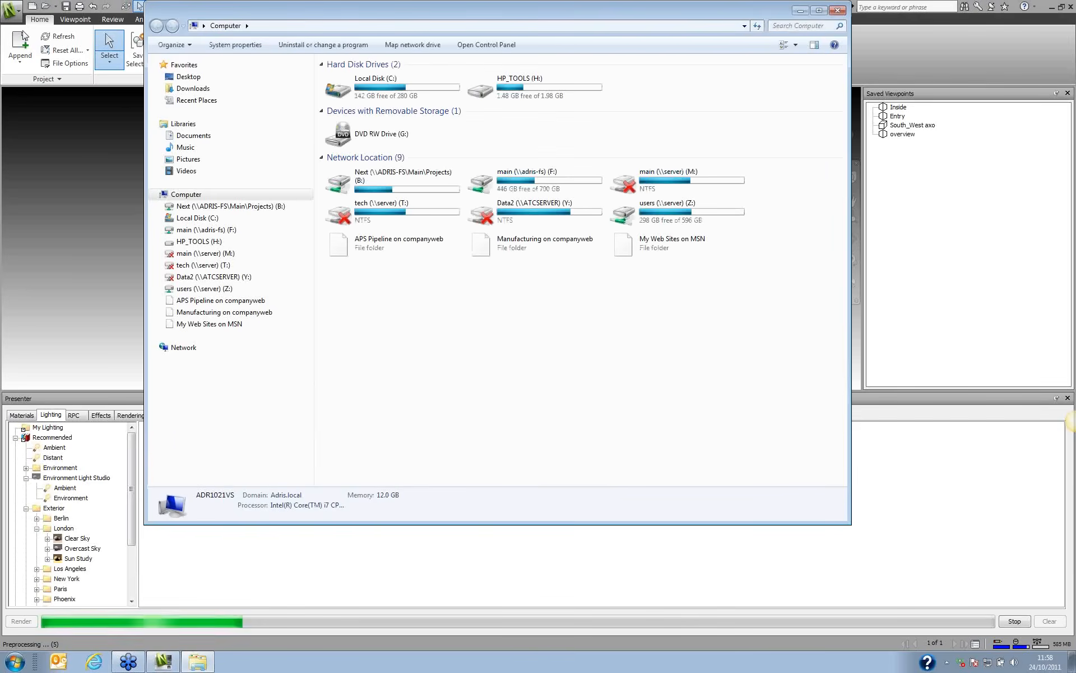
left_click(359, 81)
double_click(359, 81)
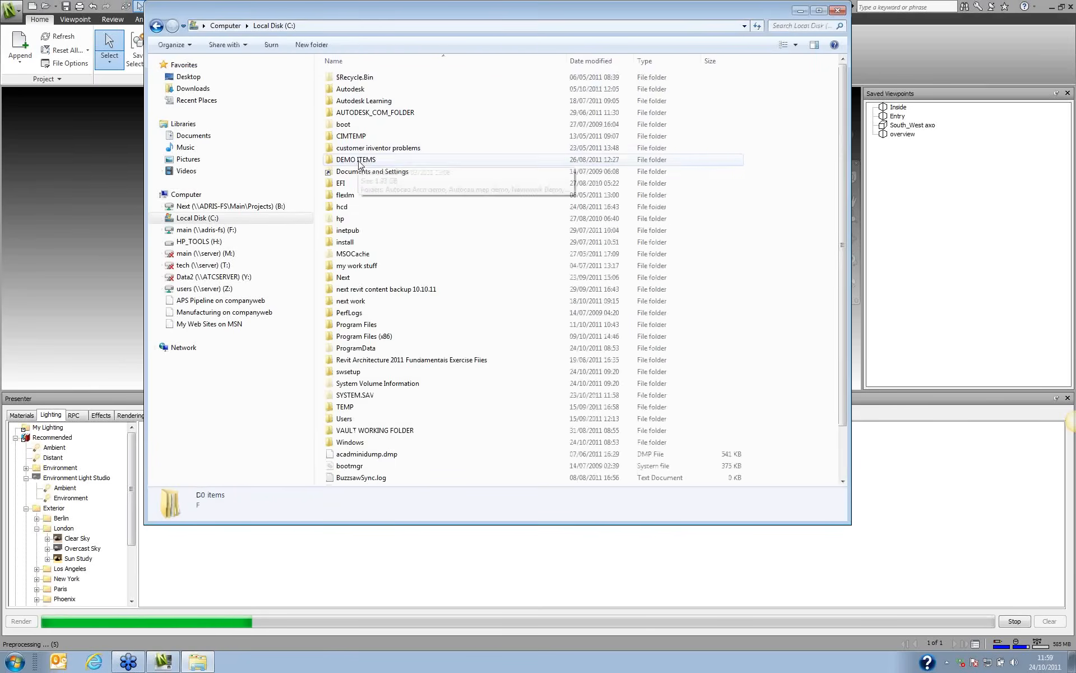
double_click(378, 102)
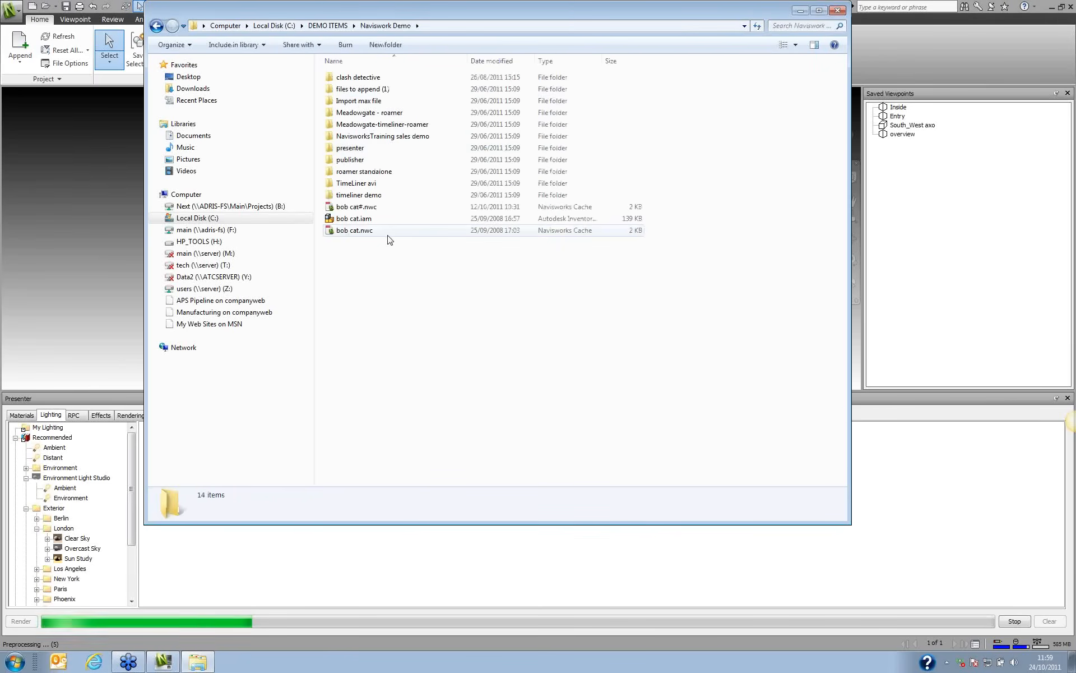
double_click(386, 152)
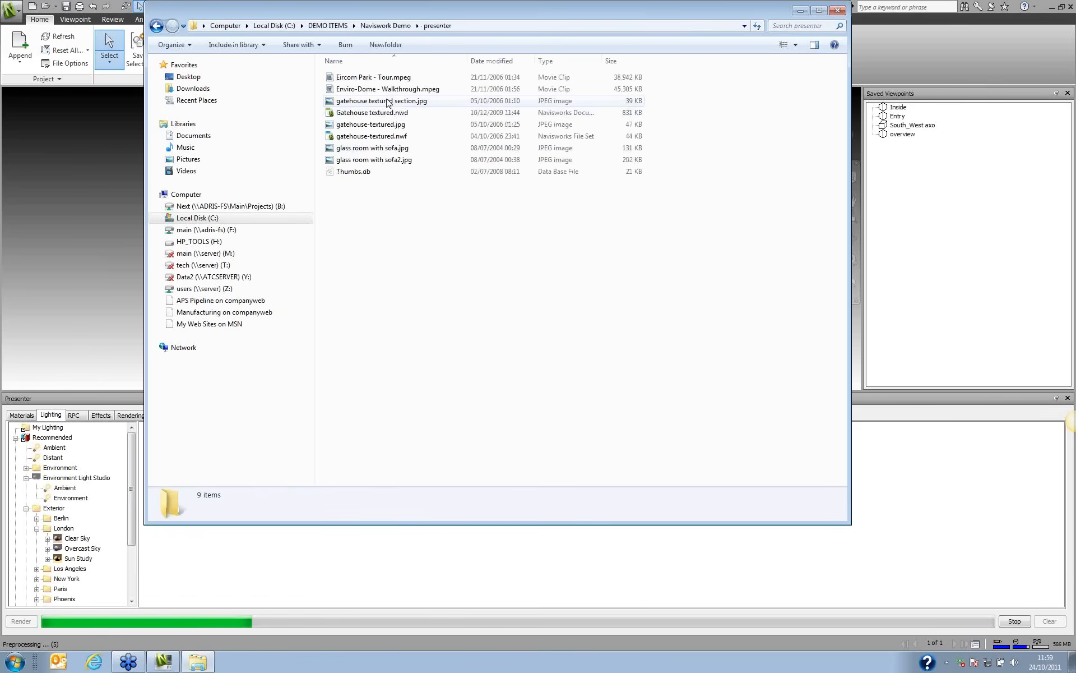
double_click(386, 102)
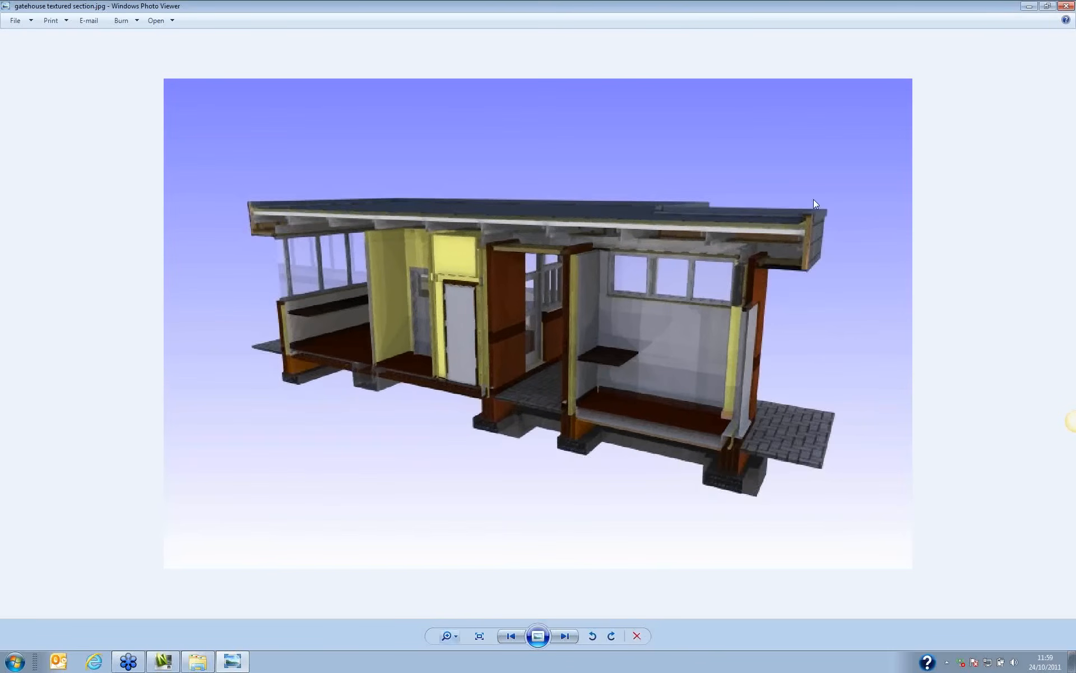
Look through the gatehouse and glass room sample renders in the folder, and close the image viewer and file browser.
left_click(571, 642)
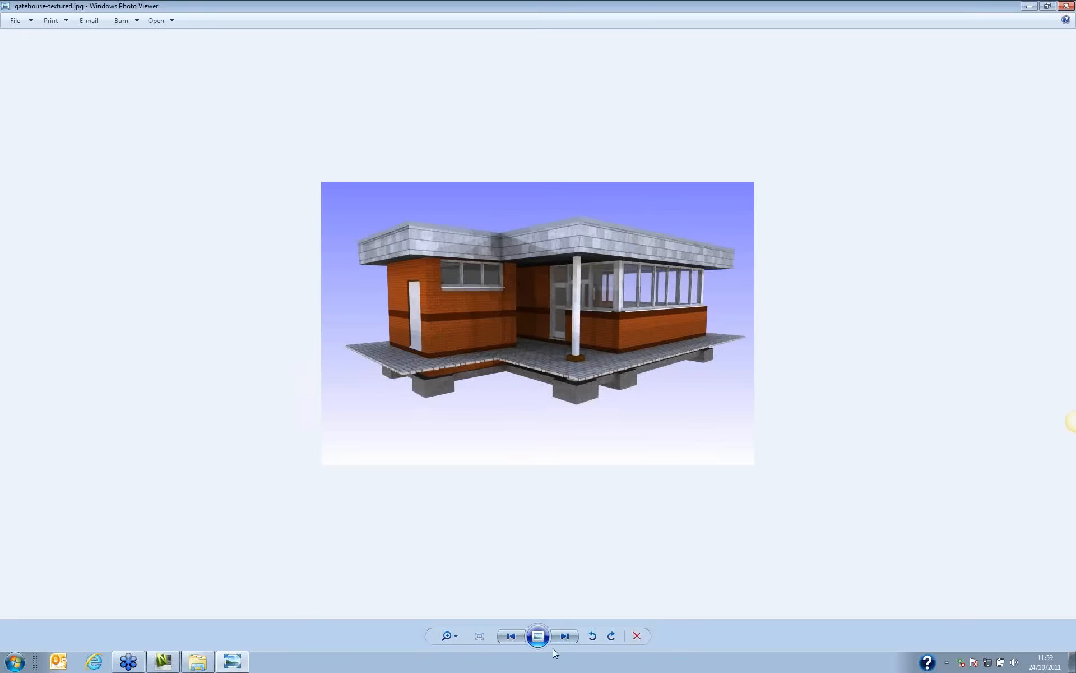
left_click(564, 635)
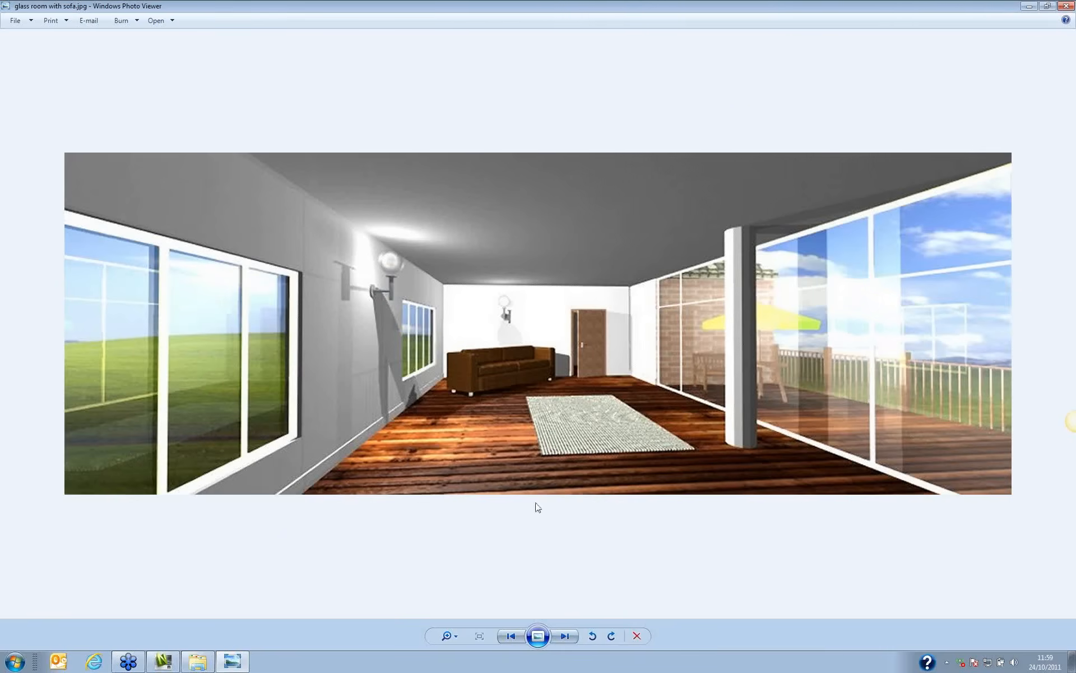
left_click(570, 635)
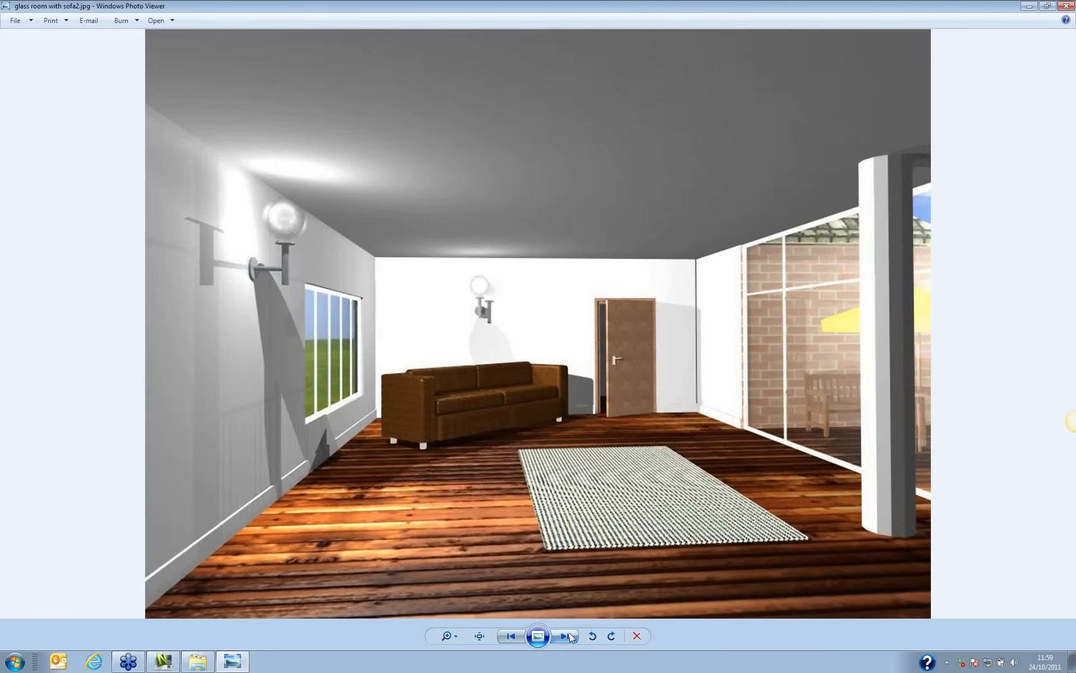
left_click(569, 635)
left_click(569, 633)
left_click(570, 633)
left_click(570, 635)
left_click(569, 633)
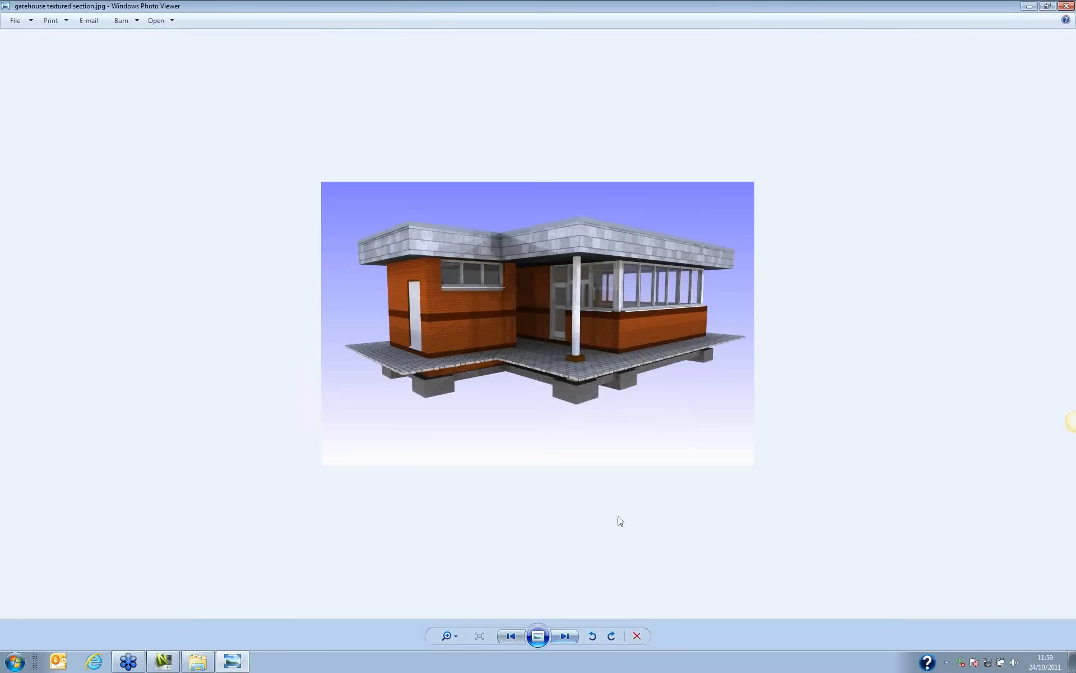
left_click(1066, 6)
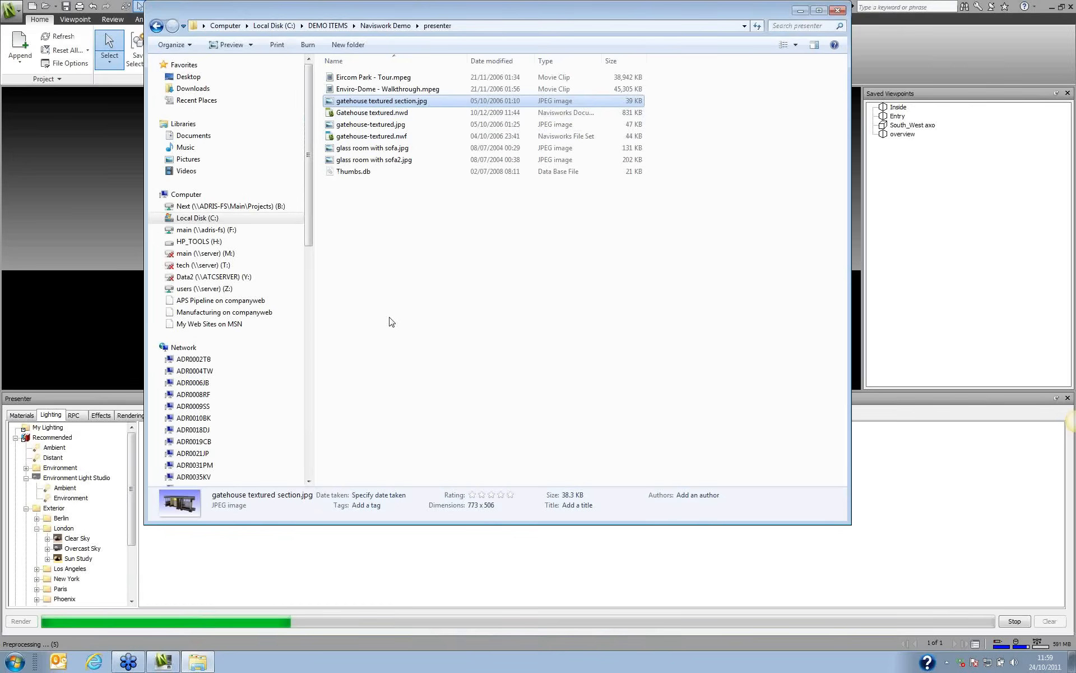
left_click(837, 10)
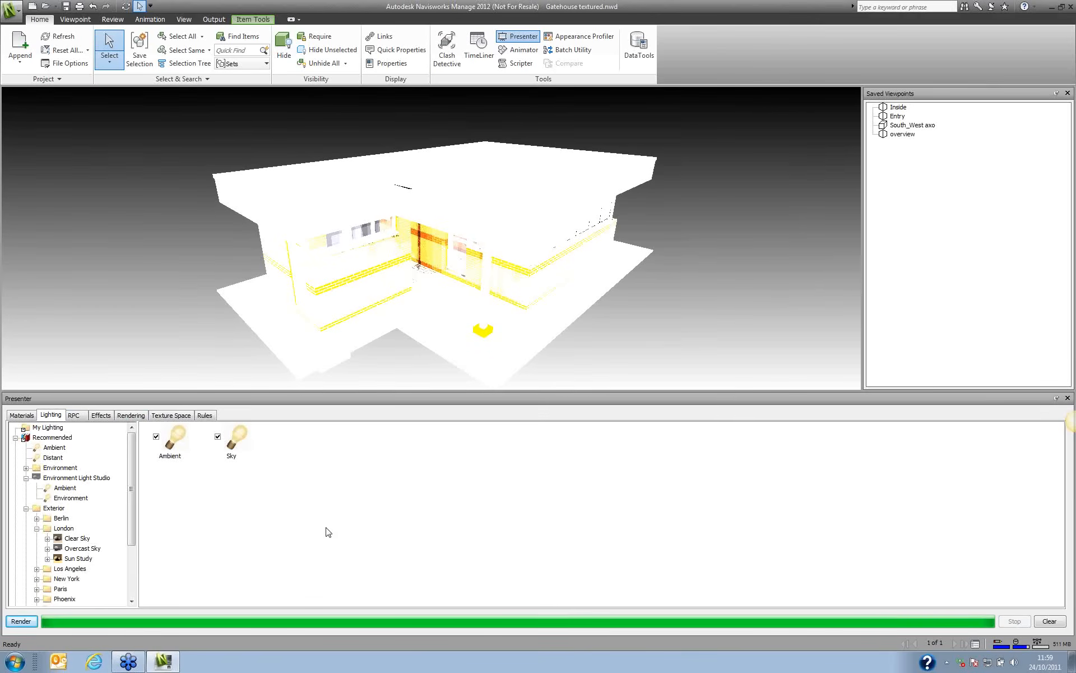
Deselect the gatehouse roof and return from the rendered image to the plain model view.
left_click(243, 21)
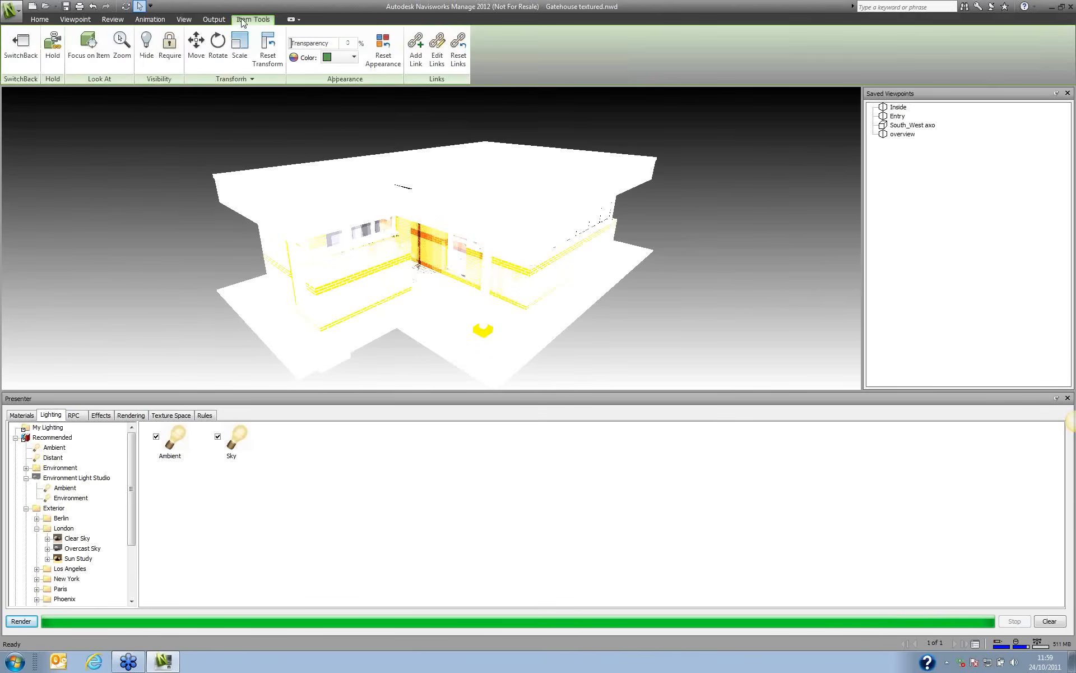
left_click(70, 92)
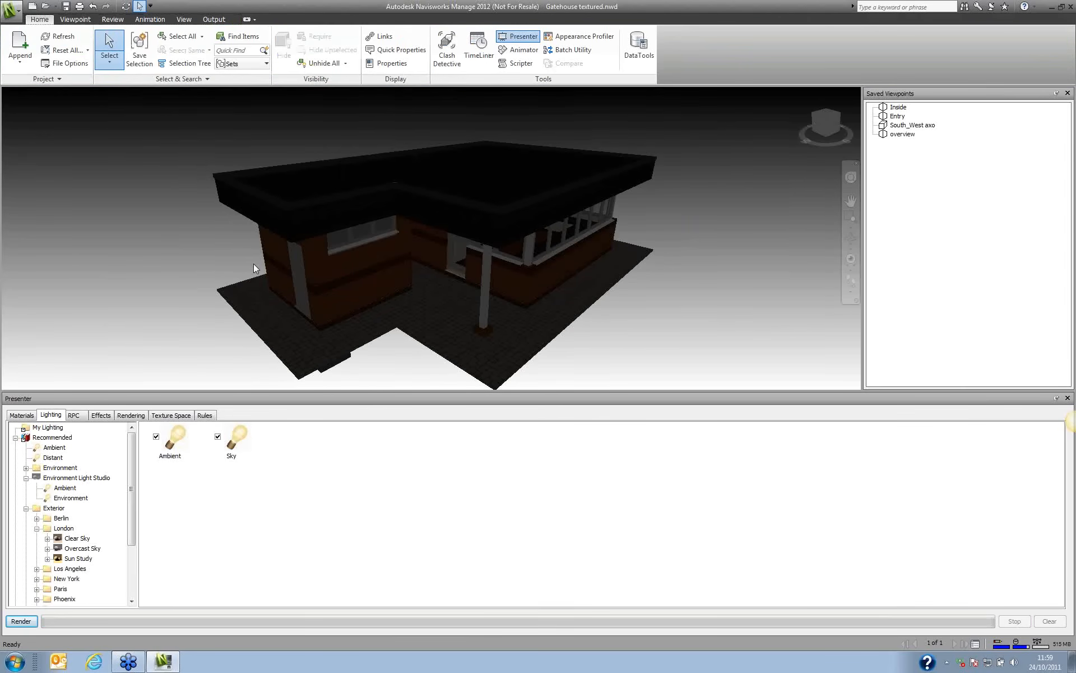